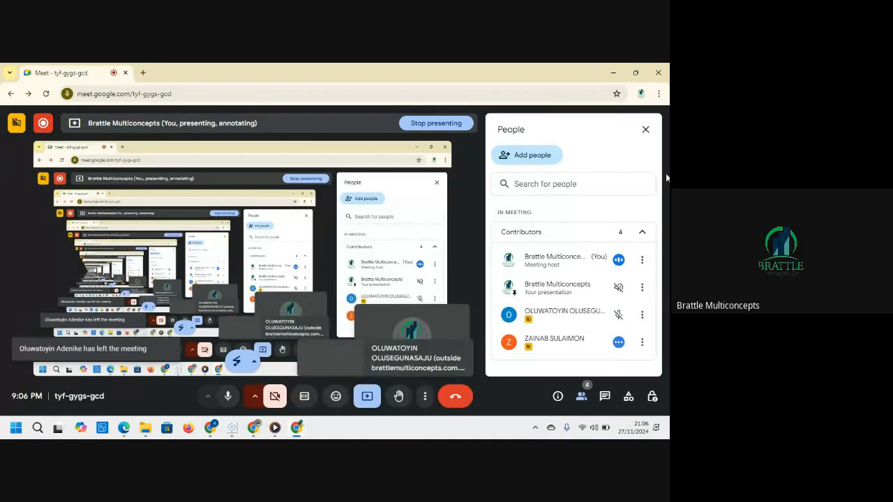
# Close the meeting's participant list and switch to the PIZZA PLACE SALES workbook in Tableau Public.
pyautogui.click(645, 130)
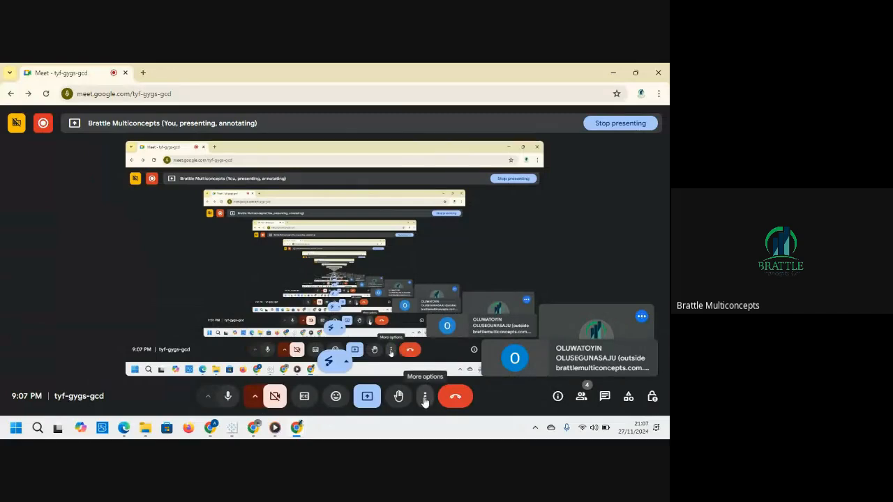
pyautogui.moveTo(236, 412)
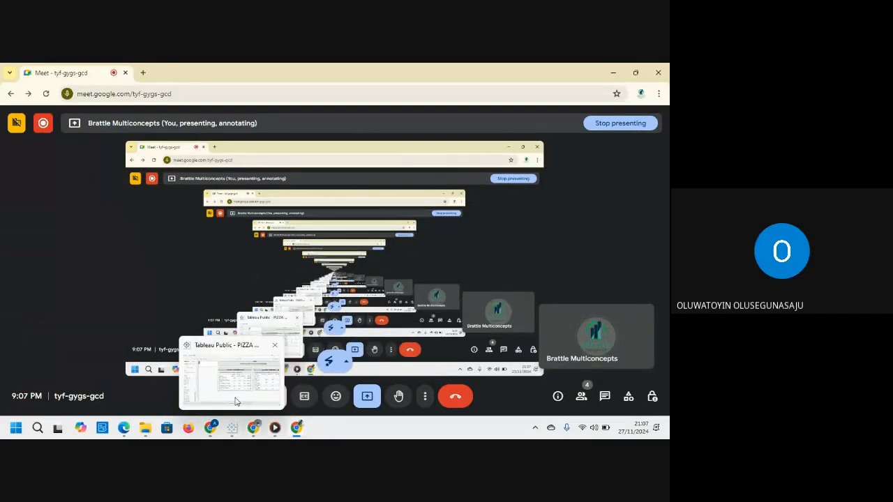
pyautogui.click(235, 396)
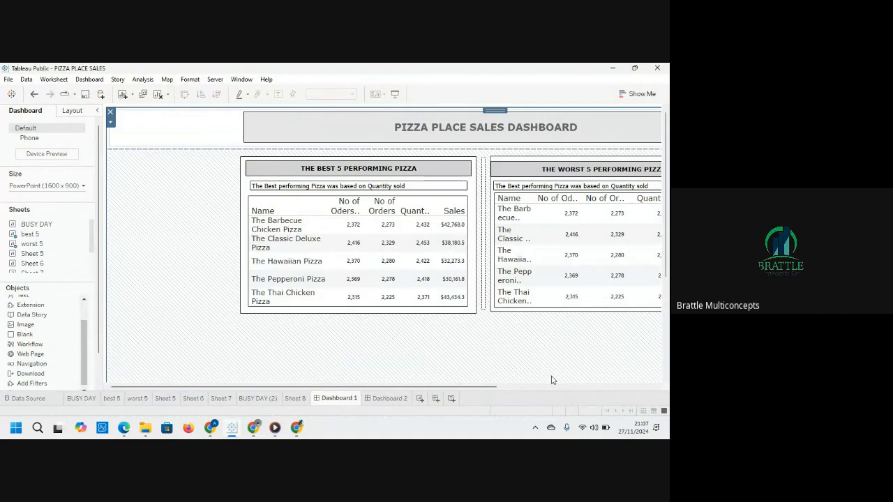
# Try to reposition the PIZZA PLACE SALES DASHBOARD title by making it a floating object, and undo the change.
pyautogui.click(357, 122)
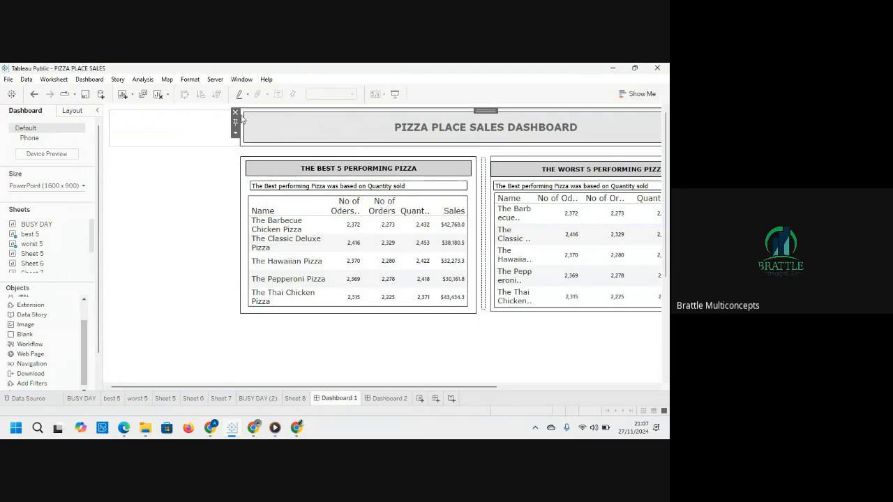
pyautogui.click(263, 128)
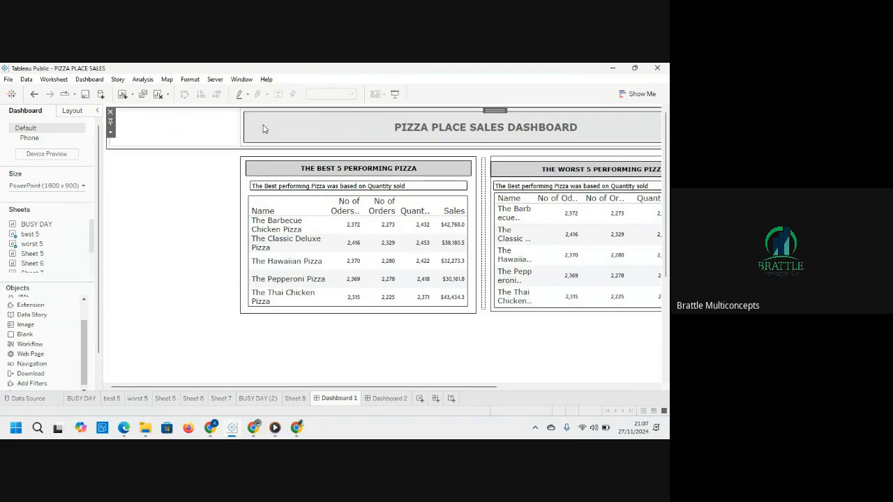
pyautogui.click(263, 128)
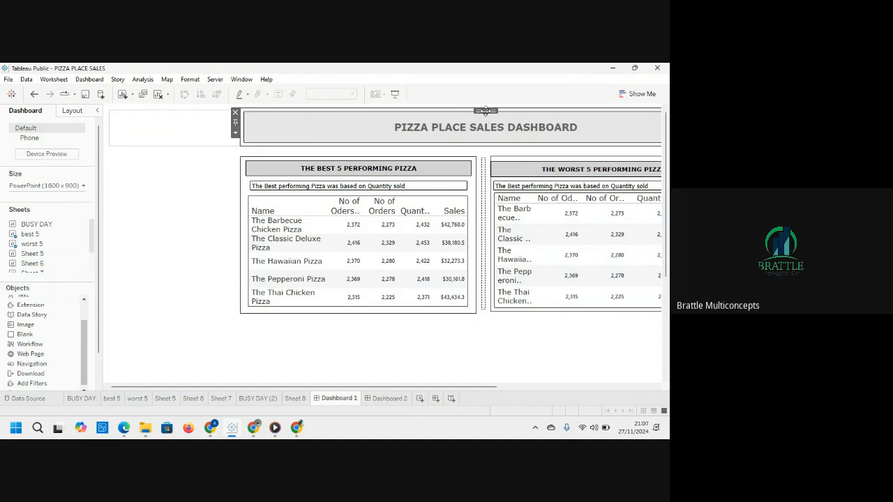
pyautogui.moveTo(485, 110)
pyautogui.mouseDown()
pyautogui.moveTo(516, 117)
pyautogui.moveTo(233, 122)
pyautogui.moveTo(237, 129)
pyautogui.mouseUp()
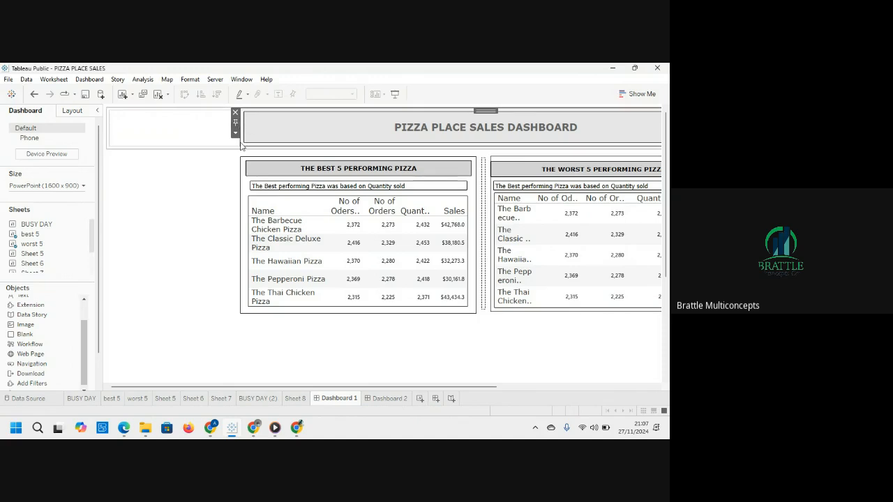
pyautogui.click(208, 141)
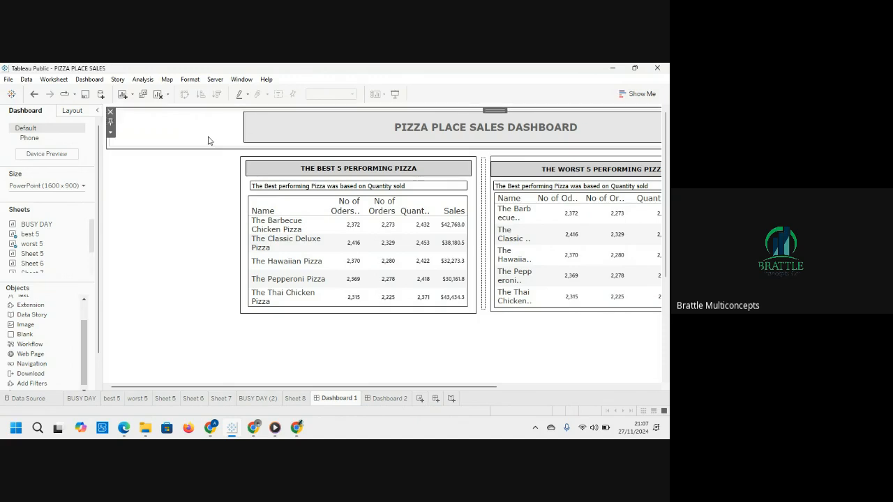
pyautogui.click(251, 135)
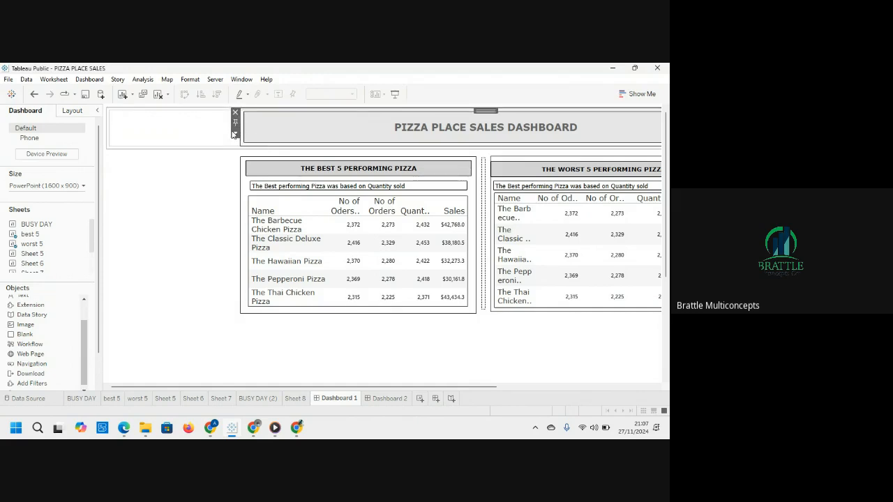
pyautogui.click(236, 134)
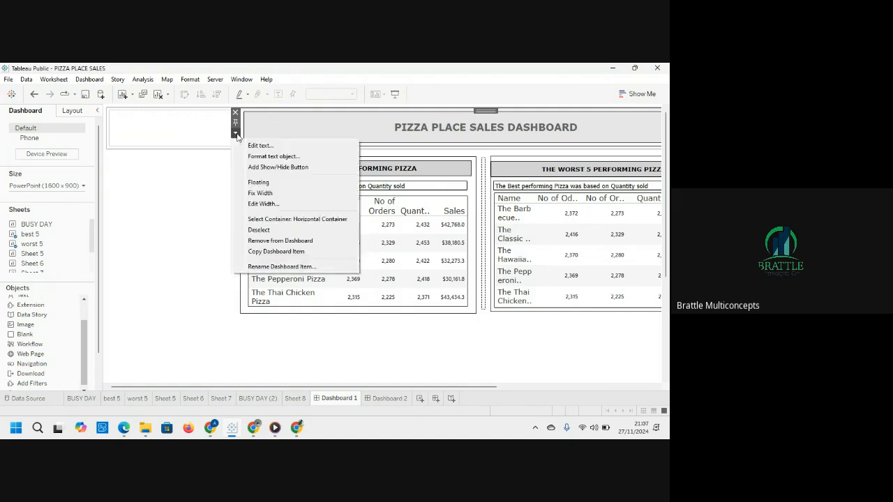
pyautogui.click(258, 183)
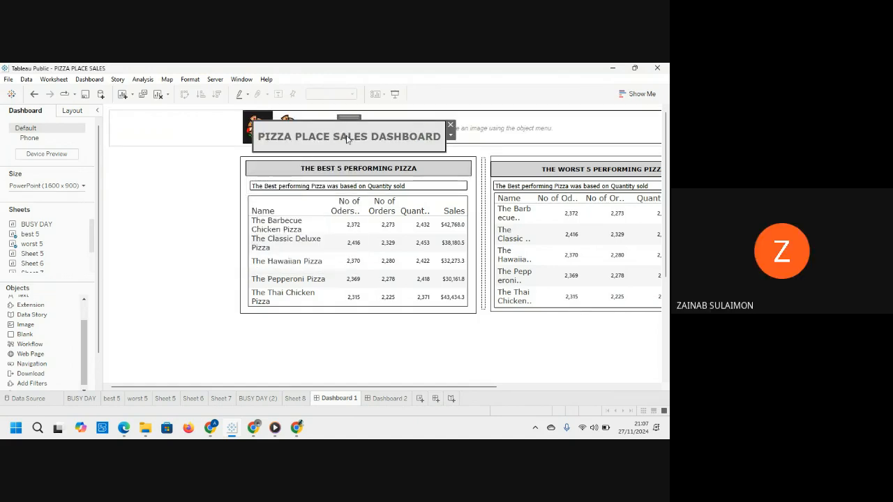
pyautogui.hotkey('ctrl', 'z')
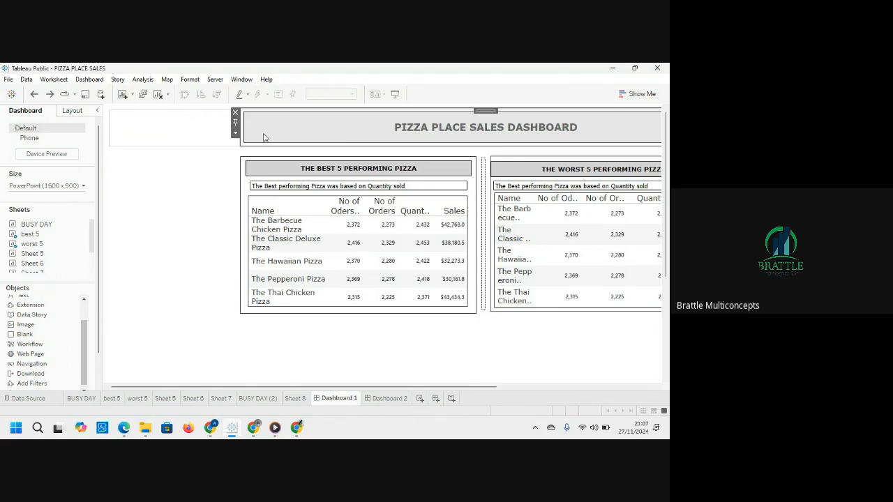
# Set the dashboard's fixed size to Full Screen (1024 x 768).
pyautogui.click(83, 187)
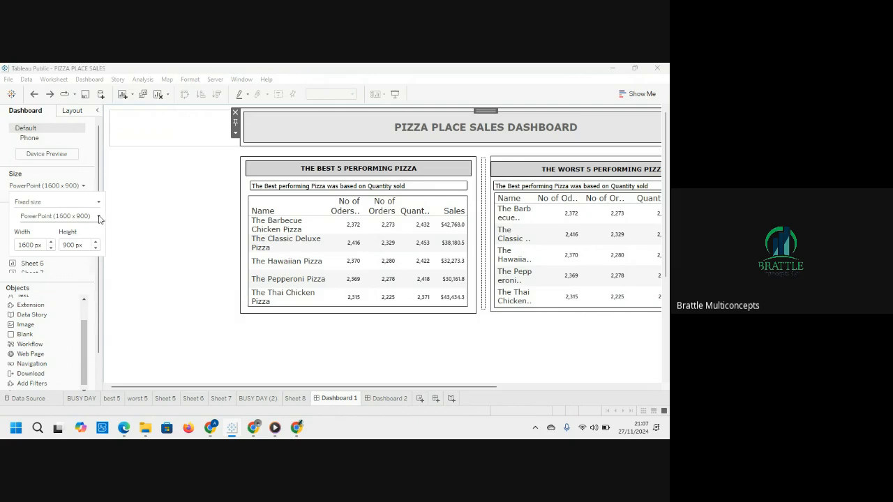
pyautogui.click(99, 217)
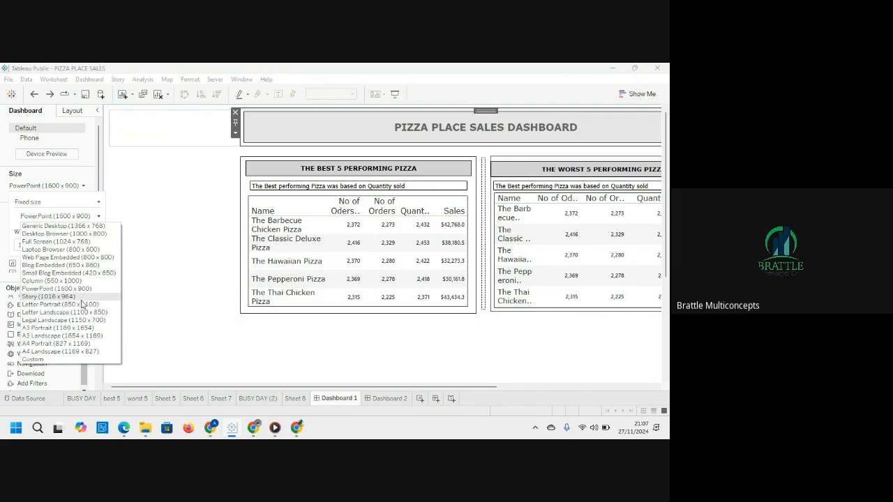
pyautogui.click(89, 242)
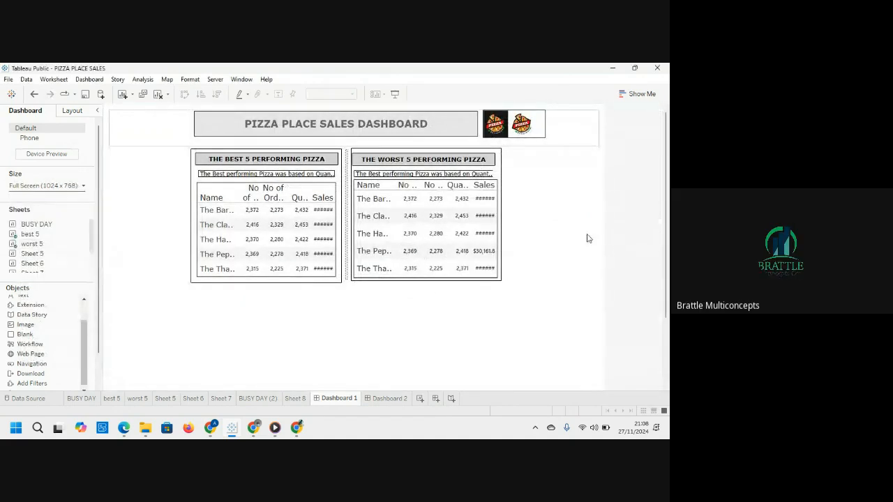
pyautogui.click(577, 229)
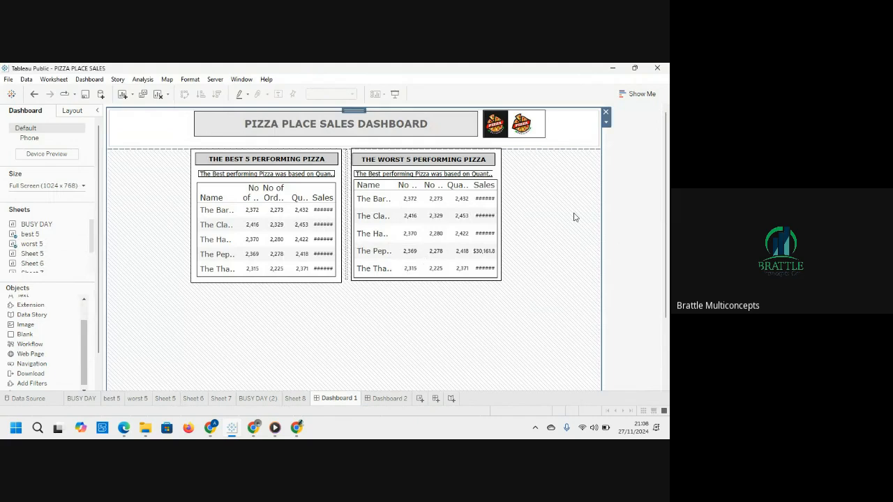
pyautogui.click(313, 143)
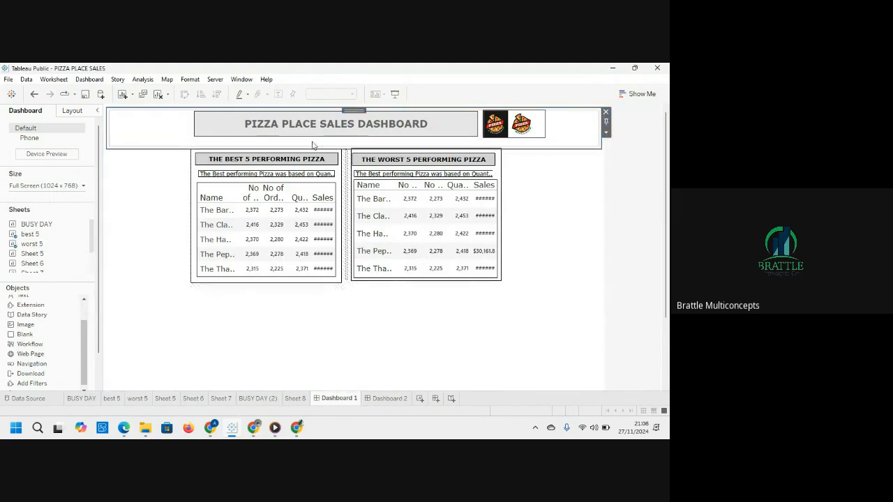
pyautogui.click(193, 139)
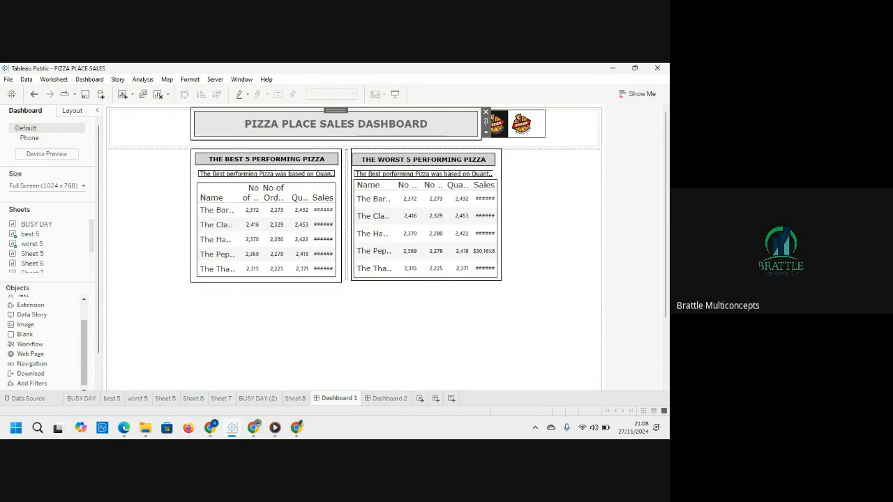
# Switch to Chrome, close the Zoom recording page and return to the Tableau dashboard.
pyautogui.moveTo(258, 427)
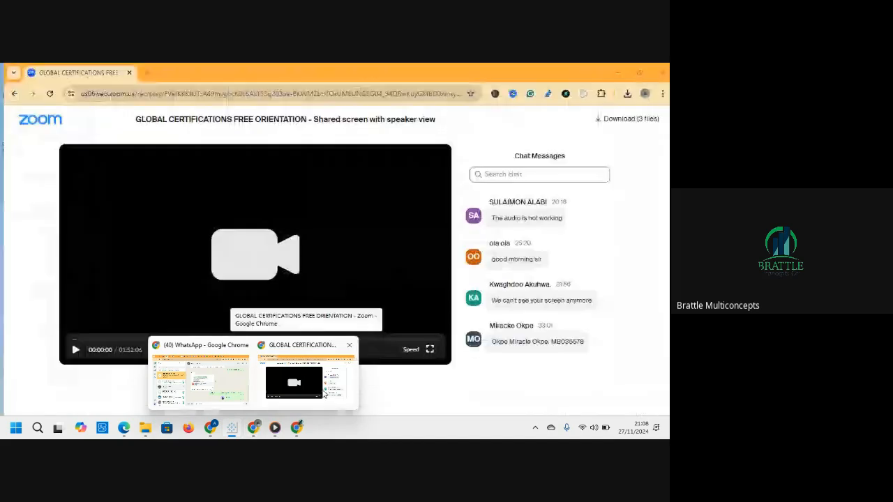
pyautogui.click(319, 395)
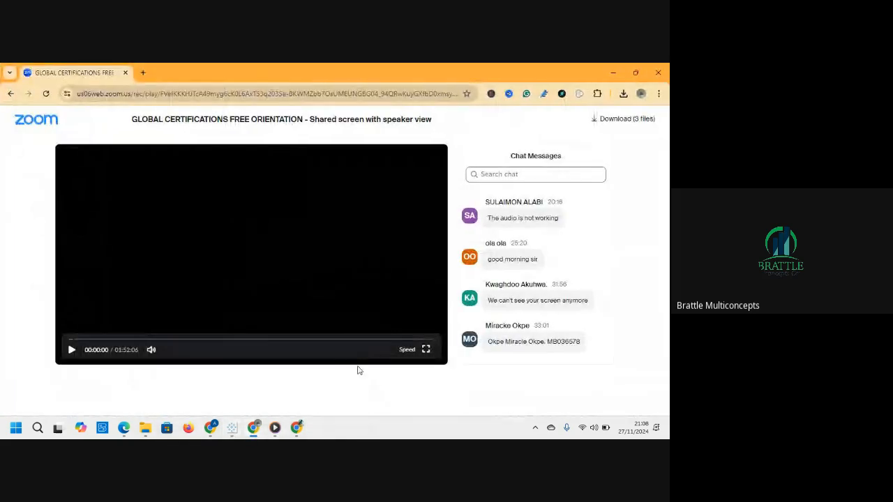
pyautogui.click(126, 73)
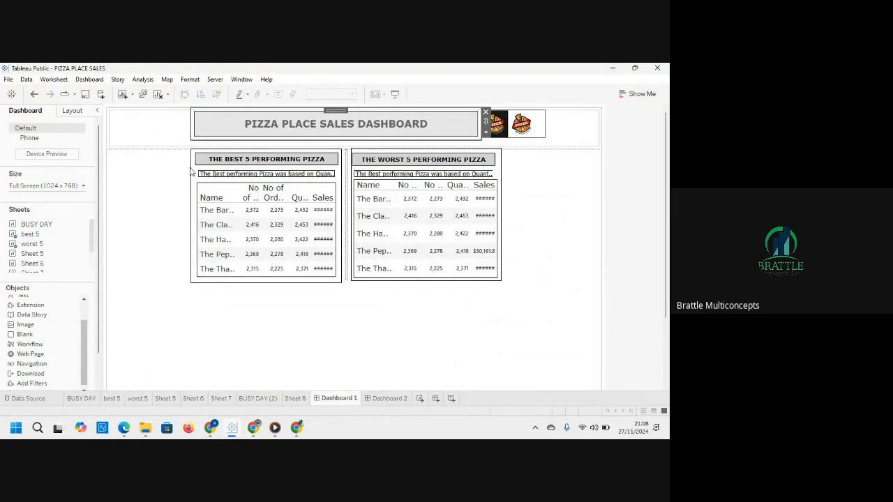
# Widen the frame around THE BEST 5 PERFORMING PIZZA and its table leftward to the dashboard's left edge.
pyautogui.click(196, 129)
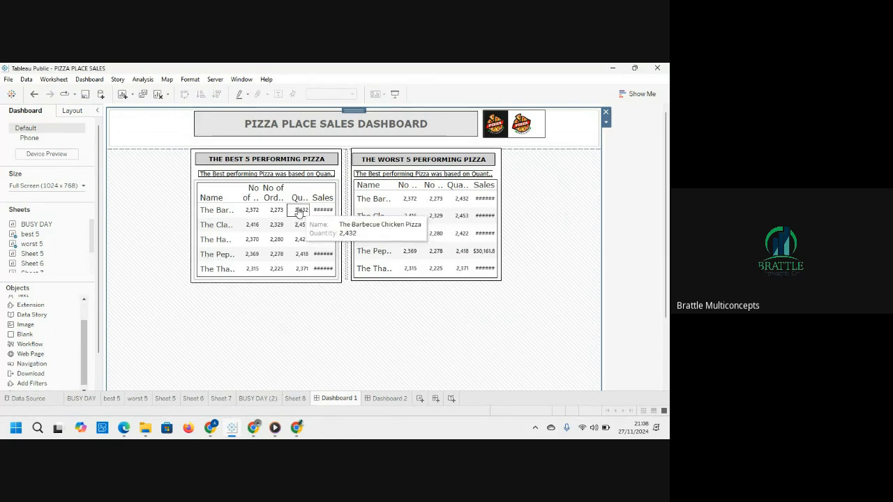
pyautogui.click(196, 209)
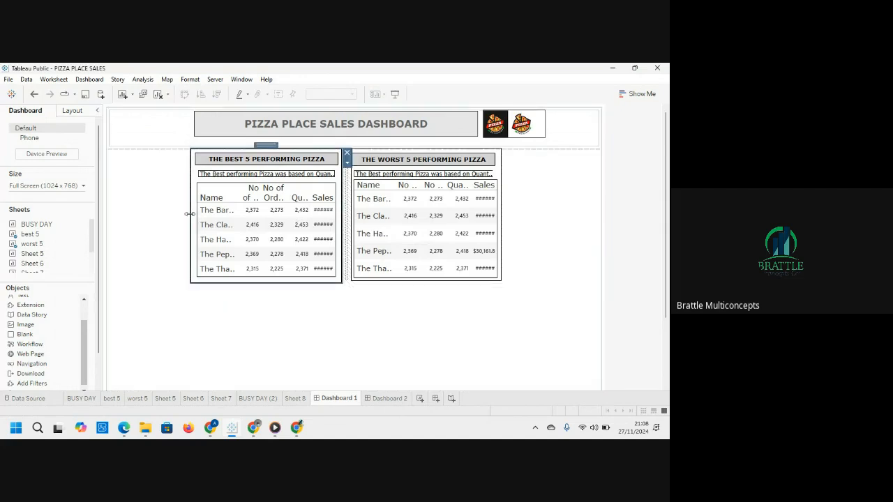
pyautogui.moveTo(189, 215); pyautogui.dragTo(103, 218)
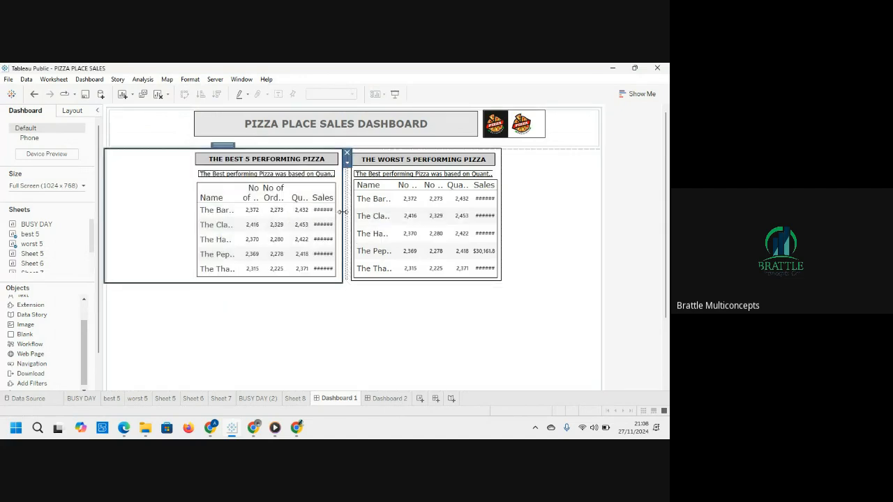
pyautogui.click(197, 214)
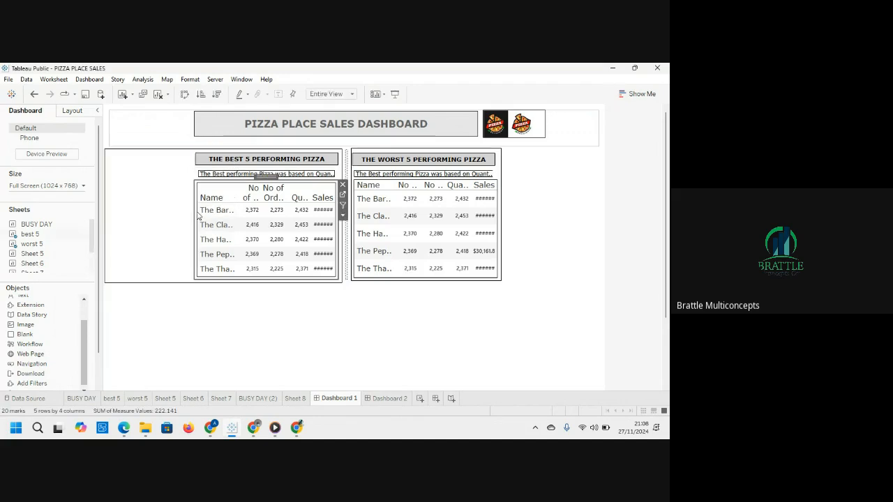
pyautogui.moveTo(195, 218); pyautogui.dragTo(108, 235)
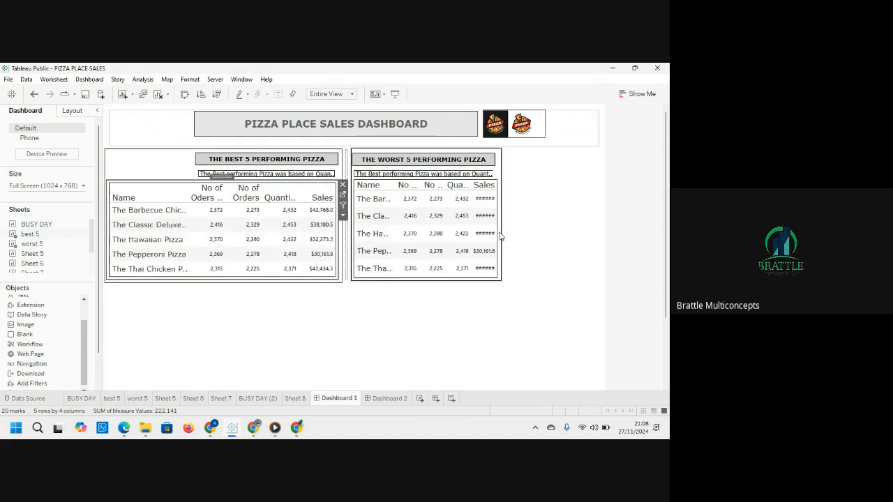
# Widen the heading and the caption of THE BEST 5 PERFORMING PIZZA leftward to match the width of the table.
pyautogui.click(220, 161)
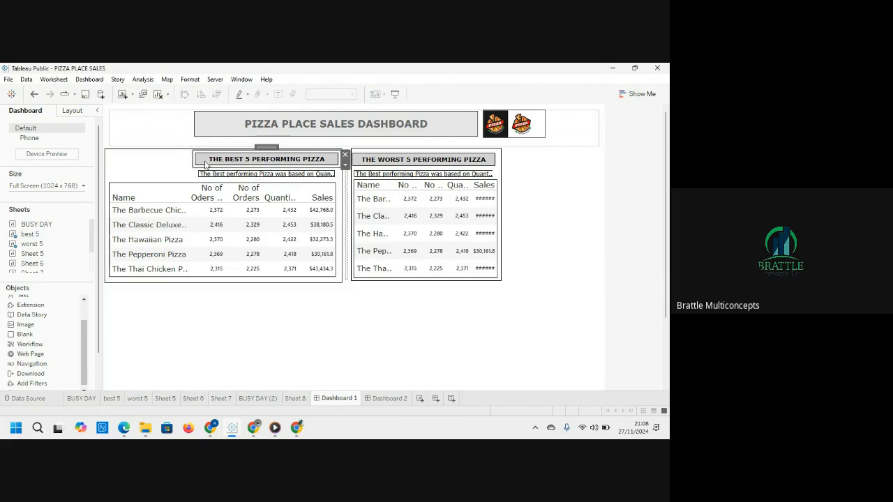
pyautogui.moveTo(188, 160); pyautogui.dragTo(107, 167)
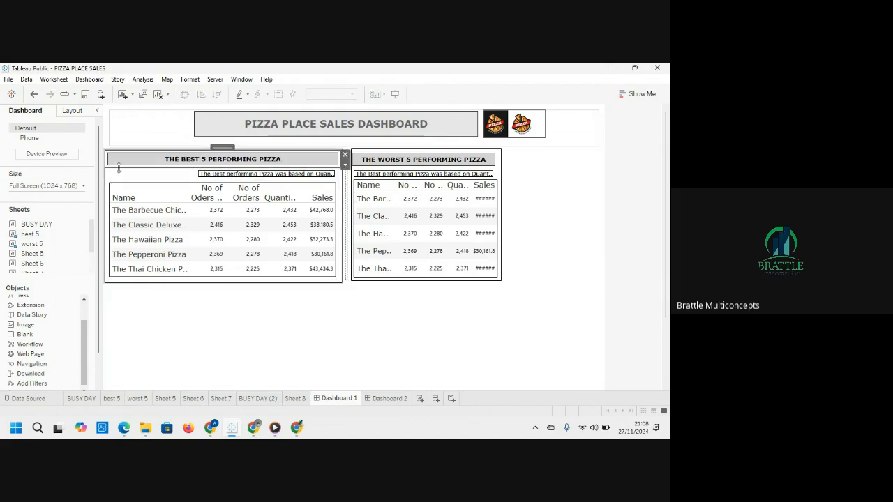
pyautogui.click(203, 176)
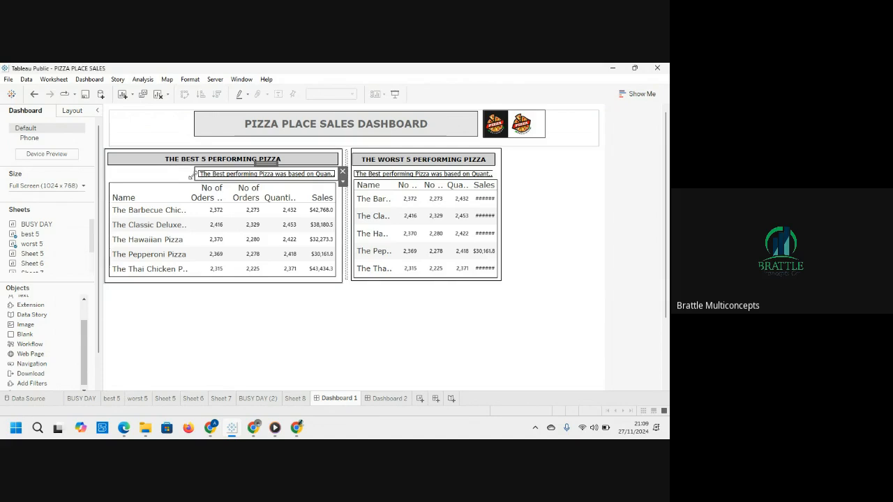
pyautogui.moveTo(192, 176); pyautogui.dragTo(109, 178)
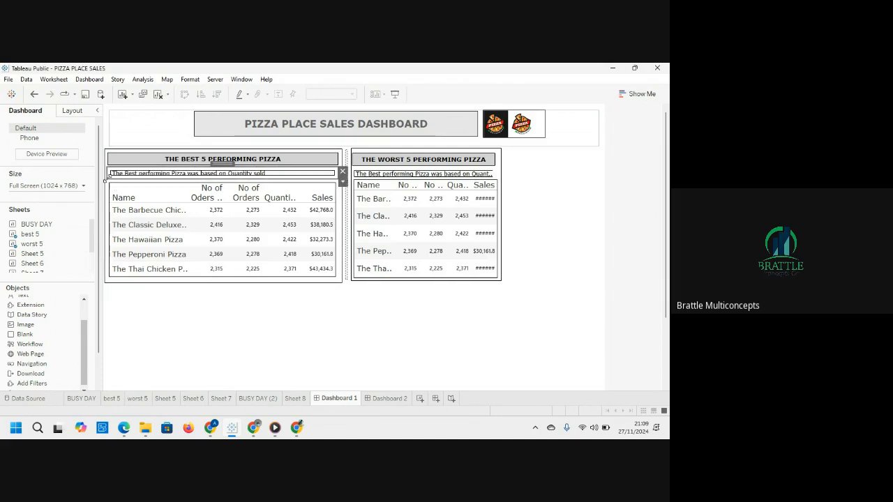
pyautogui.click(458, 343)
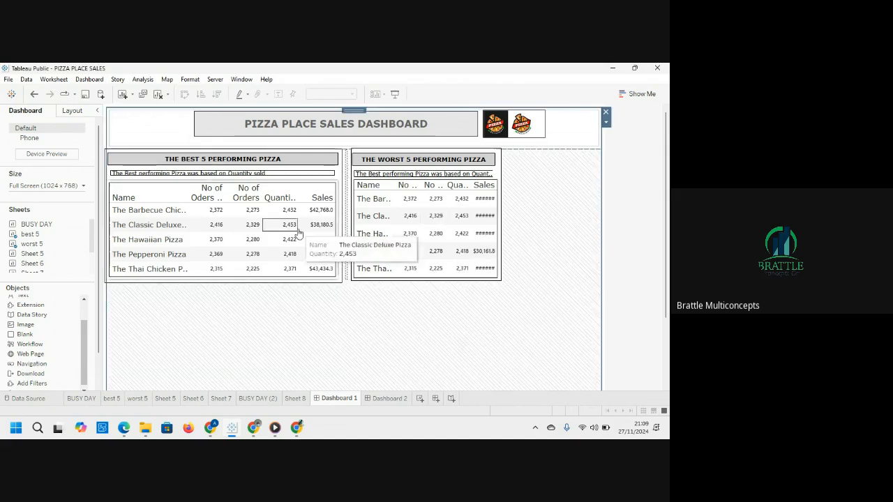
pyautogui.click(282, 174)
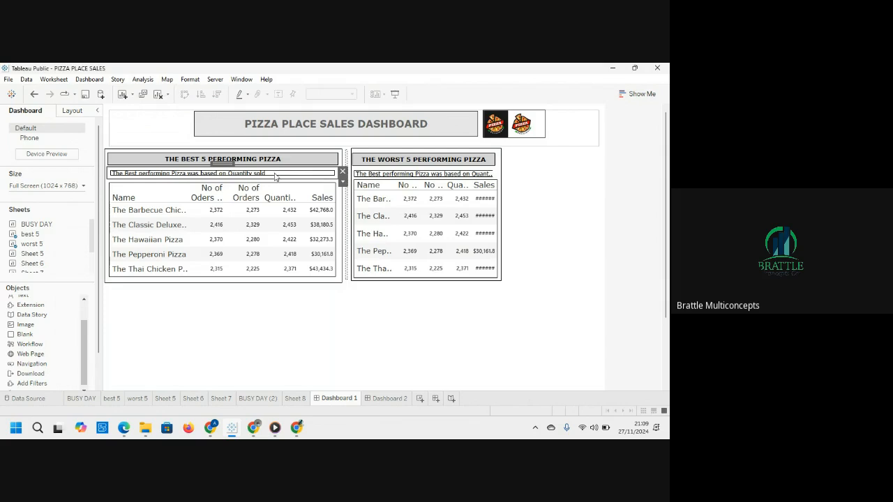
pyautogui.doubleClick(328, 174)
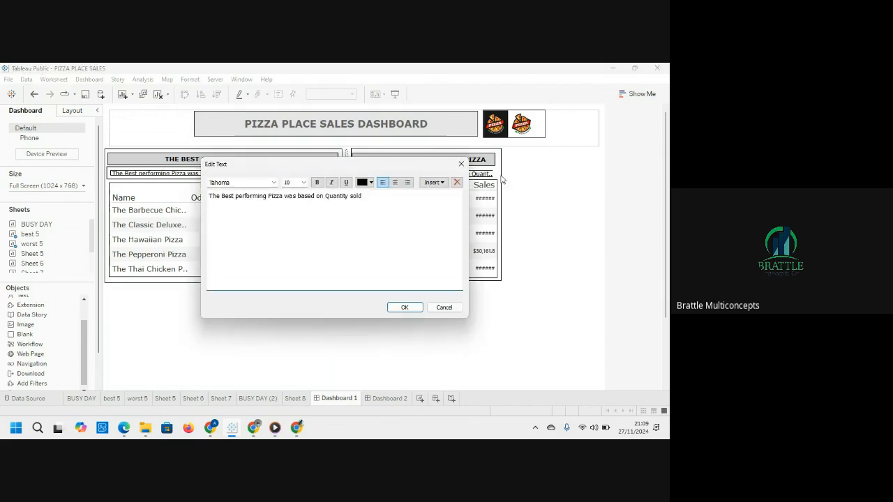
pyautogui.click(461, 164)
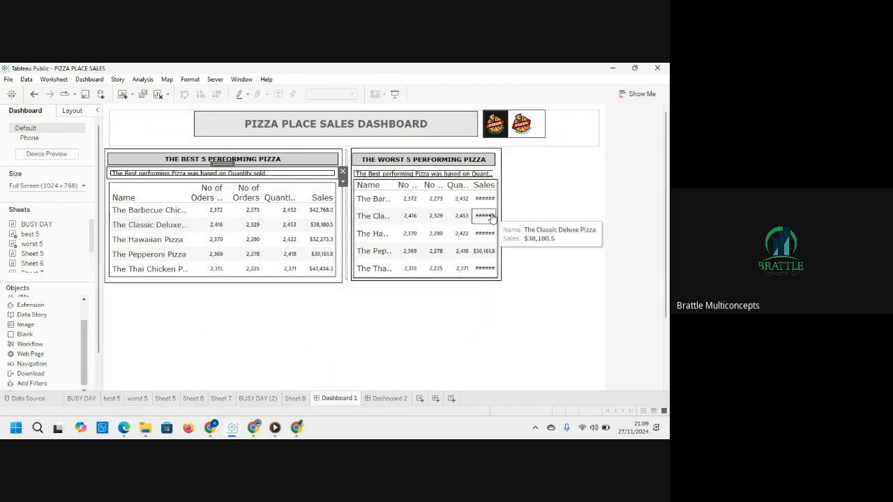
# Widen the frame around THE WORST 5 PERFORMING PIZZA and its table rightward toward the dashboard's right edge.
pyautogui.click(501, 215)
pyautogui.moveTo(503, 214); pyautogui.dragTo(590, 215)
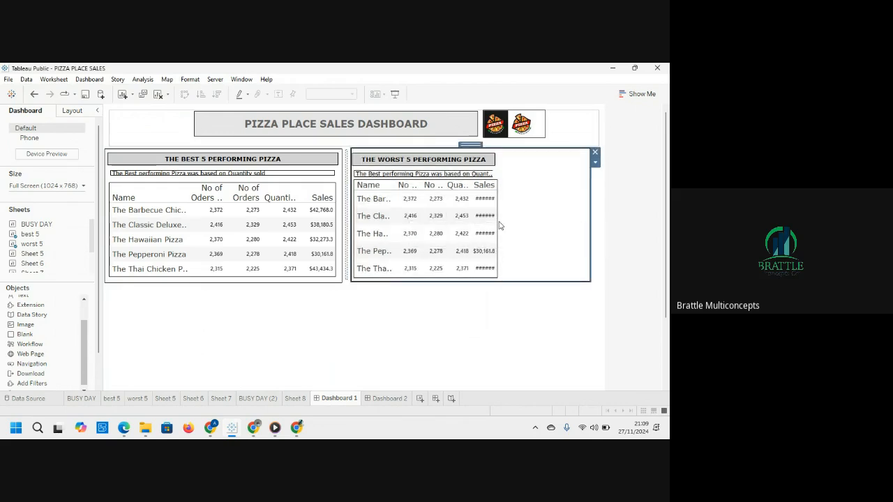
pyautogui.click(498, 222)
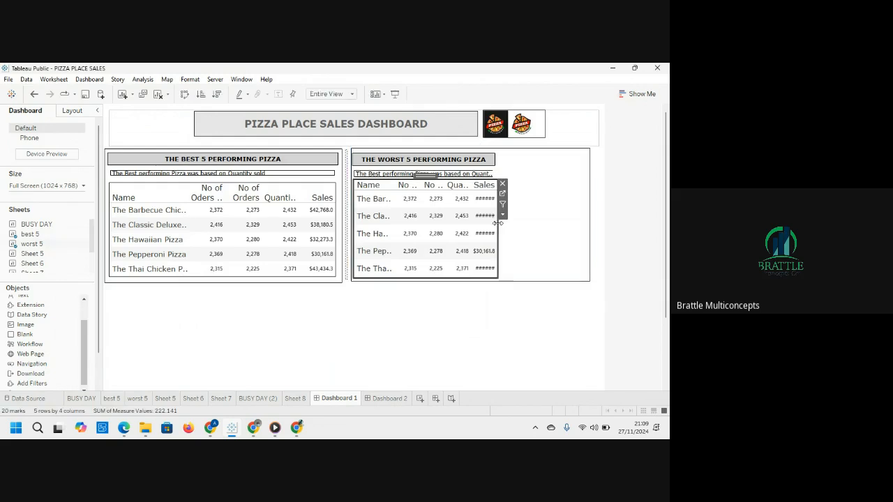
pyautogui.moveTo(498, 222); pyautogui.dragTo(586, 224)
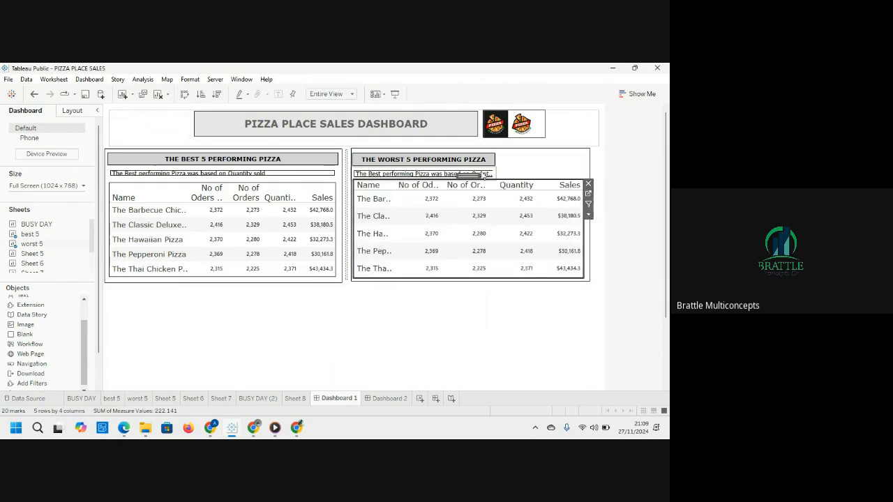
# Widen the heading and the caption of THE WORST 5 PERFORMING PIZZA rightward to match the width of the table.
pyautogui.click(496, 162)
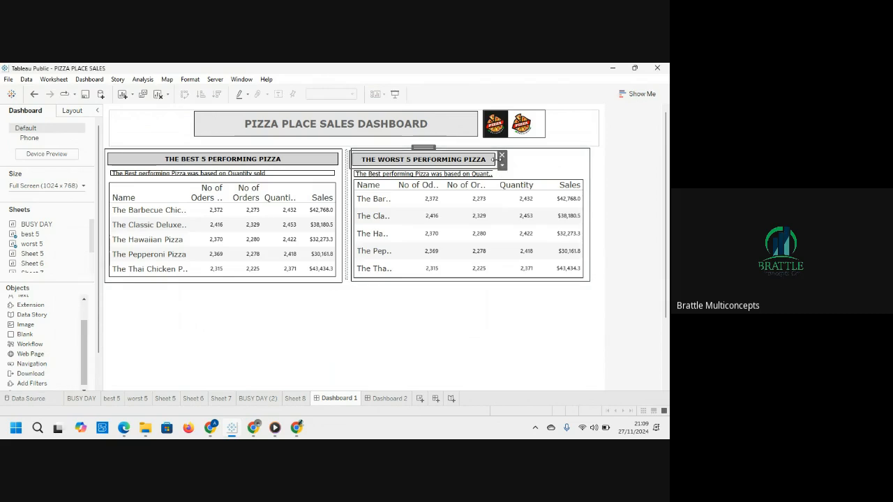
pyautogui.moveTo(496, 160); pyautogui.dragTo(581, 161)
pyautogui.click(486, 176)
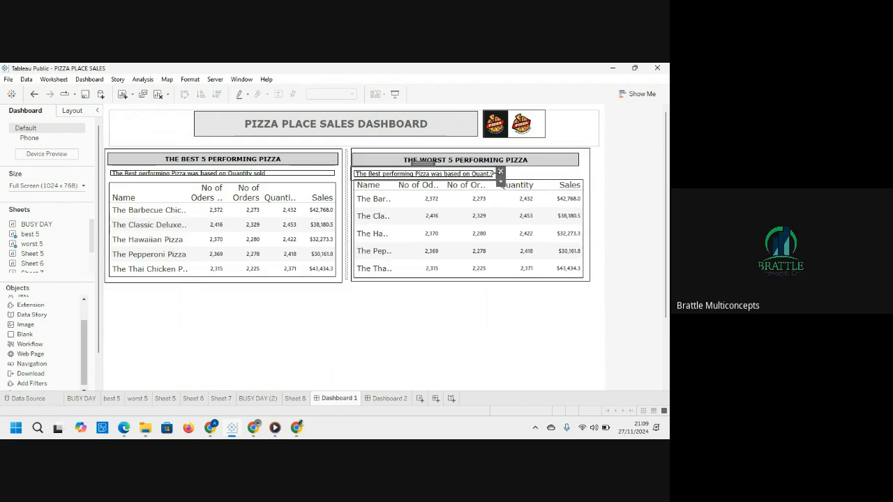
pyautogui.moveTo(494, 173); pyautogui.dragTo(584, 175)
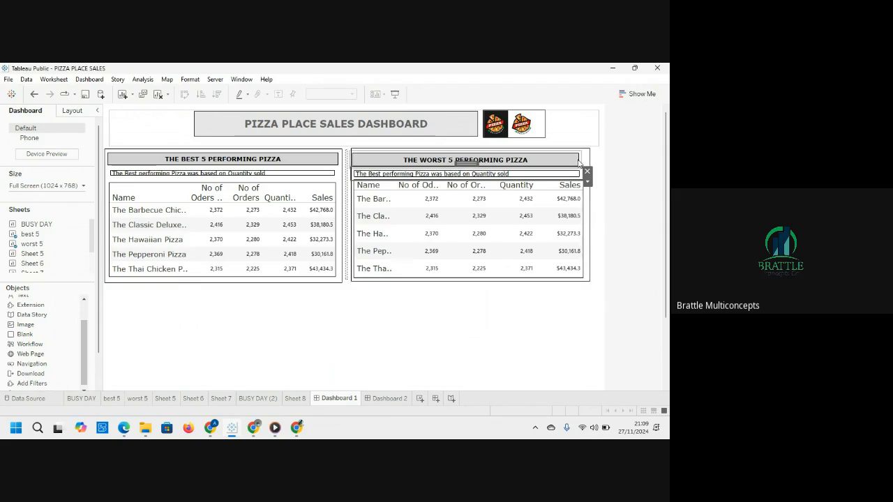
pyautogui.click(578, 160)
pyautogui.moveTo(578, 160); pyautogui.dragTo(584, 161)
pyautogui.click(563, 342)
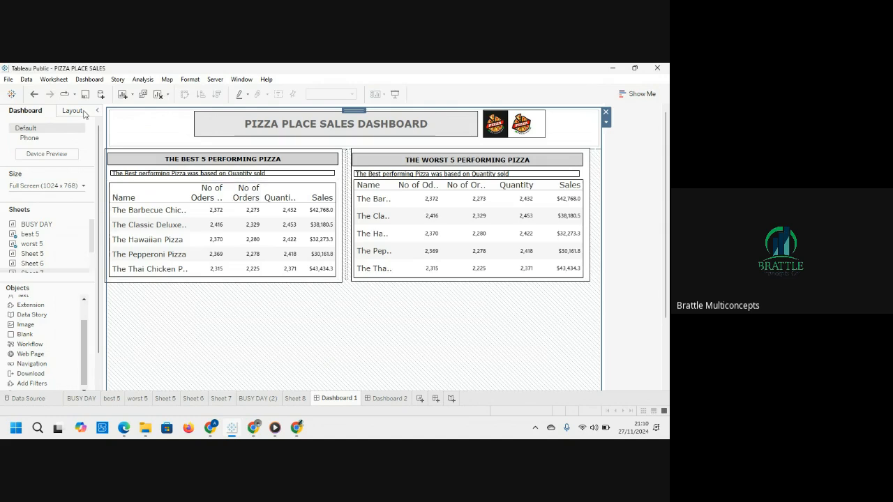
# Add the BUSY DAY sheet to the dashboard and make its ORDERS BY WEEKDAYS chart floating.
pyautogui.moveTo(70, 230)
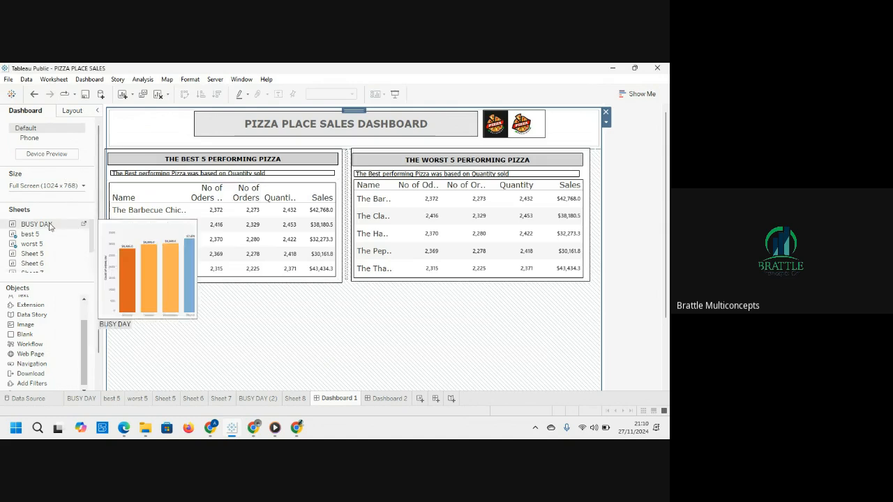
pyautogui.moveTo(42, 236)
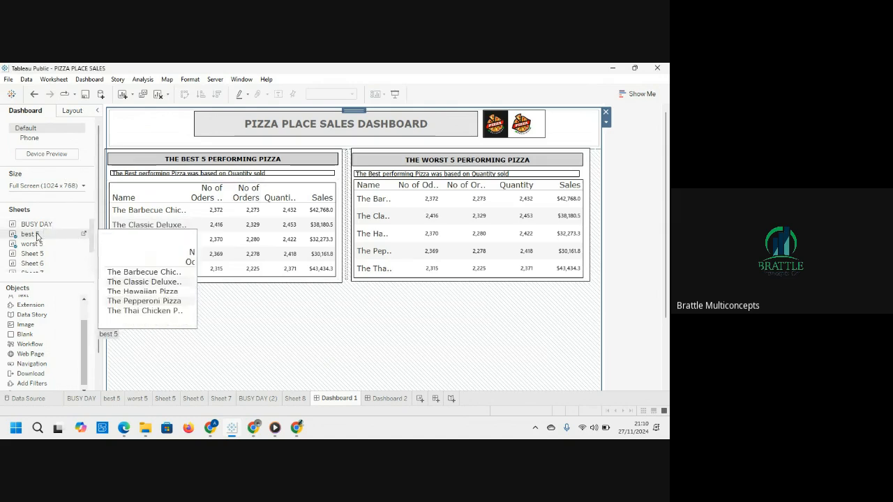
pyautogui.click(180, 336)
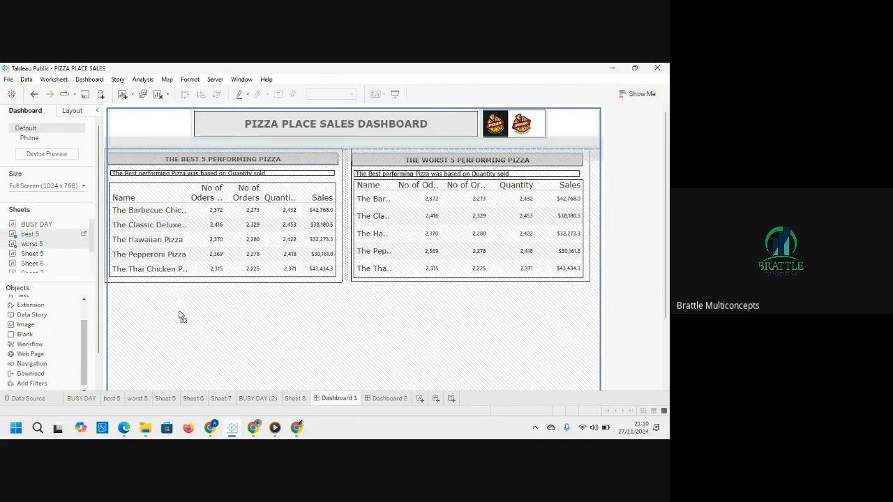
pyautogui.moveTo(180, 313); pyautogui.dragTo(180, 312)
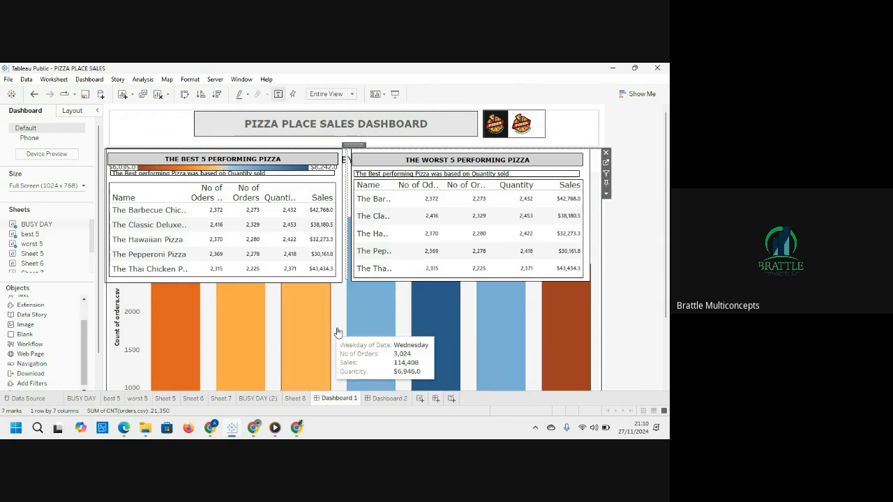
pyautogui.click(607, 195)
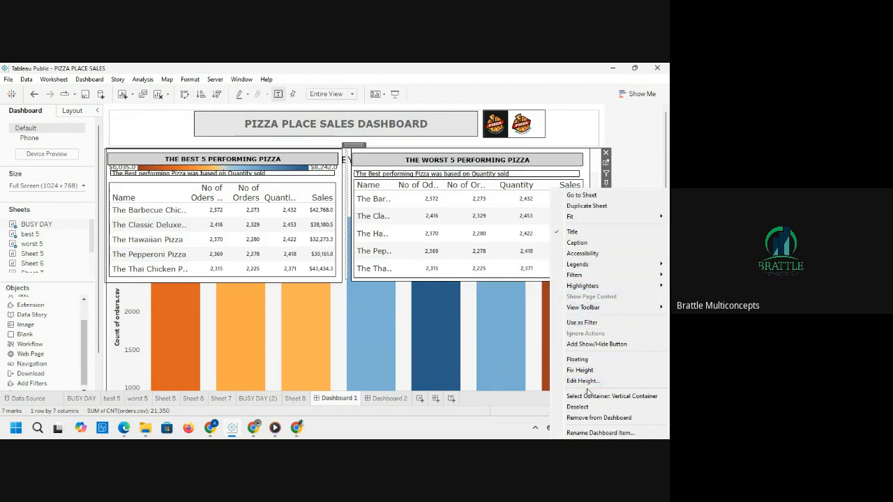
pyautogui.click(586, 360)
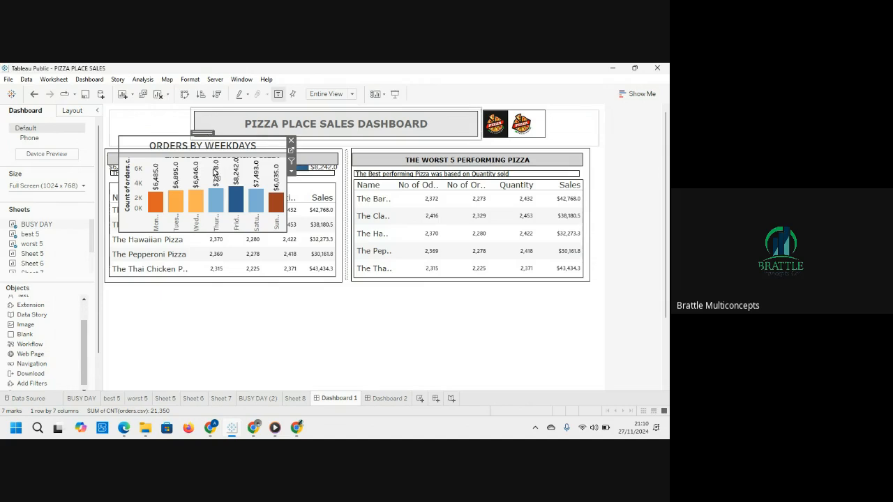
# Move the ORDERS BY WEEKDAYS chart below the best 5 table and widen it to match the frame above.
pyautogui.moveTo(209, 135); pyautogui.dragTo(194, 286)
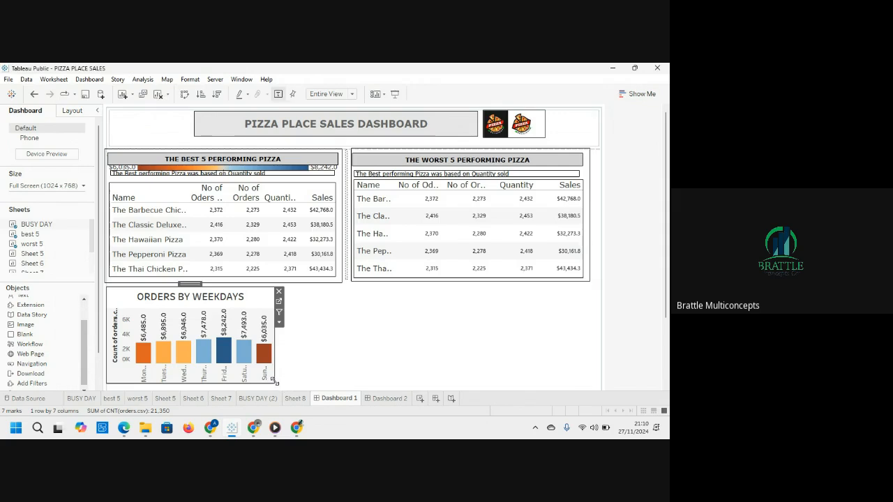
pyautogui.moveTo(274, 382); pyautogui.dragTo(342, 386)
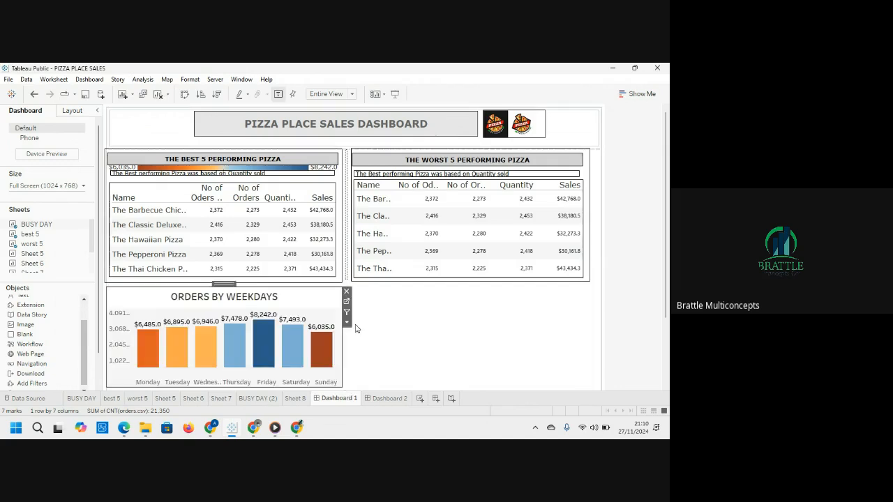
# Try to extend the vertical divider between the best 5 and worst 5 tables down past the ORDERS BY WEEKDAYS chart.
pyautogui.click(347, 265)
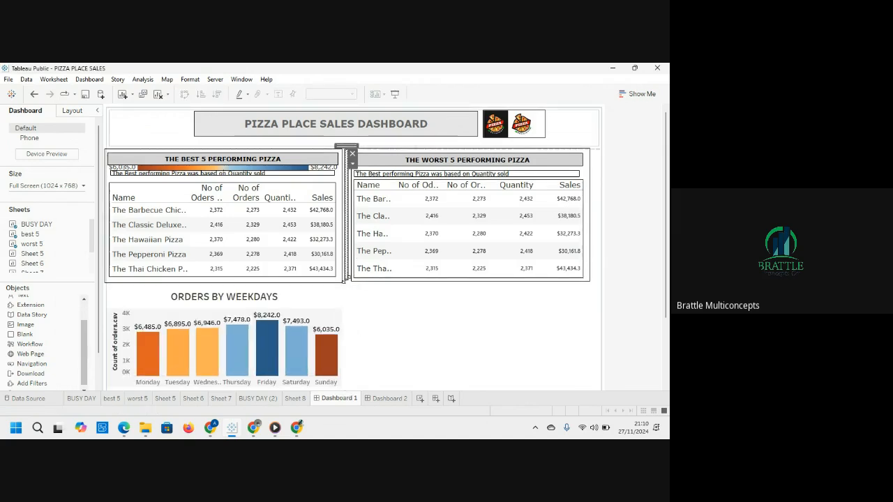
pyautogui.click(356, 328)
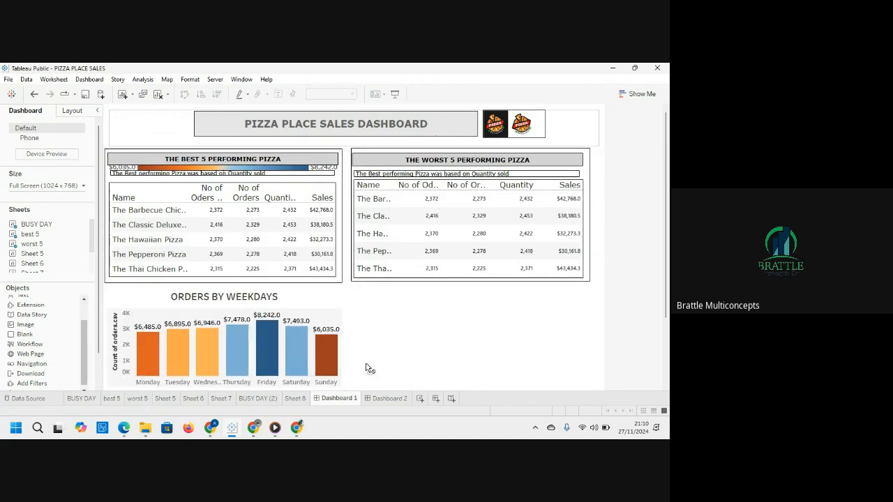
pyautogui.click(348, 274)
pyautogui.moveTo(346, 272)
pyautogui.mouseDown()
pyautogui.moveTo(351, 284)
pyautogui.moveTo(346, 269)
pyautogui.mouseUp()
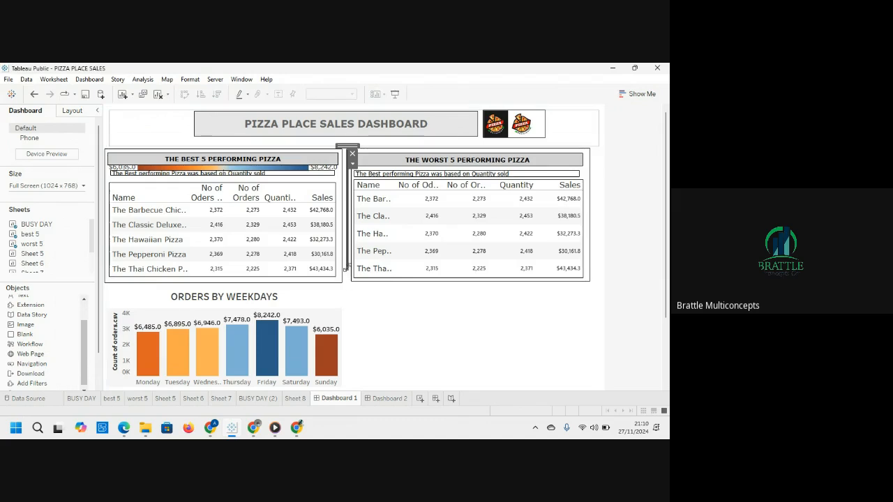
pyautogui.click(383, 327)
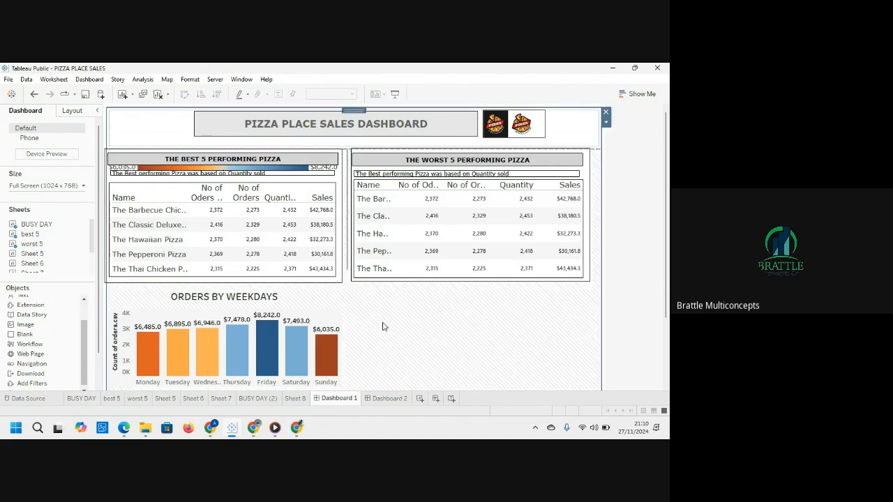
pyautogui.click(346, 237)
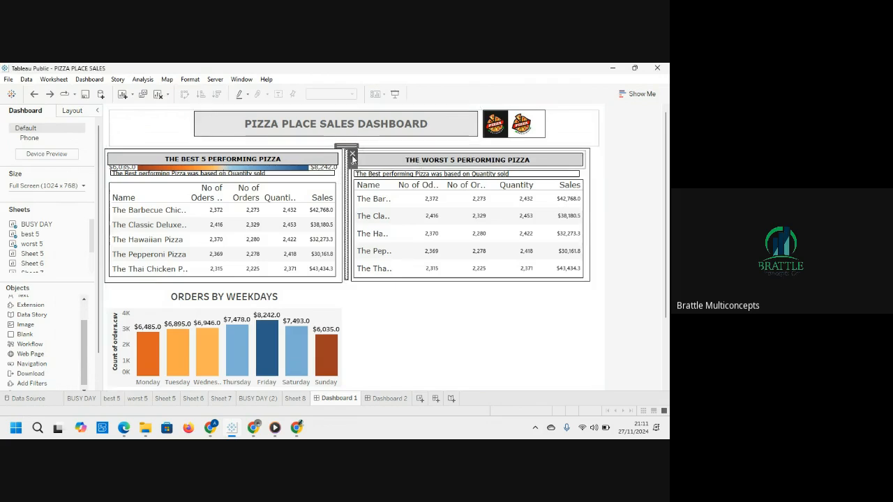
pyautogui.click(352, 293)
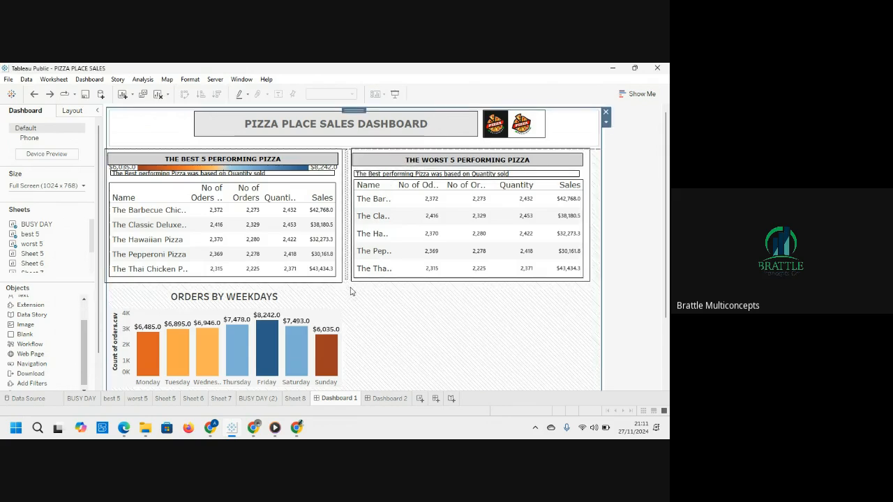
pyautogui.click(346, 279)
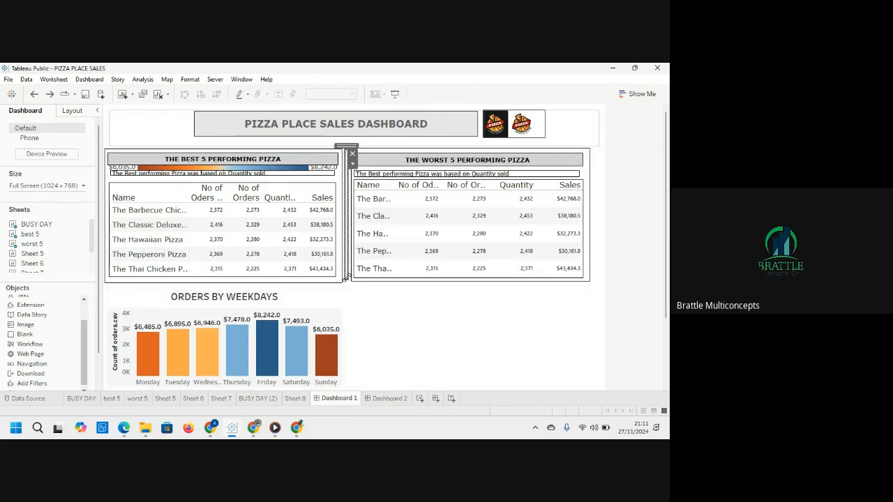
pyautogui.moveTo(346, 280); pyautogui.dragTo(351, 307)
pyautogui.moveTo(353, 357); pyautogui.dragTo(355, 374)
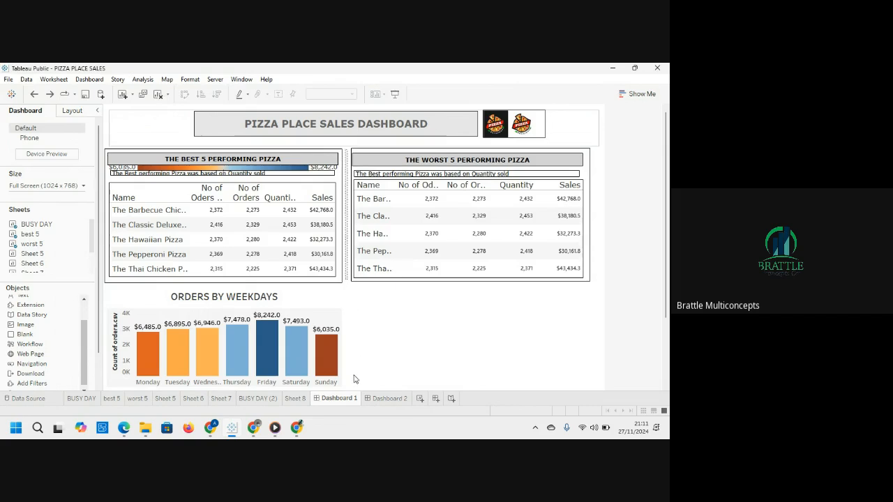
# Remove the chart's color legend that overlaps the heading and caption of THE BEST 5 PERFORMING PIZZA.
pyautogui.click(311, 305)
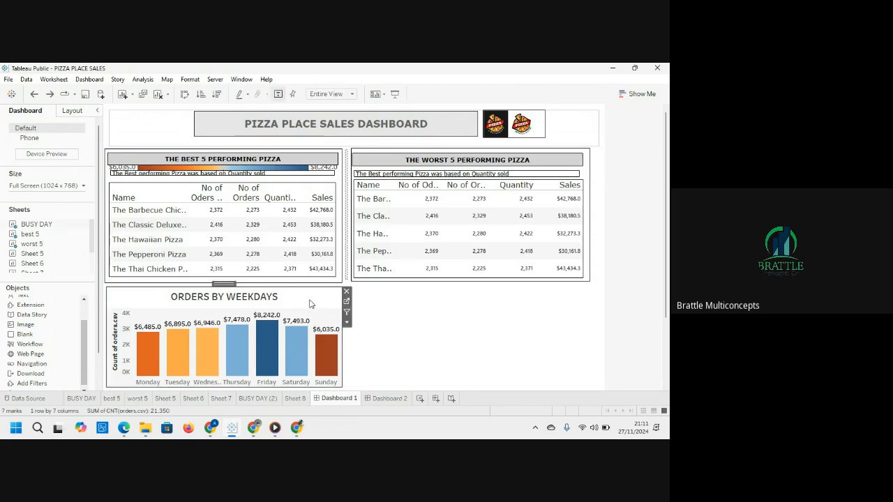
pyautogui.click(272, 158)
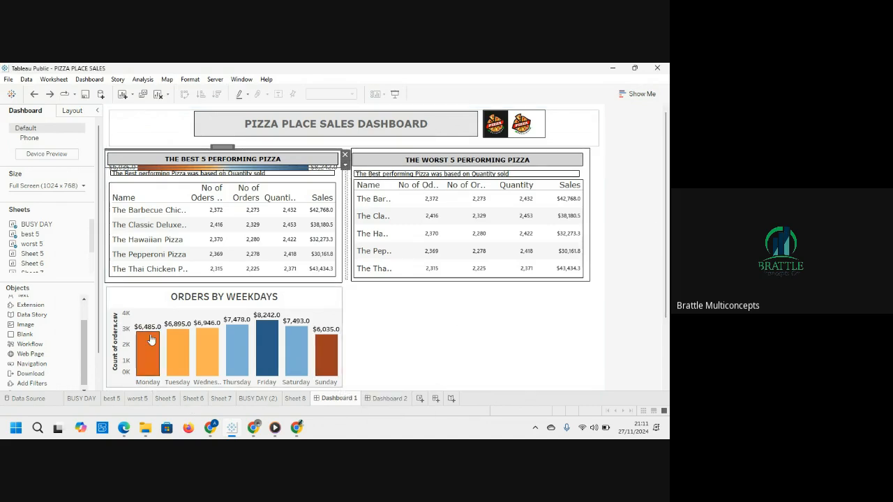
pyautogui.moveTo(145, 360)
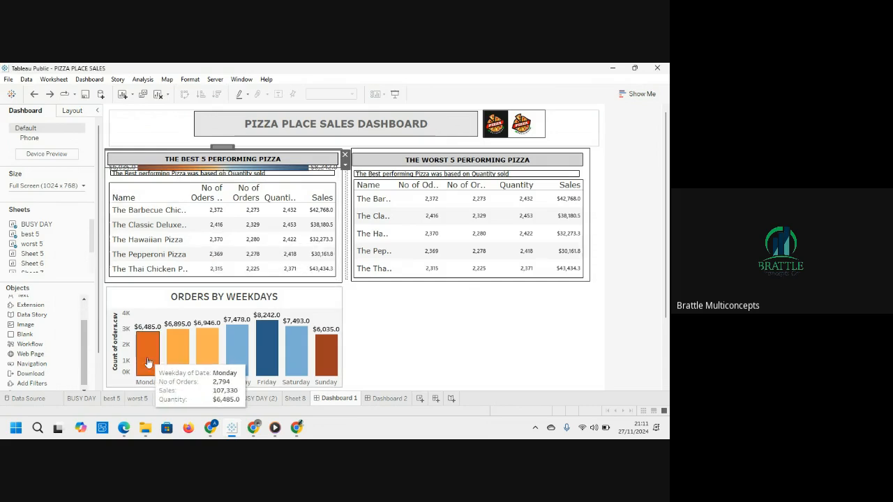
pyautogui.moveTo(331, 358)
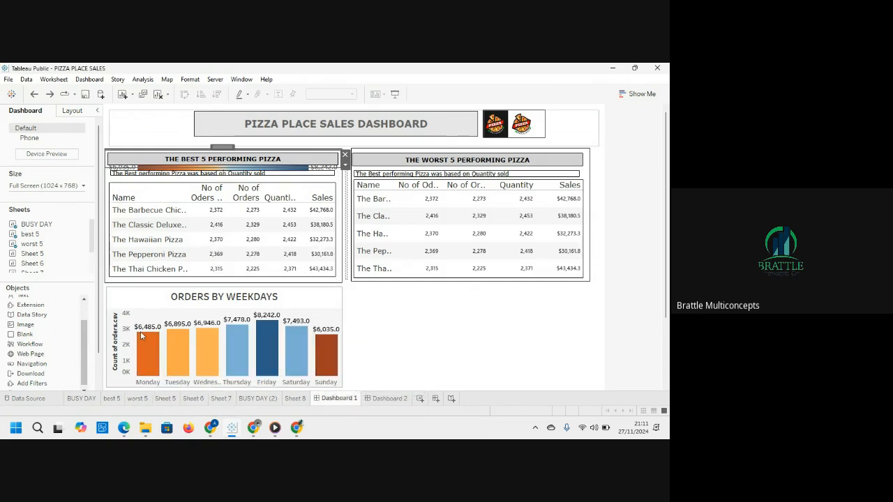
pyautogui.click(290, 169)
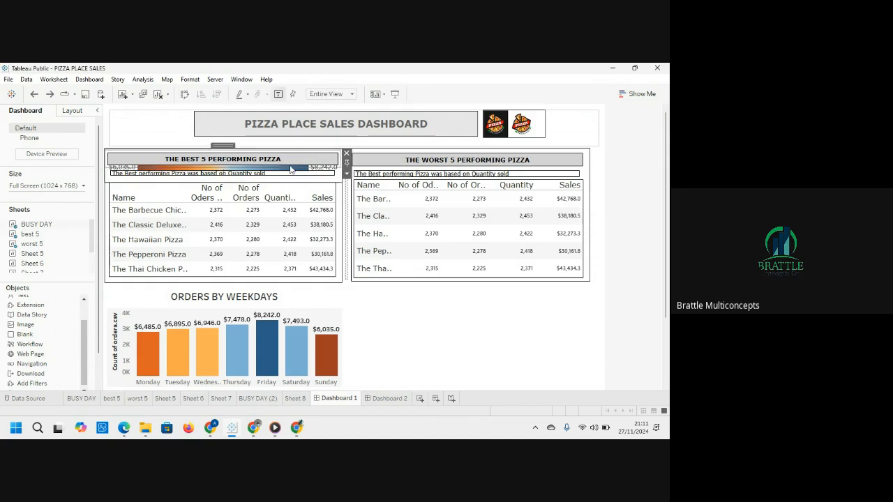
pyautogui.click(347, 154)
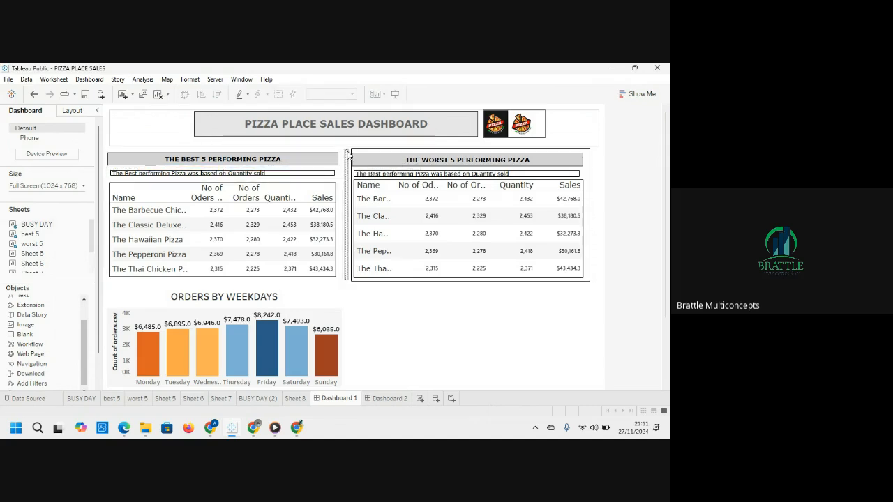
pyautogui.click(444, 358)
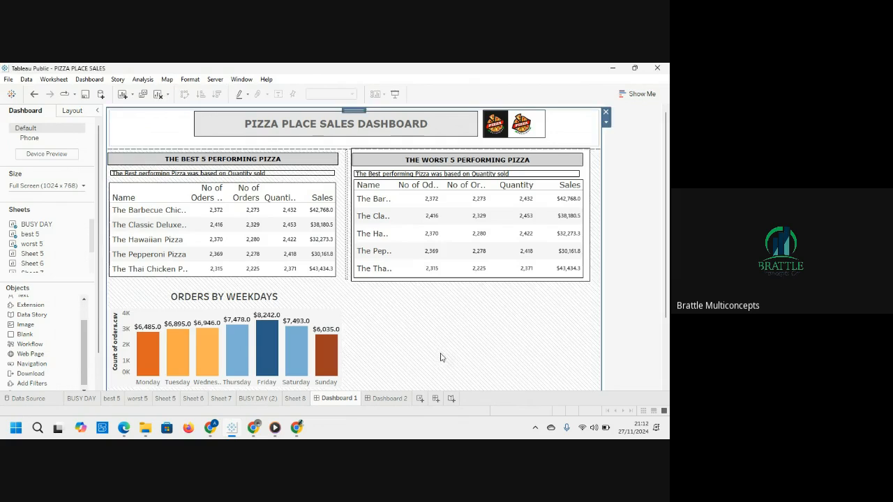
# Extend the caption of THE BEST 5 PERFORMING PIZZA slightly upward so its text fits inside the box.
pyautogui.click(317, 176)
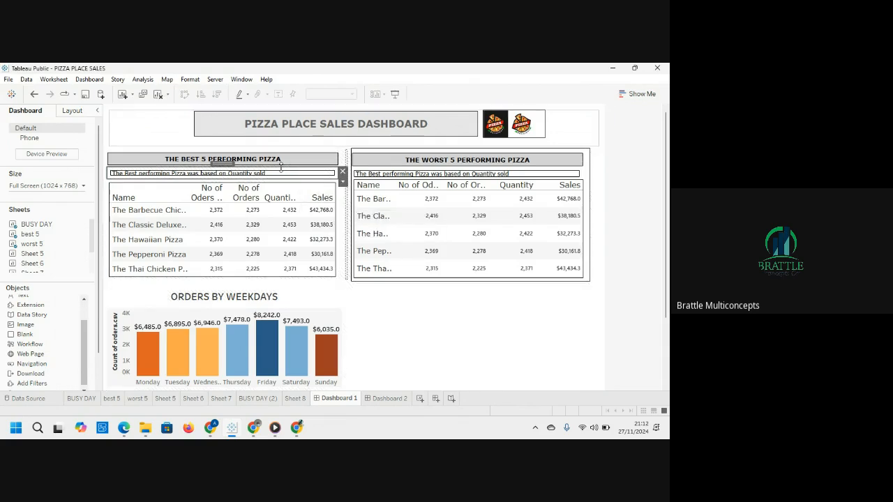
pyautogui.moveTo(284, 167); pyautogui.dragTo(284, 165)
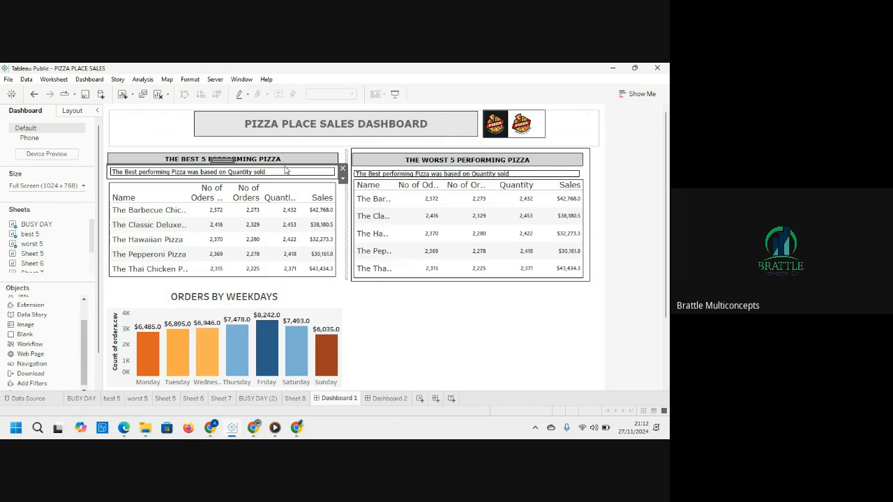
pyautogui.click(430, 319)
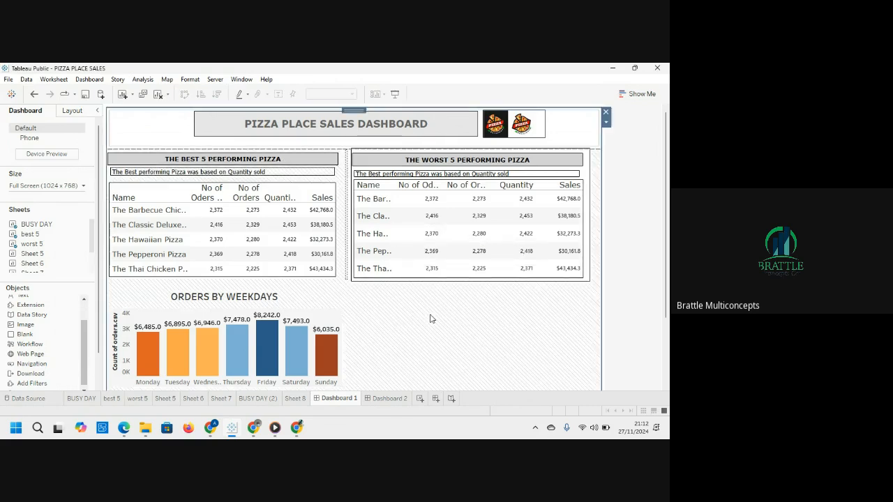
# Try to extend the best 5 table slightly downward from its lower edge.
pyautogui.click(294, 276)
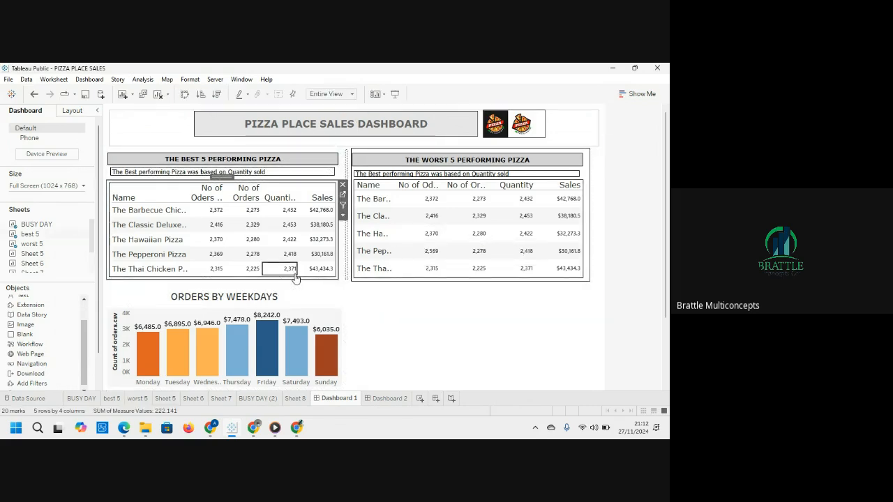
pyautogui.click(294, 275)
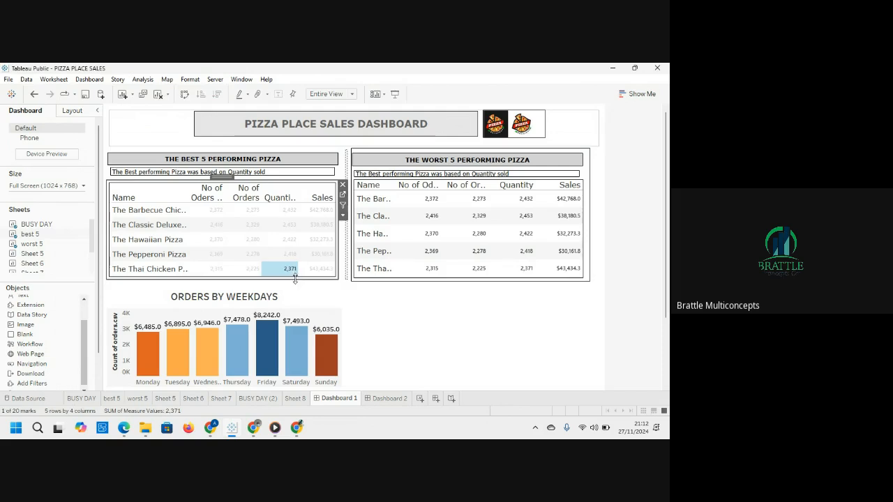
pyautogui.moveTo(294, 277); pyautogui.dragTo(296, 282)
pyautogui.click(320, 311)
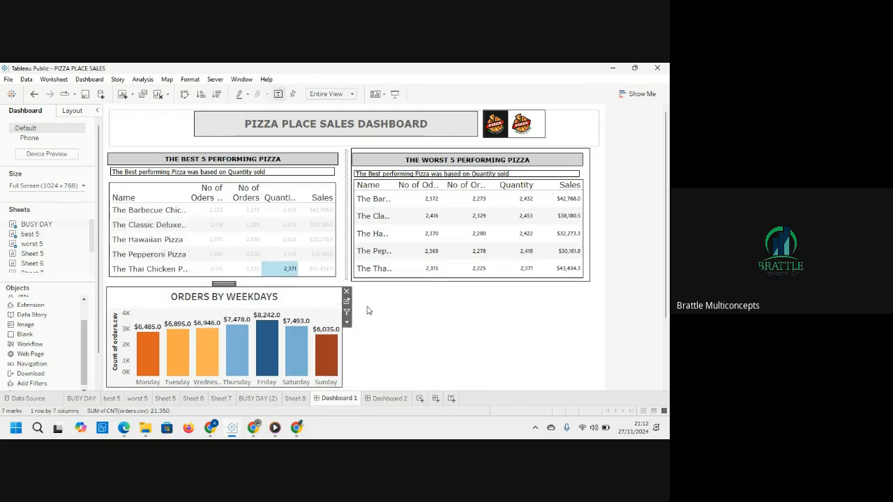
pyautogui.click(420, 324)
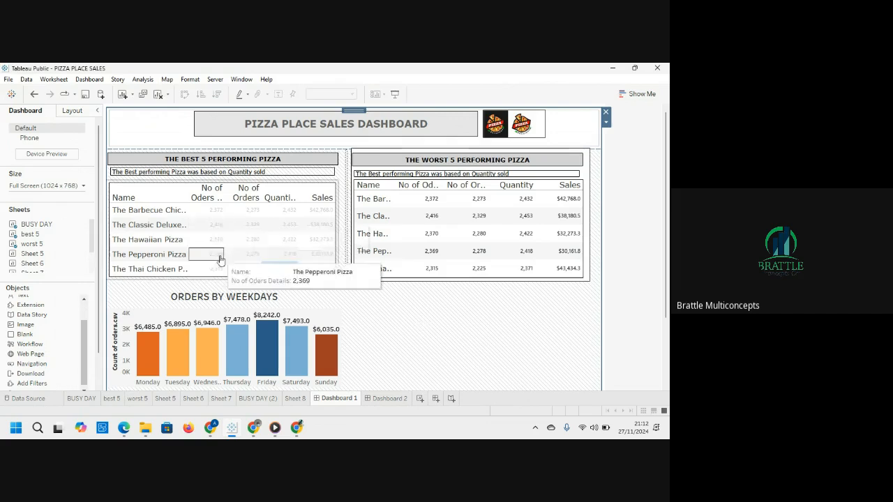
# Hide the title of the ORDERS BY WEEKDAYS chart and lower the chart's upper edge to leave a gap beneath the best 5 table.
pyautogui.click(279, 300)
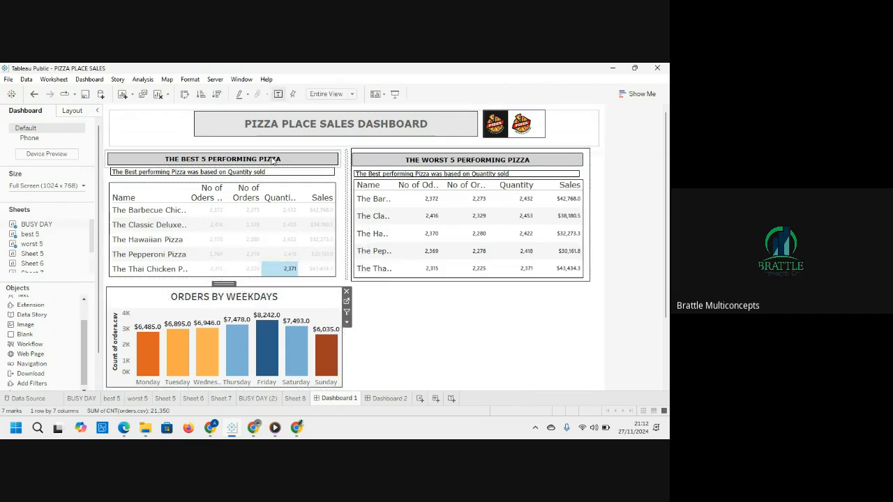
pyautogui.click(348, 325)
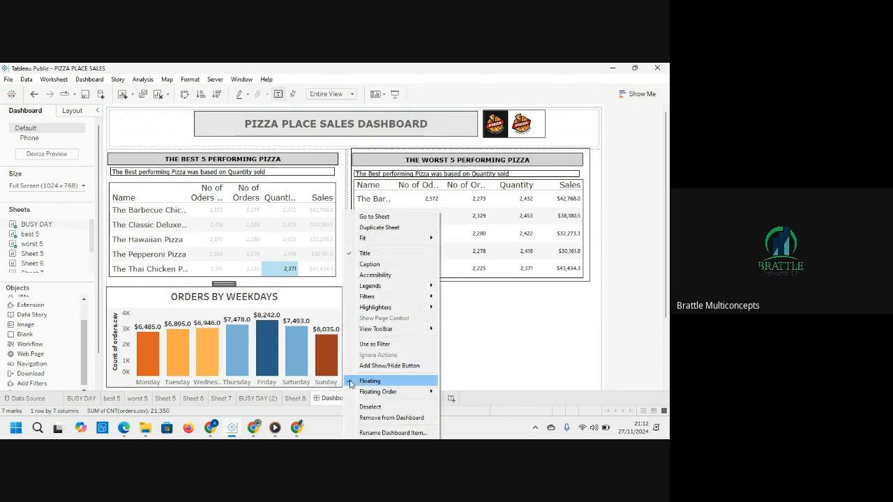
pyautogui.click(364, 254)
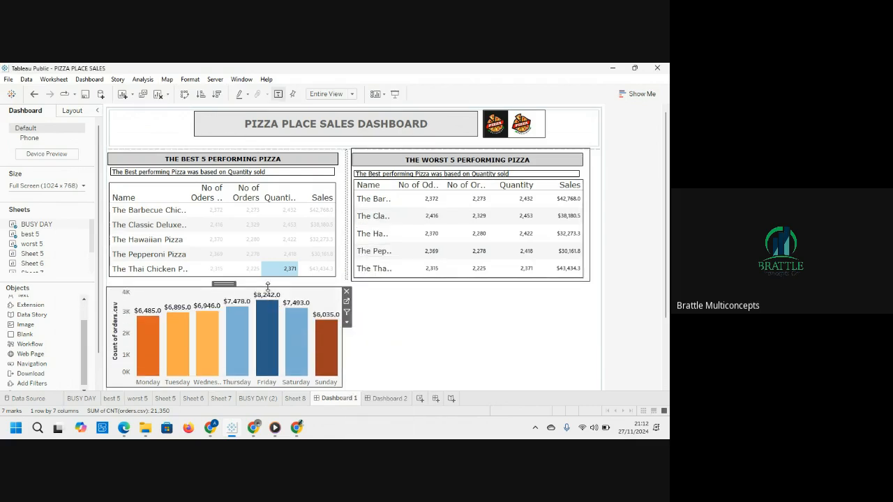
pyautogui.moveTo(267, 286); pyautogui.dragTo(268, 295)
# Duplicate the THE BEST 5 PERFORMING PIZZA heading and place the copy directly above the weekday bar chart.
pyautogui.moveTo(31, 243); pyautogui.dragTo(81, 310)
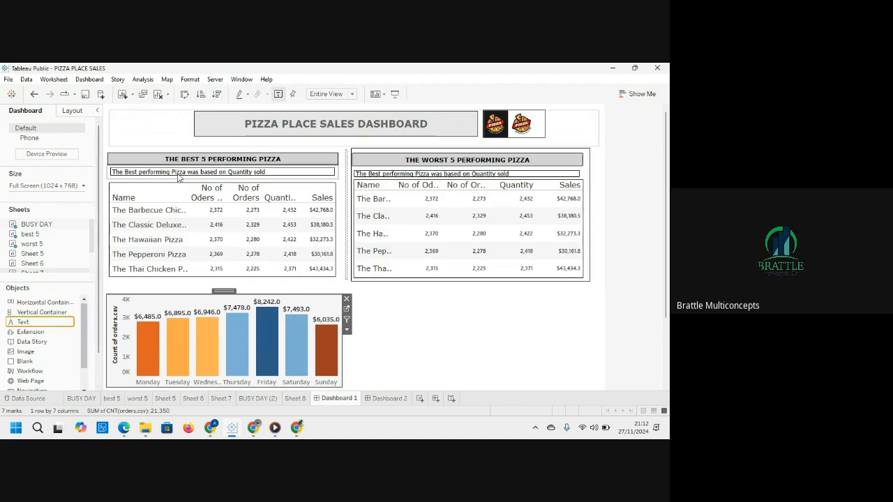
pyautogui.click(311, 163)
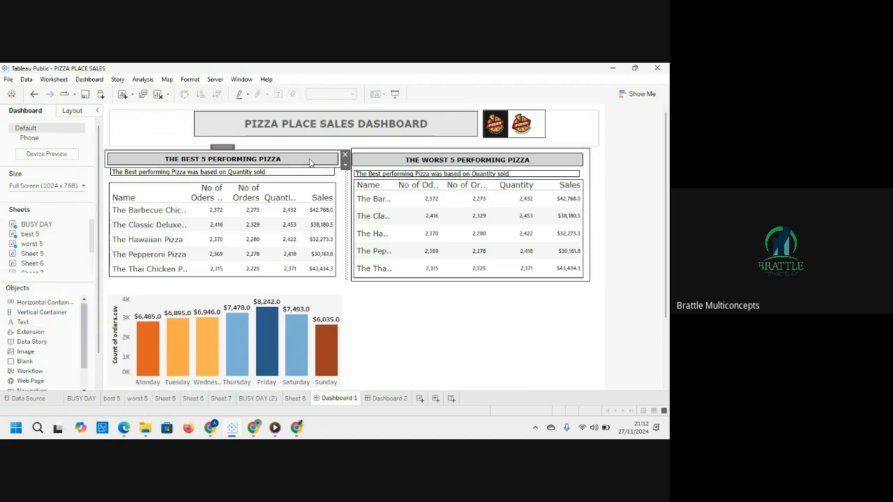
pyautogui.click(289, 297)
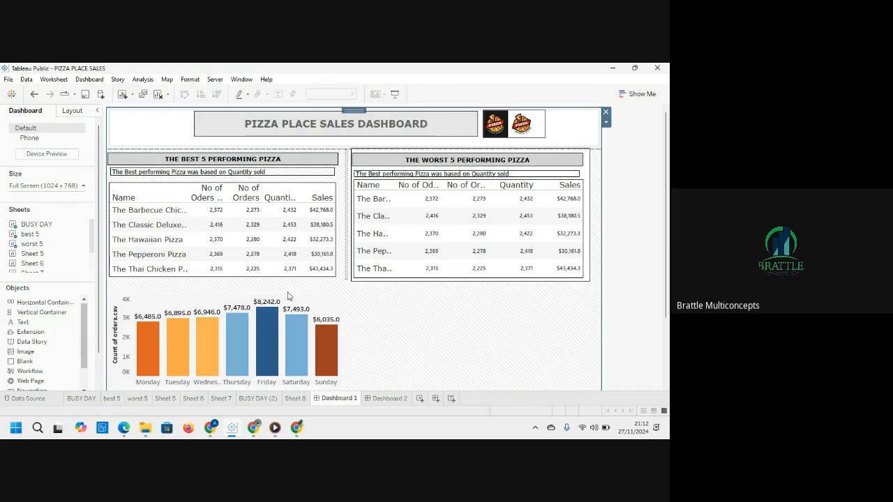
pyautogui.click(311, 163)
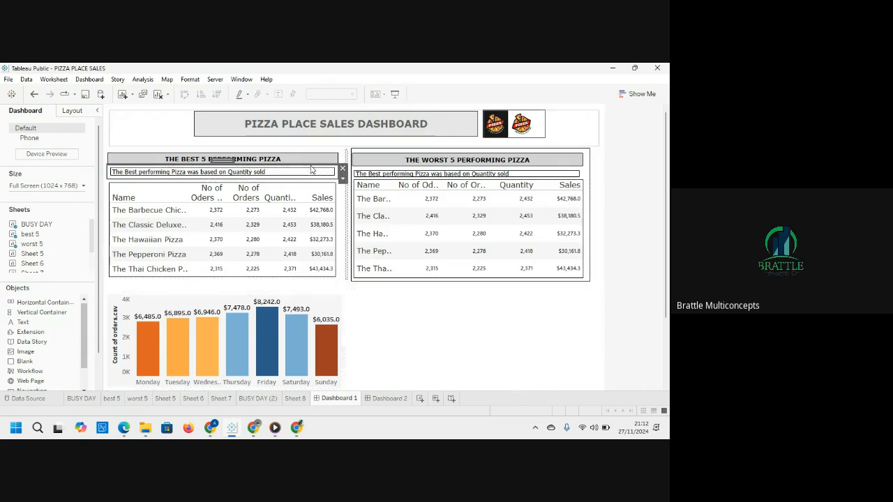
pyautogui.click(311, 162)
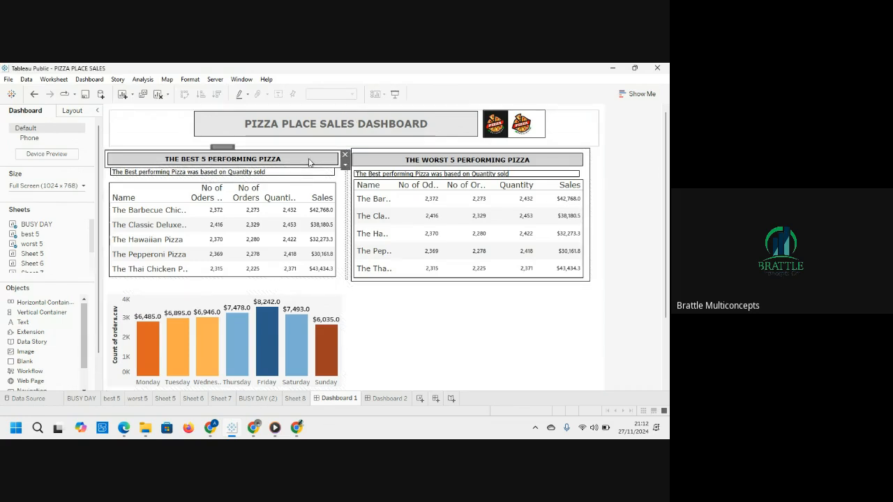
pyautogui.rightClick(310, 163)
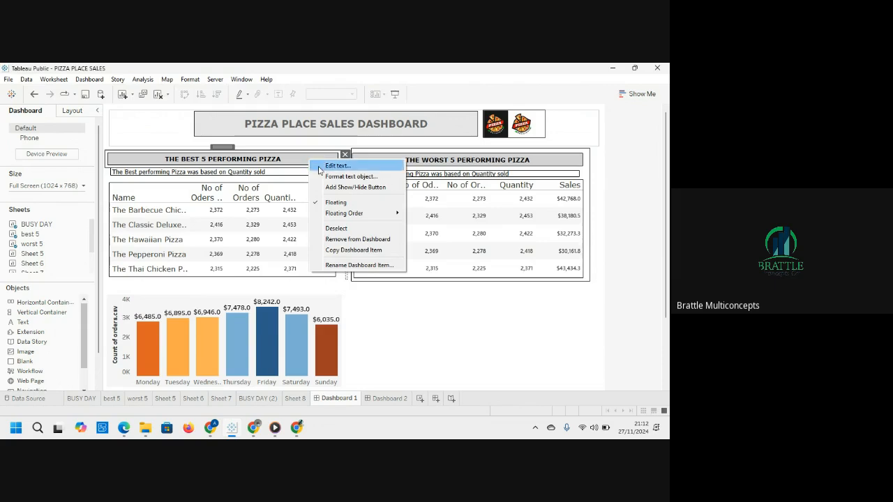
pyautogui.click(350, 249)
pyautogui.click(390, 322)
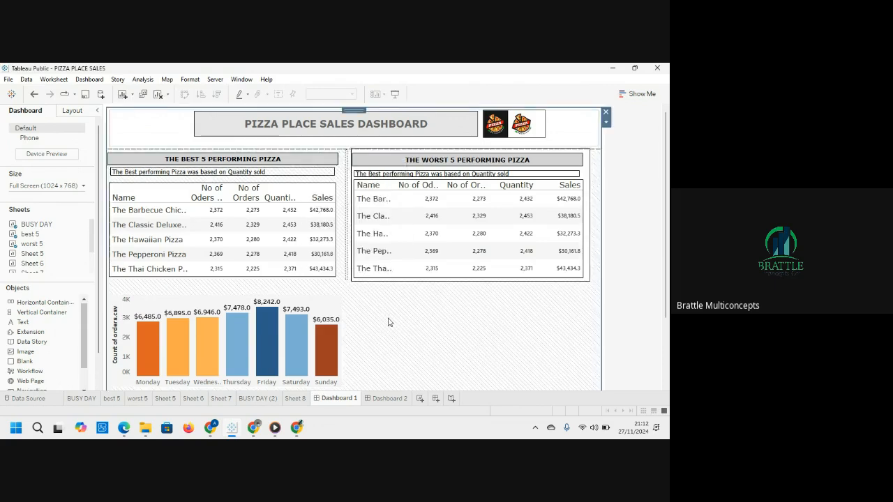
pyautogui.hotkey('ctrl', 'v')
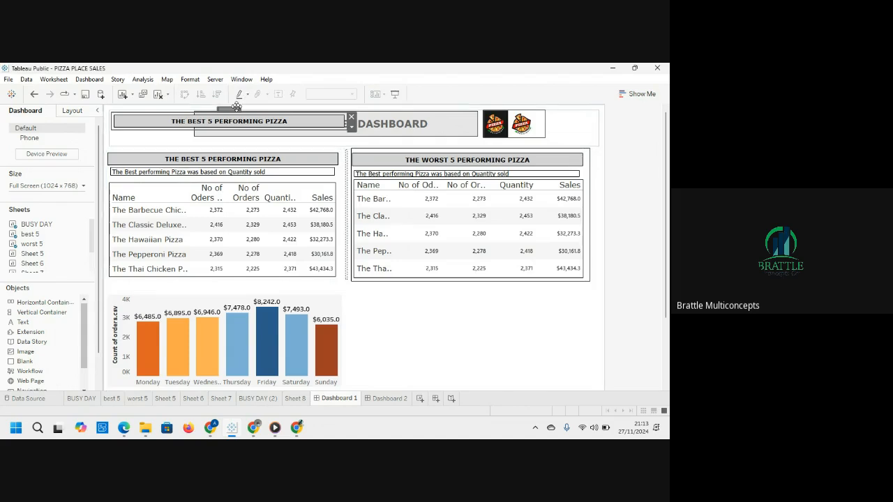
pyautogui.moveTo(236, 107); pyautogui.dragTo(232, 278)
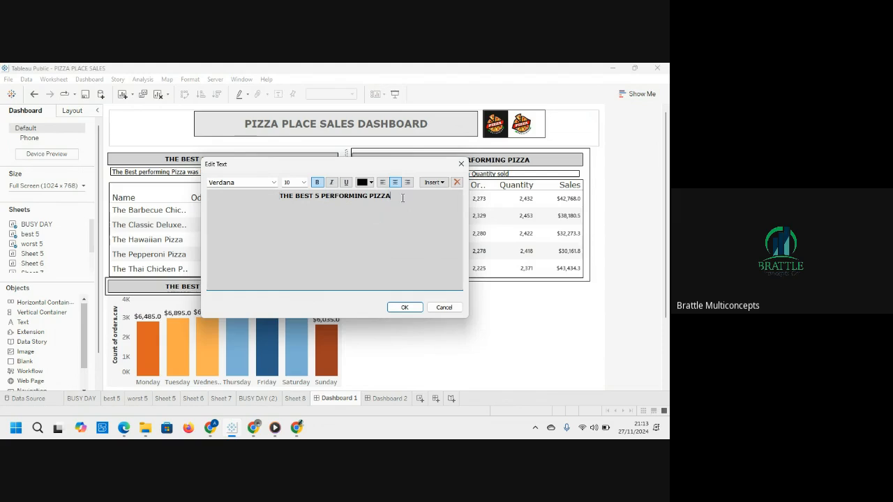
# Replace the copied heading's text above the weekday chart with "Weekay Sales Analysis".
pyautogui.moveTo(322, 200); pyautogui.dragTo(322, 196)
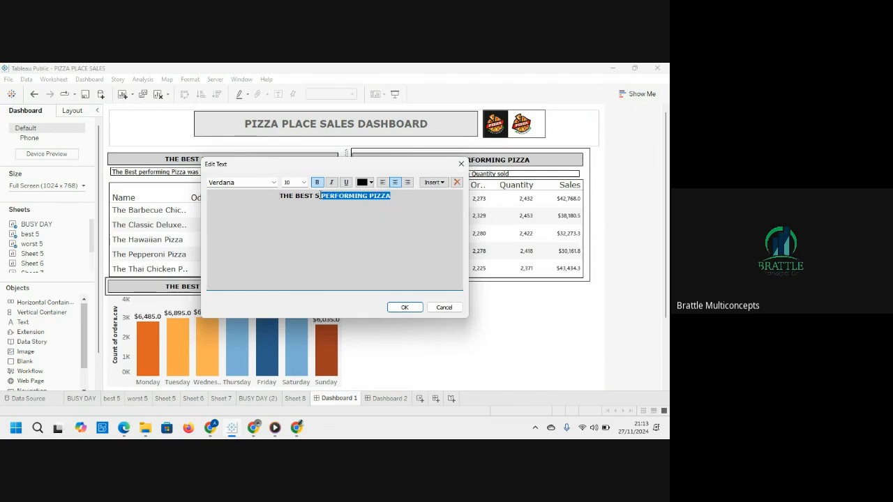
pyautogui.press('BackSpace')
pyautogui.press('BackSpace')
pyautogui.press('BackSpace')
pyautogui.press('BackSpace')
pyautogui.press('BackSpace')
pyautogui.press('BackSpace')
pyautogui.press('BackSpace')
pyautogui.press('BackSpace')
pyautogui.press('BackSpace')
pyautogui.press('BackSpace')
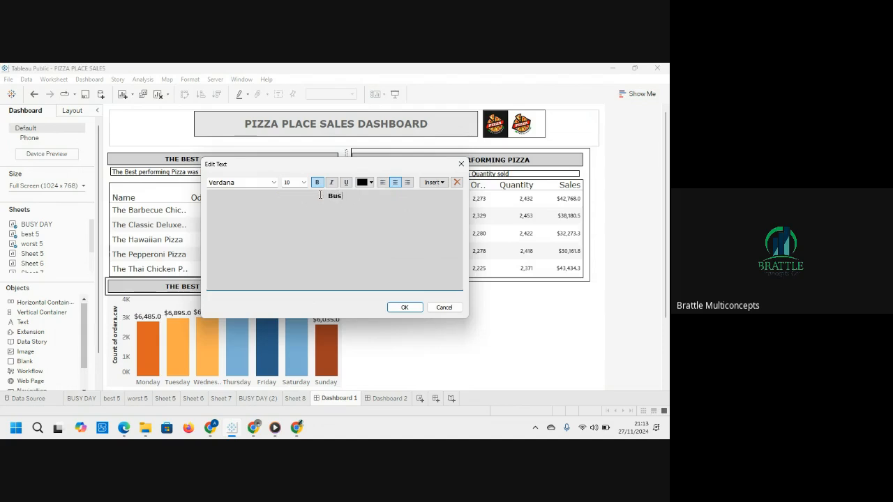
pyautogui.write('day')
pyautogui.moveTo(356, 197); pyautogui.dragTo(233, 182)
pyautogui.write('Weekay Sales Analysis')
pyautogui.click(404, 307)
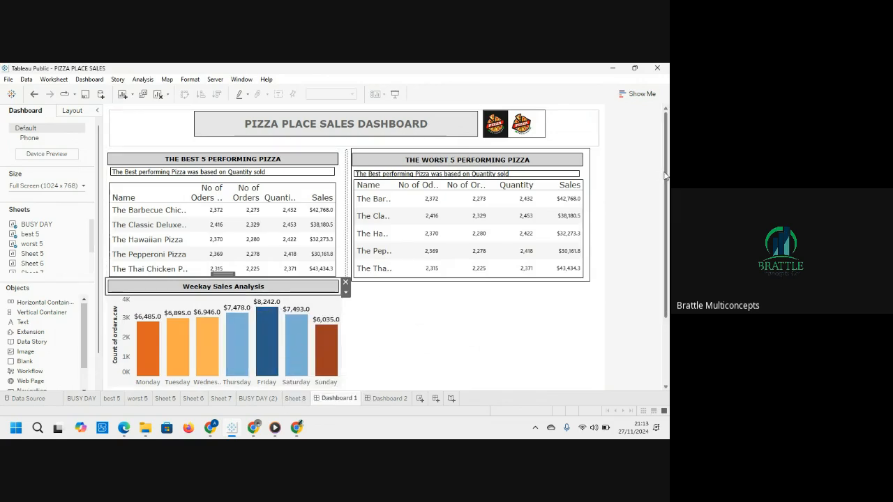
# Extend the weekday chart slightly downward and narrow it to line up with its heading, about 476 by 205 in size.
pyautogui.moveTo(666, 177); pyautogui.dragTo(666, 248)
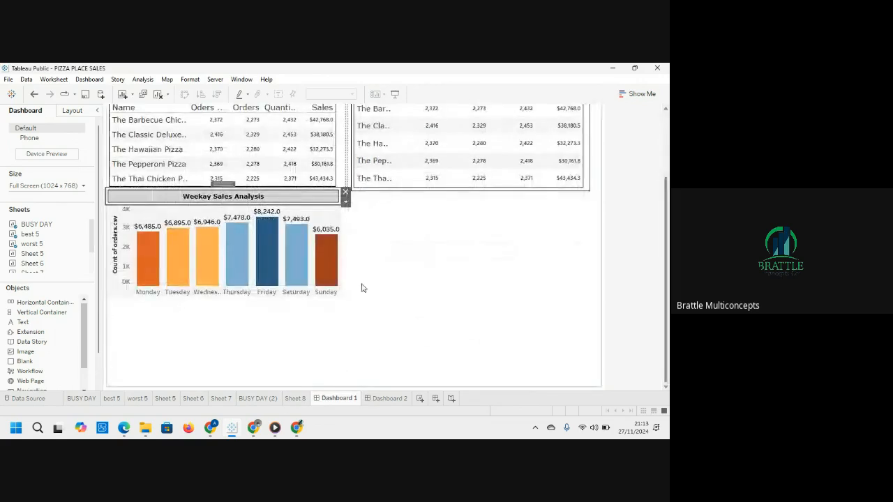
pyautogui.click(291, 297)
pyautogui.moveTo(289, 295)
pyautogui.mouseDown()
pyautogui.moveTo(292, 310)
pyautogui.moveTo(291, 303)
pyautogui.mouseUp()
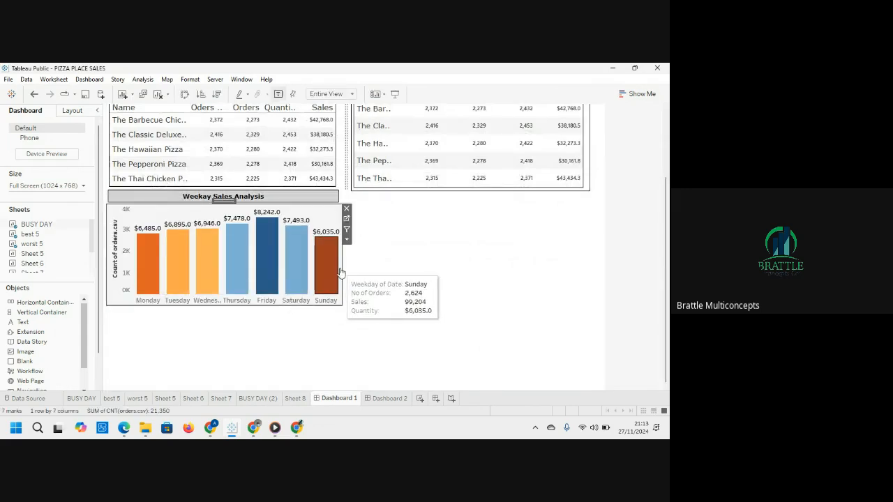
pyautogui.moveTo(342, 267); pyautogui.dragTo(339, 265)
pyautogui.click(433, 269)
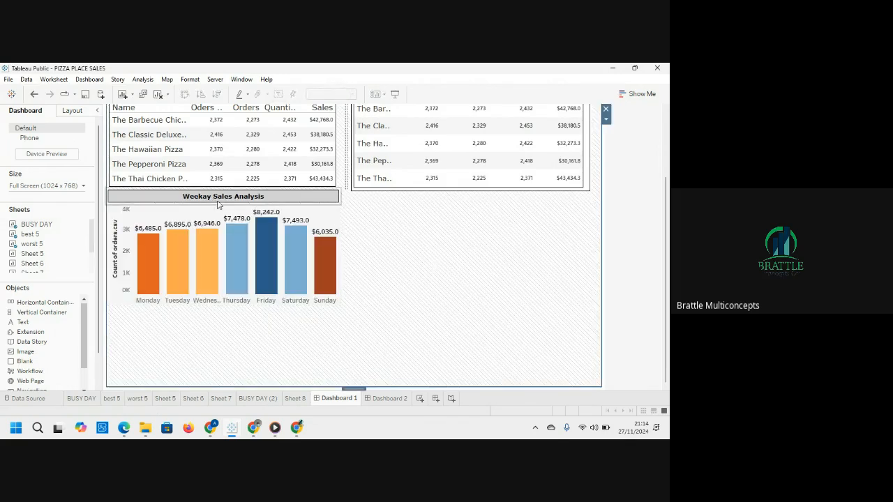
# Add a solid black border in the second-thinnest weight around the weekday chart.
pyautogui.click(329, 214)
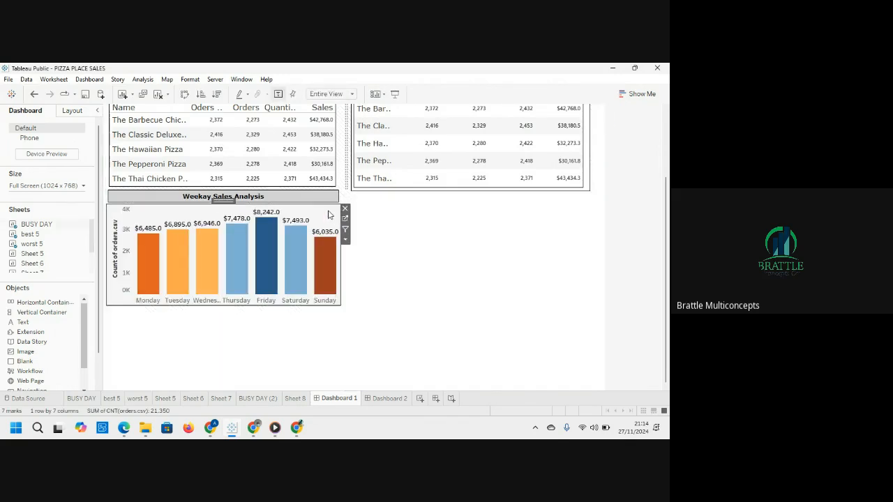
pyautogui.click(78, 111)
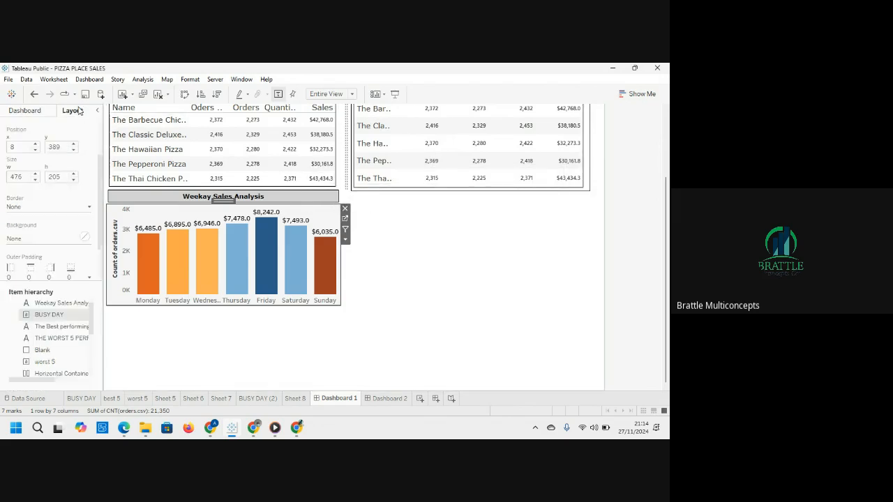
pyautogui.click(88, 209)
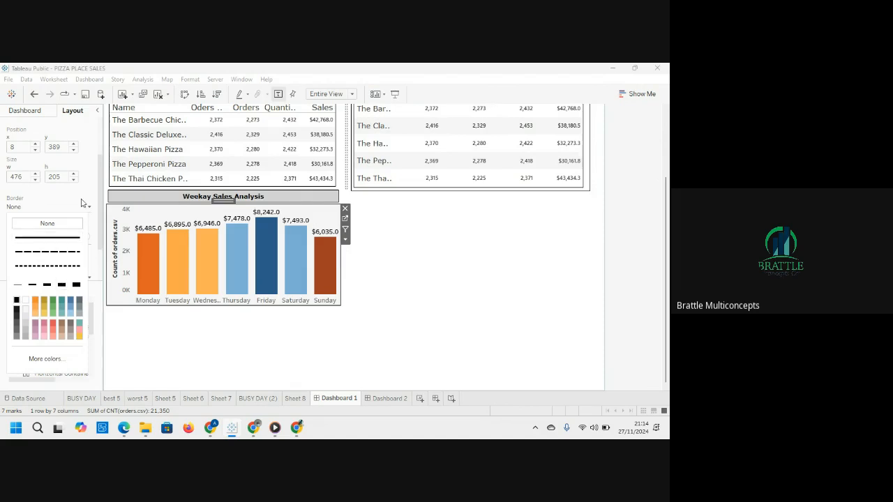
pyautogui.click(33, 286)
# Add a solid border in the thinnest weight around the whole dashboard's outer container.
pyautogui.click(385, 306)
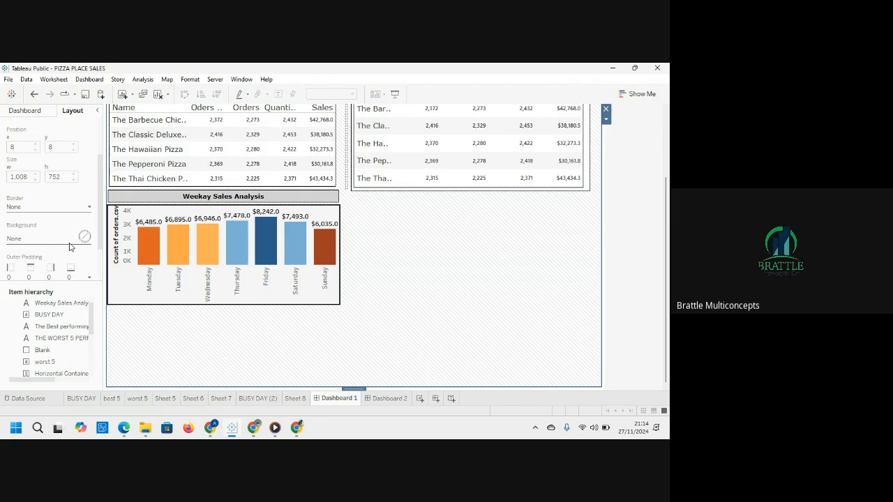
pyautogui.click(79, 209)
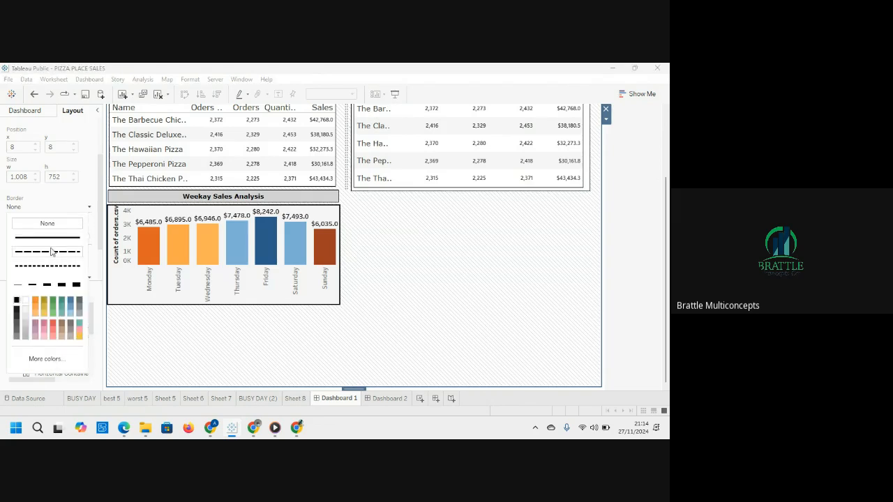
pyautogui.click(19, 285)
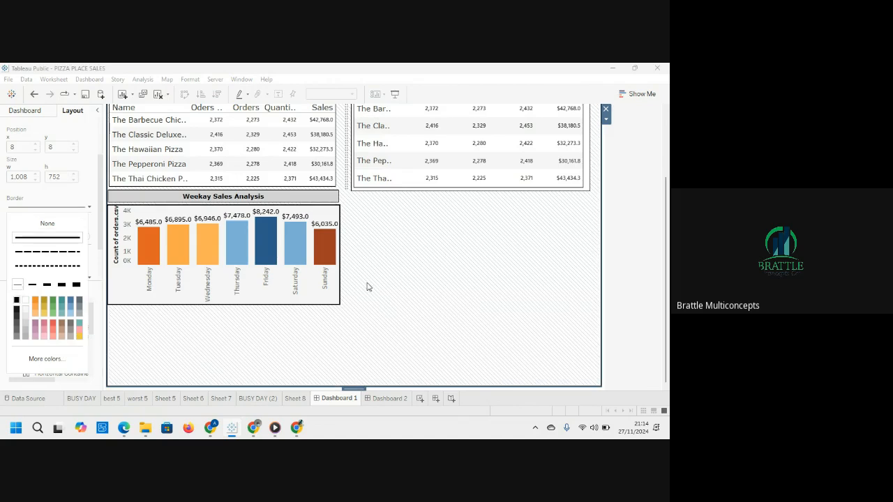
# Reduce the weekday chart's border to the thinnest weight and clear the Sunday highlight.
pyautogui.click(335, 292)
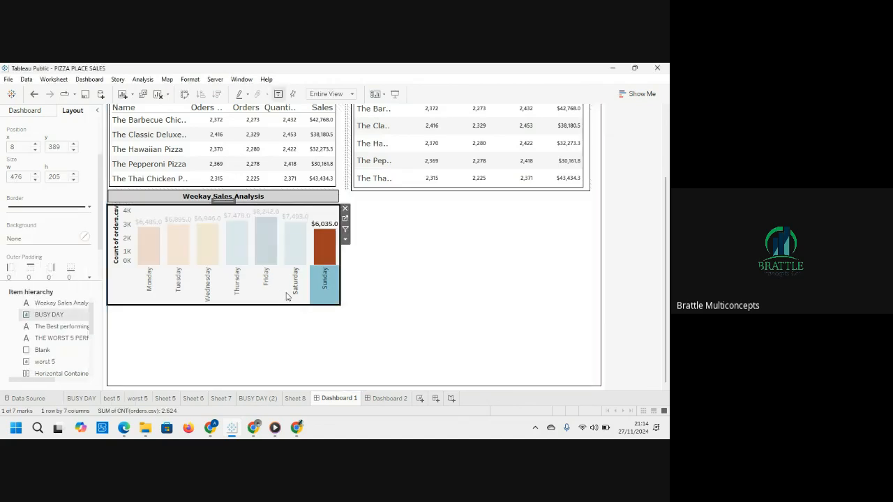
pyautogui.click(91, 210)
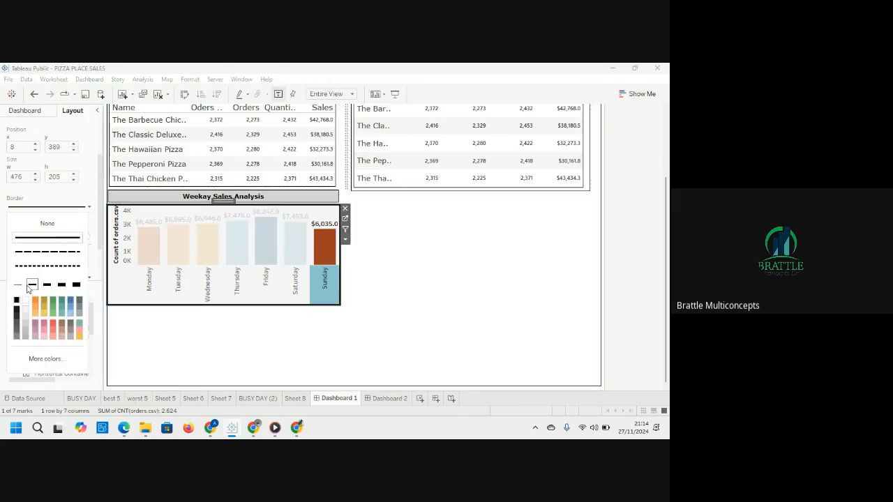
pyautogui.click(423, 289)
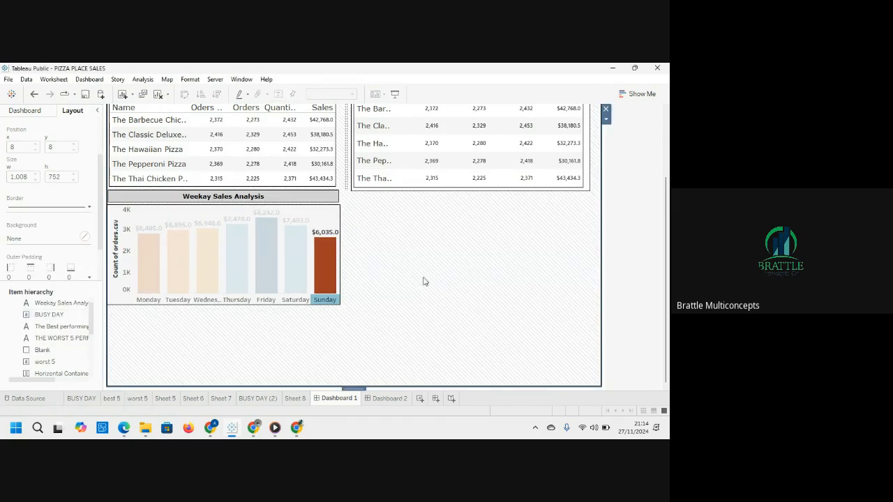
pyautogui.click(332, 220)
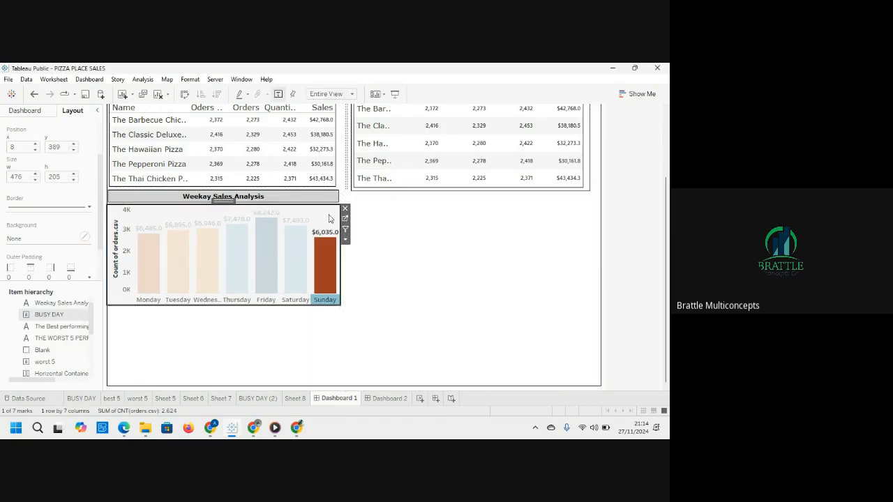
pyautogui.moveTo(337, 274)
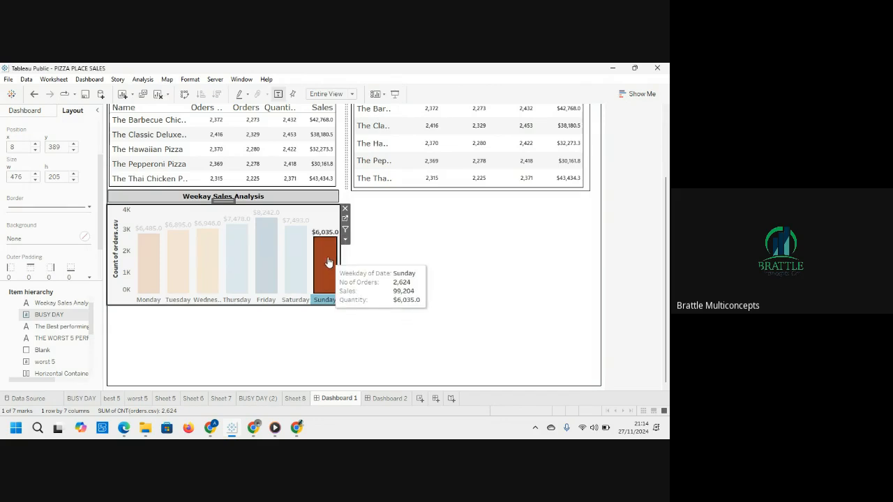
pyautogui.click(330, 215)
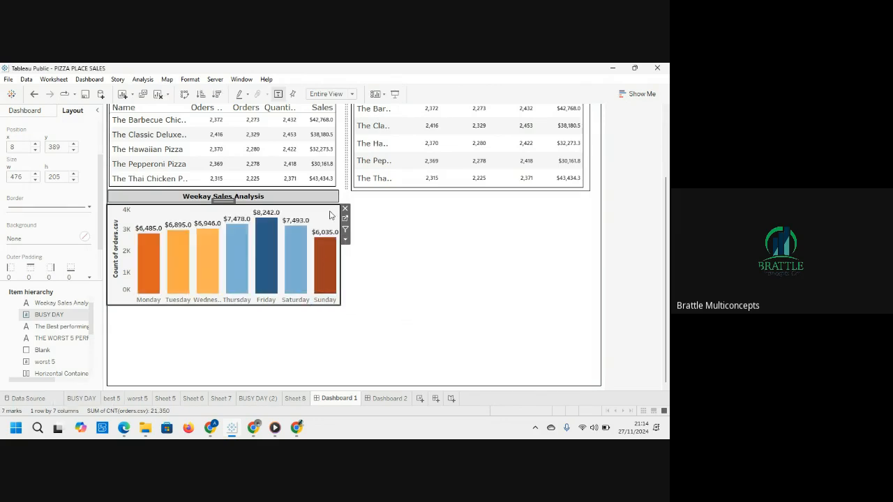
pyautogui.click(485, 288)
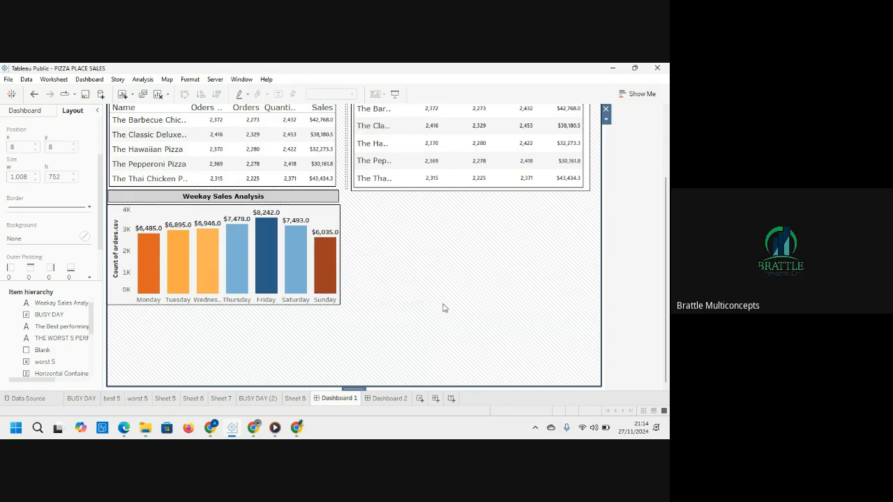
# Look through the hourly orders, monthly sales, category sales and table utilisation worksheets for further dashboard content.
pyautogui.click(50, 112)
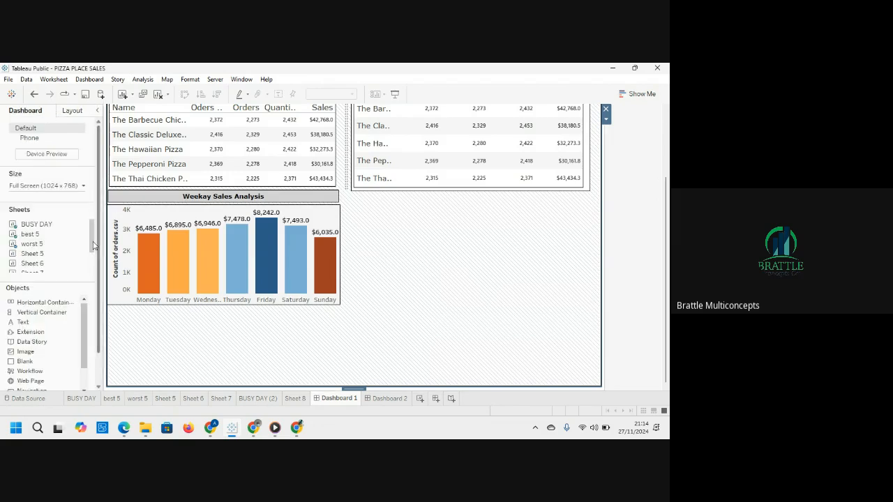
pyautogui.scroll(-1, 89, 254)
pyautogui.moveTo(50, 262)
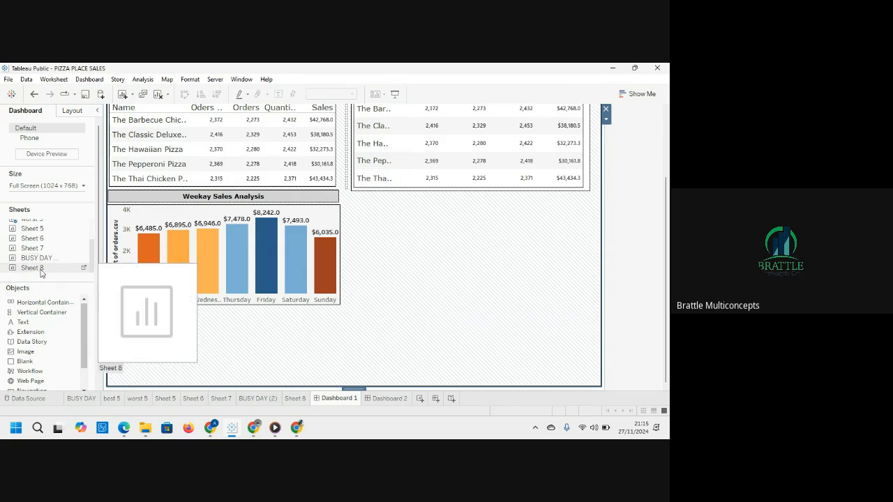
pyautogui.click(259, 398)
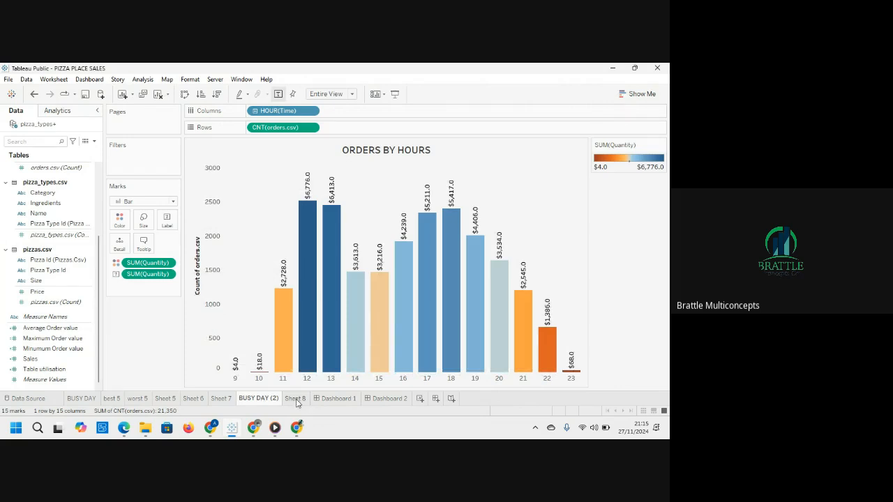
pyautogui.click(296, 399)
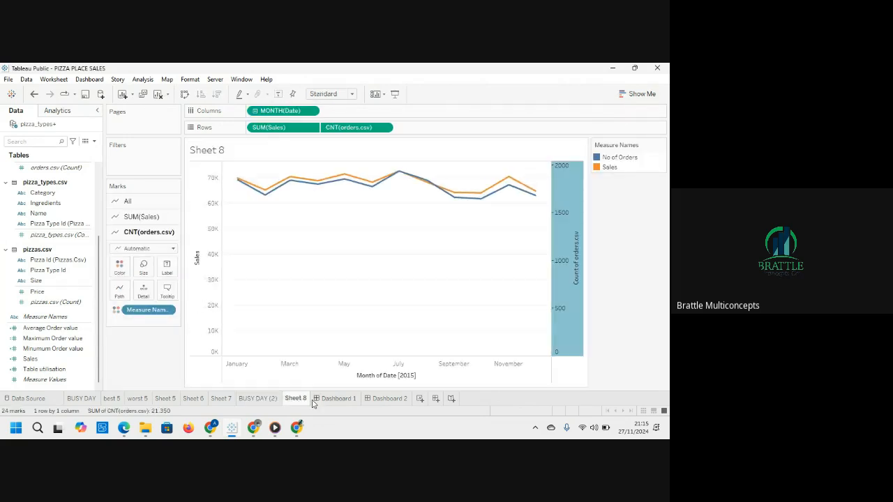
pyautogui.click(328, 400)
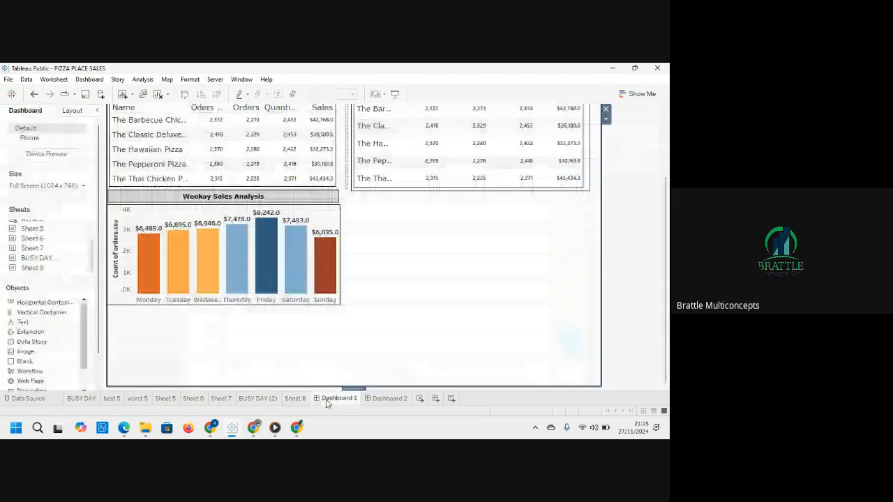
pyautogui.click(221, 399)
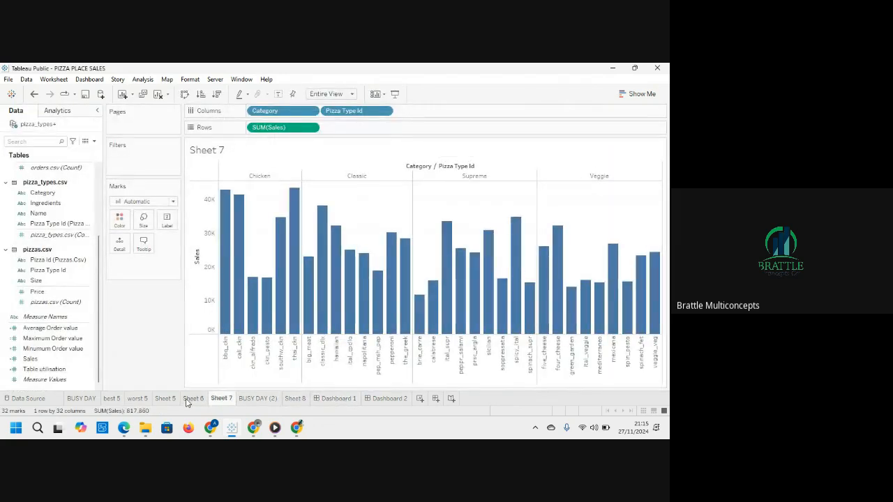
pyautogui.click(187, 401)
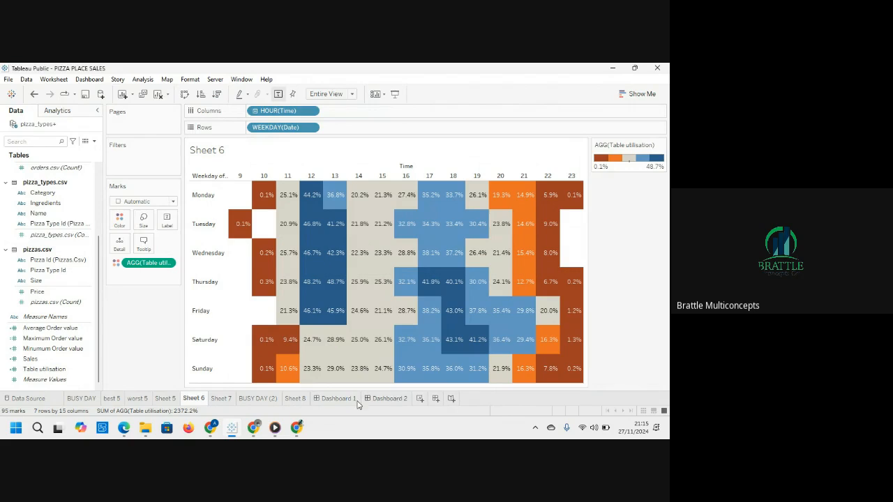
# Rename the Sheet 6 worksheet with the weekday-by-hour table utilisation heatmap as TABLE ARRANGEMENT.
pyautogui.doubleClick(193, 399)
pyautogui.write('ho')
pyautogui.write('BLE ARRA')
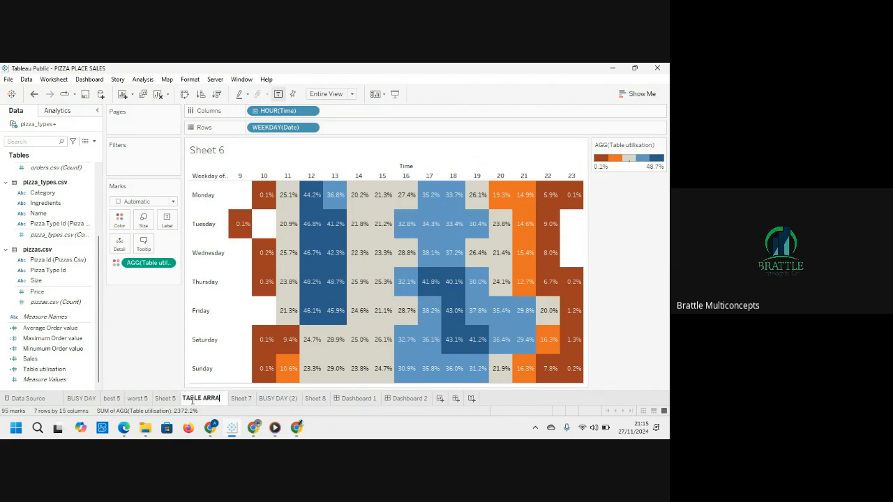
pyautogui.write('NGEMENT')
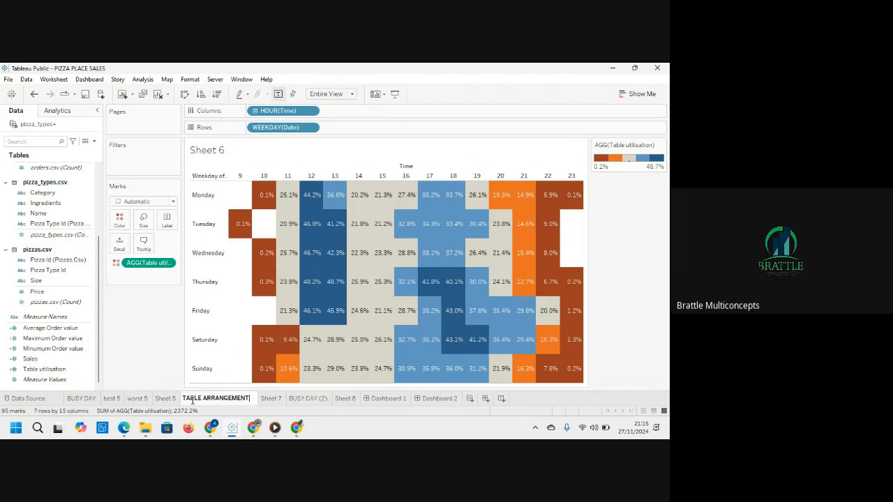
pyautogui.press('Return')
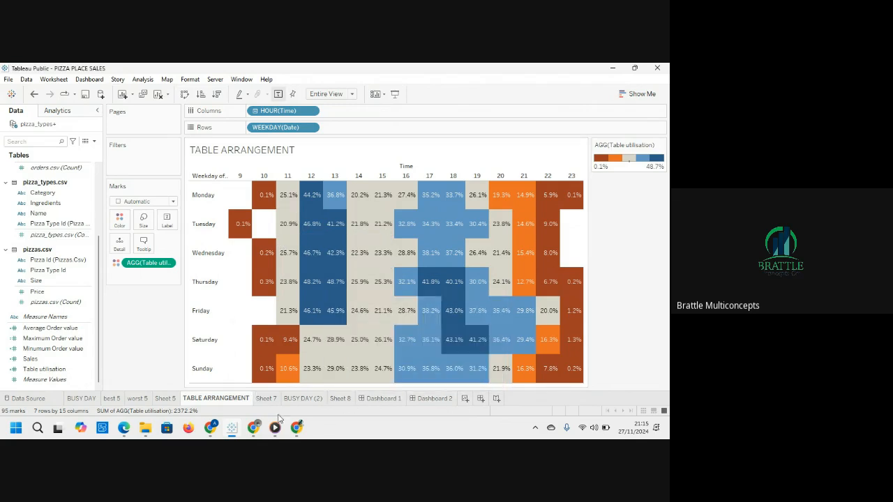
# Give Dashboard 1 a custom fixed size with its height set to 900 px.
pyautogui.moveTo(423, 399)
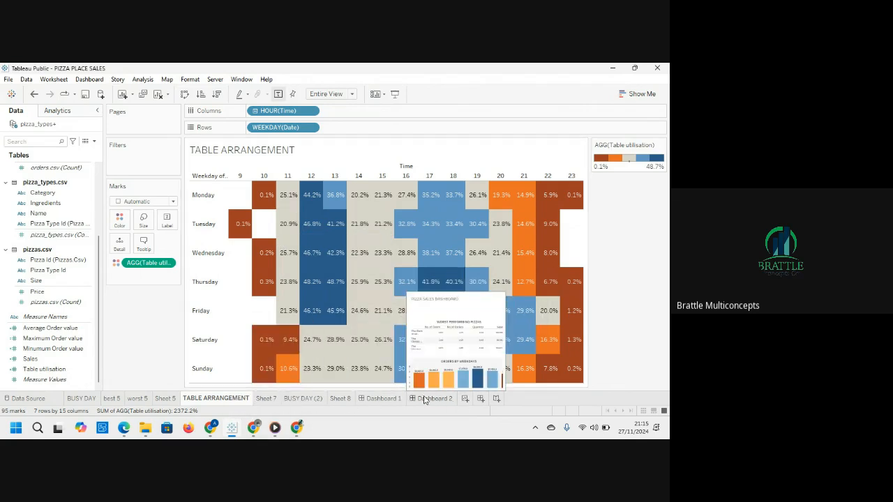
pyautogui.click(385, 401)
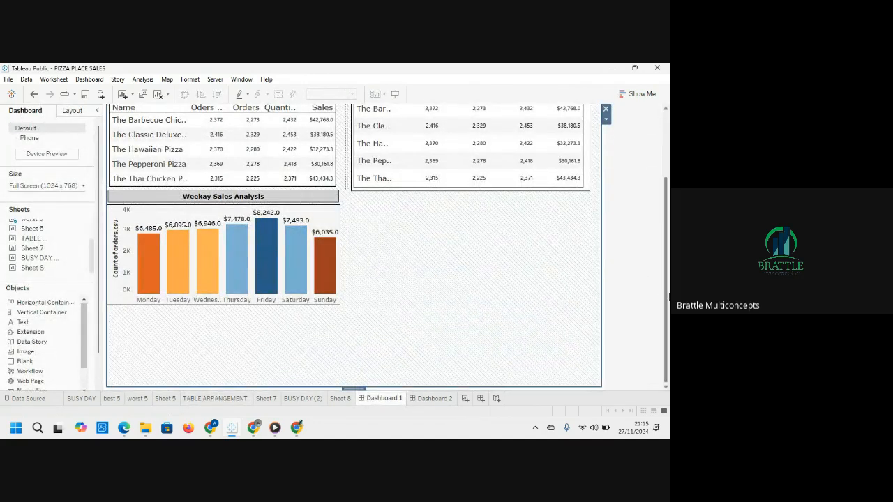
pyautogui.moveTo(668, 297); pyautogui.dragTo(665, 220)
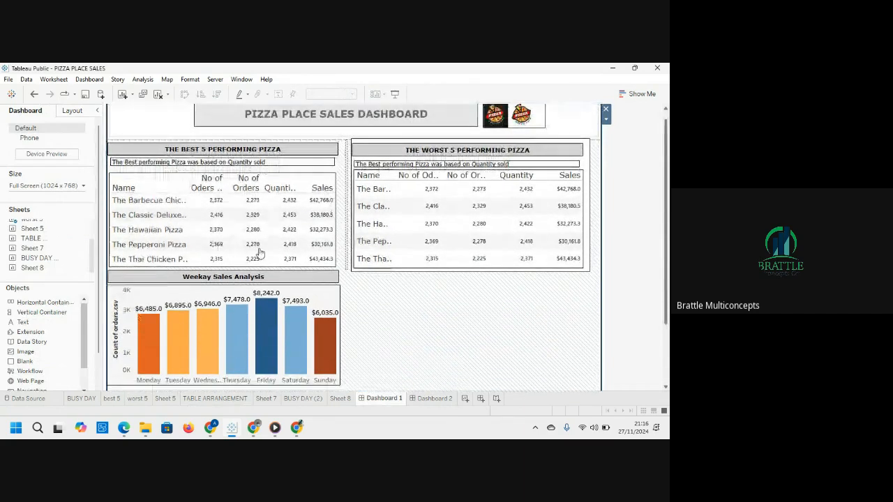
pyautogui.click(84, 186)
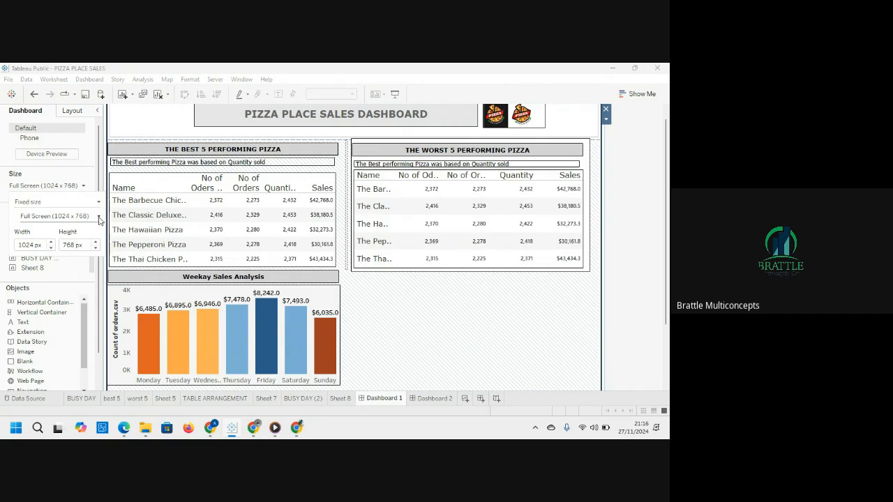
pyautogui.click(98, 217)
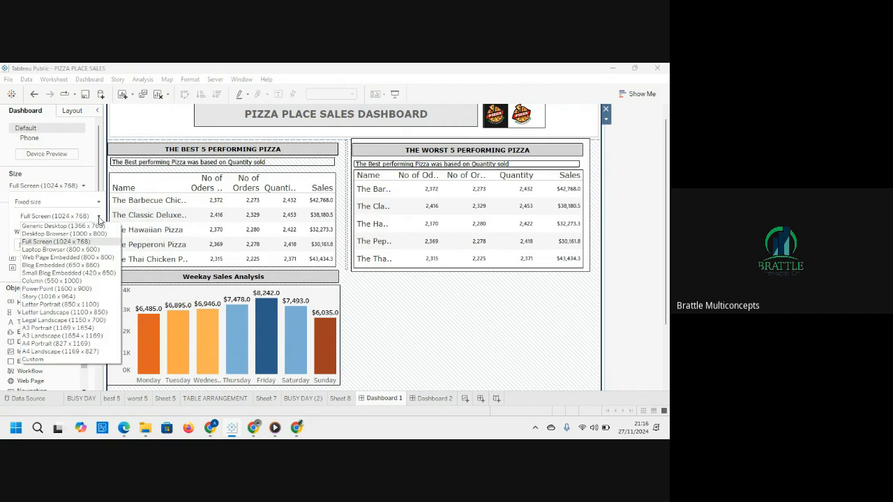
pyautogui.click(47, 363)
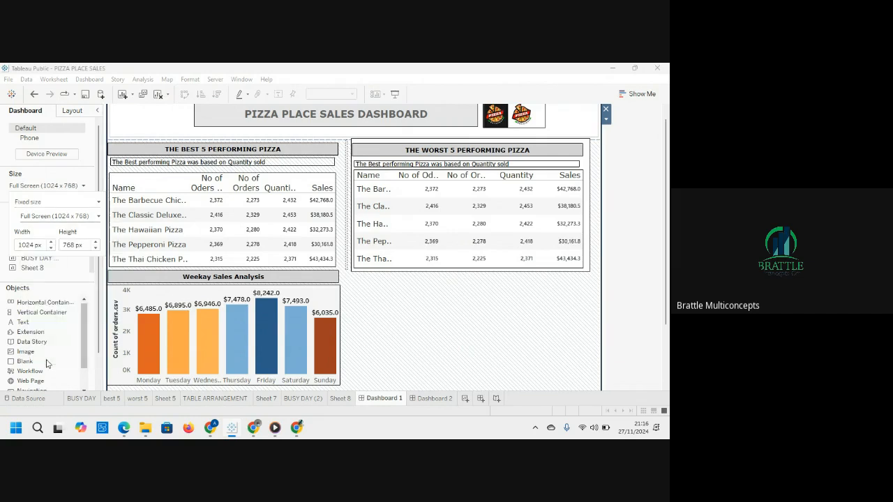
pyautogui.click(98, 216)
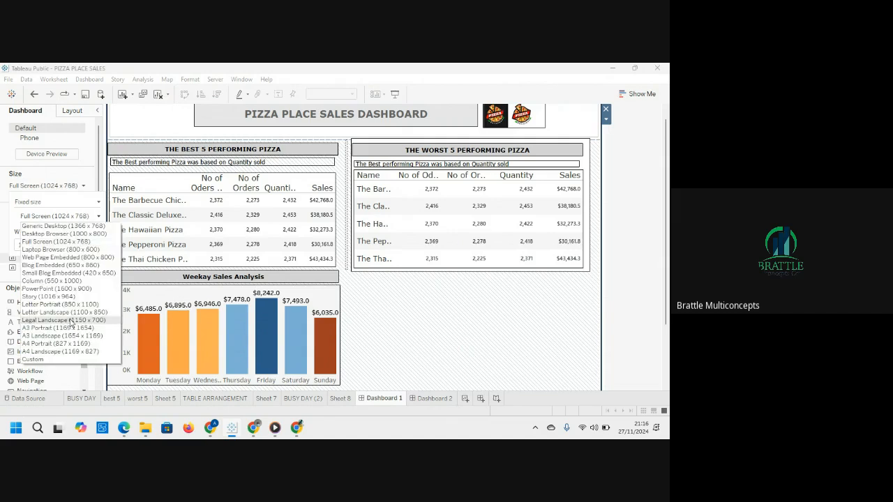
pyautogui.click(41, 362)
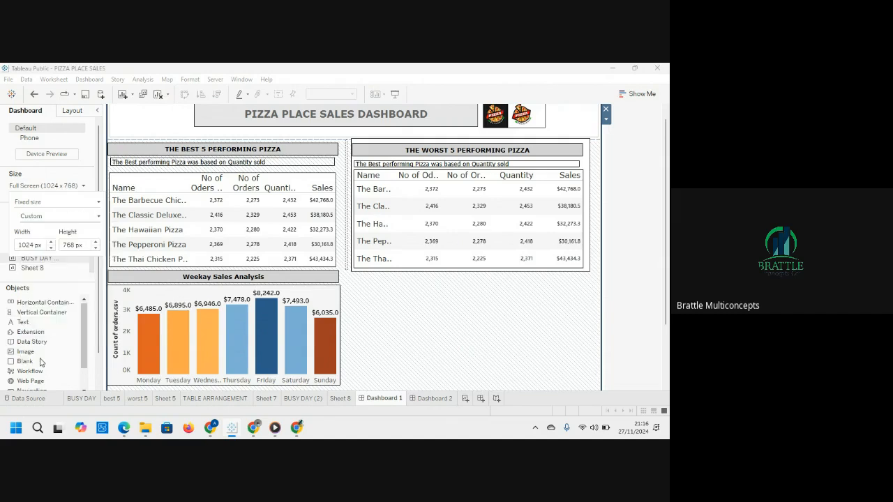
pyautogui.doubleClick(74, 245)
pyautogui.write('1')
pyautogui.press('Return')
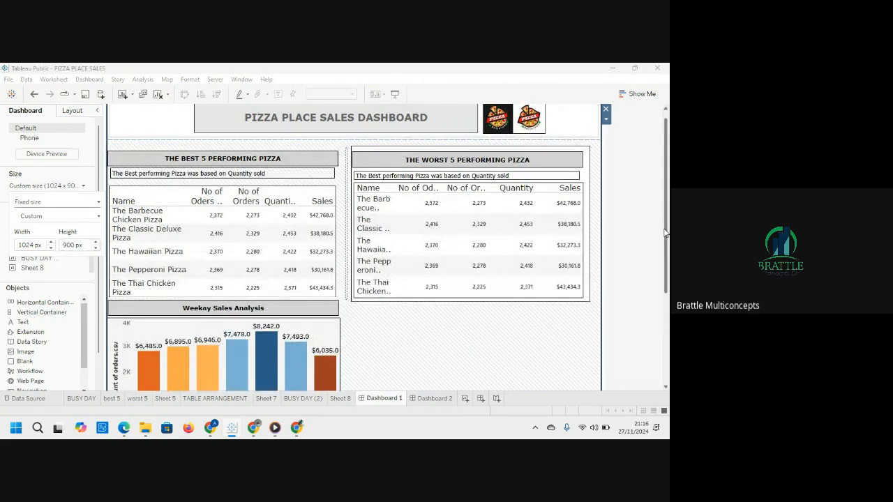
pyautogui.moveTo(664, 230)
pyautogui.mouseDown()
pyautogui.moveTo(667, 327)
pyautogui.moveTo(666, 215)
pyautogui.mouseUp()
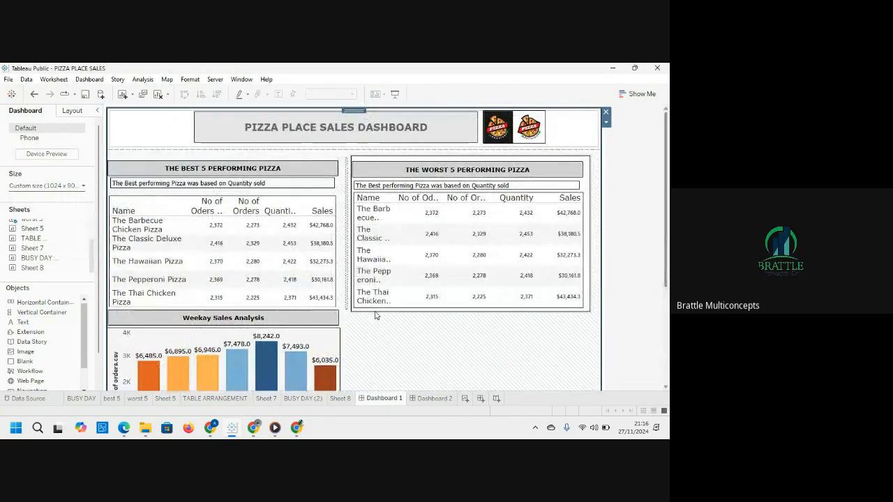
# Widen the best 5 table slightly and fine-tune the width of the weekday chart's heading below it.
pyautogui.moveTo(317, 308)
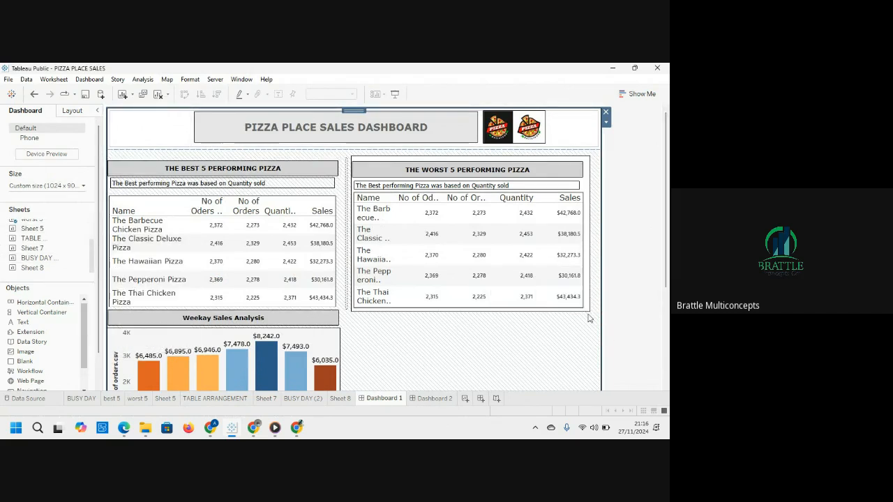
pyautogui.moveTo(483, 276)
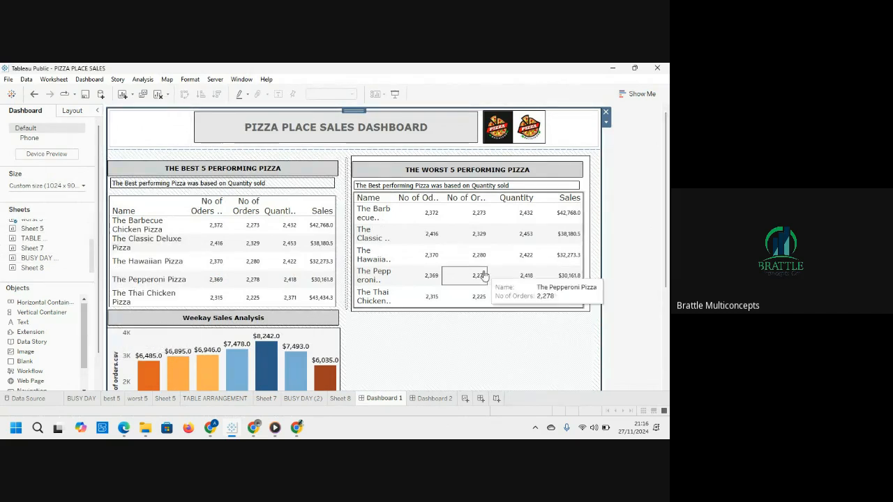
pyautogui.click(339, 279)
pyautogui.moveTo(339, 279); pyautogui.dragTo(342, 278)
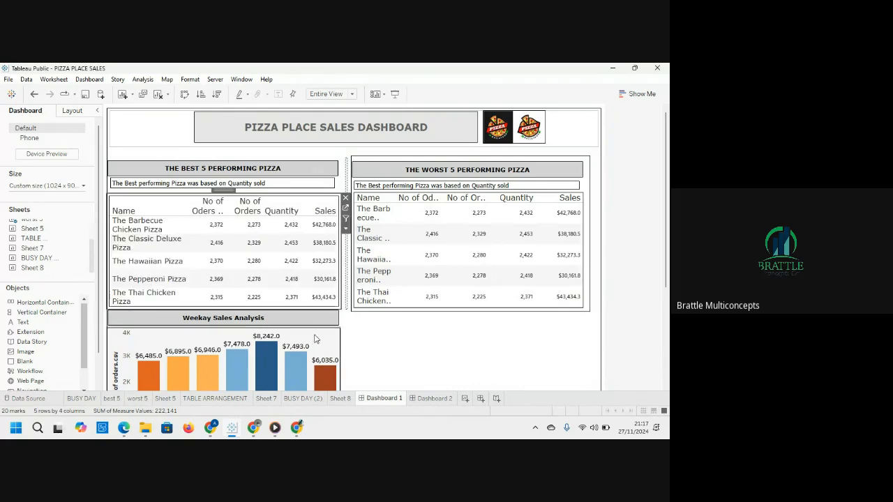
pyautogui.click(317, 328)
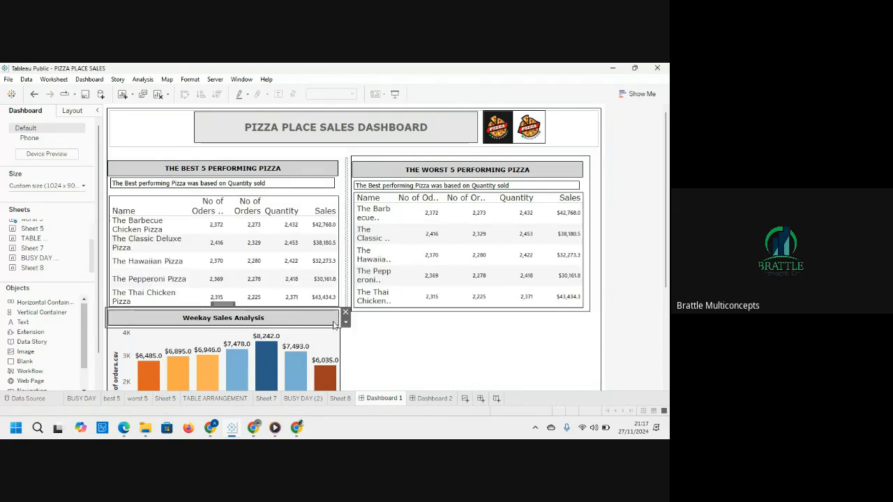
pyautogui.moveTo(341, 319); pyautogui.dragTo(341, 319)
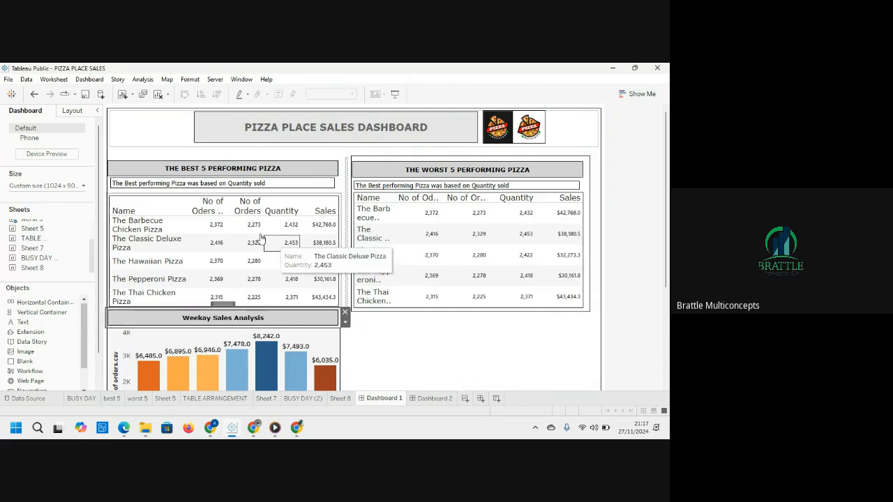
# Select the Barbecue Chicken Pizza's first order value and the Saturday bar to check dashboard interaction, and clear the selection.
pyautogui.click(156, 226)
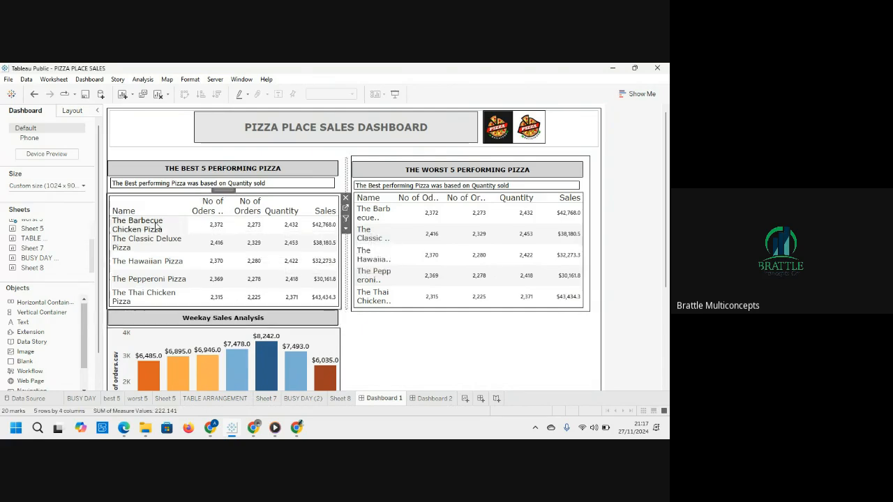
pyautogui.click(212, 225)
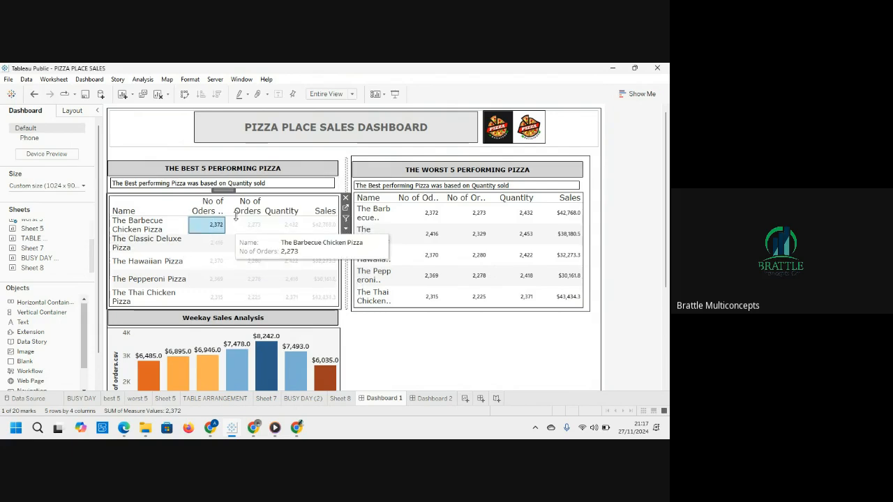
pyautogui.click(294, 371)
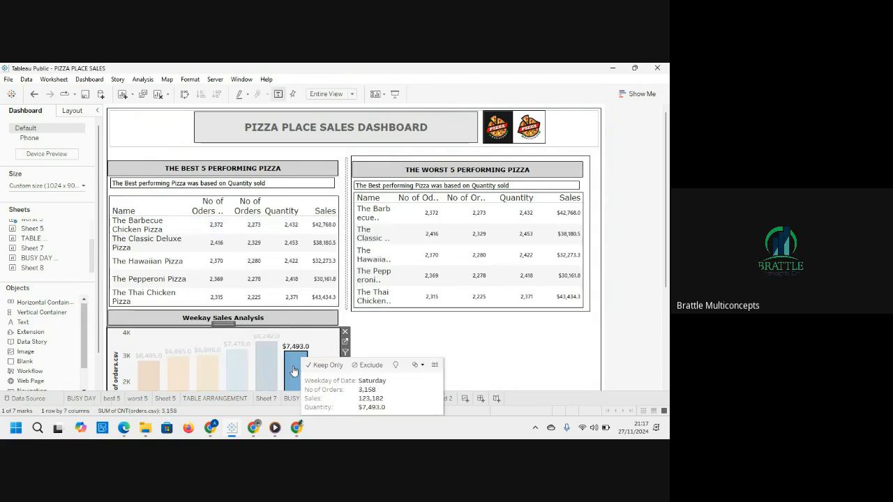
pyautogui.click(423, 353)
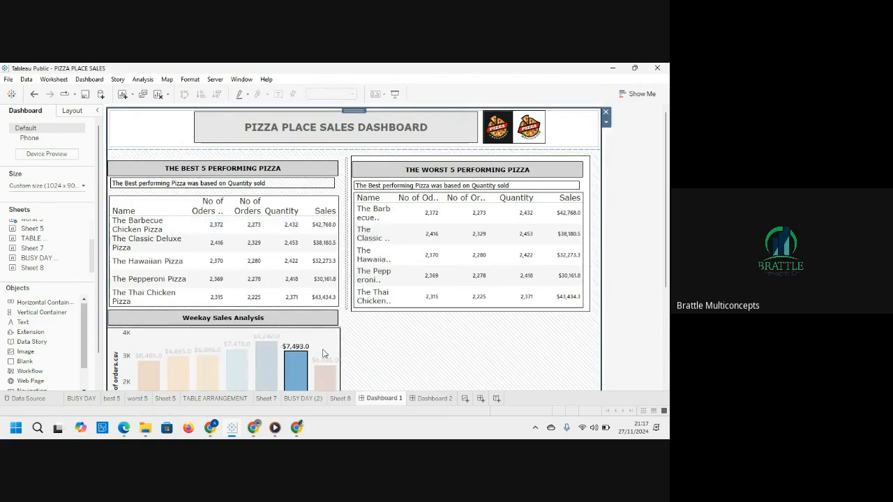
pyautogui.click(320, 349)
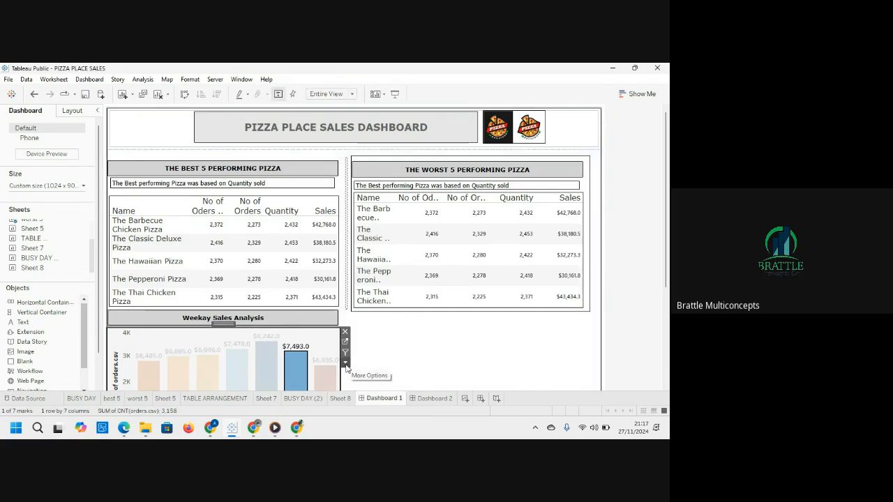
pyautogui.click(300, 368)
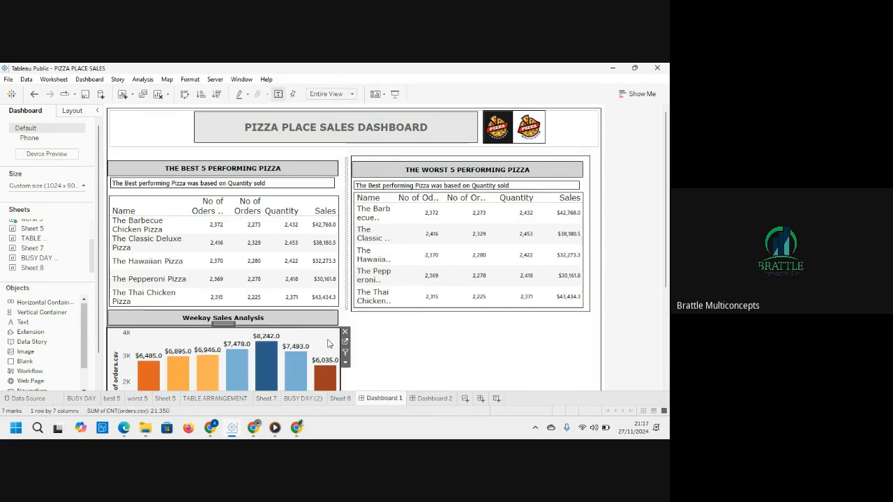
# Use the weekday chart as a filter for the dashboard and filter the tables to Saturday.
pyautogui.click(345, 362)
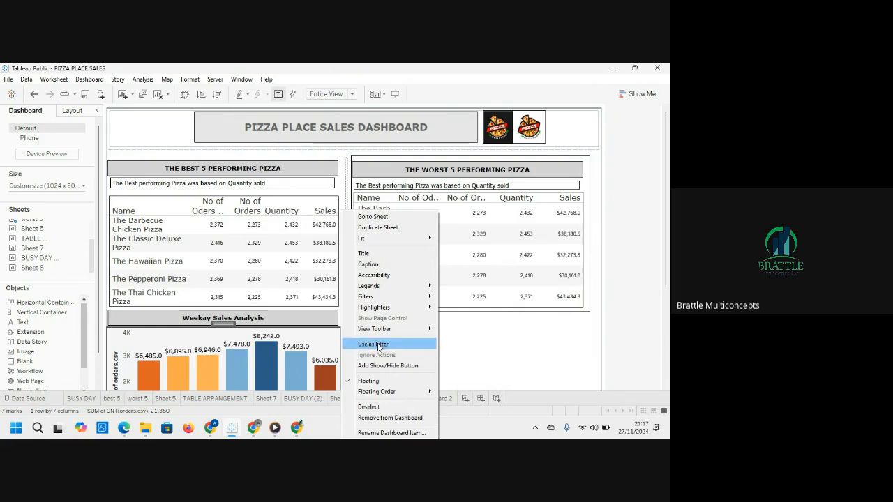
pyautogui.click(378, 347)
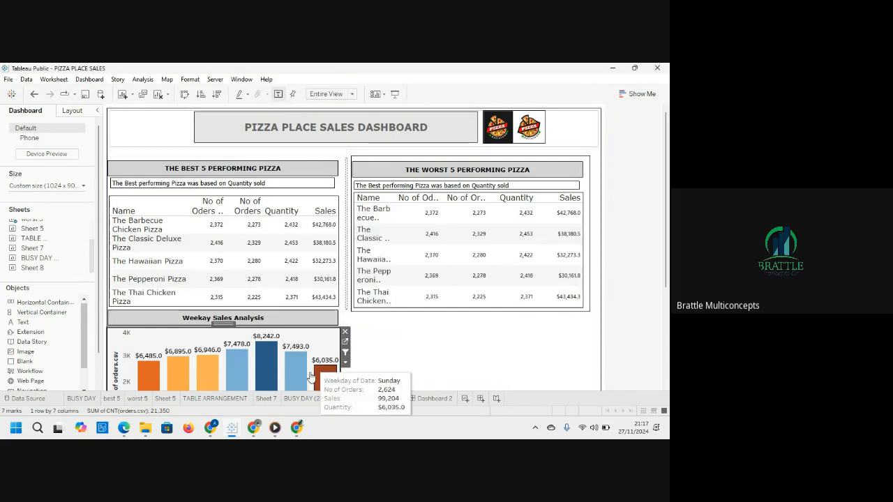
pyautogui.moveTo(298, 376)
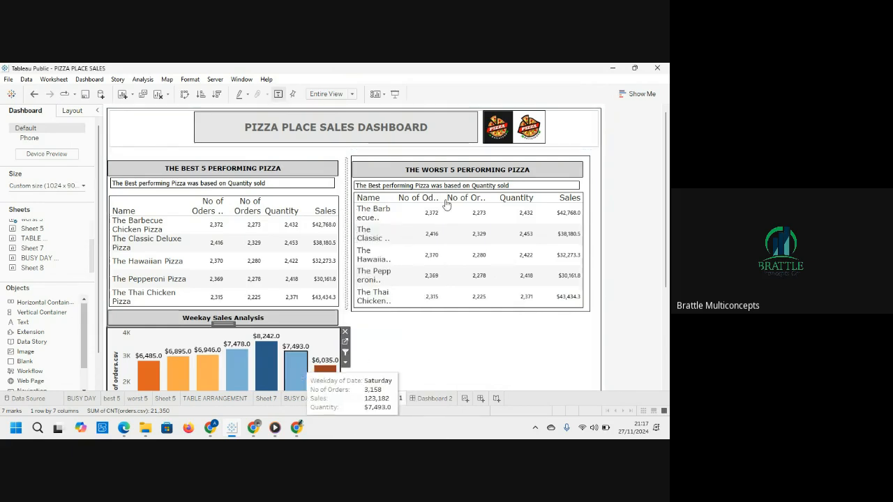
pyautogui.click(298, 376)
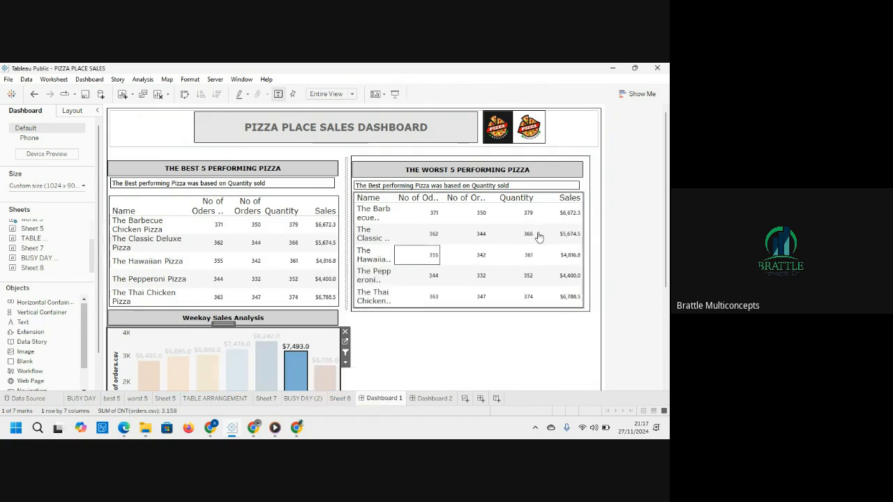
# Filter the dashboard tables to Friday with the weekday chart, and clear the selection again.
pyautogui.click(270, 374)
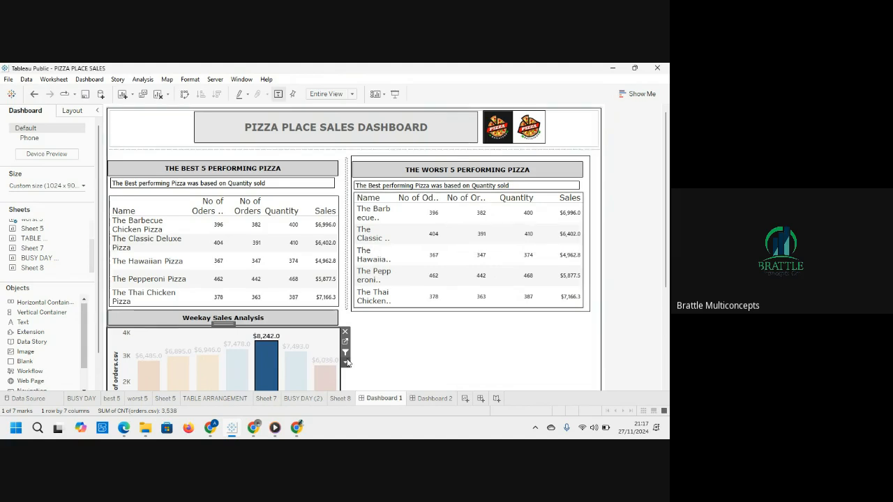
pyautogui.click(311, 340)
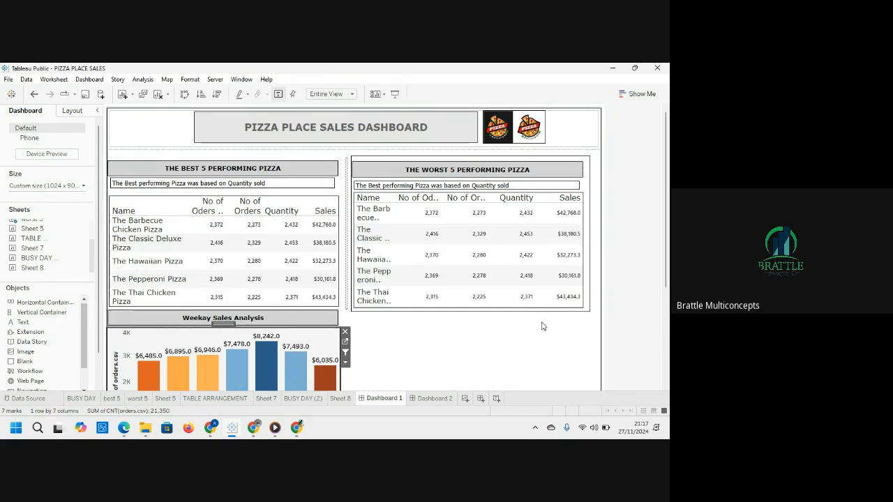
# Apply the best 5 sheet's Name filter to all worksheets using this data source, and check the BUSY DAY sheet's filters.
pyautogui.click(113, 399)
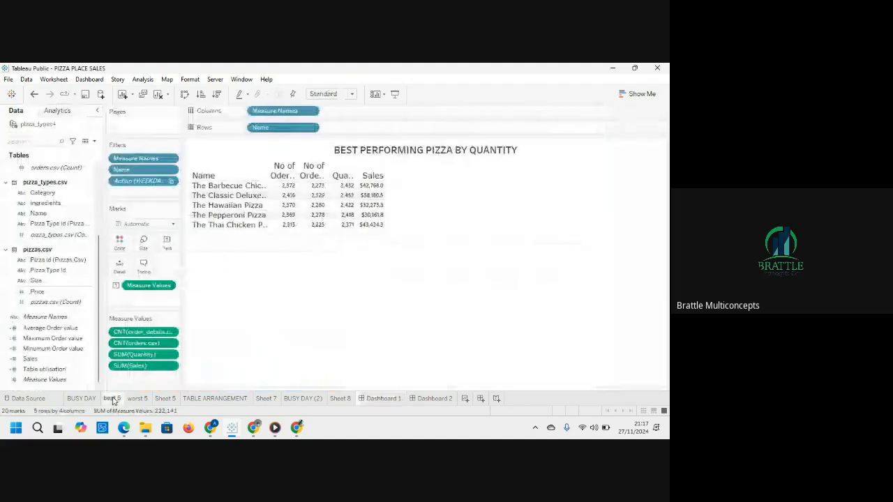
pyautogui.click(143, 168)
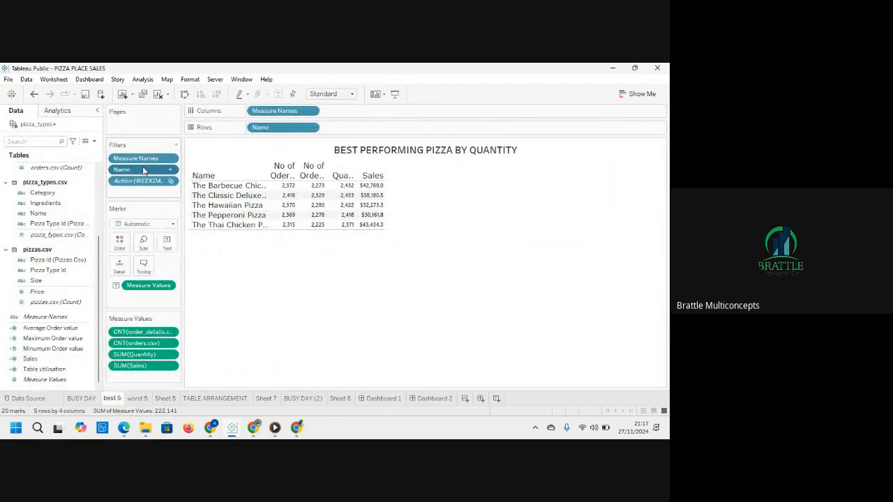
pyautogui.click(170, 170)
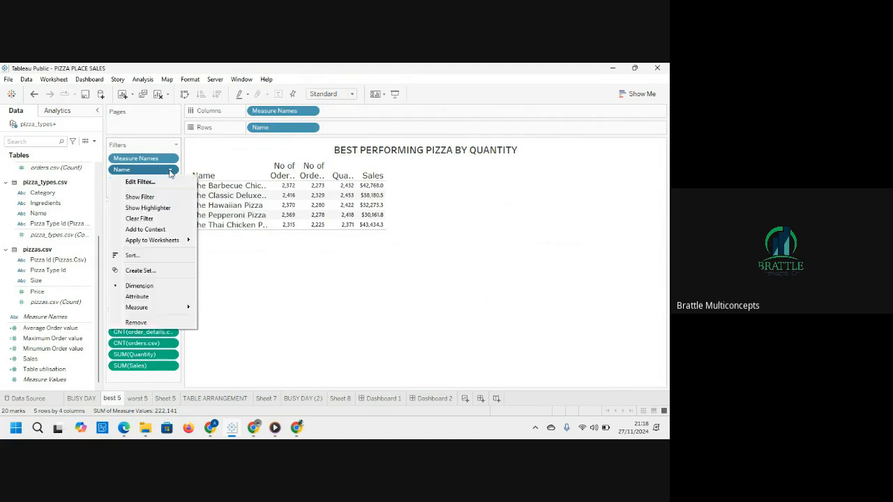
pyautogui.moveTo(155, 242)
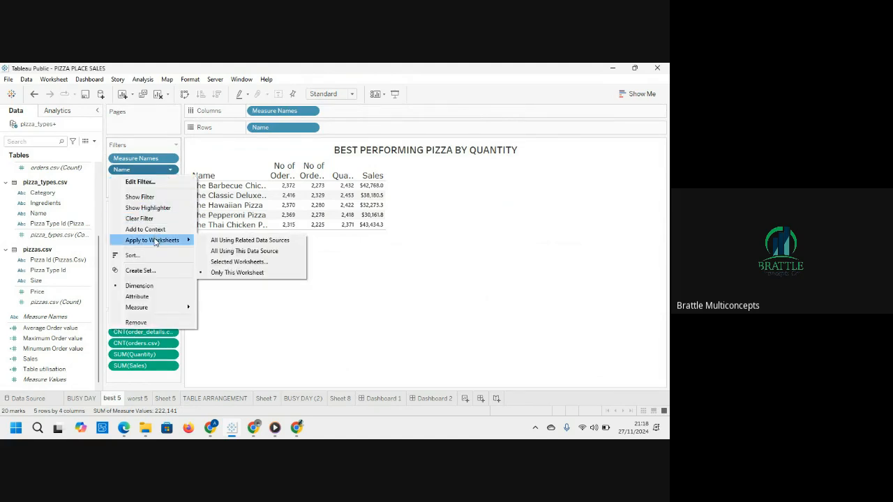
pyautogui.click(245, 251)
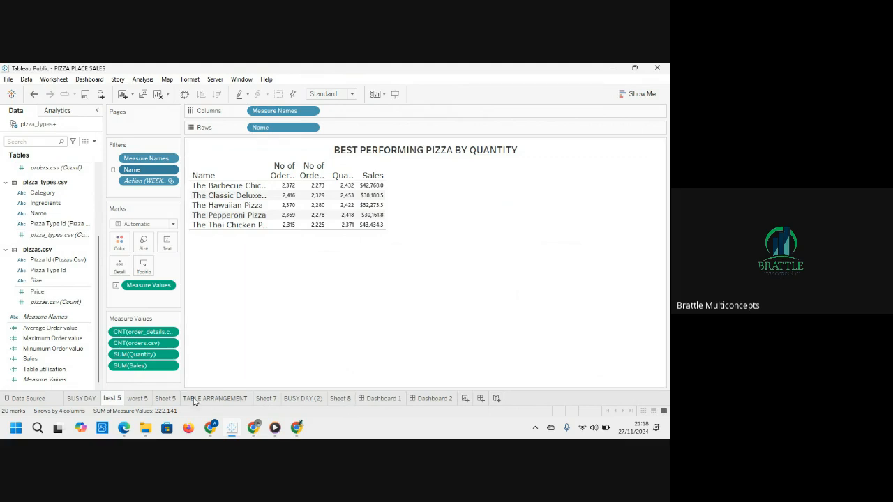
pyautogui.click(83, 399)
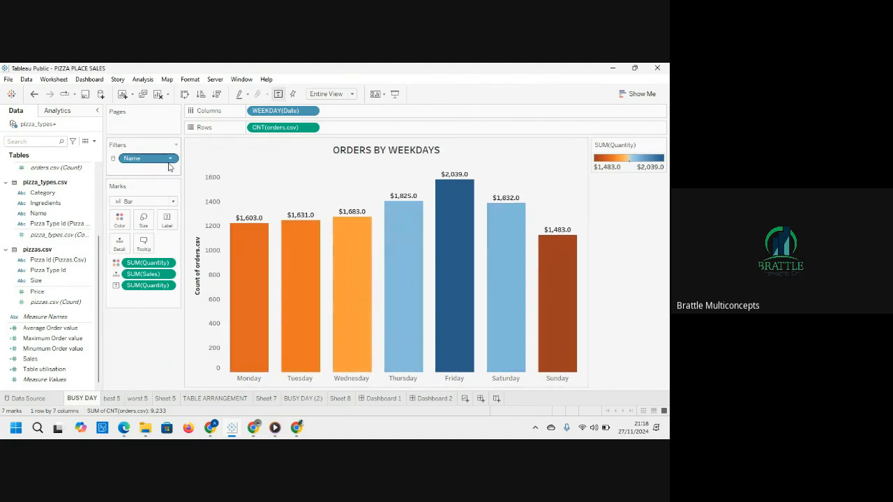
pyautogui.click(113, 399)
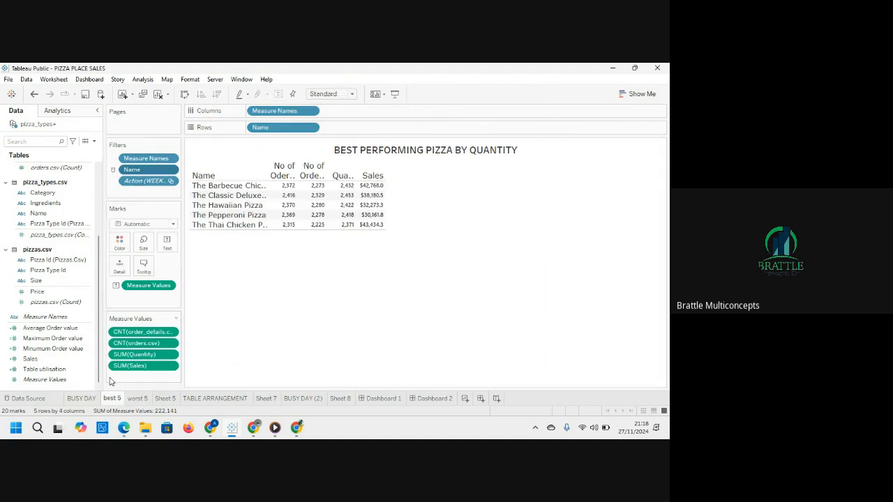
# Add a Category filter with all categories selected to the BUSY DAY sheet, and apply it to all worksheets using this data source.
pyautogui.click(89, 398)
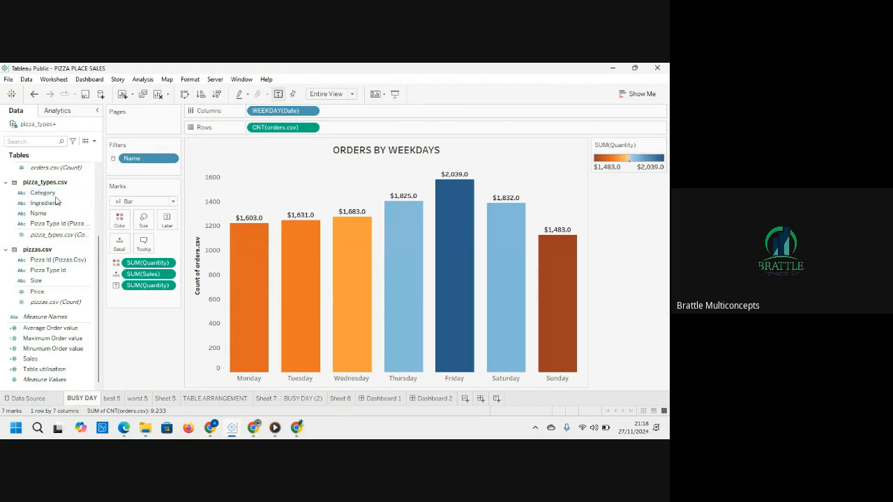
pyautogui.moveTo(49, 196); pyautogui.dragTo(138, 177)
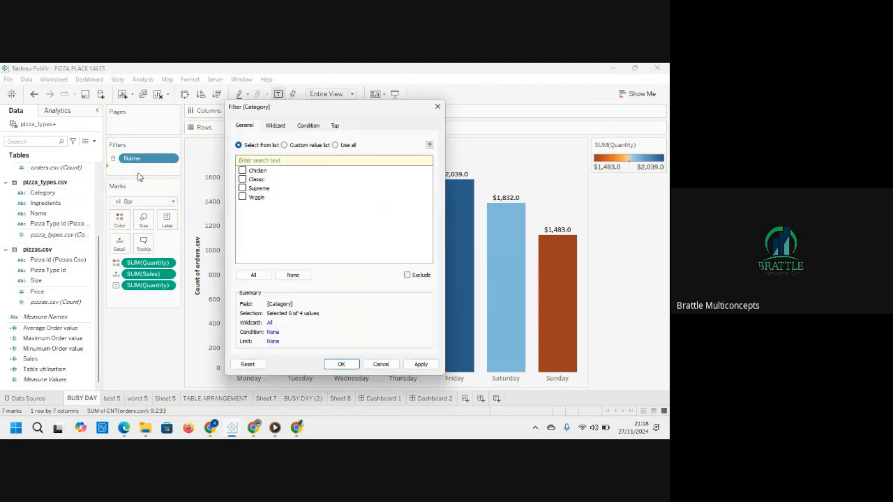
pyautogui.click(254, 275)
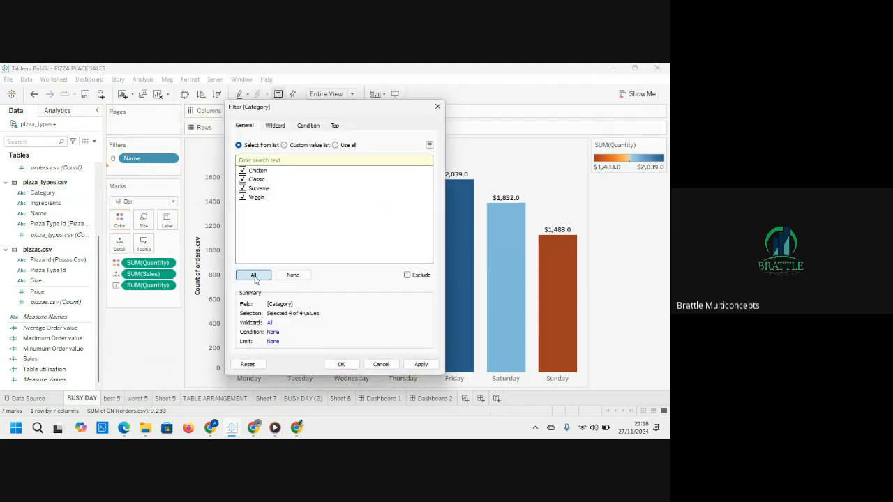
pyautogui.click(352, 365)
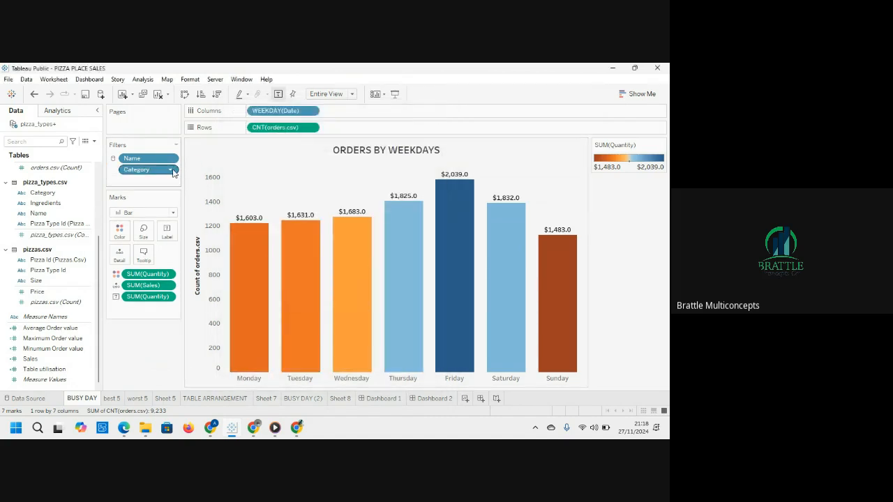
pyautogui.click(171, 171)
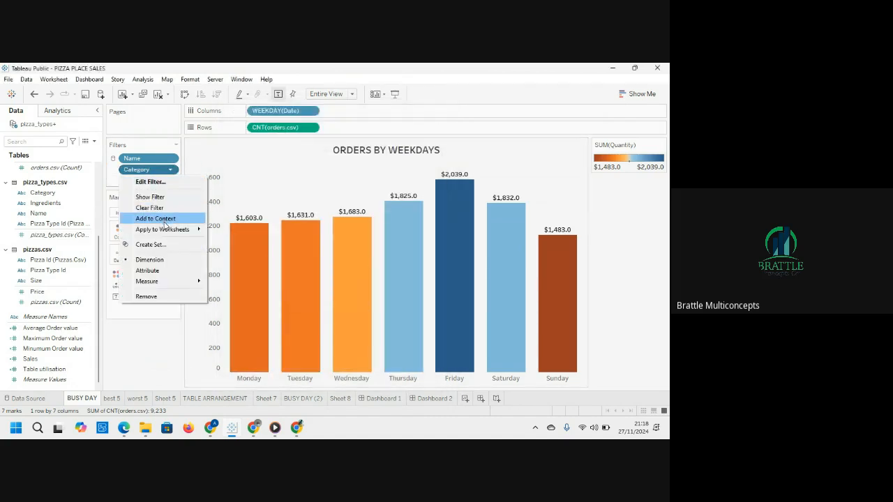
pyautogui.moveTo(201, 229)
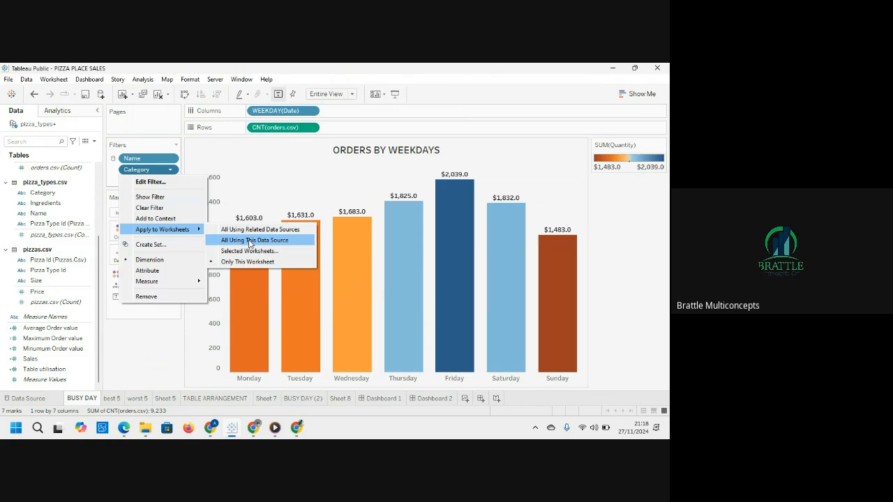
pyautogui.click(249, 241)
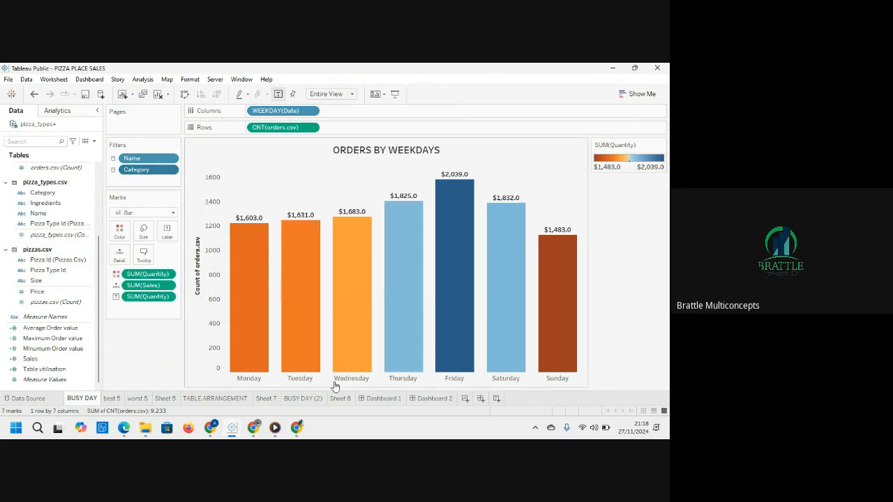
pyautogui.moveTo(300, 427)
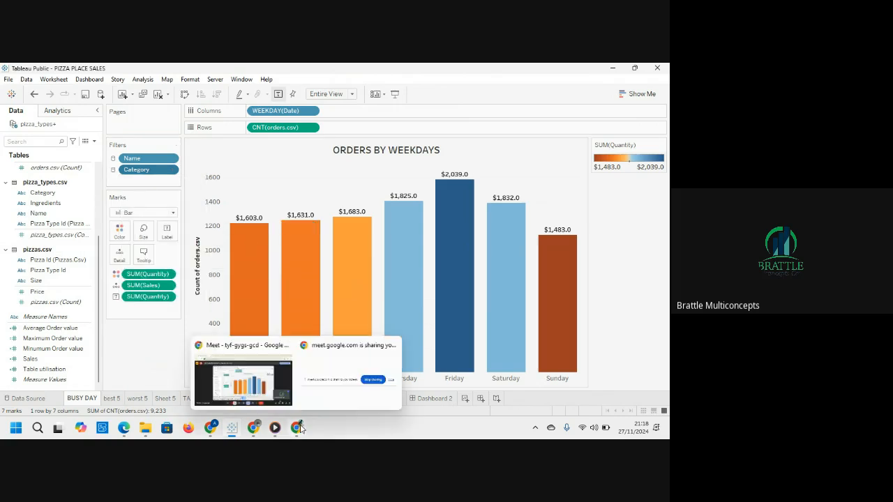
pyautogui.click(273, 388)
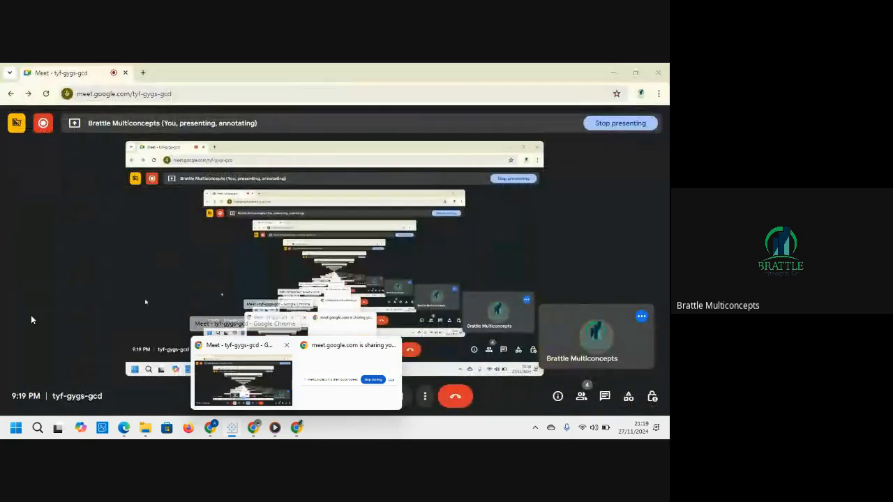
pyautogui.hotkey('alt', 'Tab')
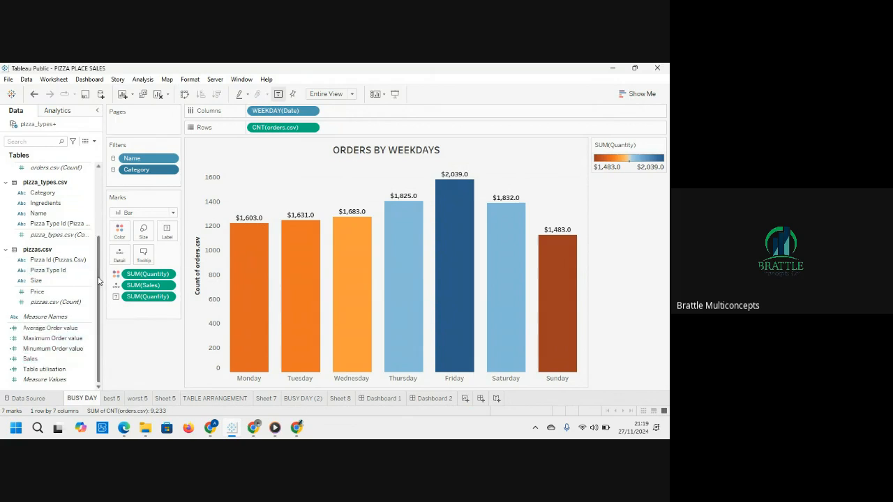
# Filter the BUSY DAY sheet by months of Date with all months selected, and apply the filter to all worksheets using this data source.
pyautogui.moveTo(97, 278); pyautogui.dragTo(154, 180)
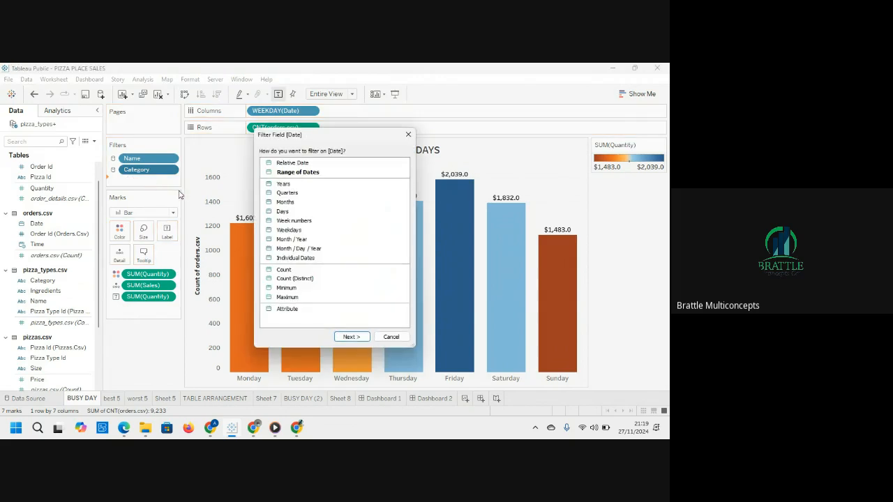
pyautogui.click(277, 204)
pyautogui.doubleClick(277, 203)
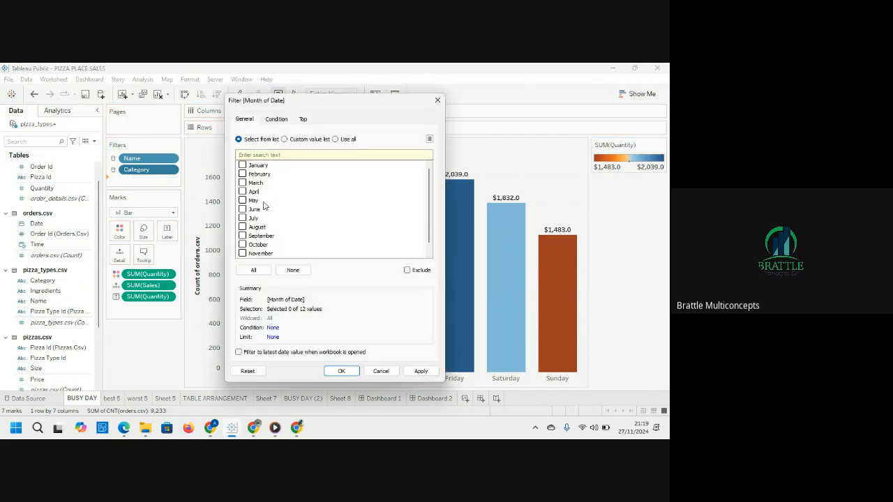
pyautogui.click(254, 271)
pyautogui.click(334, 368)
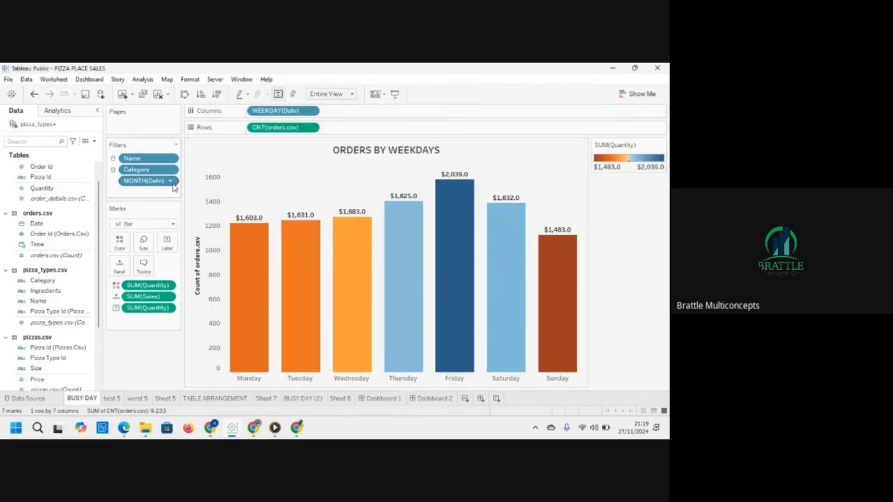
pyautogui.click(173, 182)
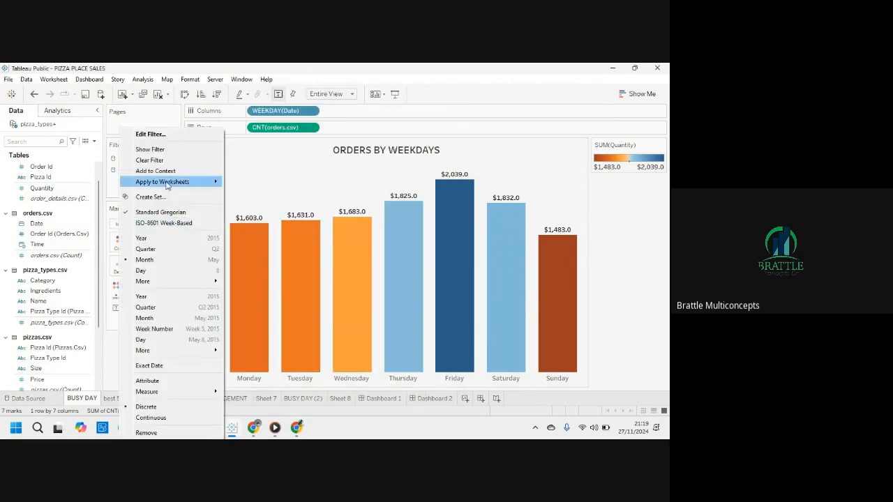
pyautogui.moveTo(168, 183)
pyautogui.click(270, 192)
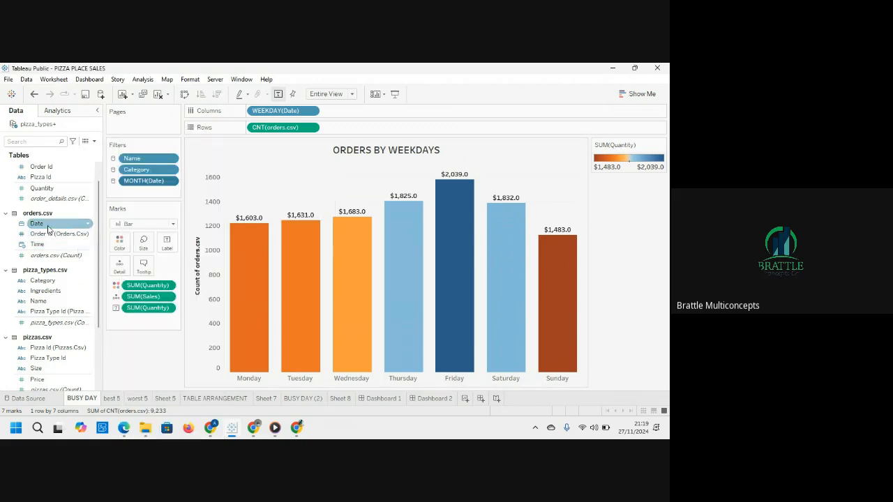
# Add a filter on weekdays of Date with all weekdays selected, and apply it to all worksheets using this data source.
pyautogui.moveTo(47, 229); pyautogui.dragTo(143, 198)
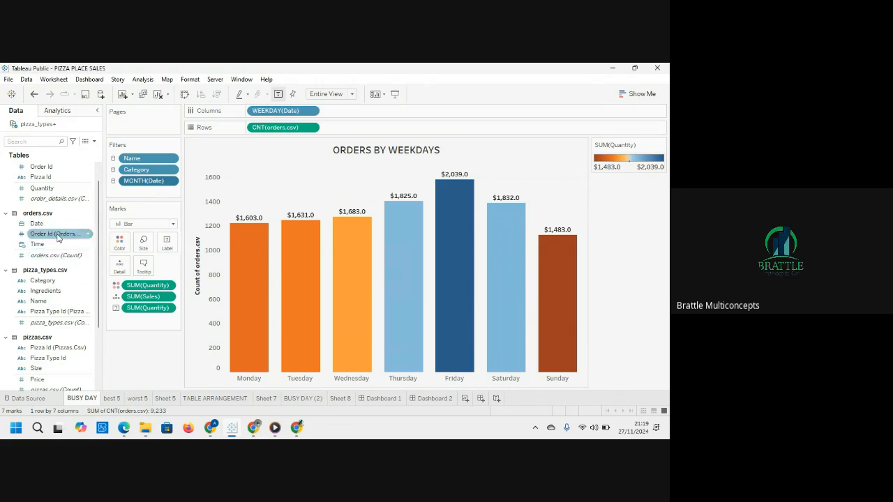
pyautogui.moveTo(49, 226); pyautogui.dragTo(137, 200)
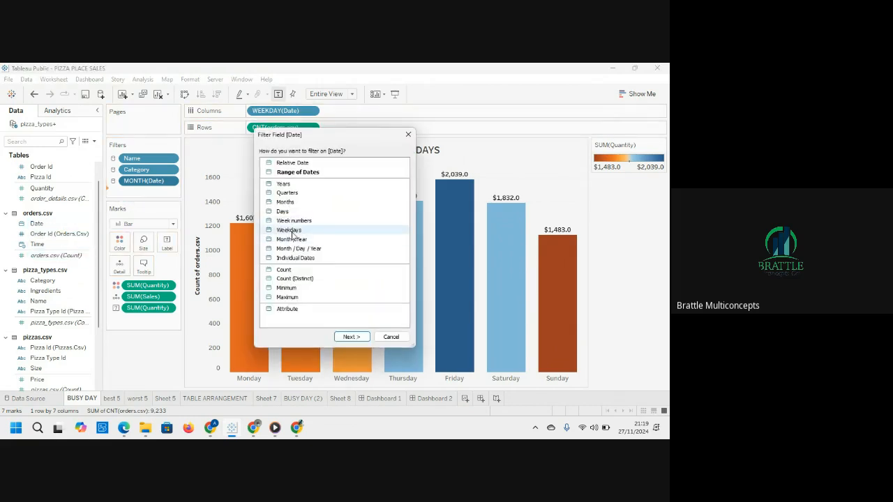
pyautogui.doubleClick(290, 229)
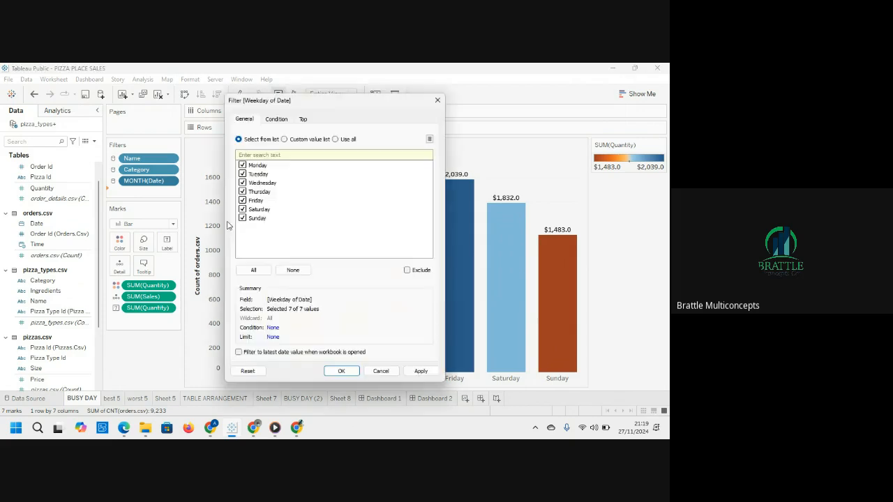
pyautogui.click(247, 273)
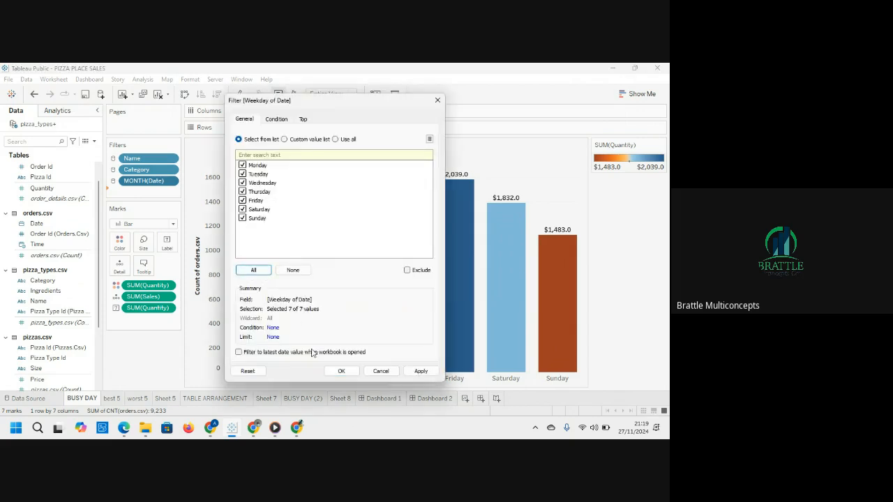
pyautogui.click(336, 373)
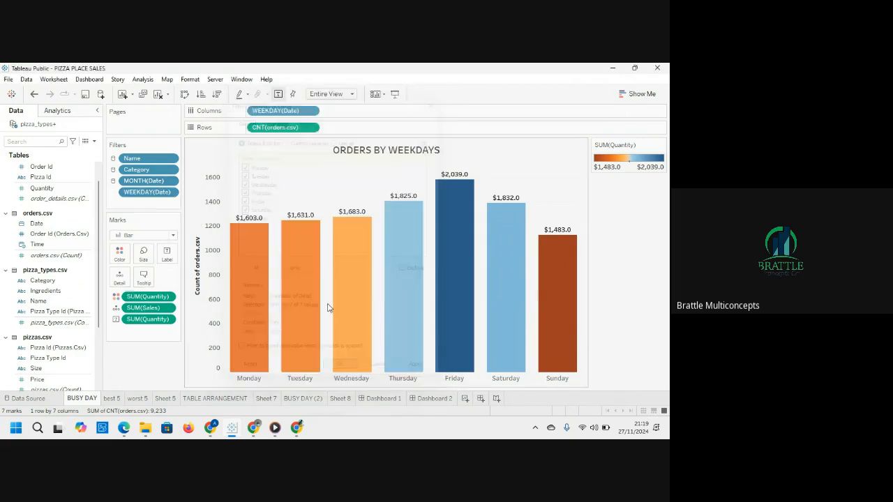
pyautogui.rightClick(168, 194)
pyautogui.moveTo(161, 168)
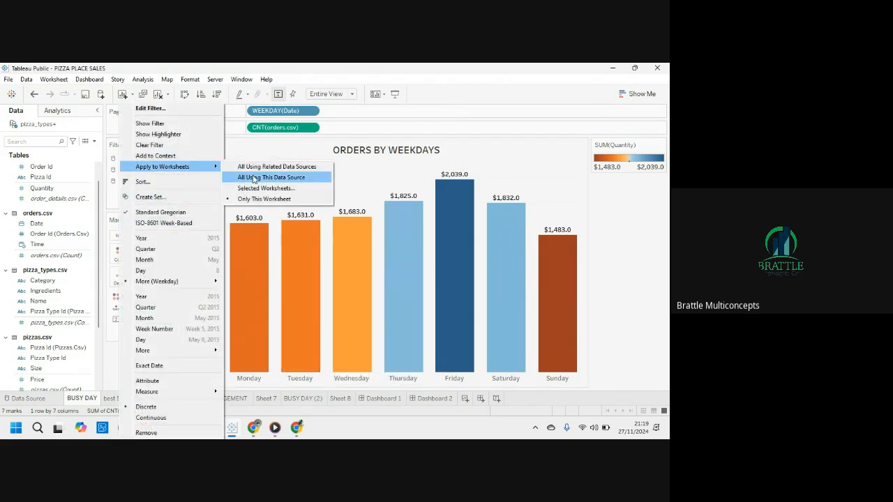
pyautogui.click(254, 179)
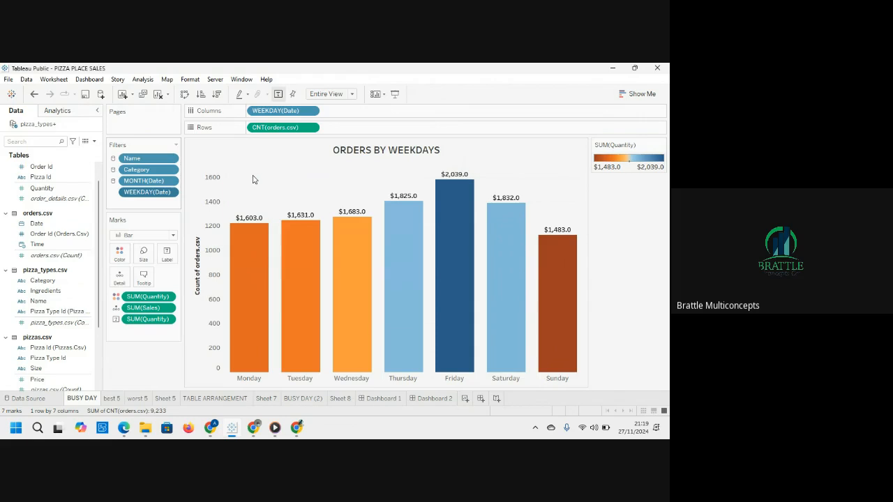
# Add a text object reading HOLD beneath the title on Dashboard 1, and increase its height to form a placeholder row.
pyautogui.click(383, 399)
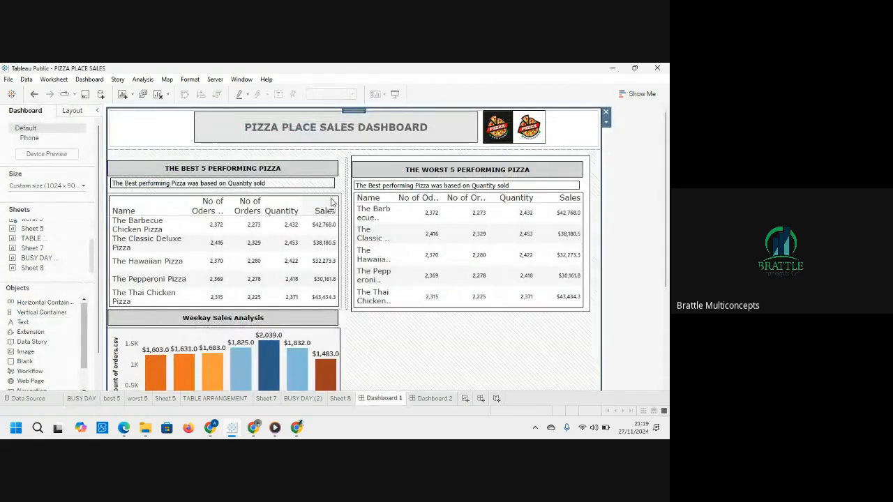
pyautogui.click(187, 200)
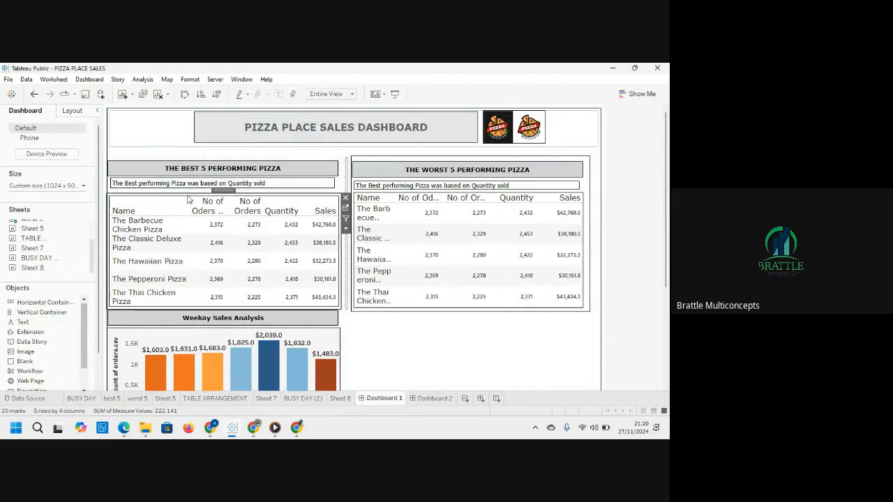
pyautogui.click(345, 230)
pyautogui.click(503, 361)
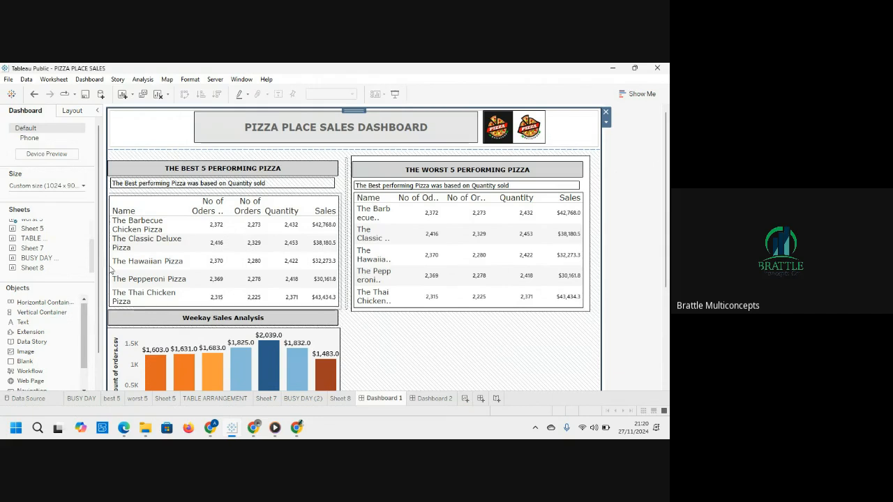
pyautogui.moveTo(30, 327)
pyautogui.mouseDown()
pyautogui.moveTo(230, 164)
pyautogui.moveTo(225, 158)
pyautogui.mouseUp()
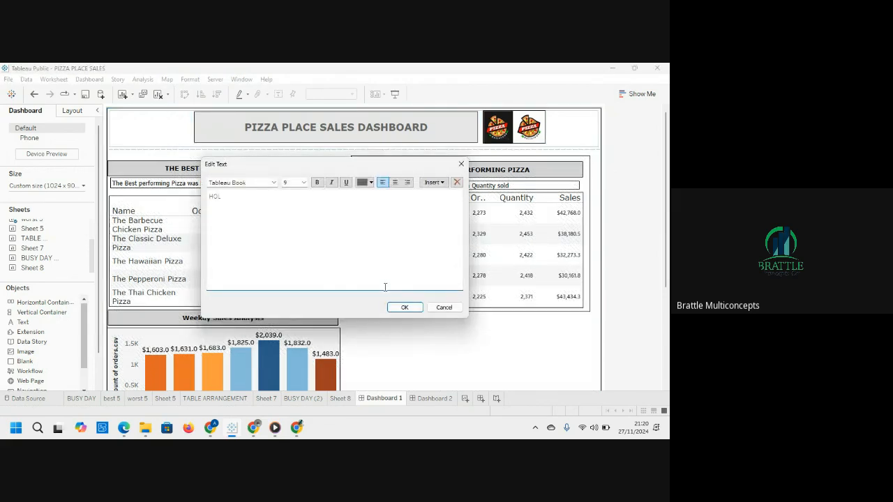
pyautogui.write('D')
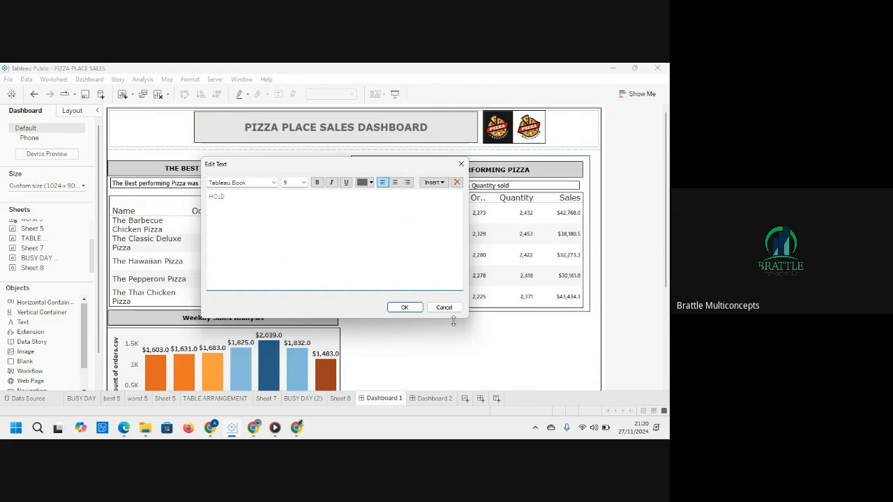
pyautogui.click(404, 307)
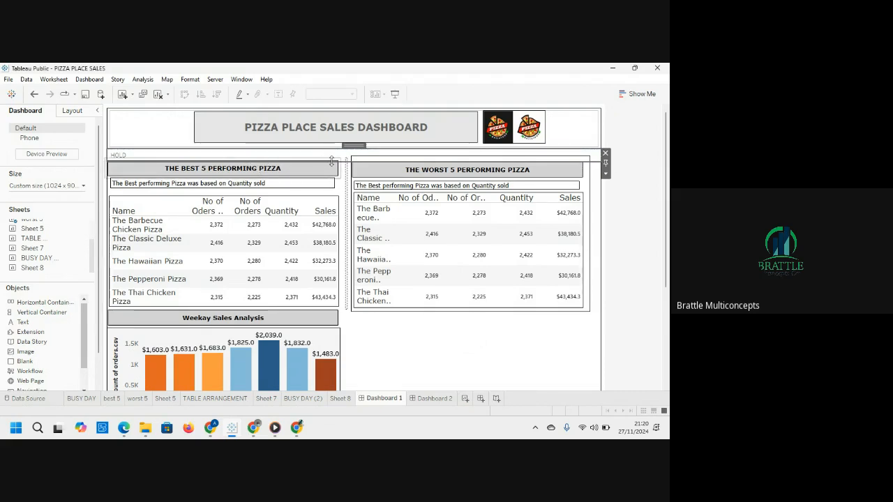
pyautogui.moveTo(332, 161); pyautogui.dragTo(335, 174)
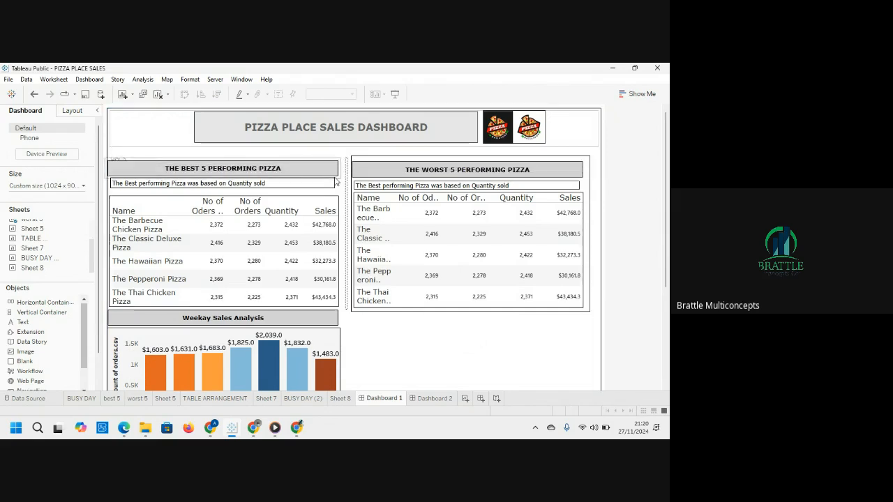
pyautogui.click(391, 339)
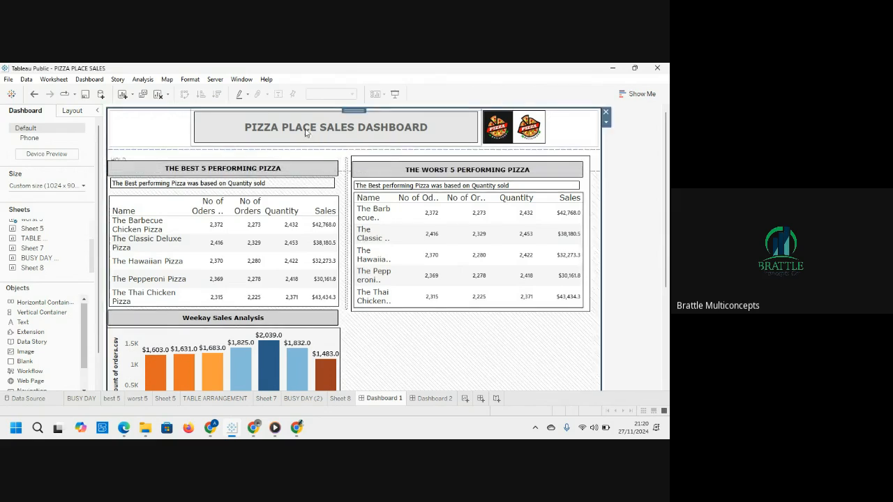
# Lower the top edge of the best 5 table, and move its subtitle and heading down below the HOLD row.
pyautogui.click(300, 195)
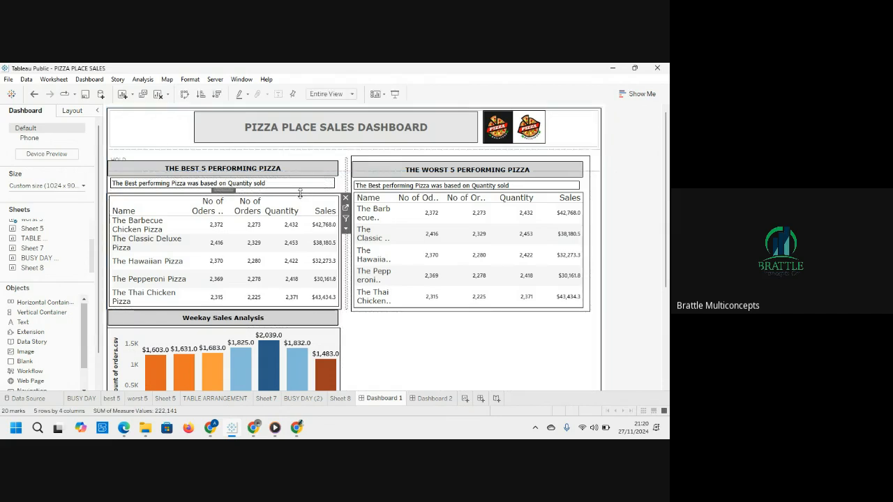
pyautogui.moveTo(300, 194); pyautogui.dragTo(301, 199)
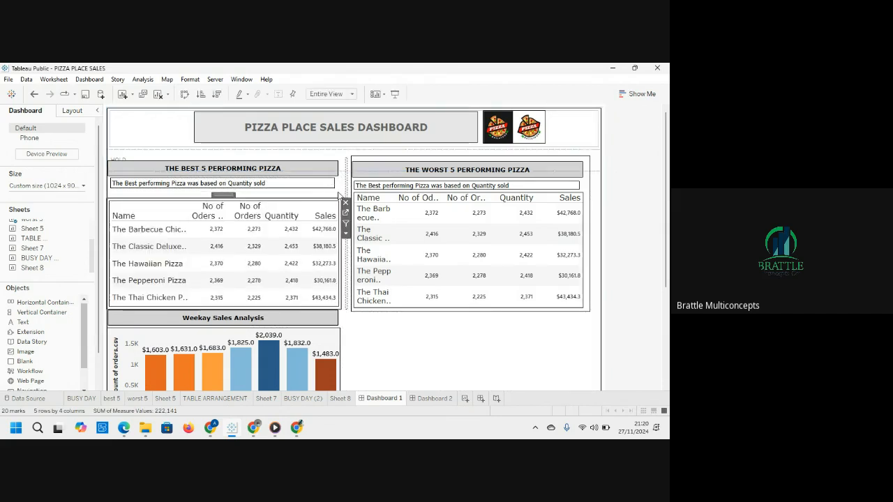
pyautogui.click(313, 186)
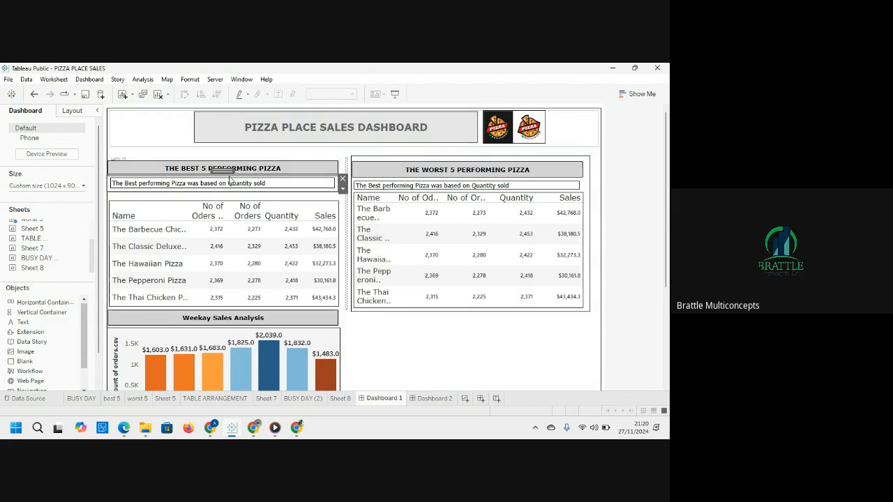
pyautogui.moveTo(224, 172); pyautogui.dragTo(229, 185)
pyautogui.click(281, 169)
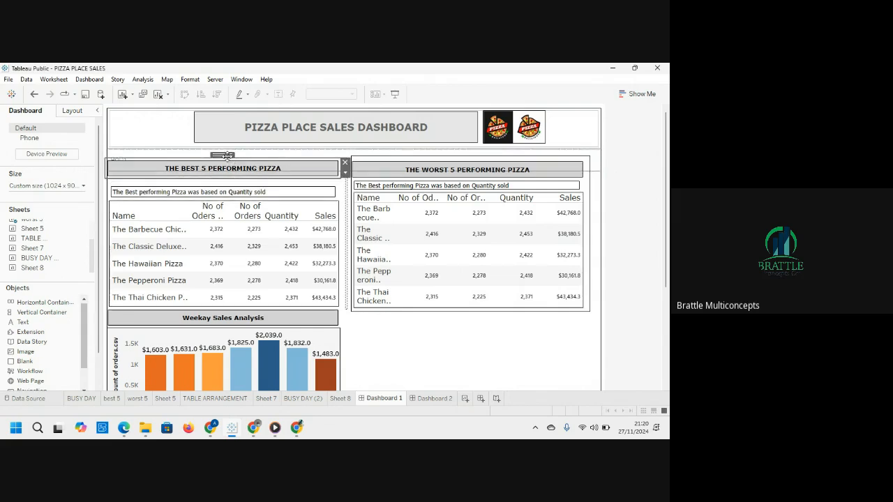
pyautogui.moveTo(227, 159); pyautogui.dragTo(228, 169)
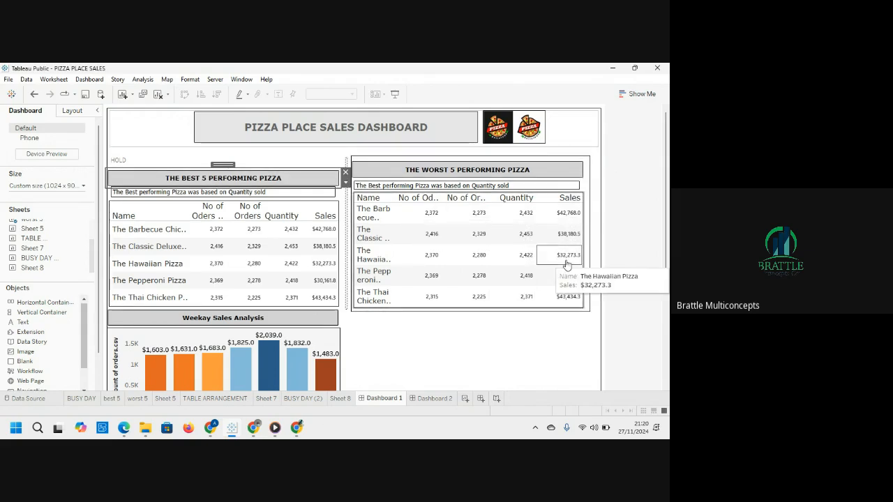
# Try to extend the worst 5 table's subtitle box downward, and undo the resize.
pyautogui.click(508, 313)
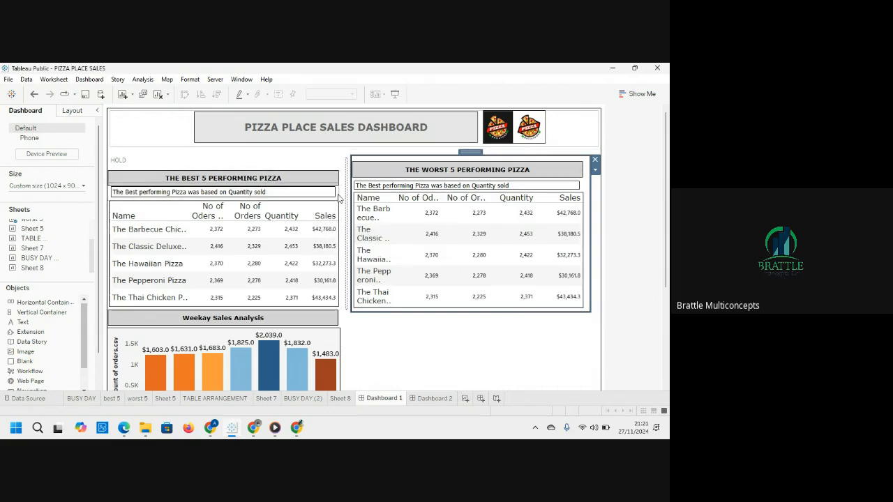
pyautogui.click(340, 198)
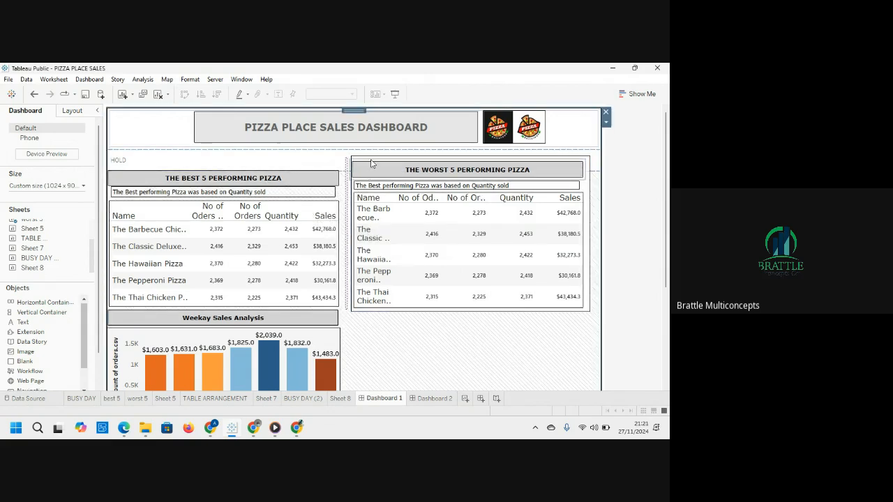
pyautogui.click(415, 156)
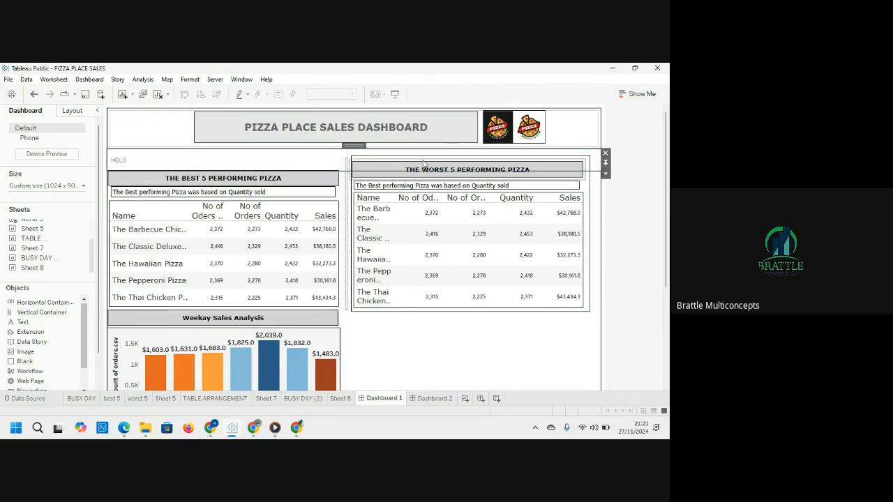
pyautogui.click(423, 163)
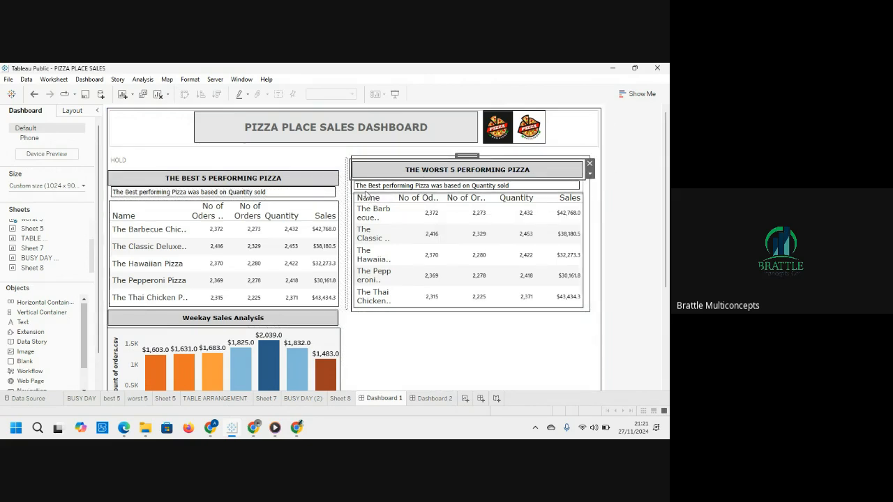
pyautogui.click(365, 193)
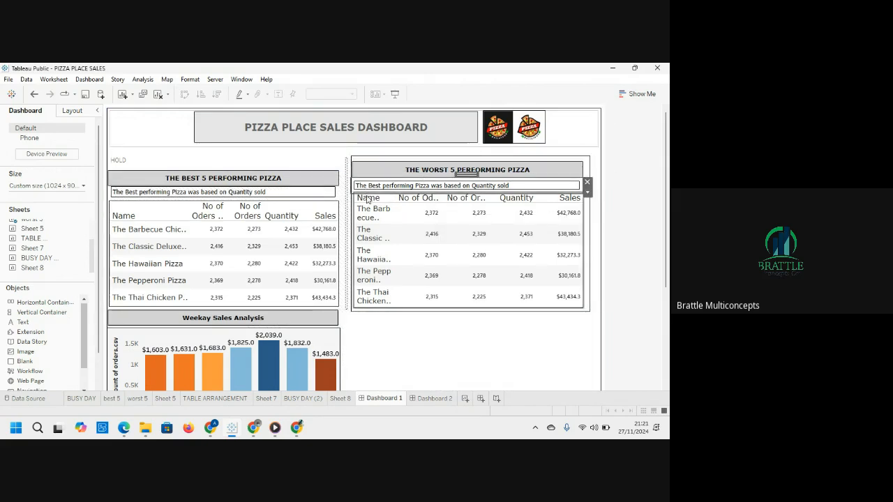
pyautogui.moveTo(367, 194); pyautogui.dragTo(367, 206)
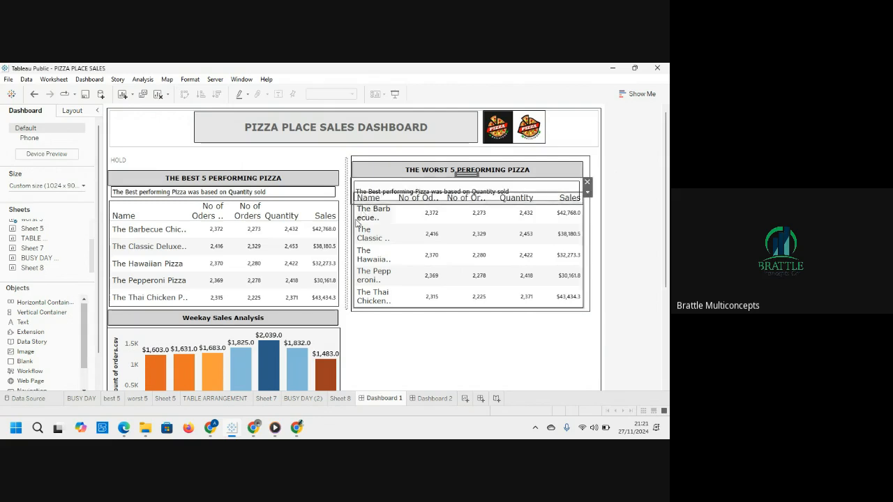
pyautogui.hotkey('ctrl', 'z')
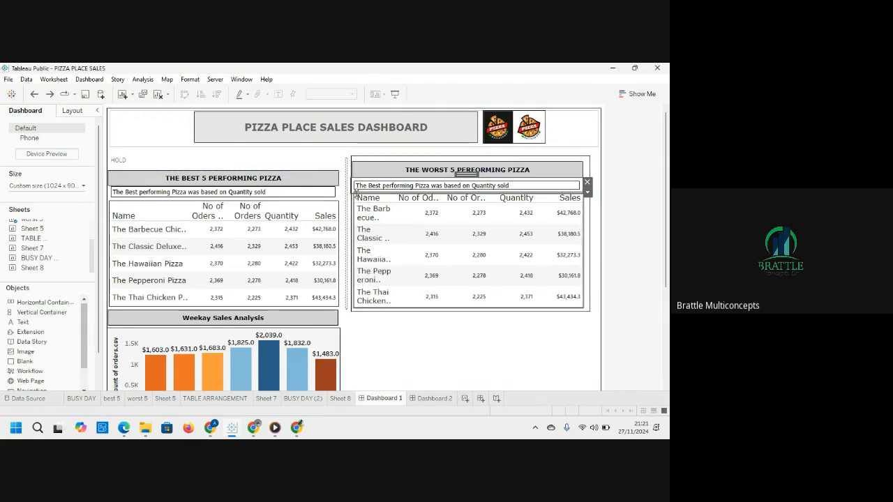
# Shorten the worst 5 subtitle box and lower the table's top edge, moving the subtitle down directly above the table.
pyautogui.moveTo(357, 194)
pyautogui.mouseDown()
pyautogui.moveTo(357, 208)
pyautogui.moveTo(357, 186)
pyautogui.mouseUp()
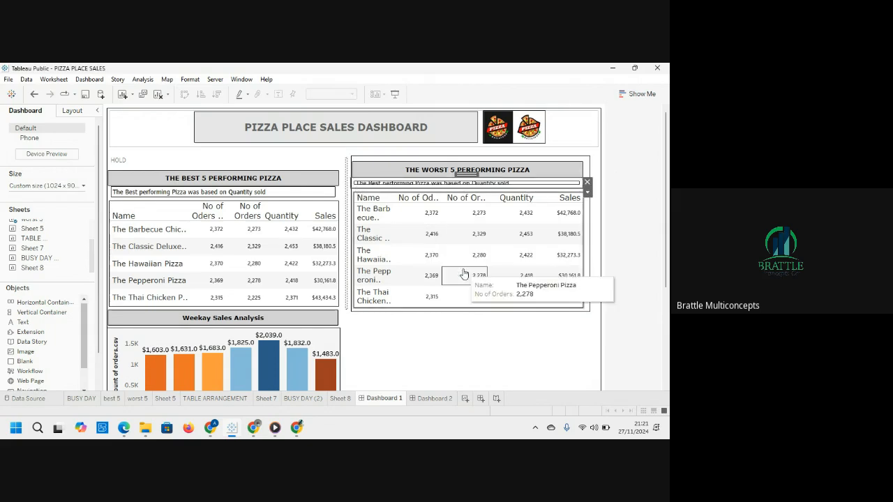
pyautogui.click(431, 296)
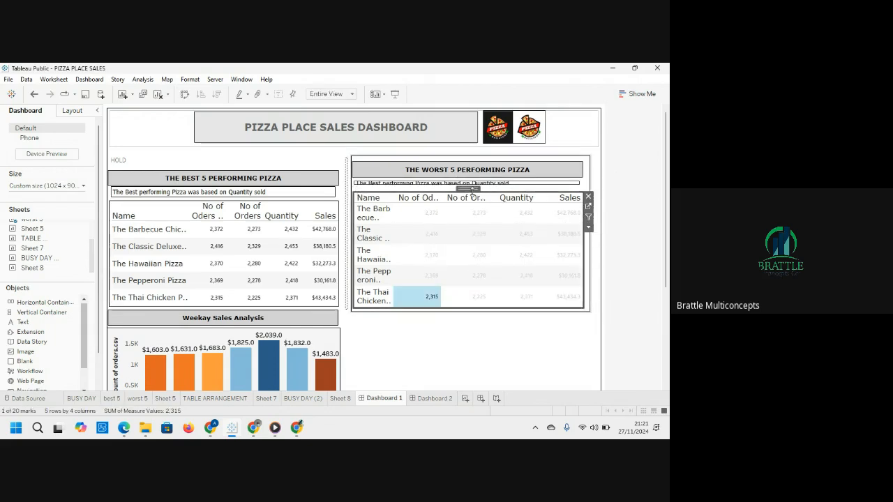
pyautogui.moveTo(473, 193); pyautogui.dragTo(480, 207)
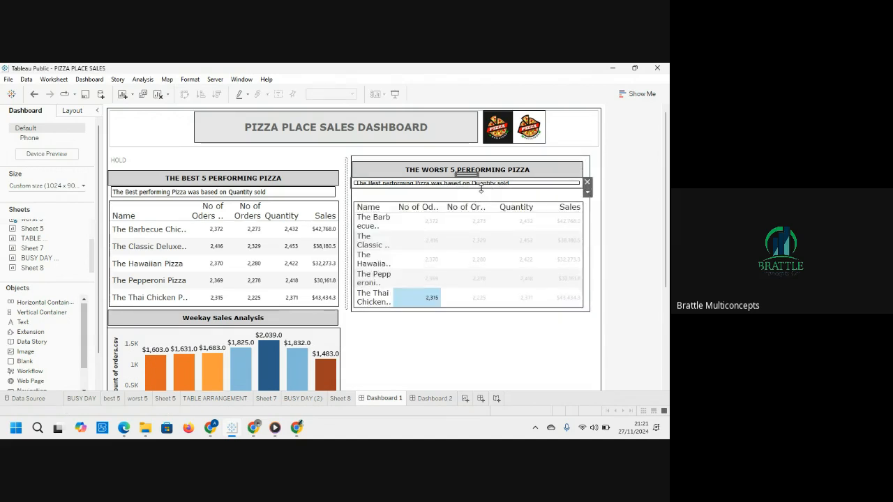
pyautogui.moveTo(481, 189); pyautogui.dragTo(475, 169)
# Move the worst 5 heading down above its subtitle, and lower the top edge of the surrounding container to clear the HOLD row.
pyautogui.click(472, 164)
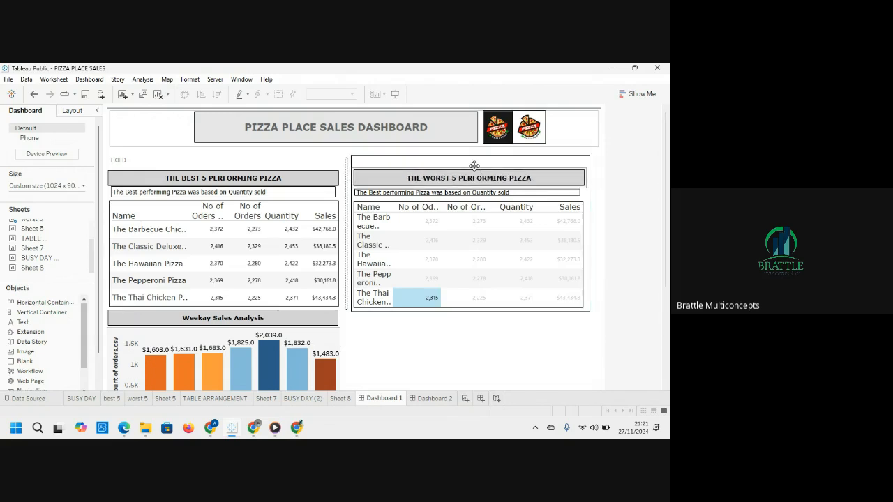
pyautogui.click(474, 166)
pyautogui.click(495, 159)
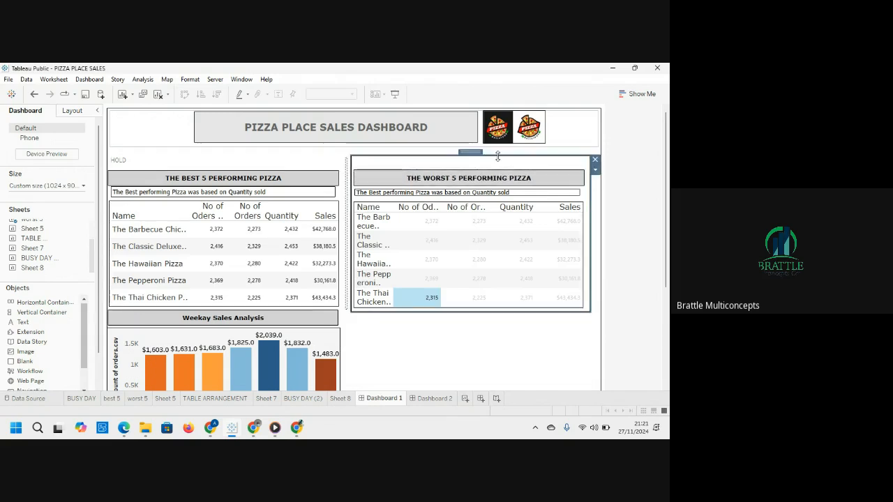
pyautogui.moveTo(497, 154); pyautogui.dragTo(502, 171)
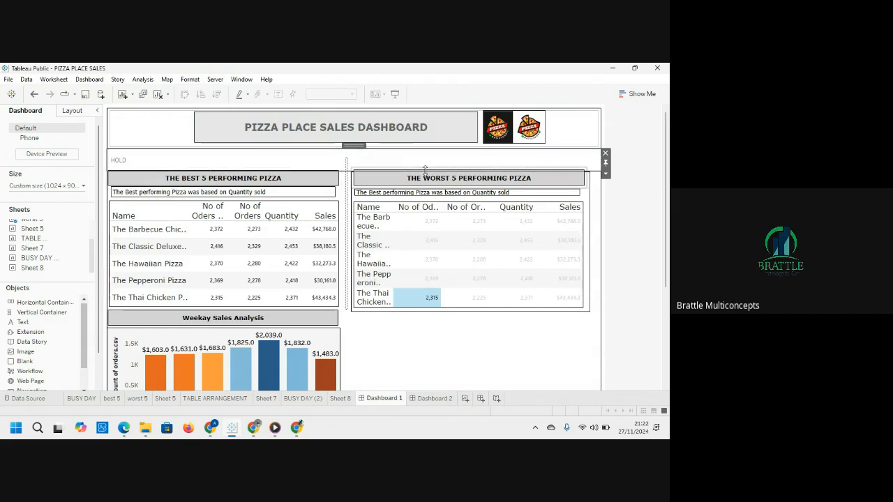
# Show the Name filter of the best 5 table on the dashboard.
pyautogui.moveTo(6, 256)
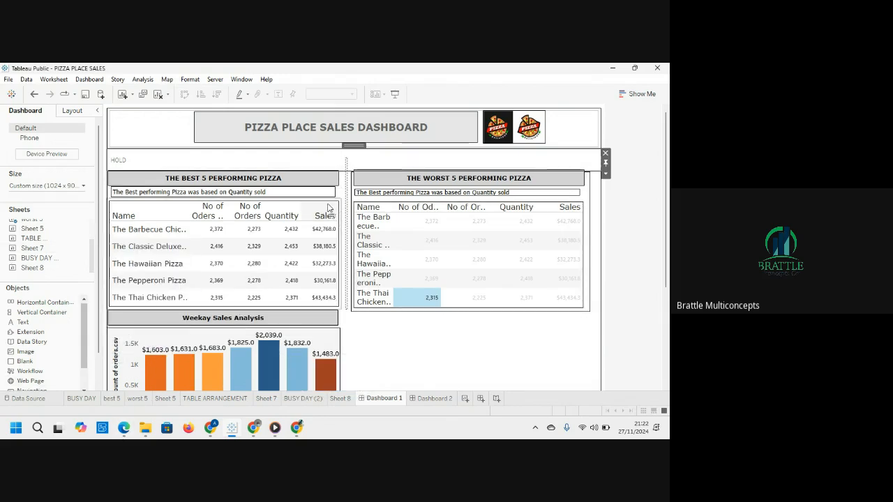
pyautogui.click(161, 208)
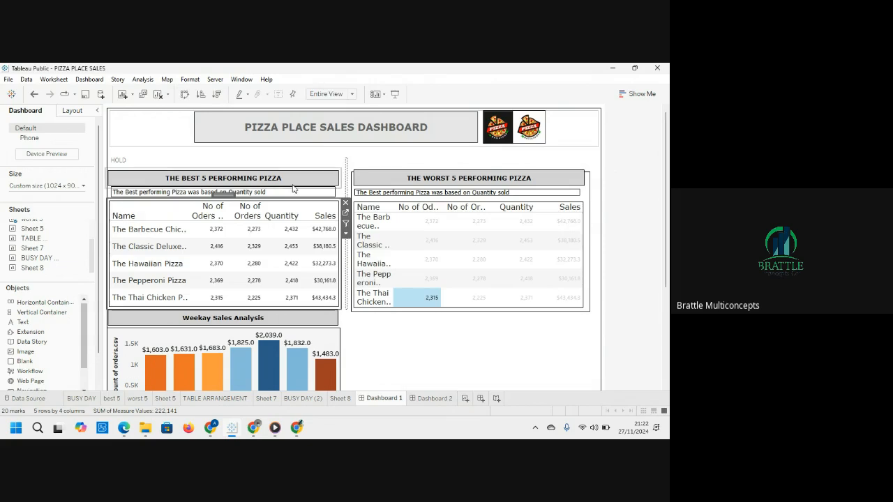
pyautogui.click(344, 235)
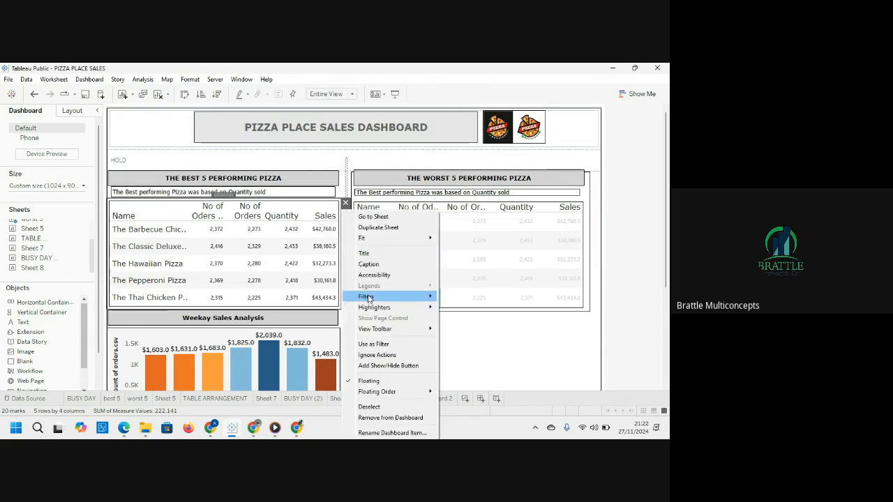
pyautogui.moveTo(369, 300)
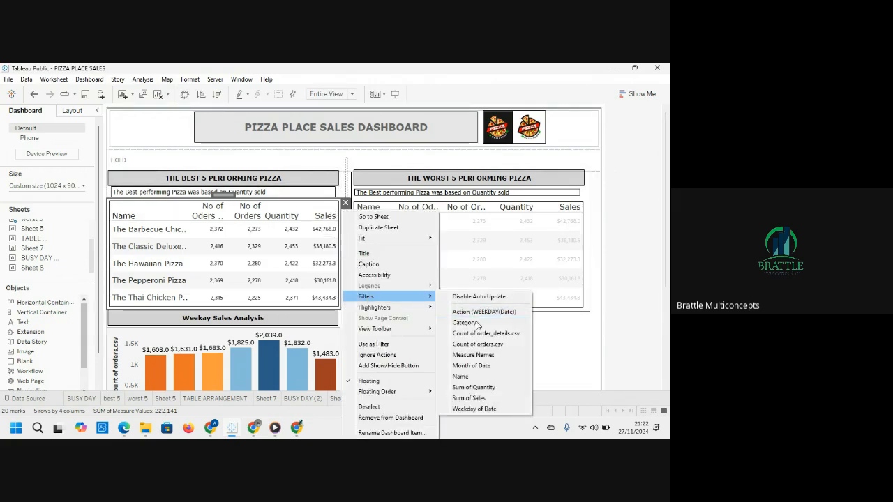
pyautogui.click(473, 377)
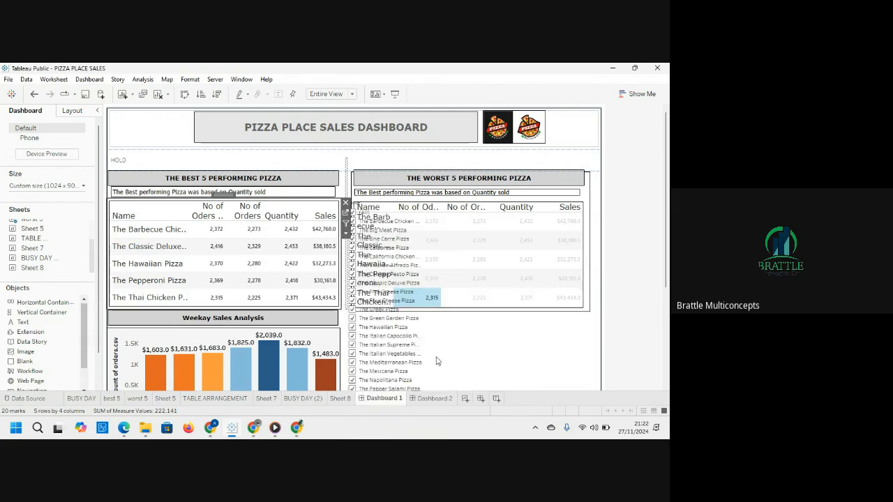
# Move the Name filter up into the HOLD row and make it a single-value dropdown.
pyautogui.click(439, 370)
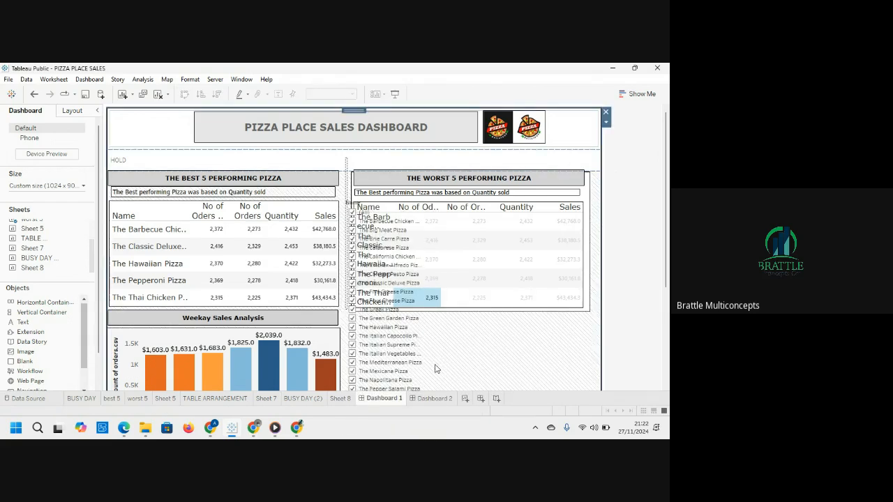
pyautogui.click(419, 364)
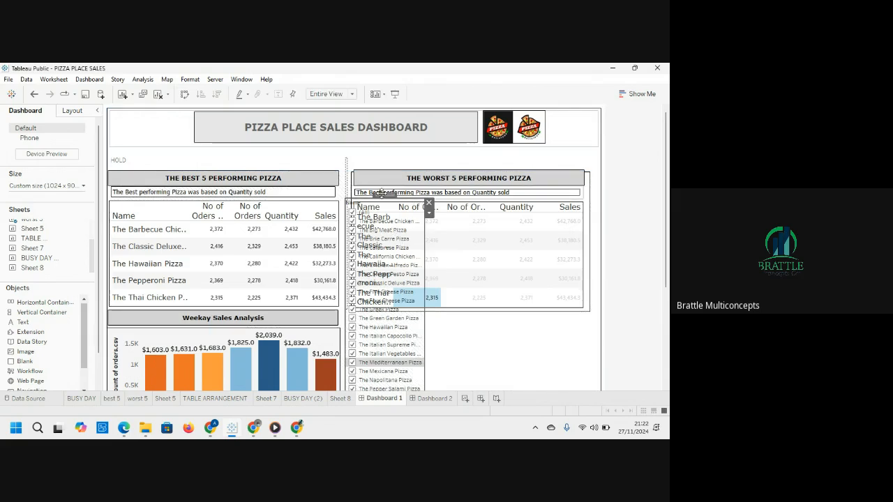
pyautogui.moveTo(382, 193); pyautogui.dragTo(294, 146)
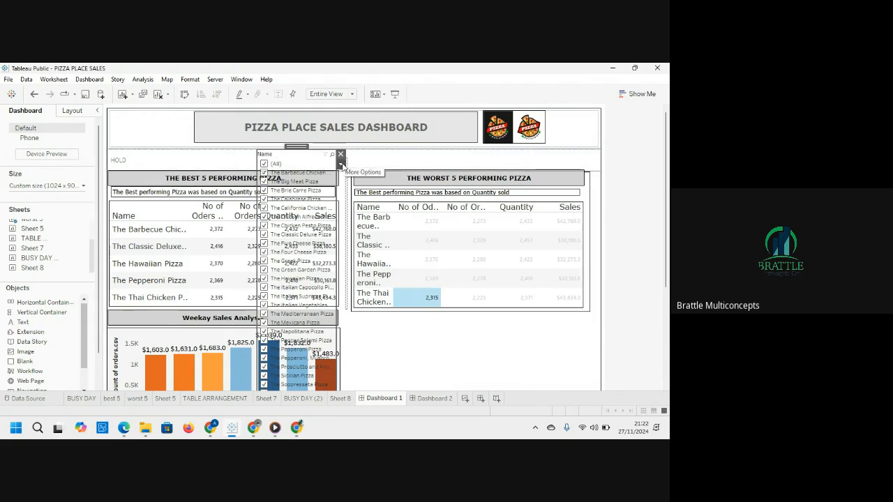
pyautogui.click(342, 165)
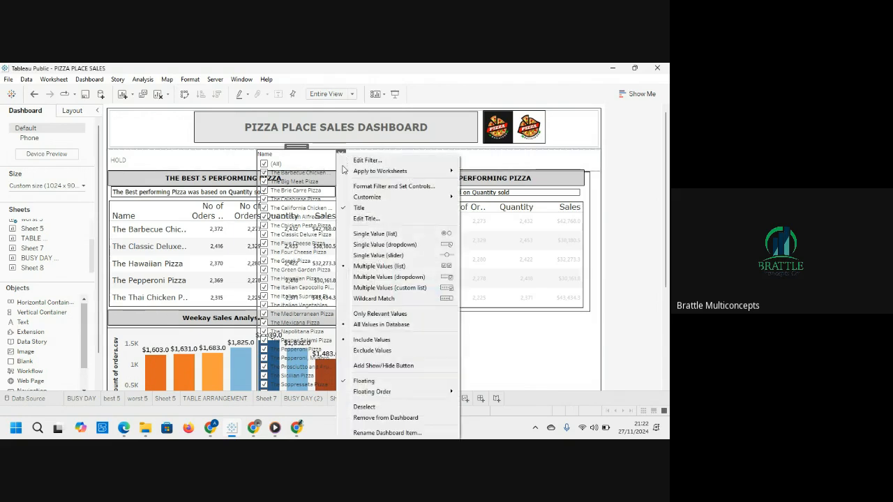
pyautogui.click(419, 244)
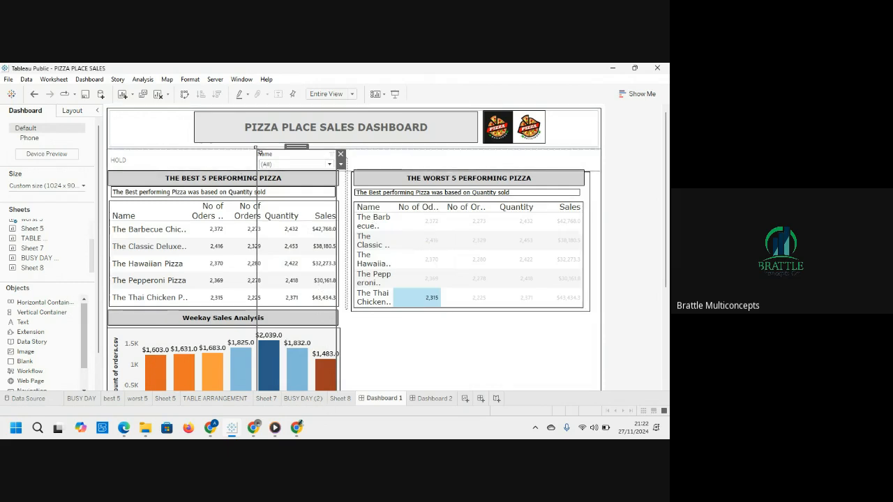
# Set the Name filter's height to 20, and extend its lower edge to a height of about 37.
pyautogui.click(70, 113)
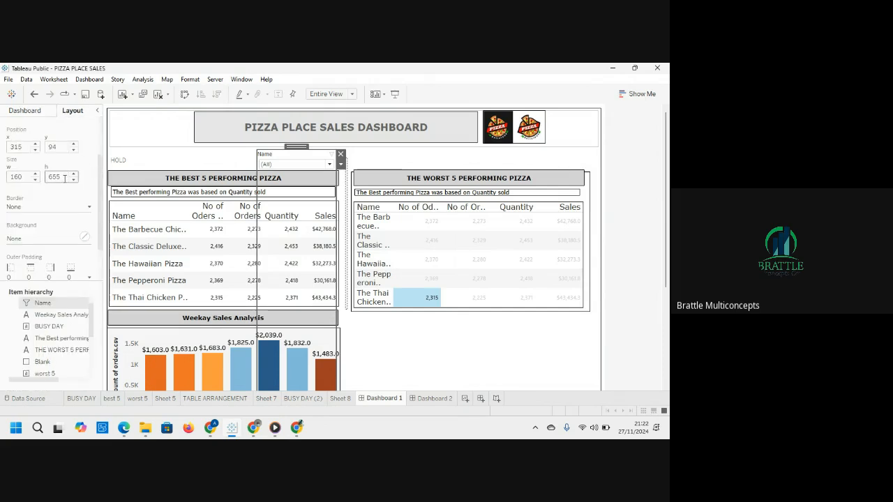
pyautogui.moveTo(64, 178); pyautogui.dragTo(2, 173)
pyautogui.write('20')
pyautogui.press('Return')
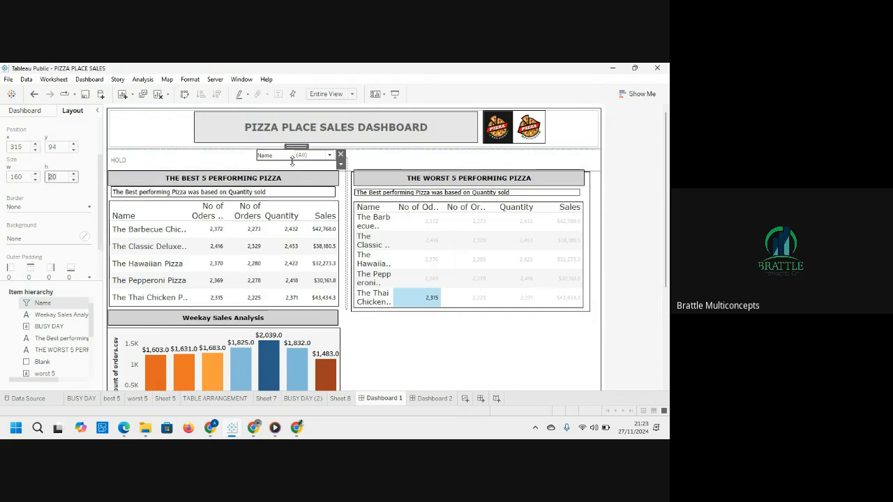
pyautogui.moveTo(293, 165); pyautogui.dragTo(293, 167)
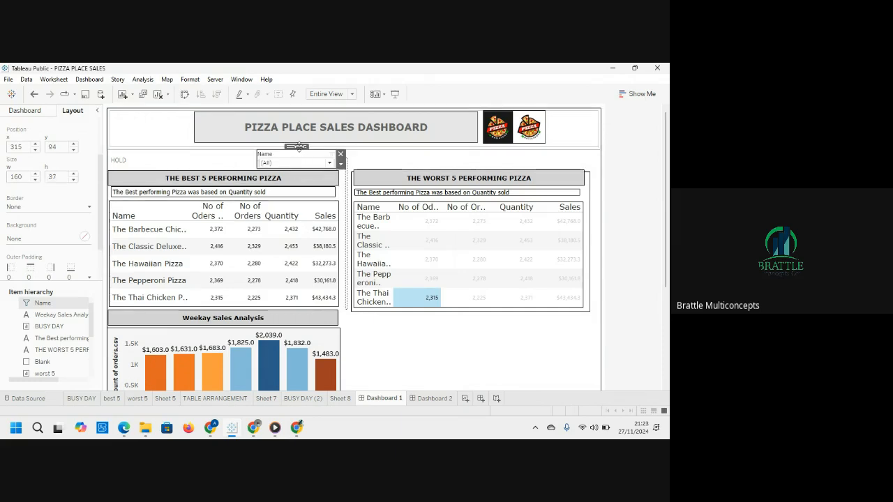
# Test the Name filter with The Calabrese Pizza, and reset it to all values.
pyautogui.click(328, 164)
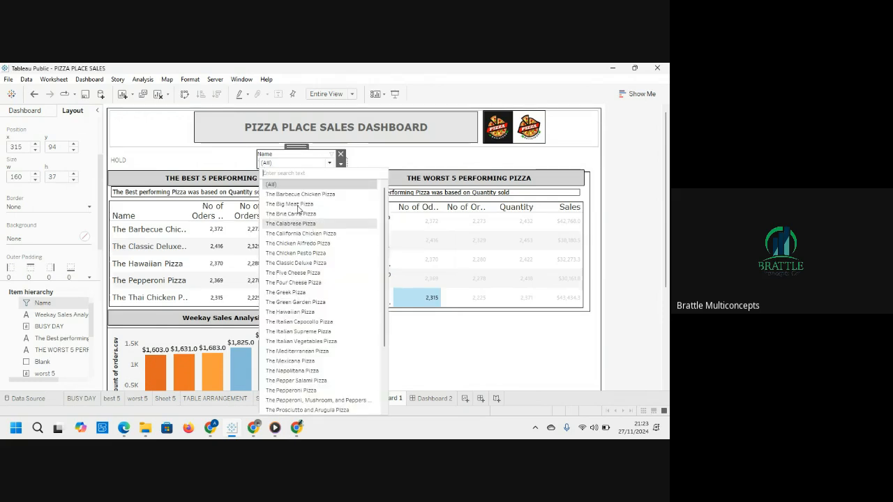
pyautogui.click(290, 223)
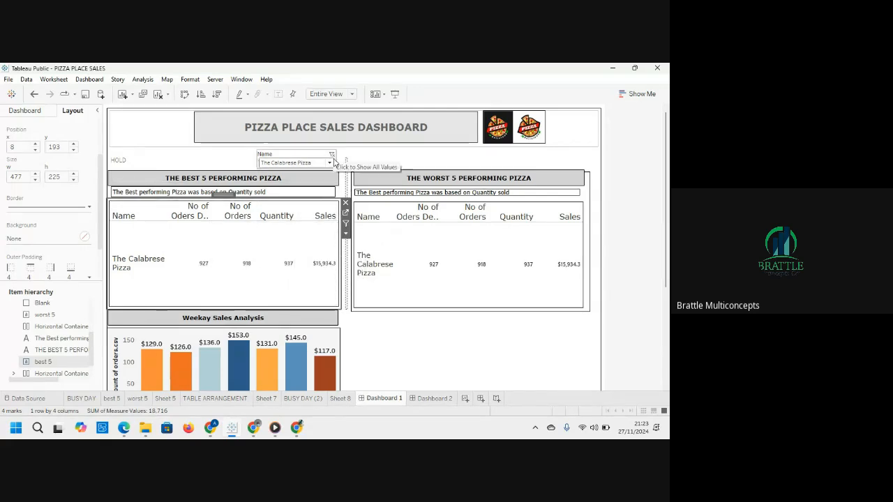
pyautogui.click(334, 158)
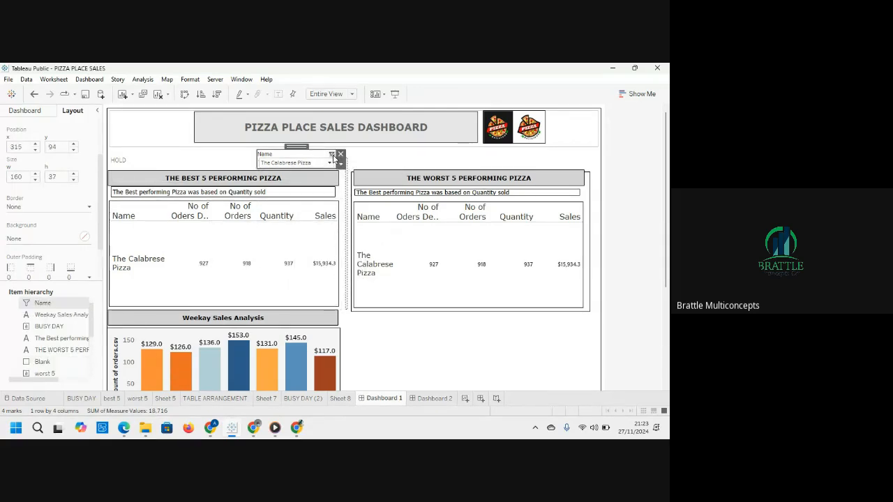
pyautogui.click(332, 156)
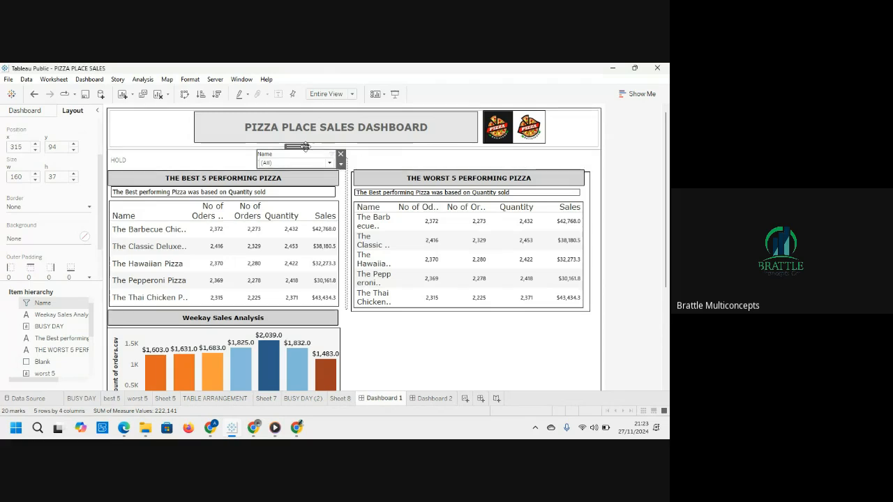
# Move the Name filter closer to the HOLD label, to about x 197, y 90.
pyautogui.moveTo(305, 146); pyautogui.dragTo(247, 145)
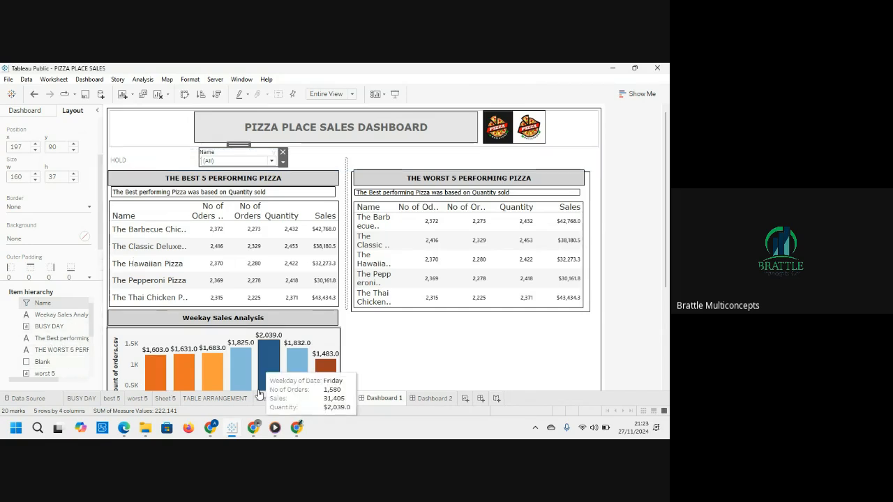
pyautogui.click(338, 195)
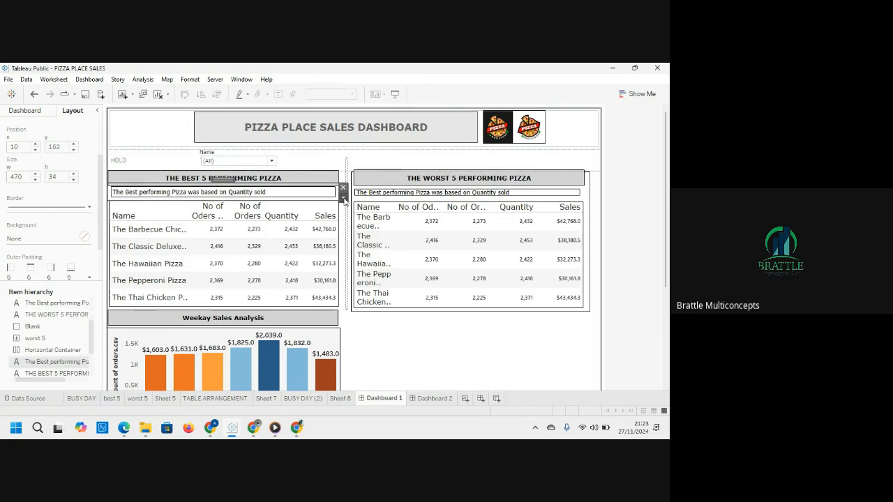
pyautogui.click(344, 198)
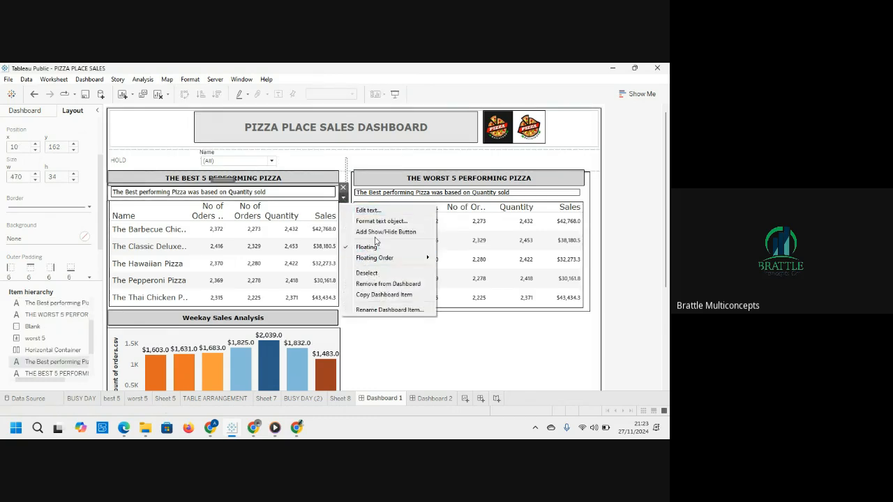
pyautogui.click(332, 211)
pyautogui.click(332, 212)
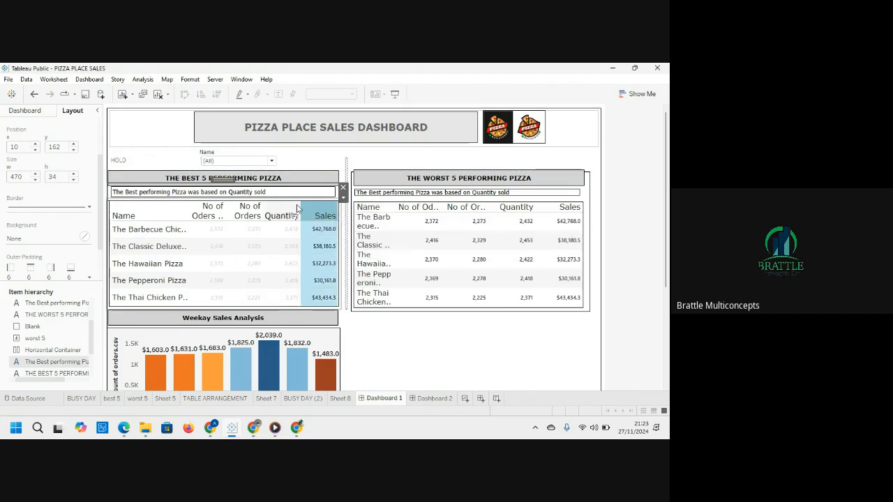
# Show the Month of Date filter of the best 5 table on the dashboard.
pyautogui.click(317, 210)
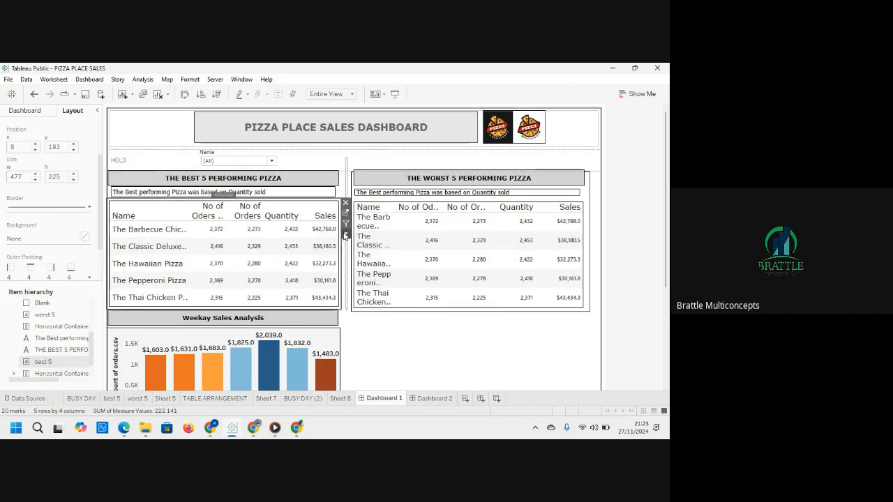
pyautogui.rightClick(345, 239)
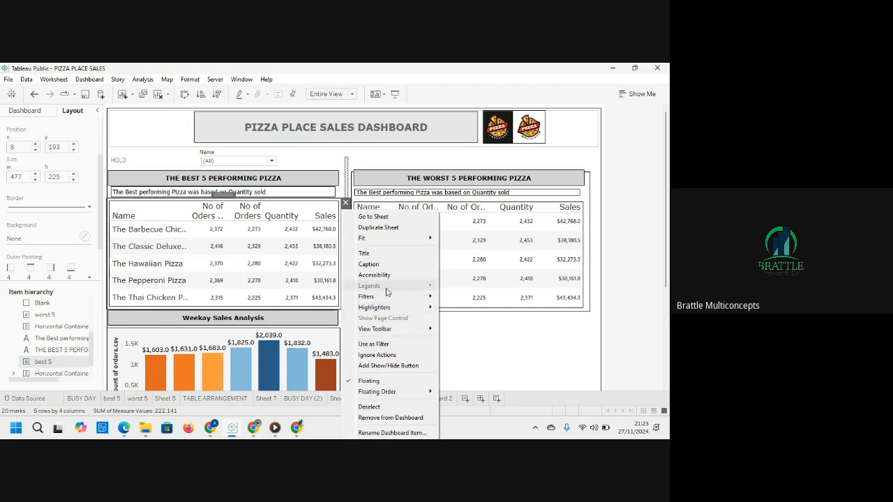
pyautogui.moveTo(389, 298)
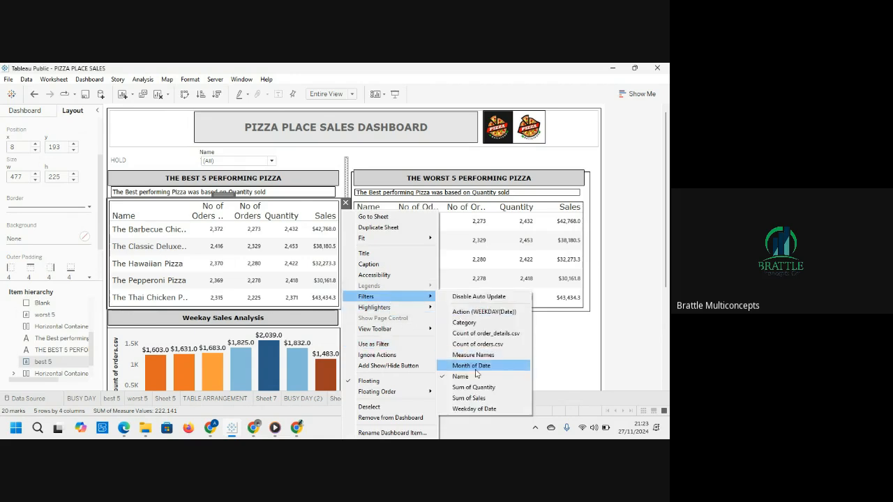
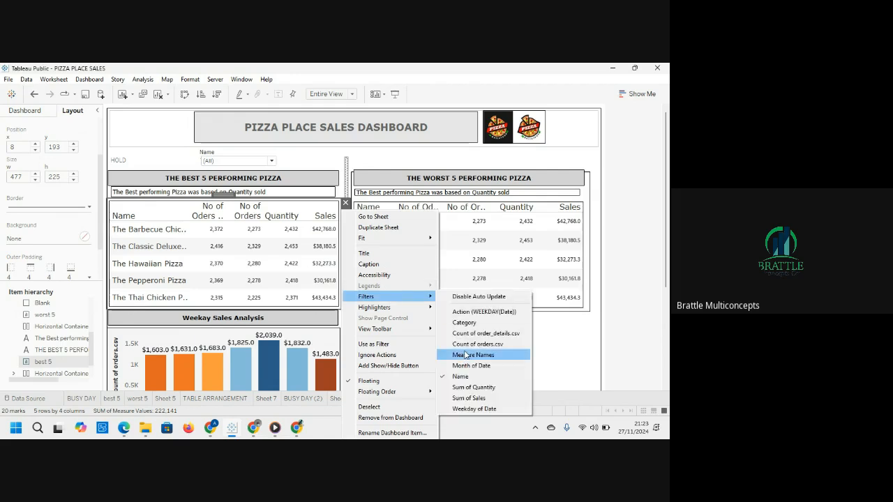
pyautogui.click(466, 366)
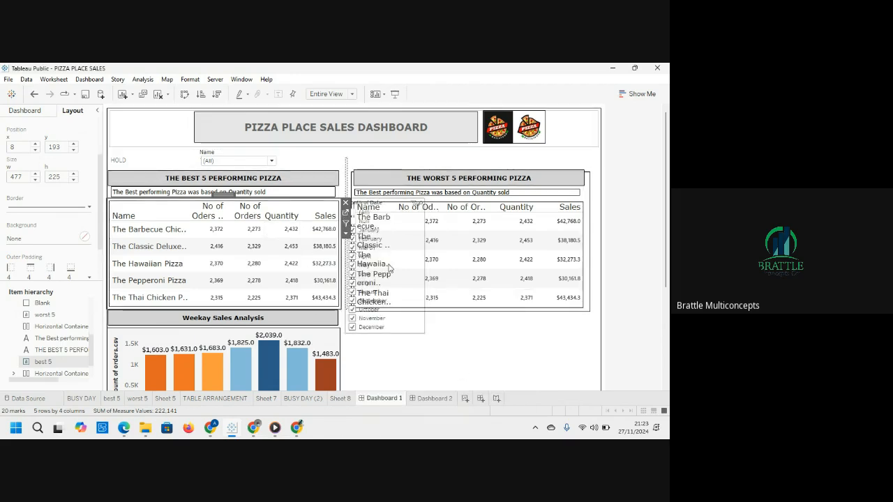
# Move the Month of Date filter beside the Name filter in the HOLD row and resize it to about 179 by 42.
pyautogui.click(390, 207)
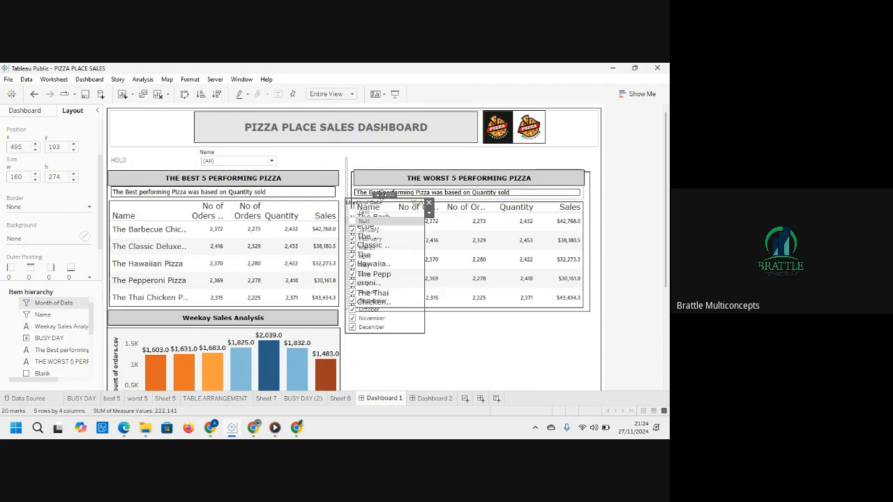
pyautogui.moveTo(384, 196); pyautogui.dragTo(327, 144)
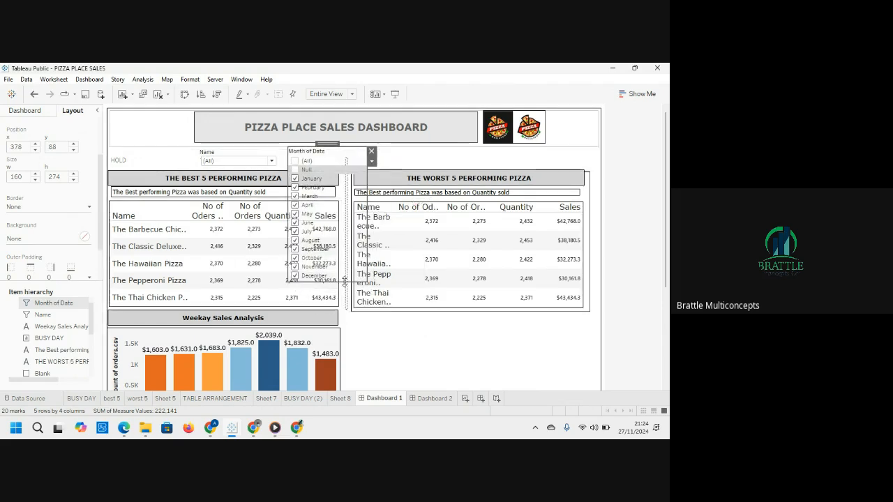
pyautogui.moveTo(344, 281); pyautogui.dragTo(382, 155)
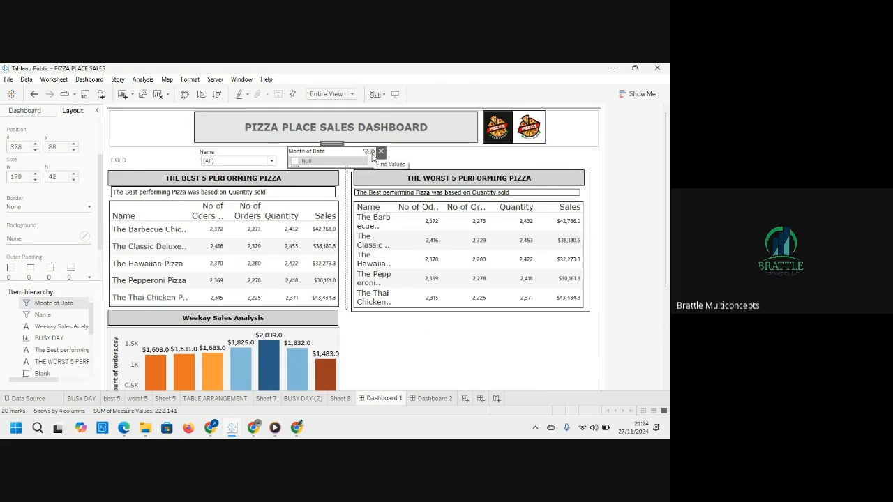
# Make the Month of Date filter a single-value dropdown and set it to (All).
pyautogui.click(381, 163)
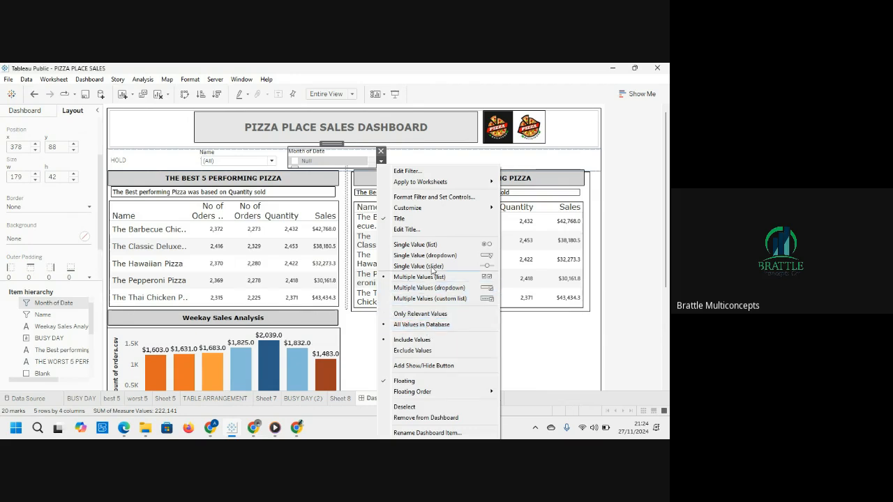
pyautogui.click(491, 256)
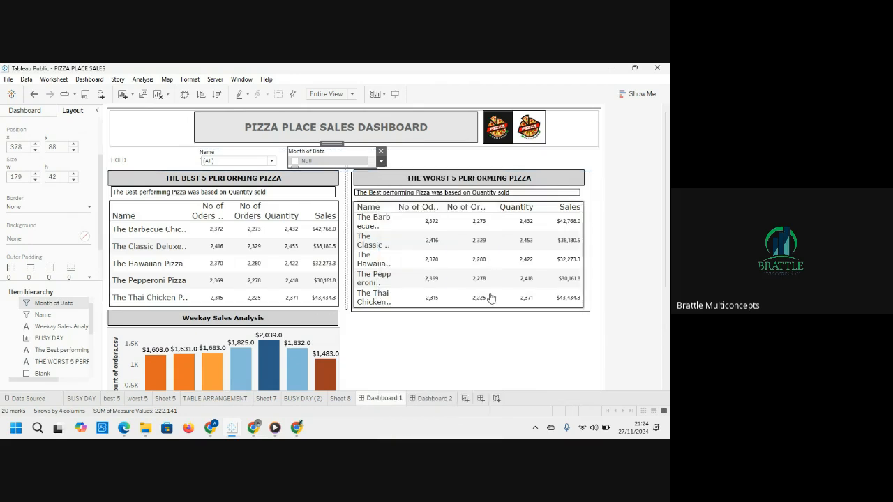
pyautogui.click(497, 358)
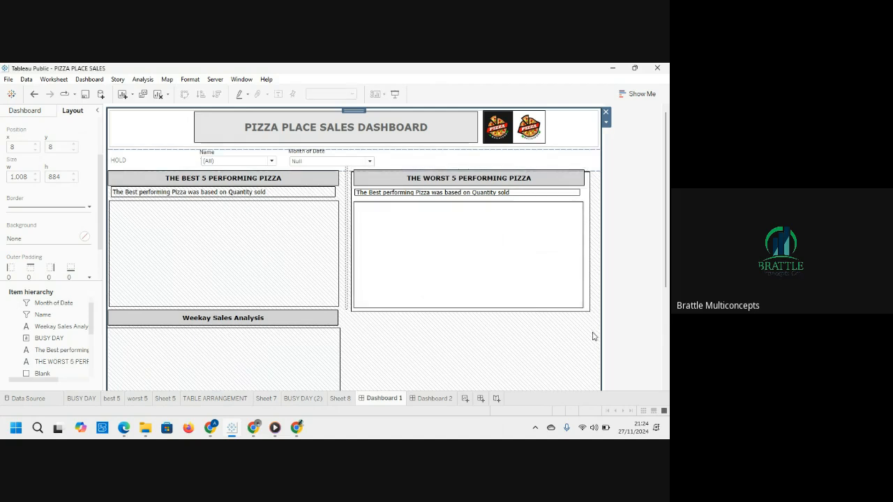
pyautogui.click(370, 159)
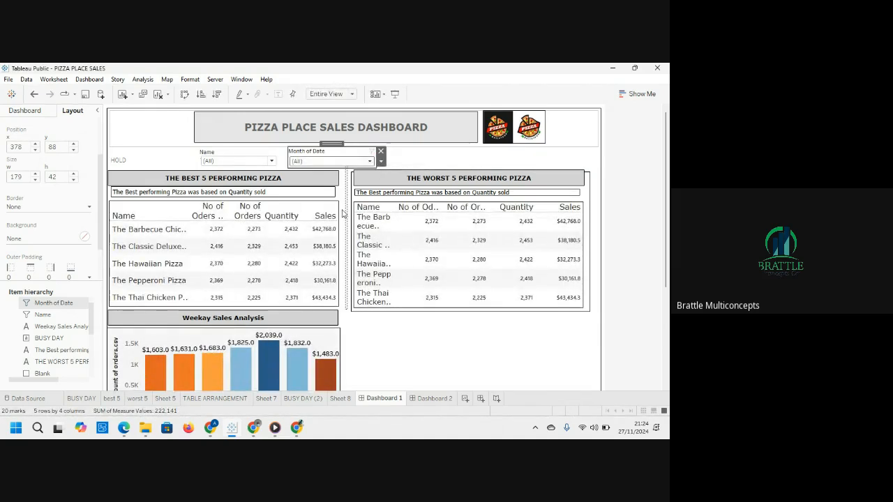
# On the BUSY DAY sheet, switch the month filter to Select from list with all months included, and return to Dashboard 1.
pyautogui.click(86, 400)
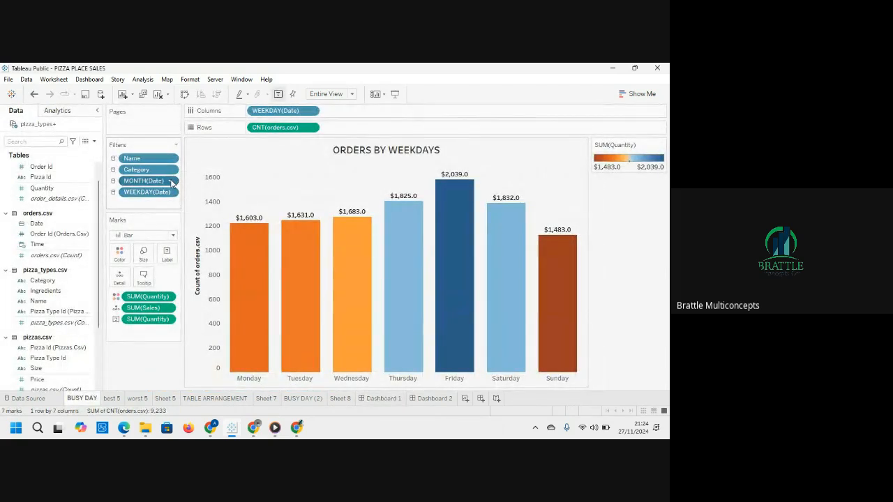
pyautogui.click(172, 182)
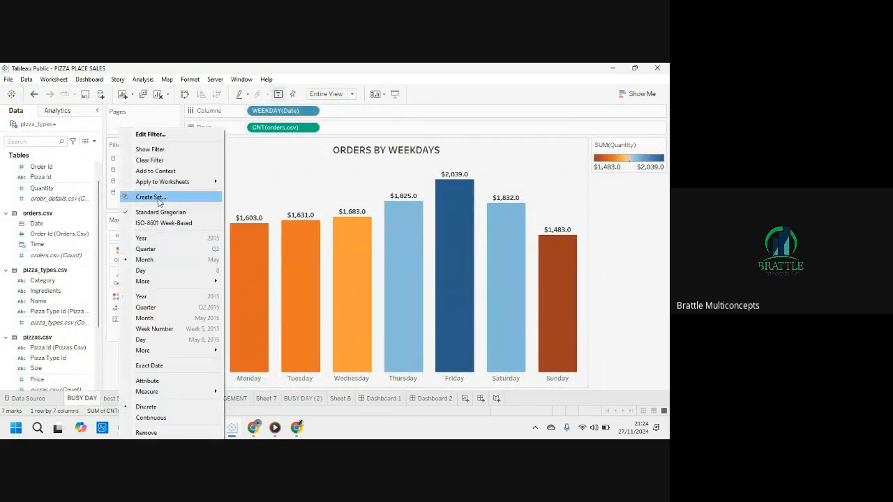
pyautogui.click(160, 137)
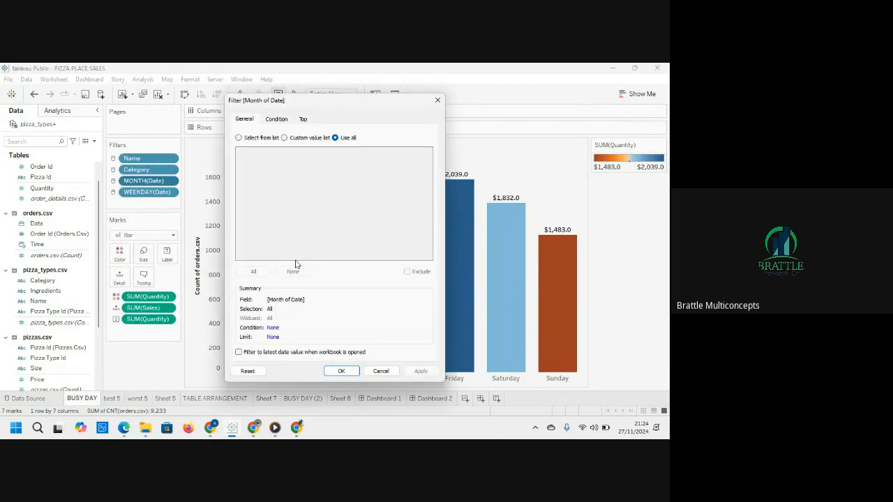
pyautogui.click(239, 138)
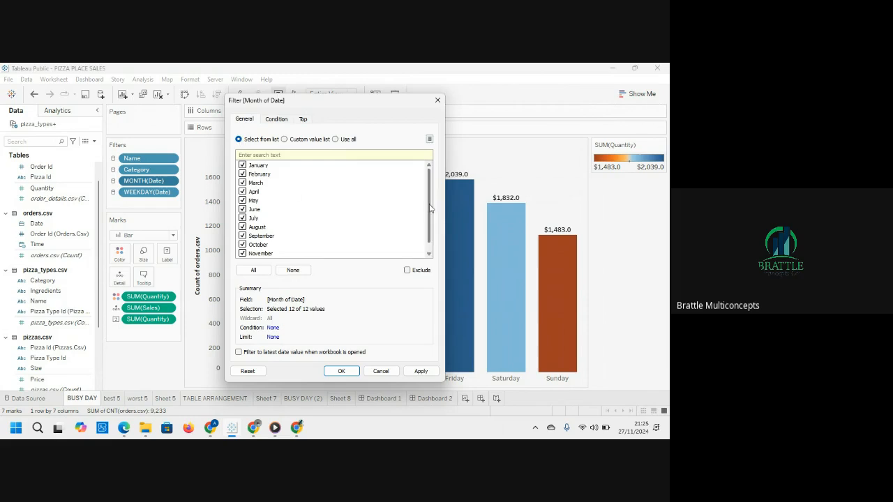
pyautogui.moveTo(430, 210); pyautogui.dragTo(430, 234)
pyautogui.scroll(1, 431, 228)
pyautogui.moveTo(427, 174); pyautogui.dragTo(429, 199)
pyautogui.scroll(-1, 430, 235)
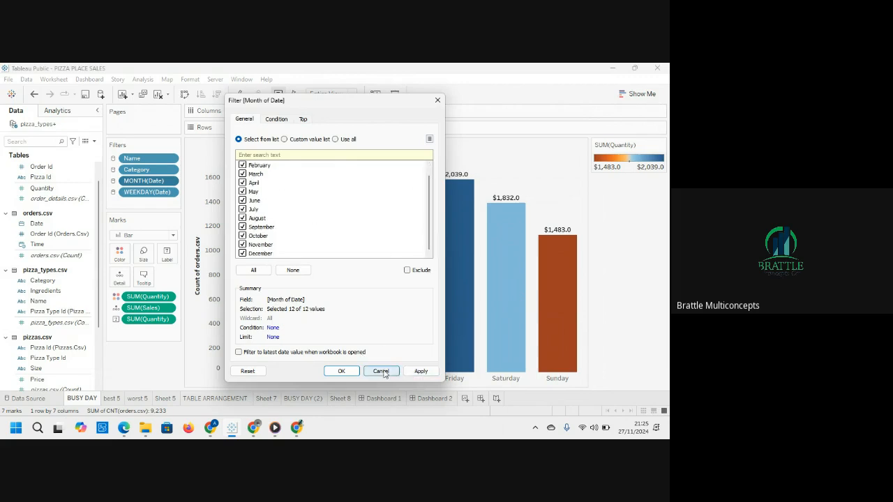
pyautogui.click(341, 371)
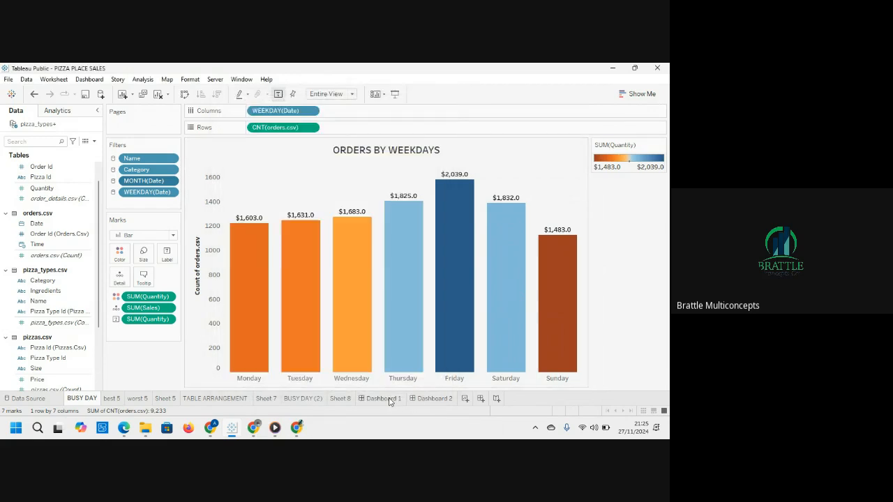
pyautogui.click(385, 399)
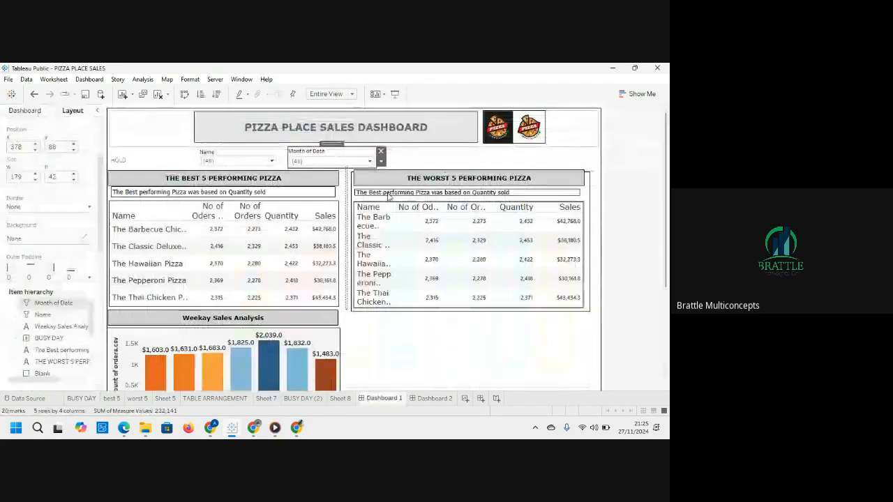
# Test the Month of Date filter with Null and January, and reset it to (All).
pyautogui.click(371, 162)
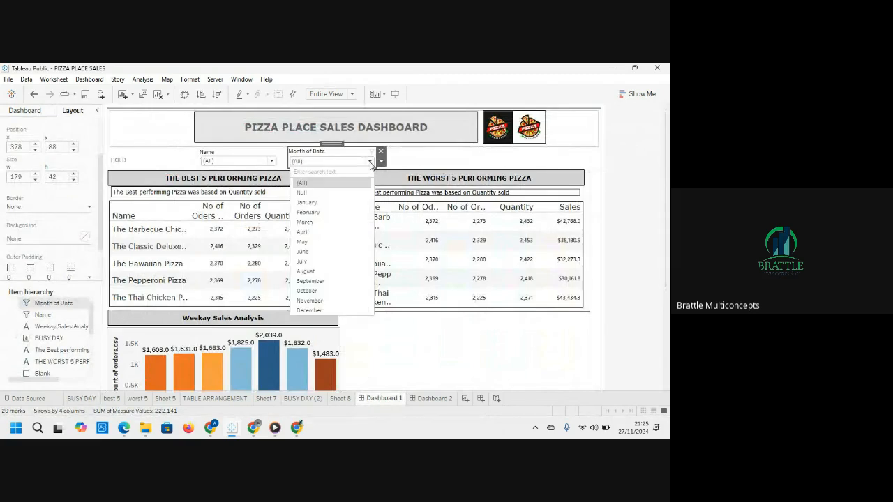
pyautogui.click(318, 194)
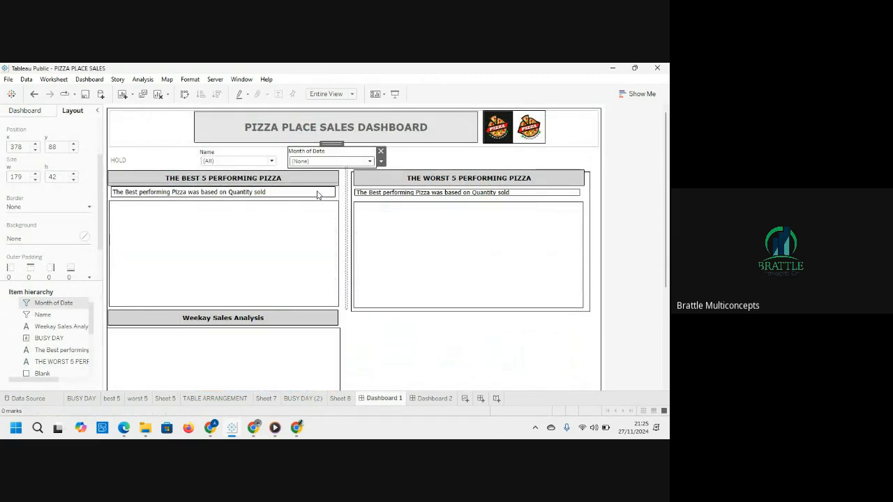
pyautogui.click(371, 162)
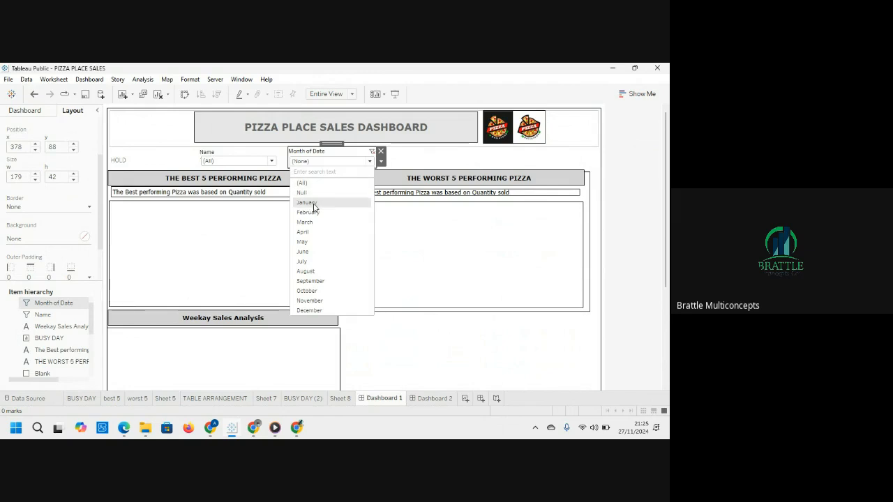
pyautogui.click(307, 203)
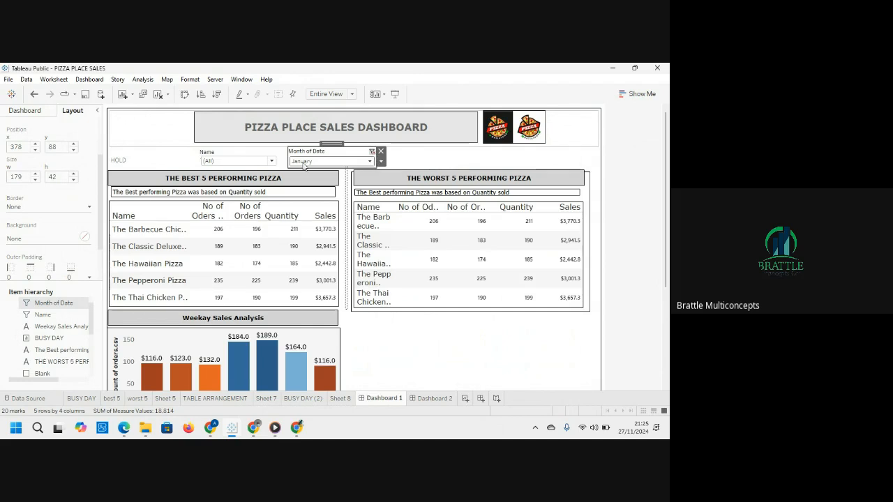
pyautogui.click(372, 151)
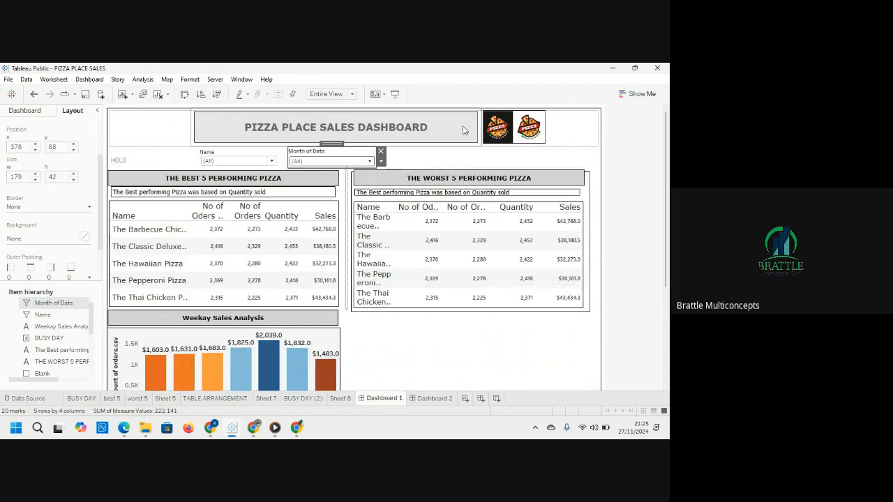
# Shift the Month of Date filter slightly right by resizing both its sides, and widen the Name filter up to it.
pyautogui.click(434, 165)
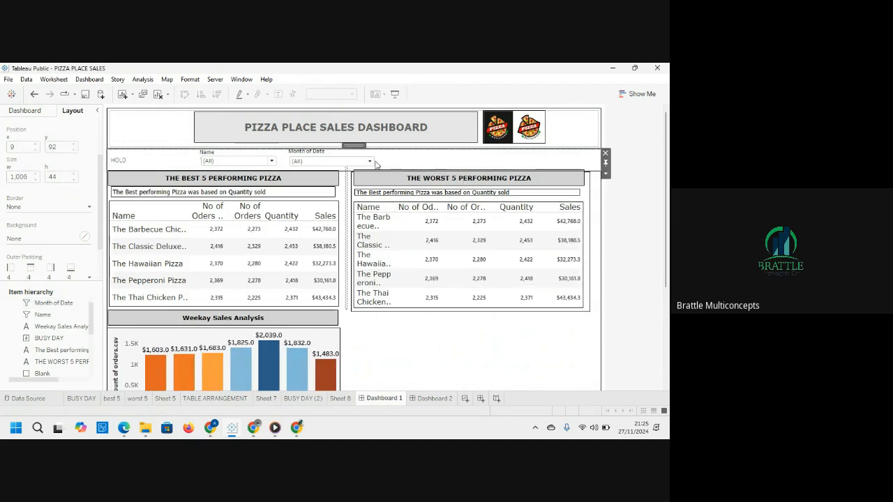
pyautogui.click(266, 157)
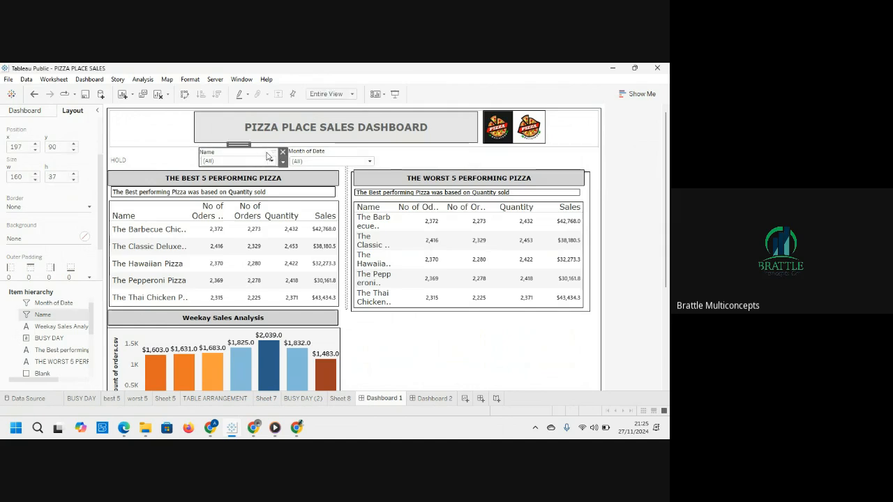
pyautogui.click(375, 159)
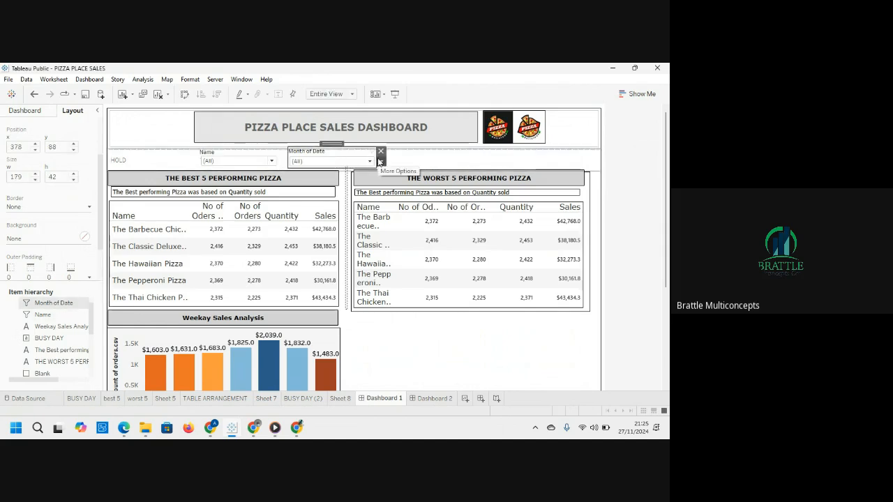
pyautogui.moveTo(385, 159); pyautogui.dragTo(401, 159)
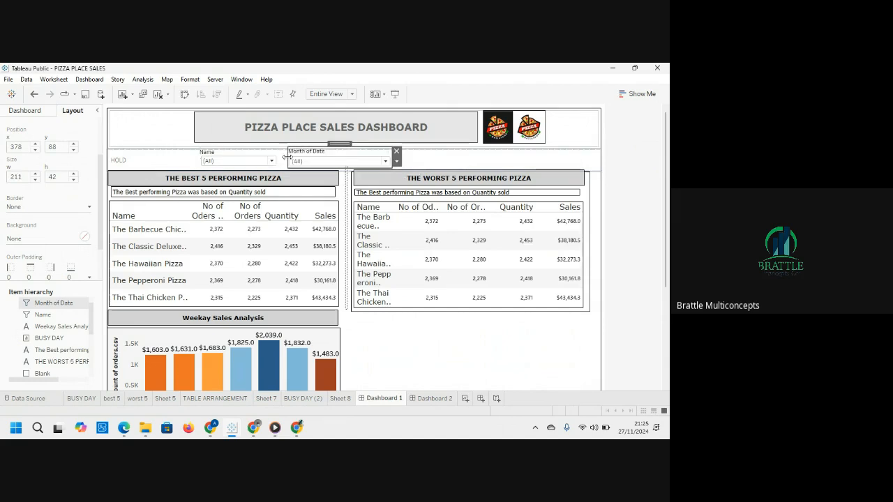
pyautogui.moveTo(286, 158)
pyautogui.mouseDown()
pyautogui.moveTo(309, 164)
pyautogui.moveTo(300, 160)
pyautogui.mouseUp()
pyautogui.click(276, 155)
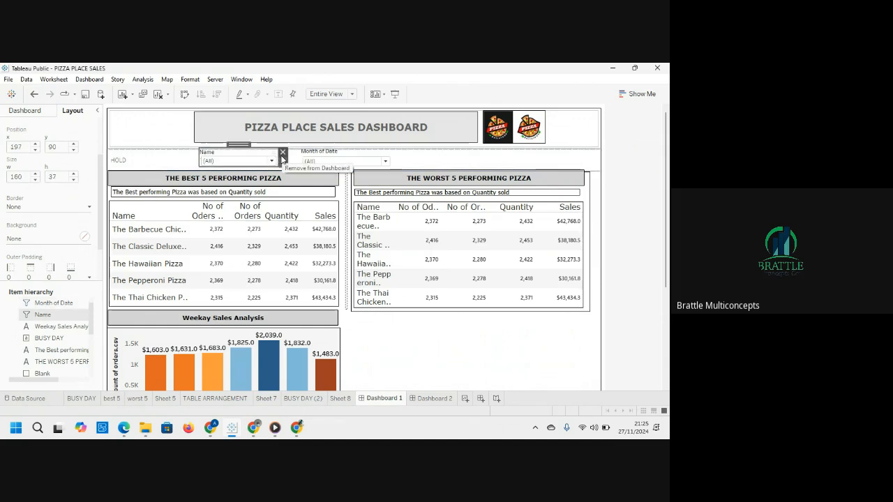
pyautogui.click(282, 153)
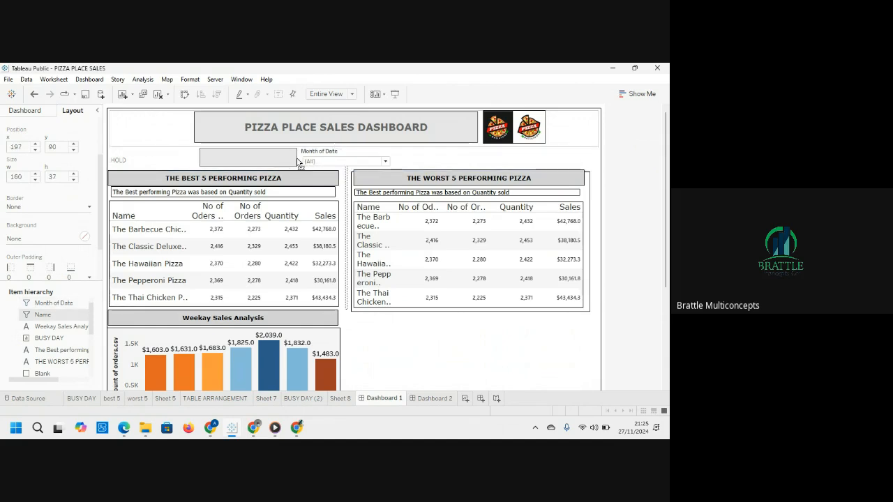
pyautogui.moveTo(298, 159); pyautogui.dragTo(298, 159)
pyautogui.click(413, 159)
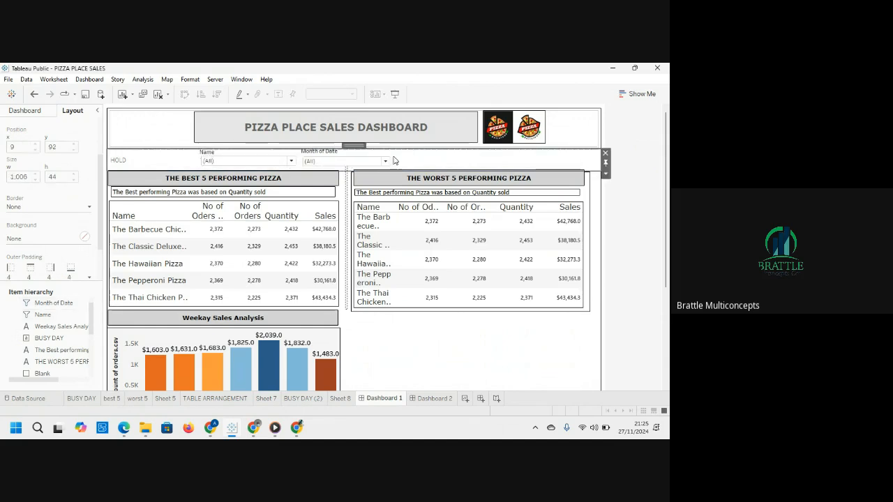
pyautogui.moveTo(354, 145); pyautogui.dragTo(359, 148)
pyautogui.click(484, 354)
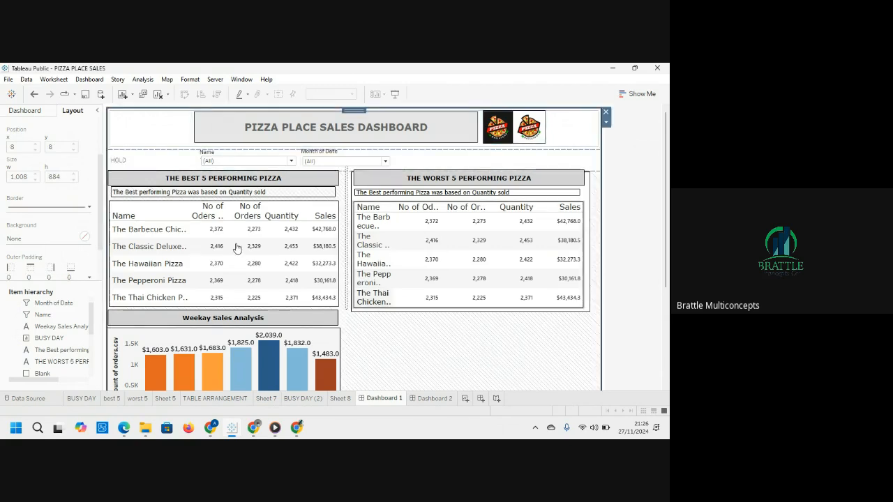
pyautogui.moveTo(212, 377)
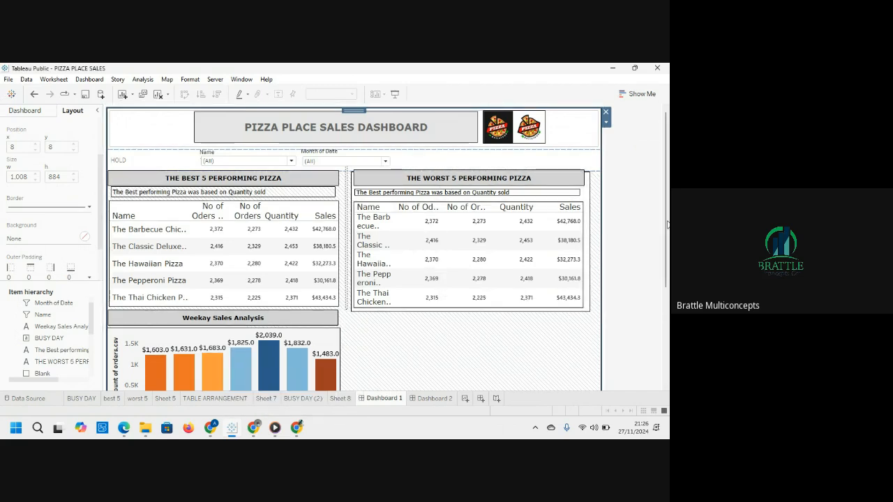
pyautogui.moveTo(667, 223); pyautogui.dragTo(667, 180)
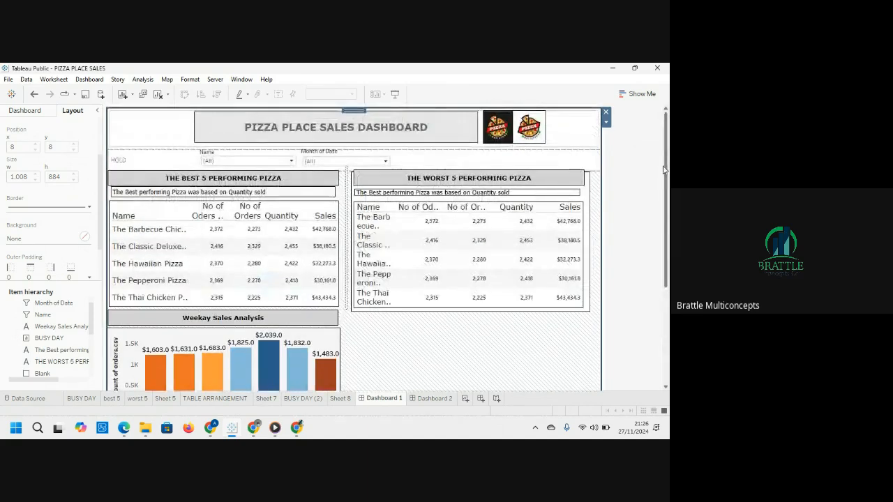
pyautogui.click(303, 244)
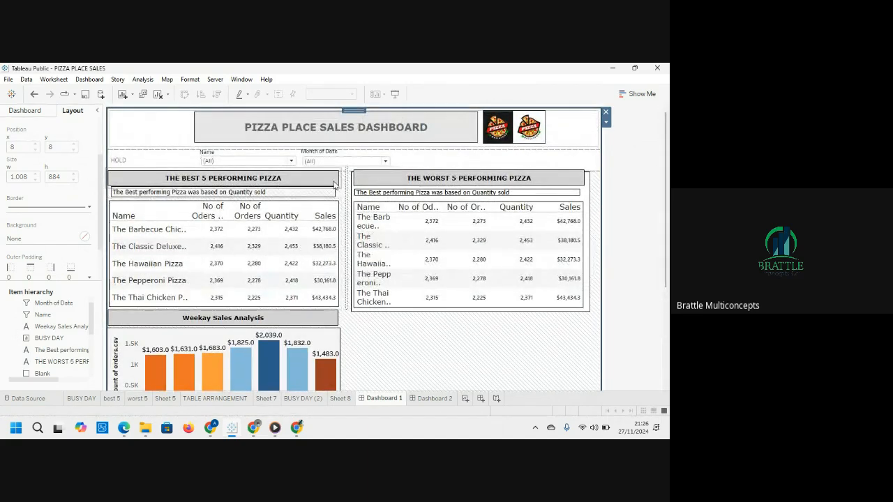
# Show the Weekday of Date filter of the best 5 table and move it beside the Month of Date filter in the HOLD row.
pyautogui.click(311, 211)
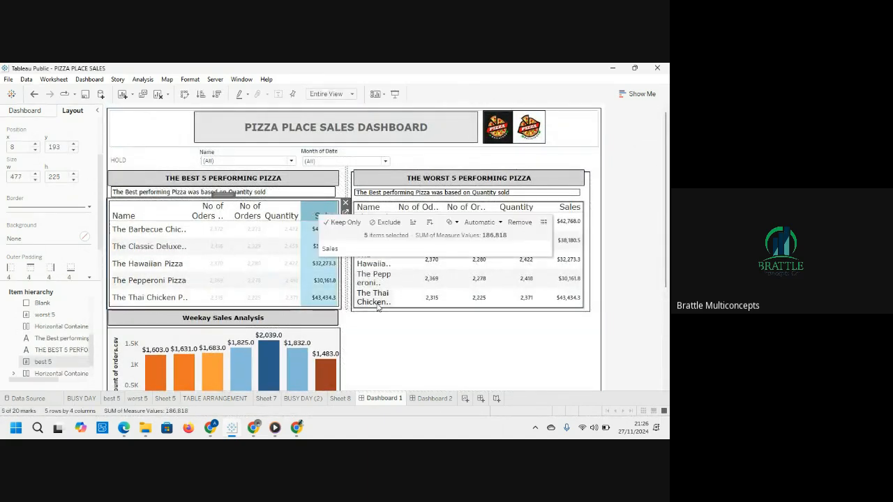
pyautogui.click(393, 371)
pyautogui.click(342, 234)
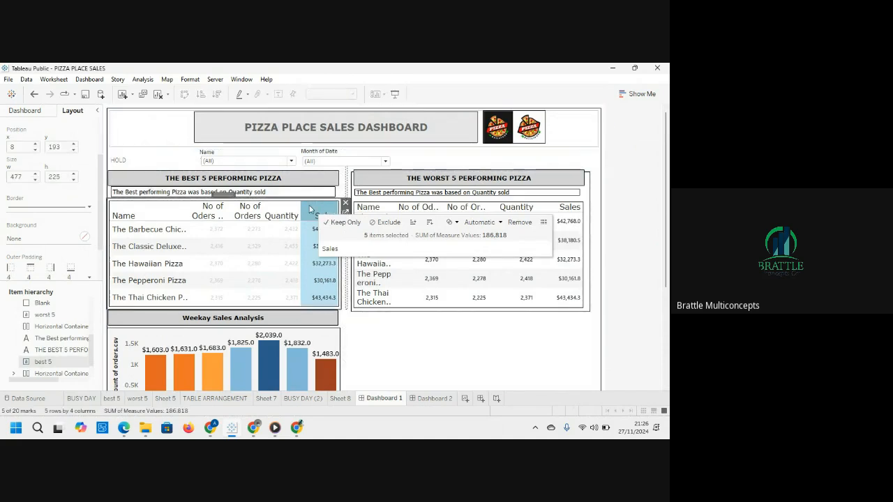
pyautogui.click(345, 237)
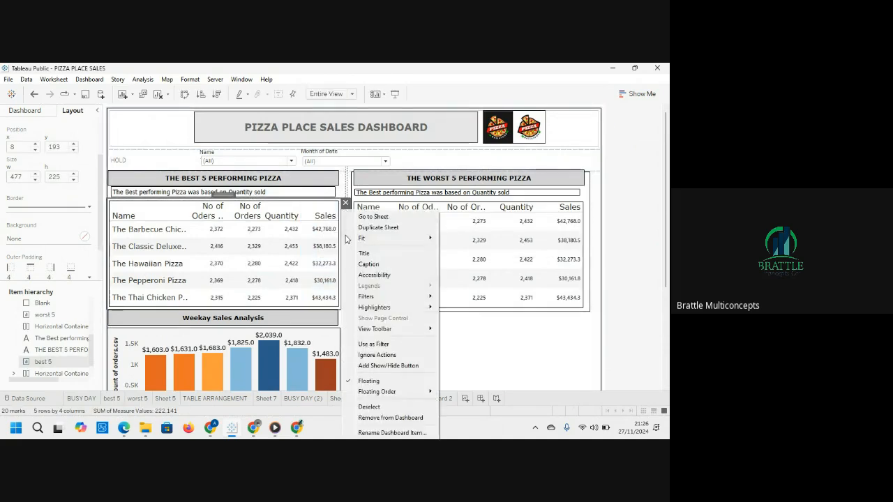
pyautogui.moveTo(371, 300)
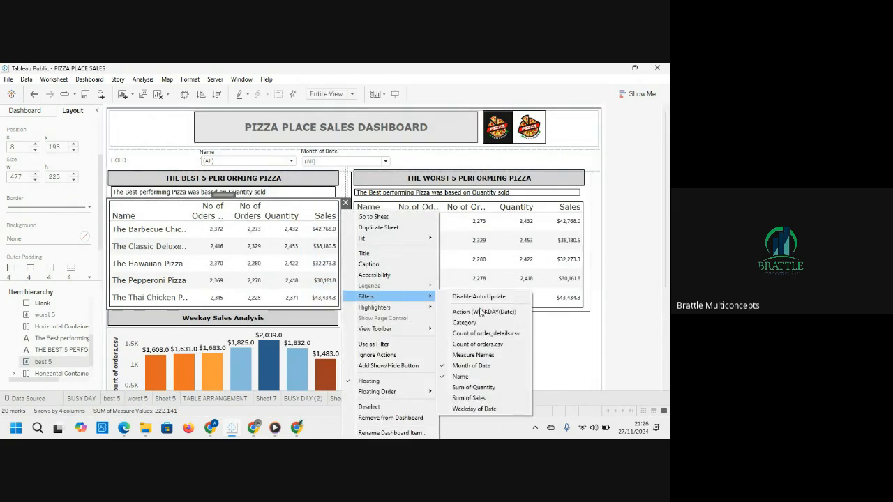
pyautogui.click(475, 409)
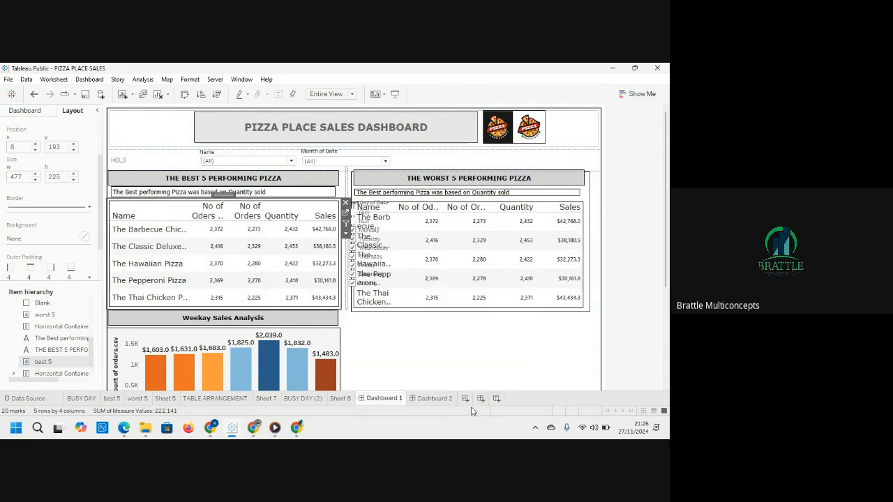
pyautogui.click(392, 208)
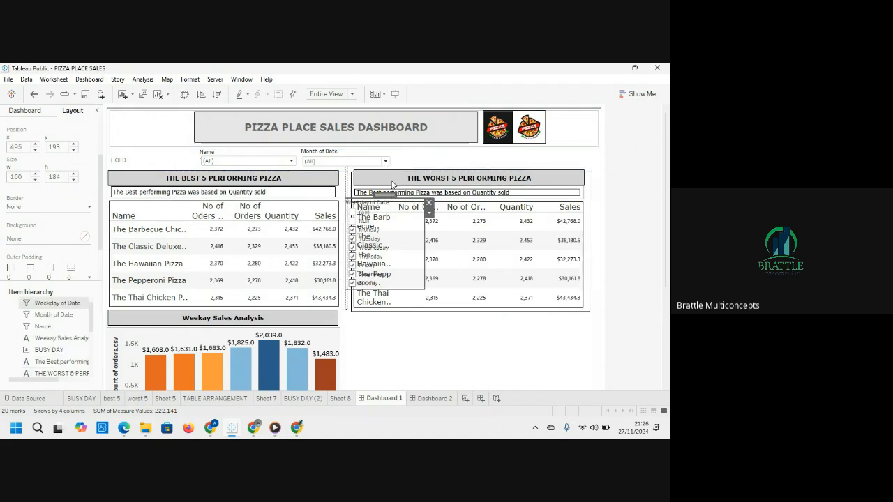
pyautogui.moveTo(389, 195); pyautogui.dragTo(432, 145)
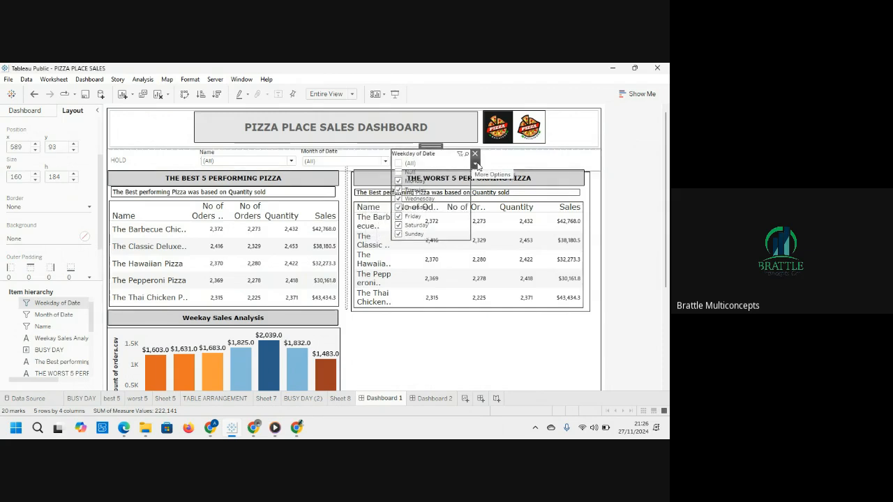
# Make the Weekday of Date filter a single-value dropdown set to (All) and resize it to about 193 by 39.
pyautogui.click(476, 164)
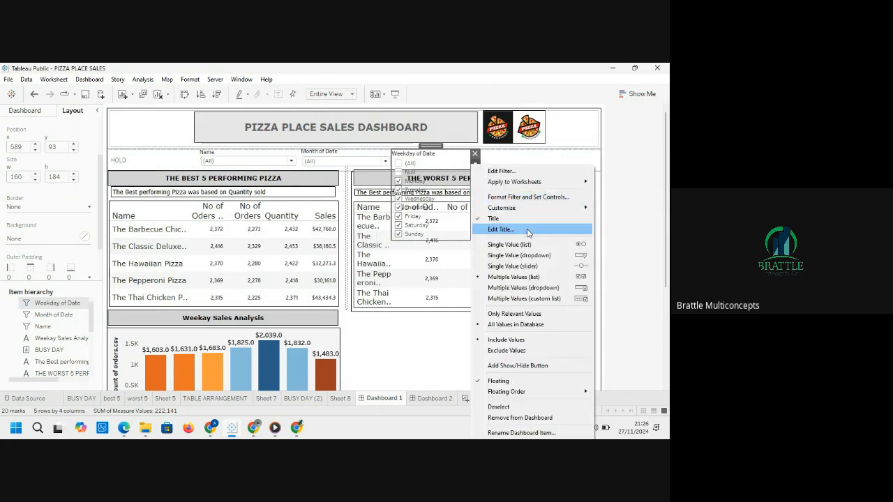
pyautogui.click(544, 257)
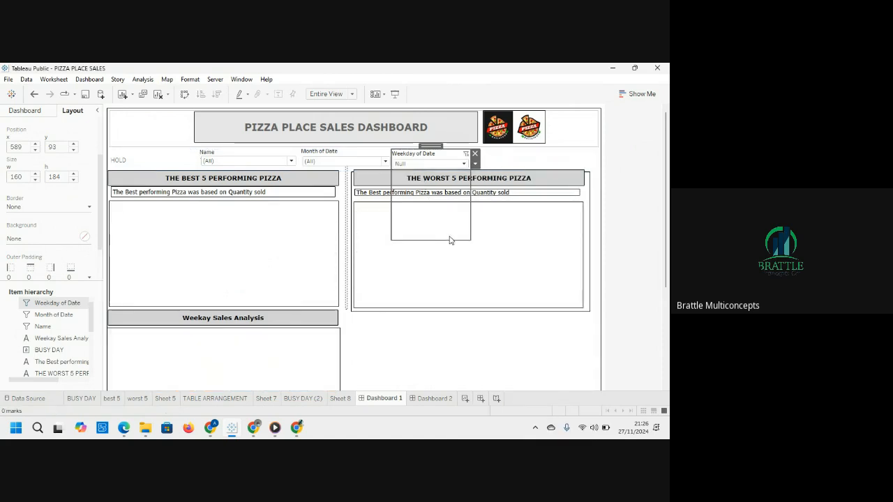
pyautogui.moveTo(447, 238); pyautogui.dragTo(459, 173)
pyautogui.moveTo(457, 169); pyautogui.dragTo(490, 164)
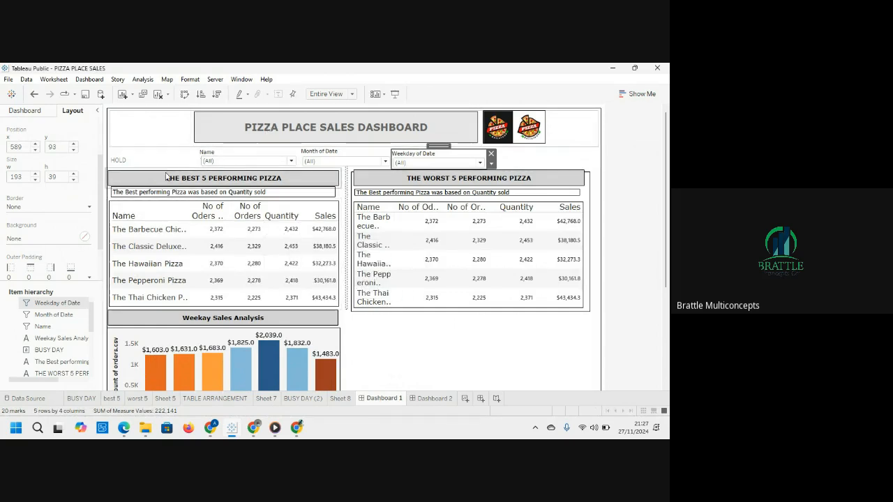
# Replace the HOLD placeholder text above the pizza tables with FILTER, formatted bold at size 14.
pyautogui.click(122, 161)
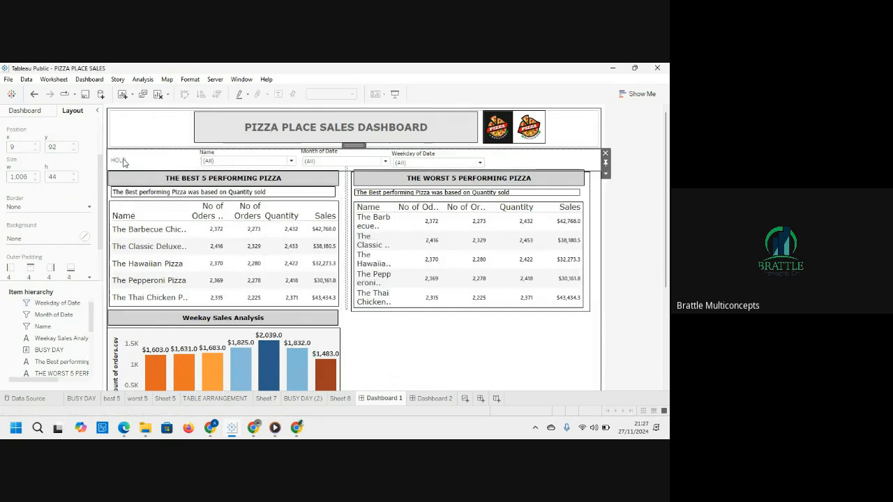
pyautogui.doubleClick(123, 162)
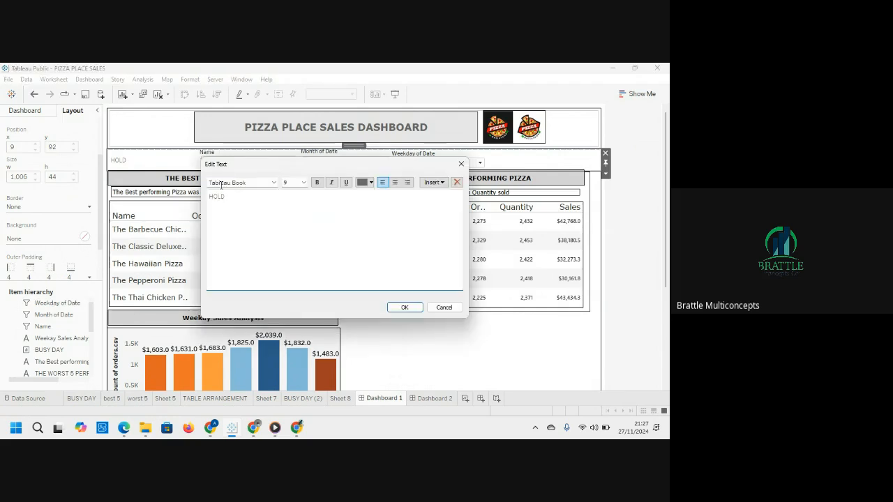
pyautogui.moveTo(223, 198); pyautogui.dragTo(191, 203)
pyautogui.write('FILTER')
pyautogui.moveTo(266, 197); pyautogui.dragTo(168, 195)
pyautogui.click(304, 185)
pyautogui.click(290, 223)
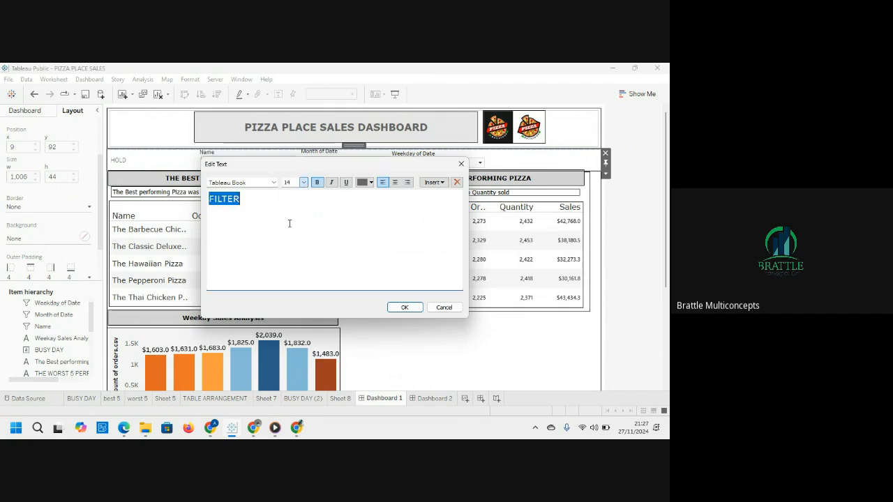
pyautogui.click(414, 309)
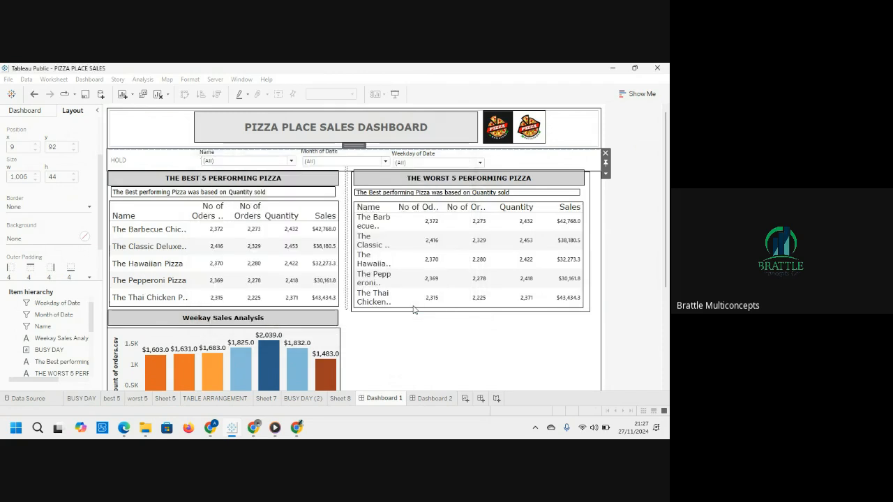
# Shift the Name, Month of Date and Weekday of Date filters leftward along the row beside the FILTER label.
pyautogui.click(225, 154)
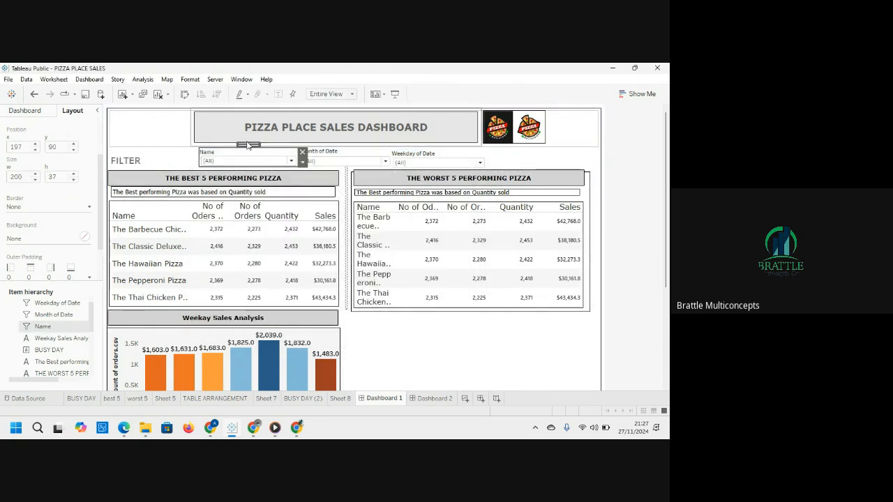
pyautogui.moveTo(247, 144); pyautogui.dragTo(210, 147)
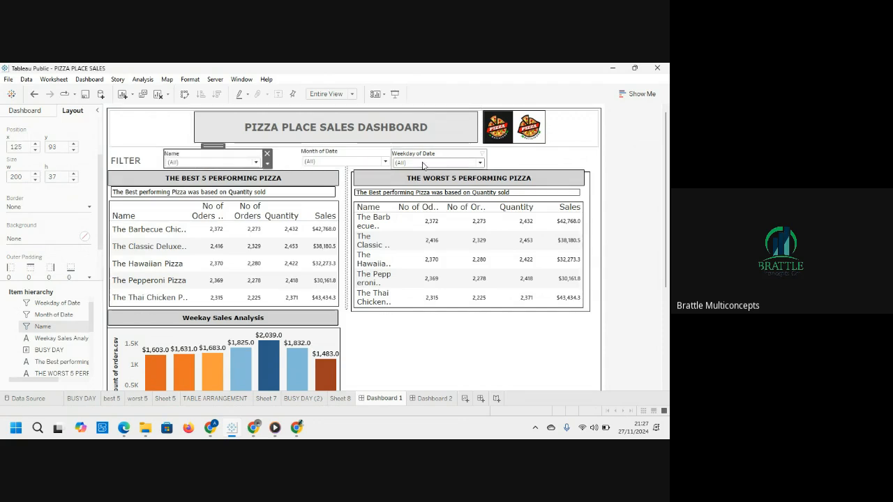
pyautogui.click(360, 155)
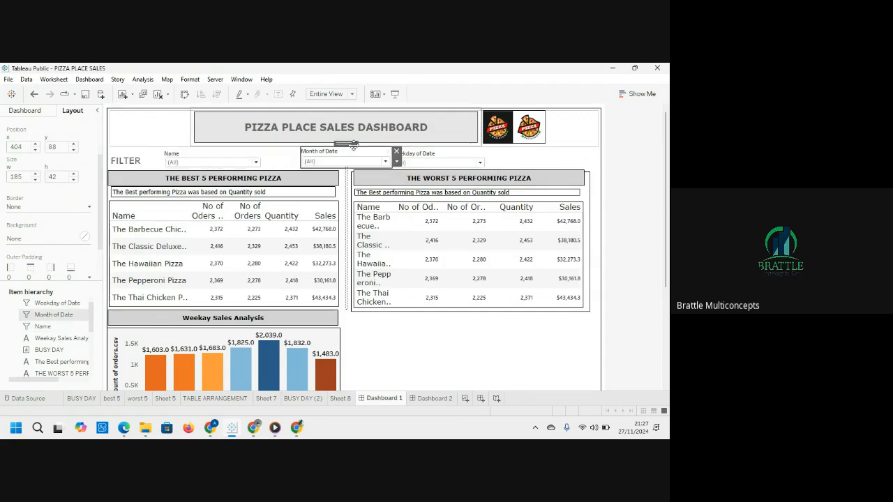
pyautogui.moveTo(354, 145); pyautogui.dragTo(329, 145)
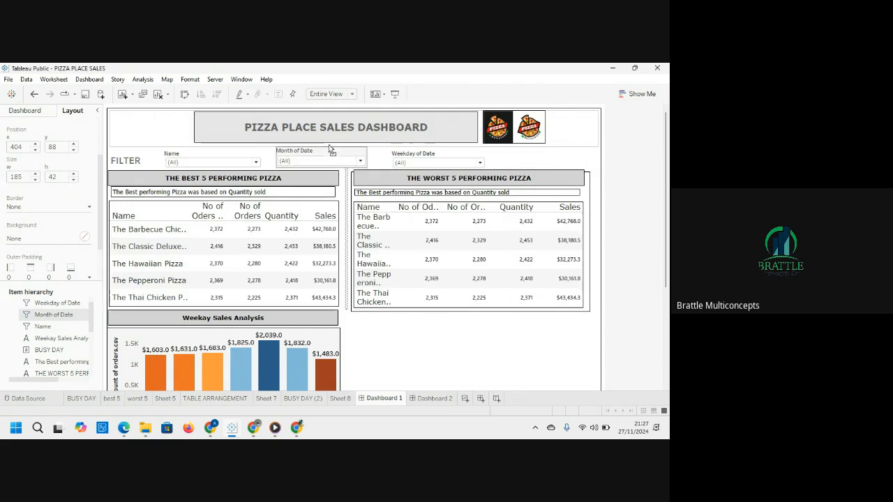
pyautogui.click(444, 149)
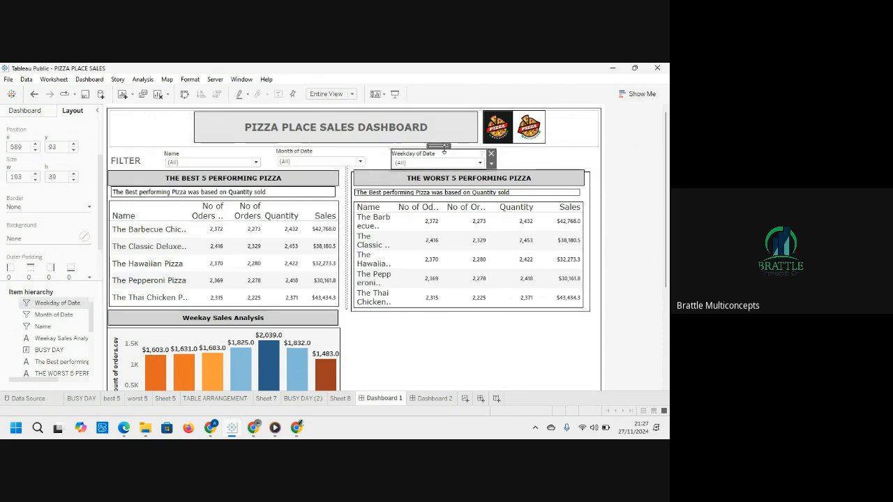
pyautogui.moveTo(444, 149); pyautogui.dragTo(432, 147)
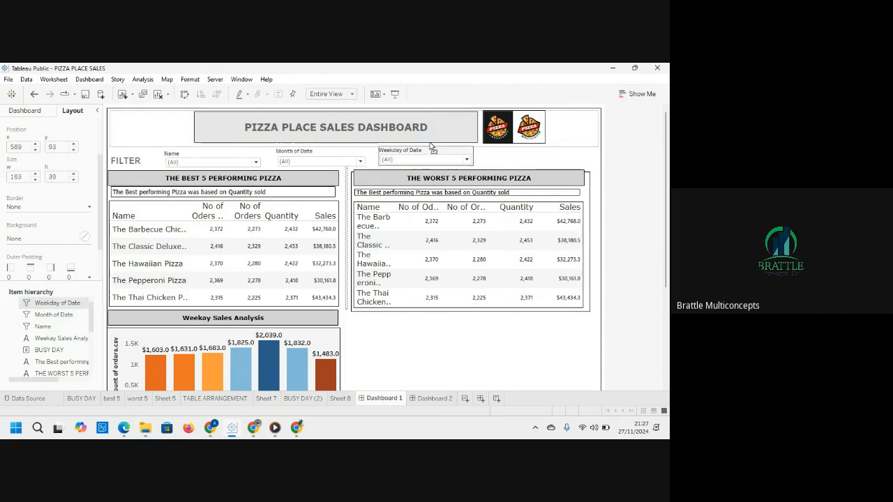
pyautogui.click(506, 160)
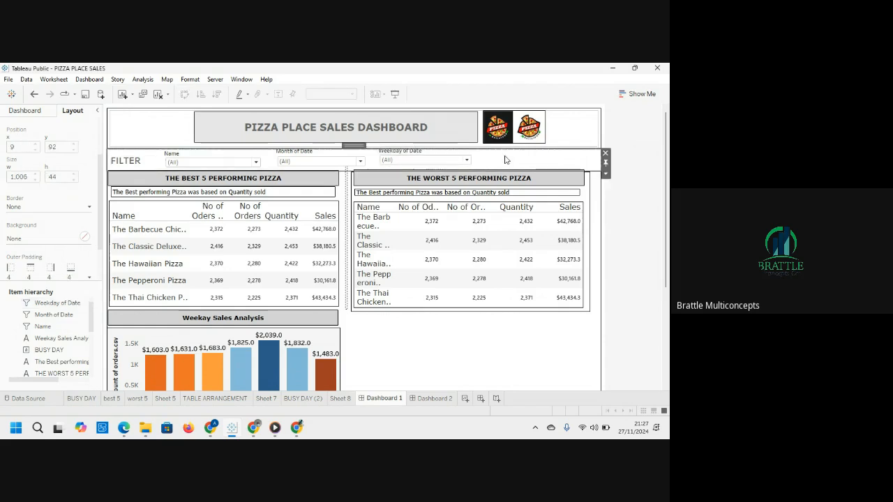
# Show the Category filter of the best 5 table on the dashboard.
pyautogui.click(323, 208)
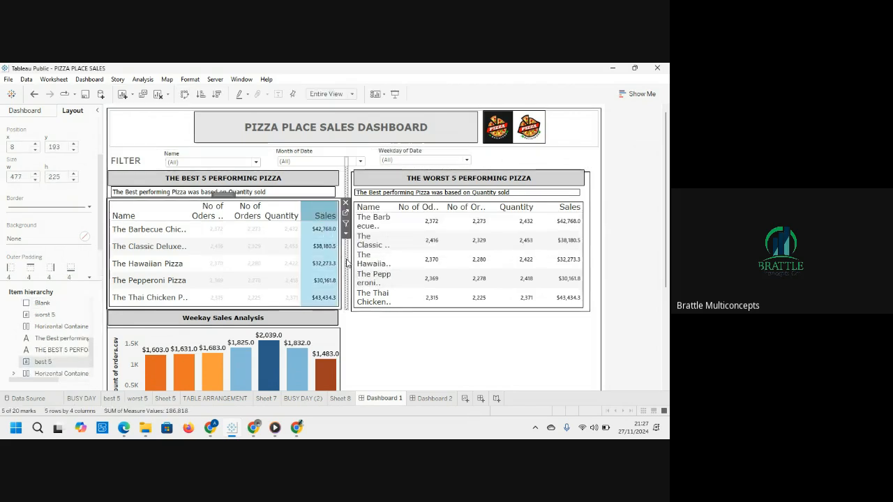
pyautogui.click(345, 234)
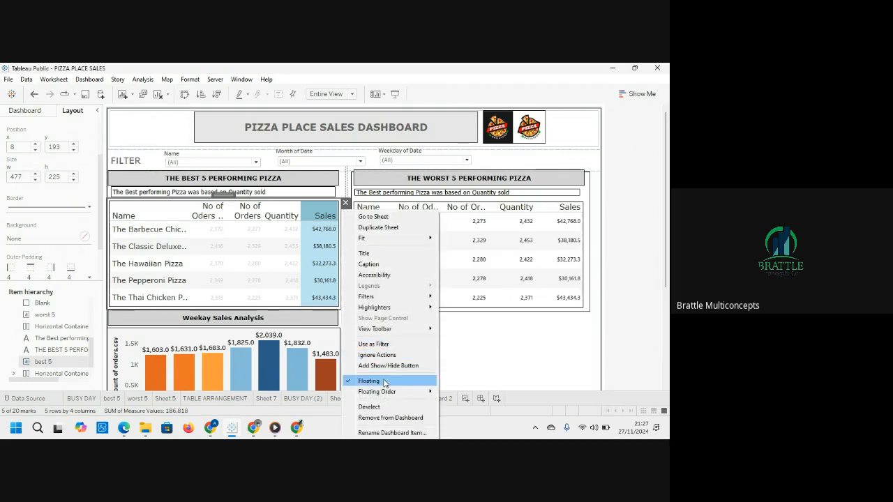
pyautogui.moveTo(381, 300)
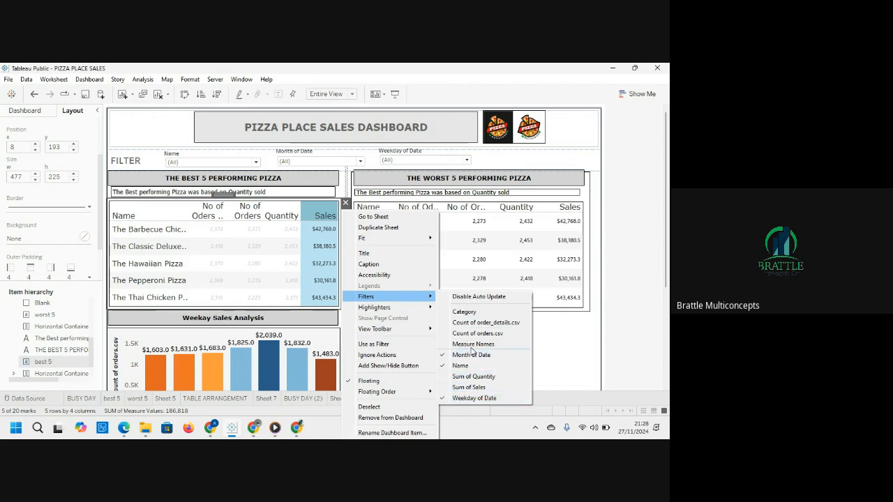
pyautogui.click(472, 313)
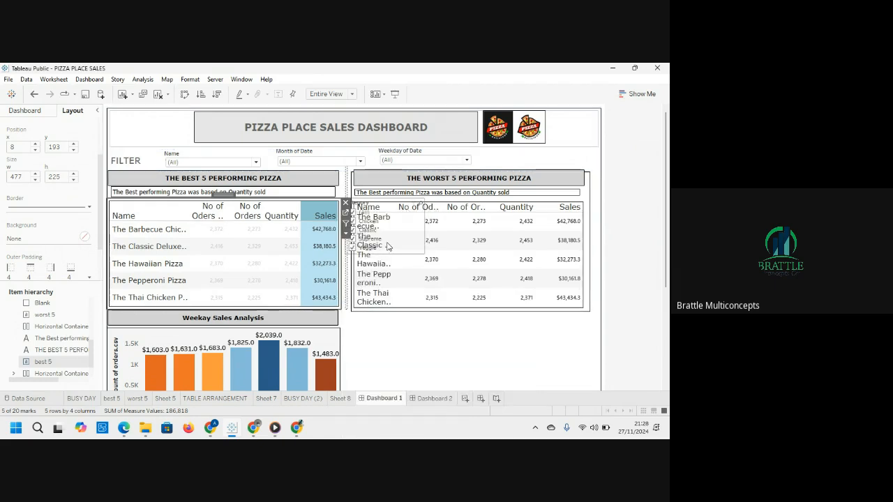
# Move the Category filter into the filter row after Weekday of Date and resize it to about 191 by 36.
pyautogui.click(386, 207)
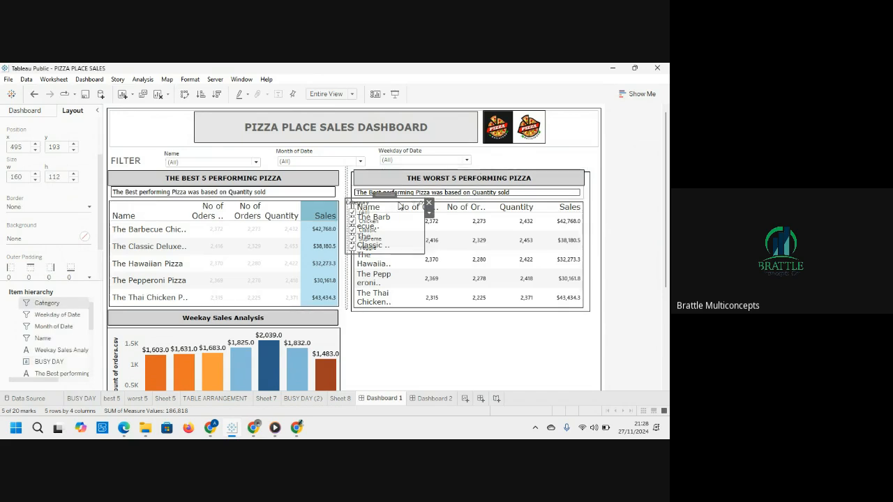
pyautogui.moveTo(384, 196); pyautogui.dragTo(524, 150)
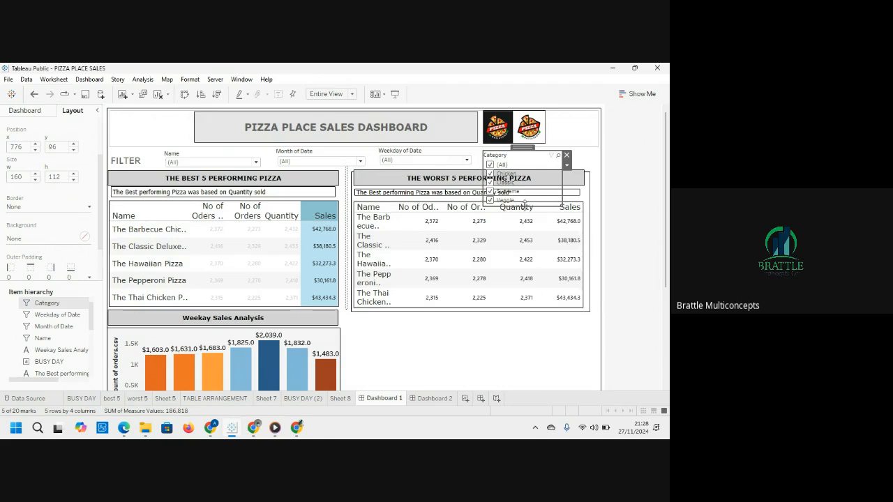
pyautogui.moveTo(524, 203); pyautogui.dragTo(587, 158)
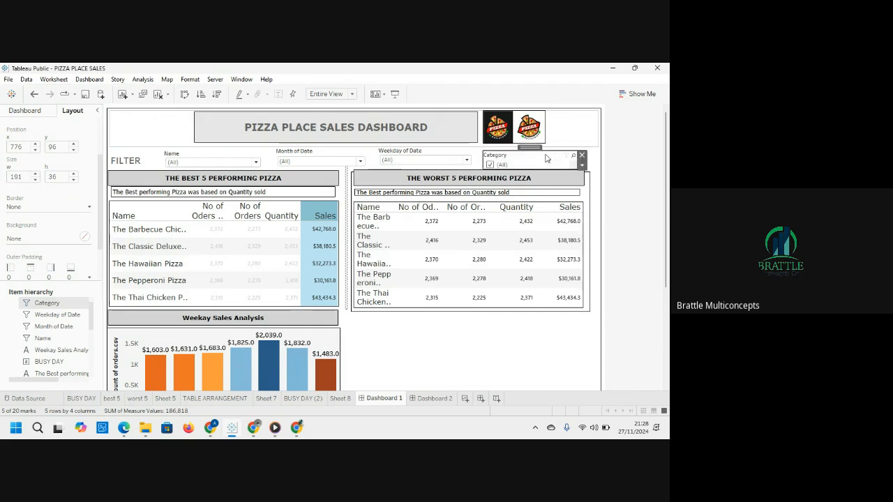
# Change the Category filter to a single-value dropdown and reset its selection to (All).
pyautogui.click(582, 167)
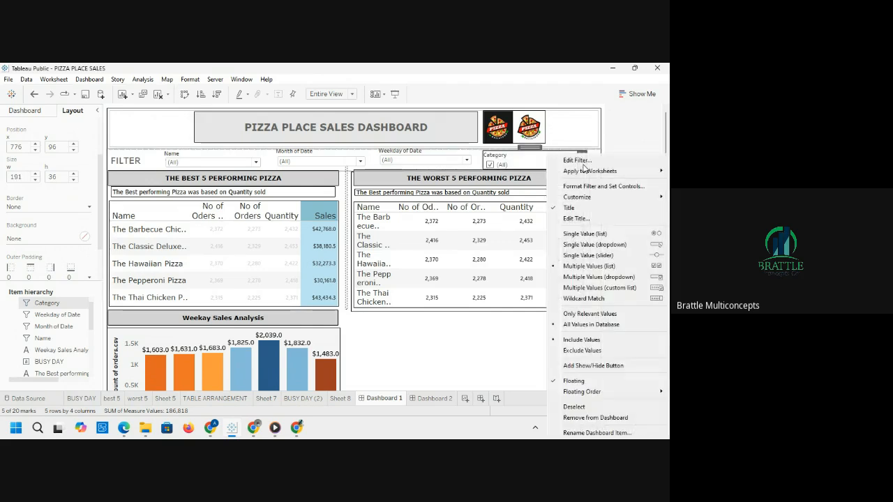
pyautogui.click(584, 235)
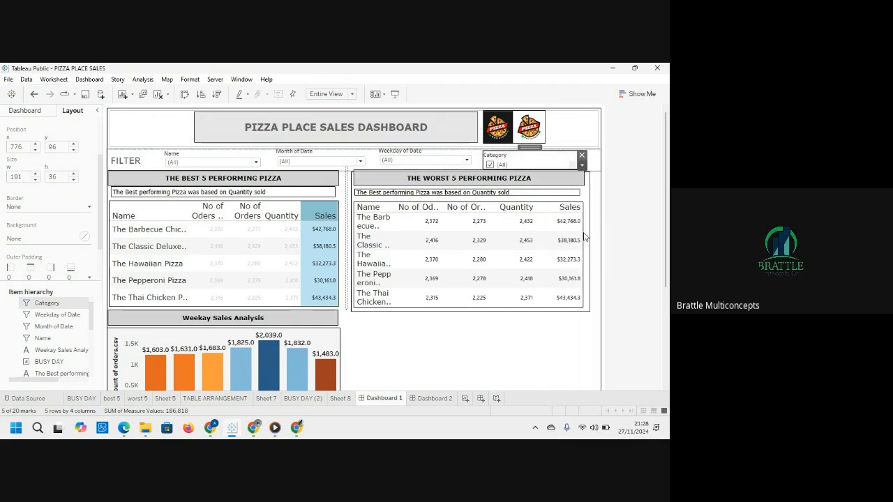
pyautogui.click(583, 168)
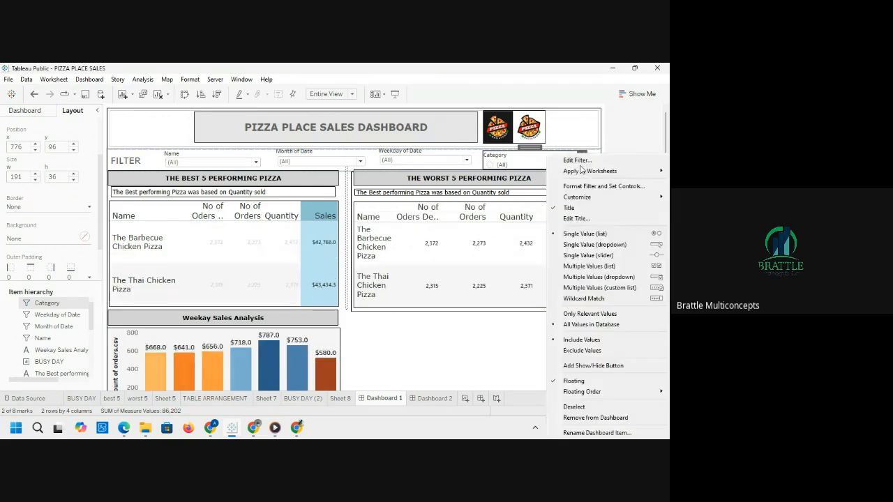
pyautogui.click(653, 246)
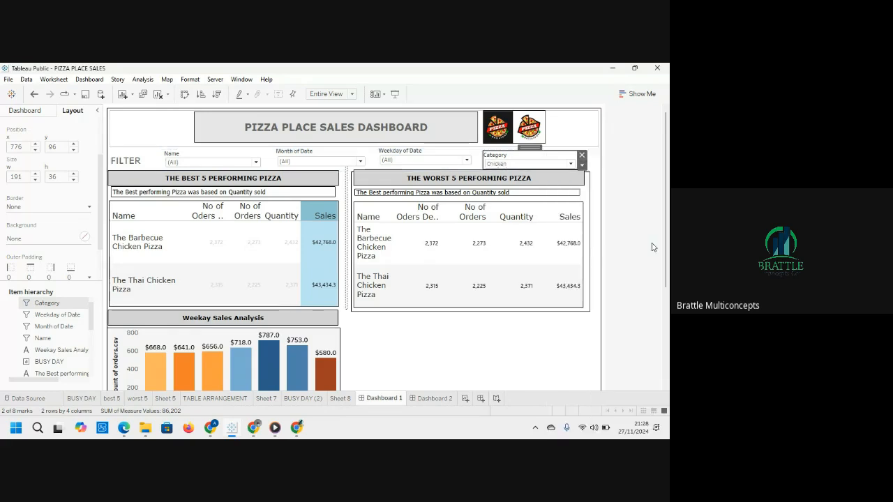
pyautogui.click(571, 164)
pyautogui.click(572, 160)
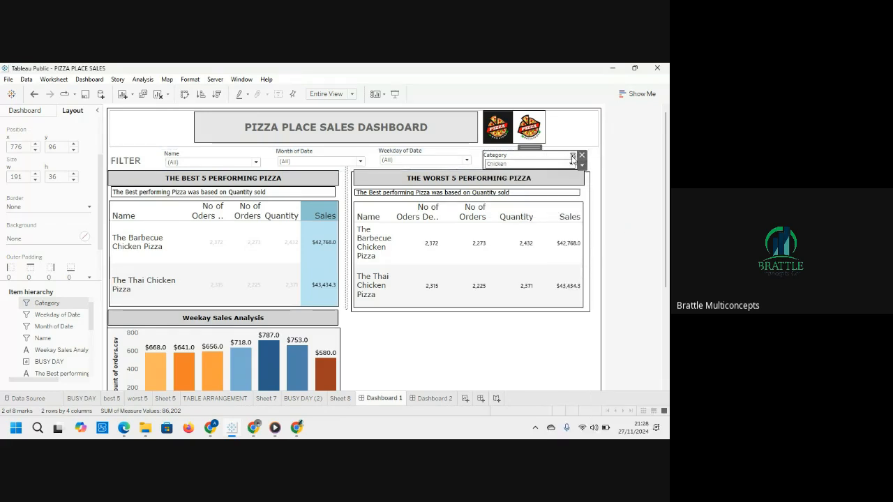
pyautogui.click(572, 157)
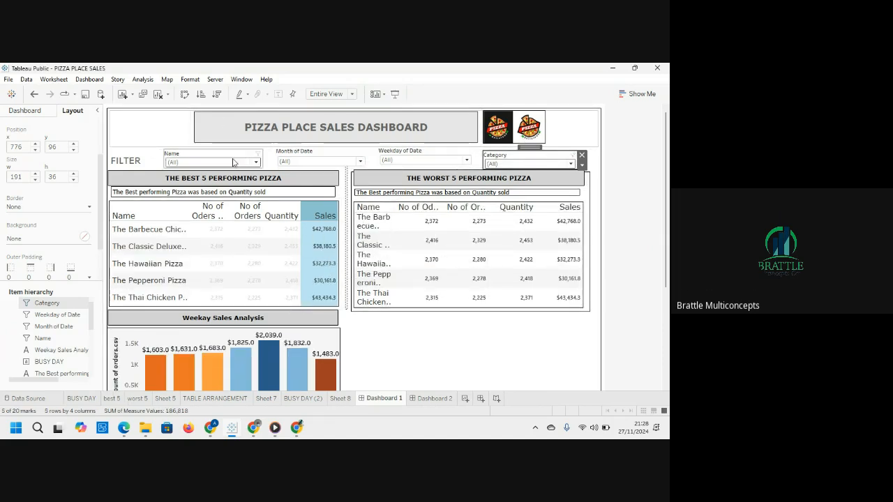
# Give the Name filter a solid border and a light grey background.
pyautogui.click(202, 154)
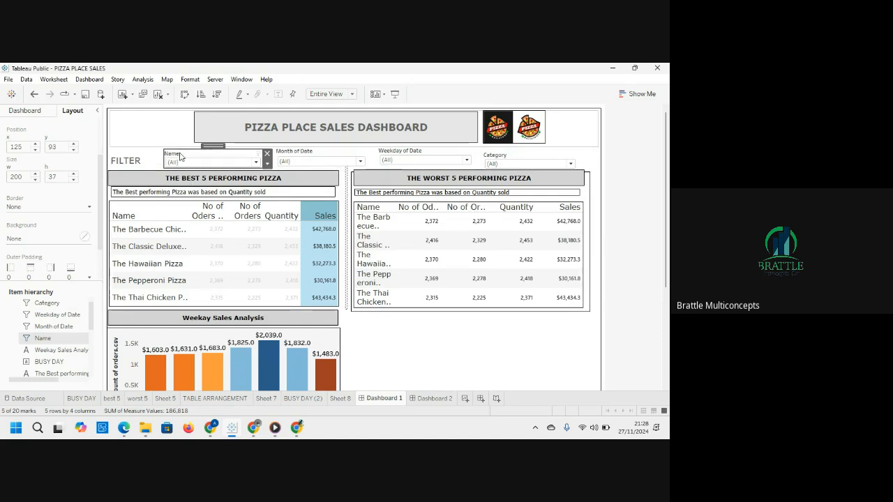
pyautogui.click(89, 210)
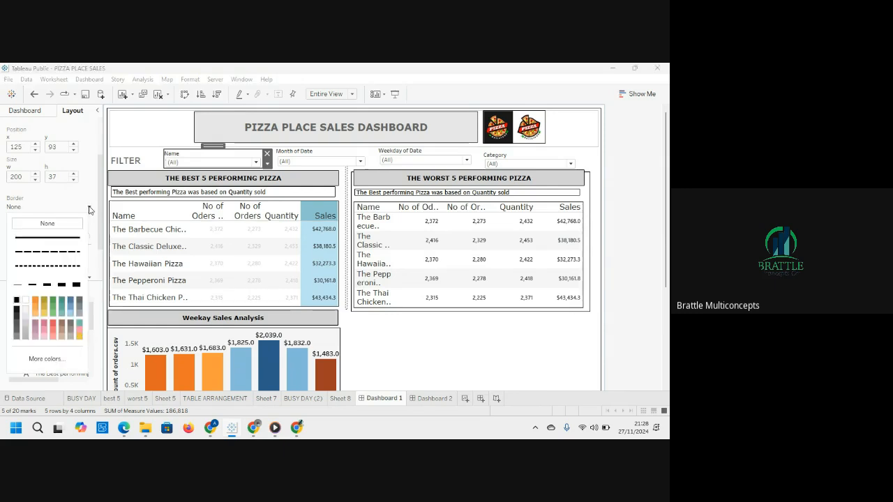
pyautogui.click(49, 237)
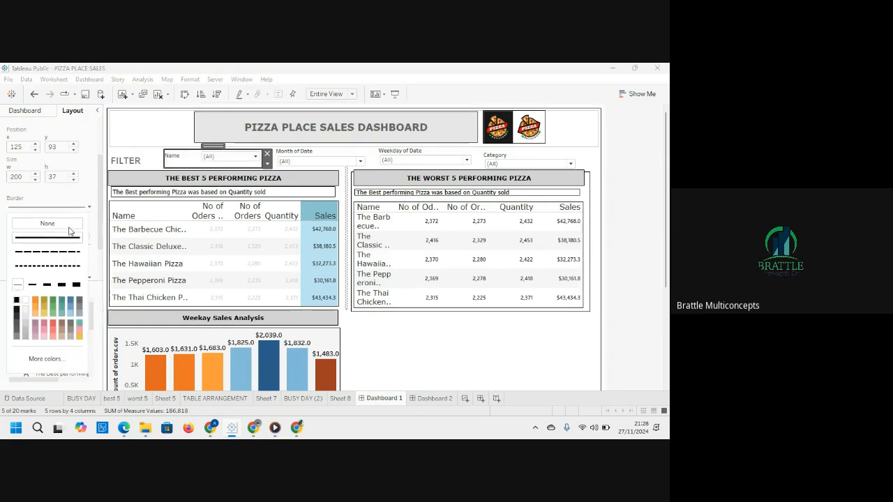
pyautogui.click(77, 210)
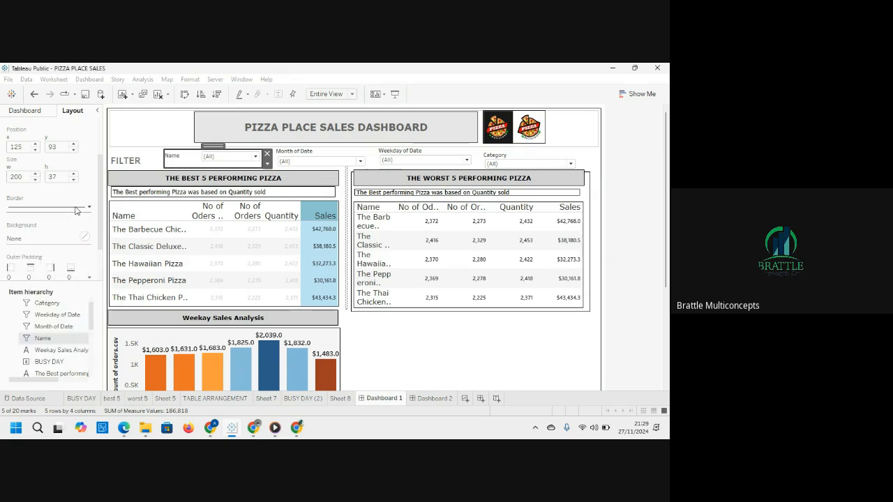
pyautogui.click(49, 238)
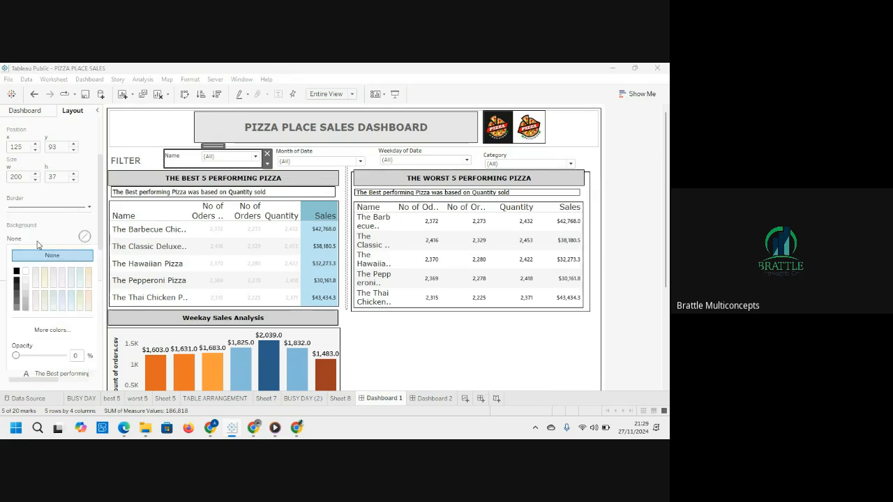
pyautogui.click(24, 291)
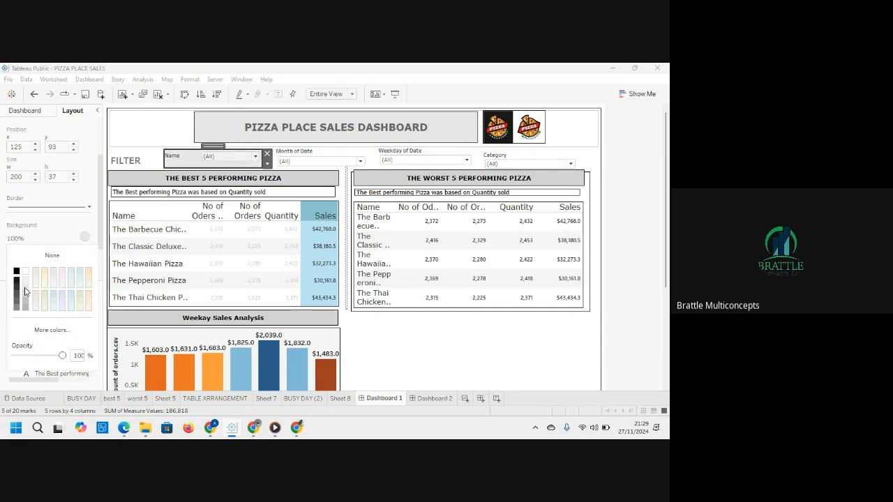
# Give the Month of Date filter a thin solid border and a light grey background.
pyautogui.click(341, 159)
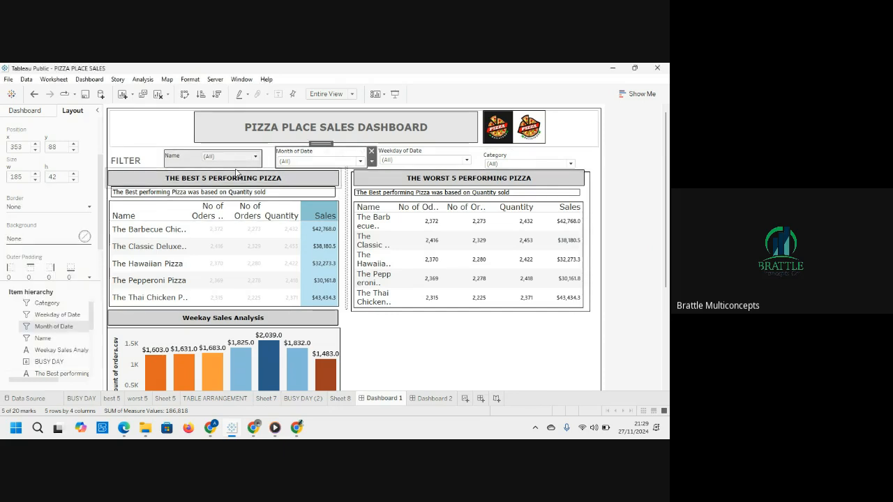
pyautogui.click(87, 211)
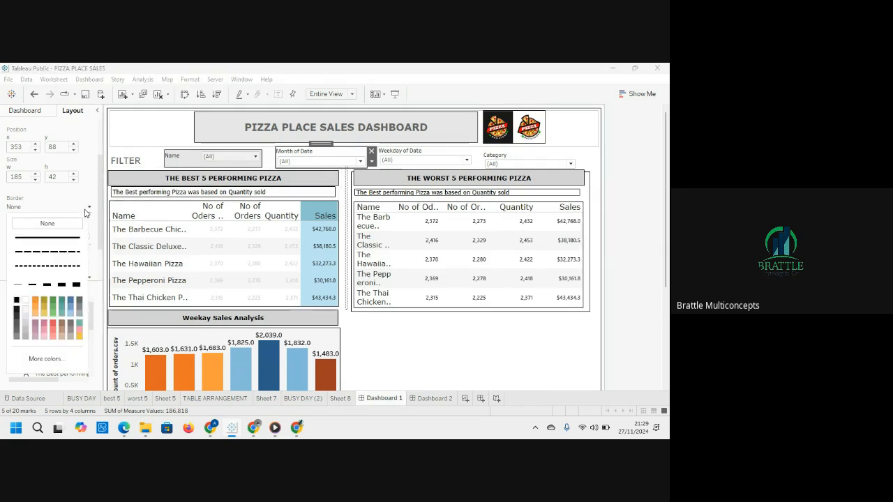
pyautogui.click(17, 286)
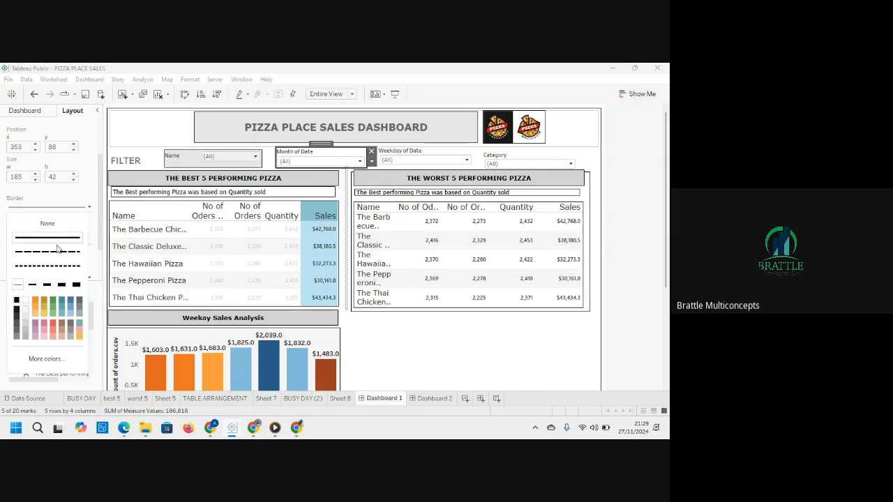
pyautogui.click(67, 211)
pyautogui.click(79, 240)
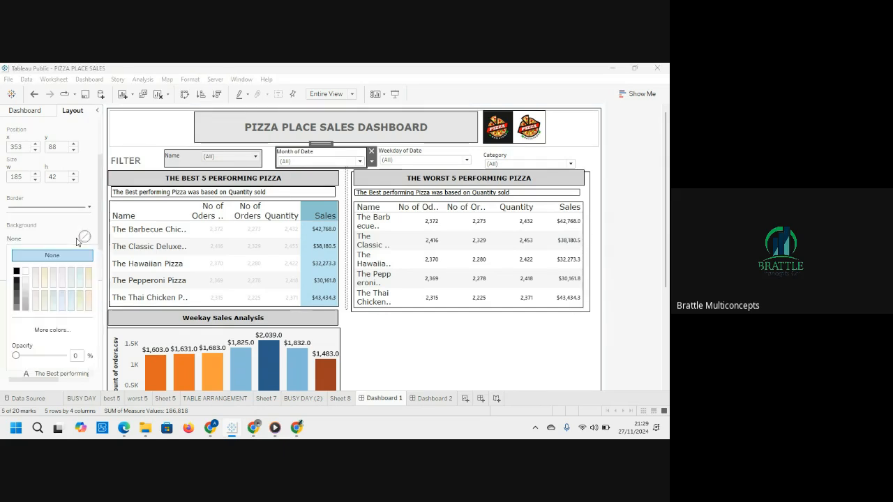
pyautogui.click(25, 288)
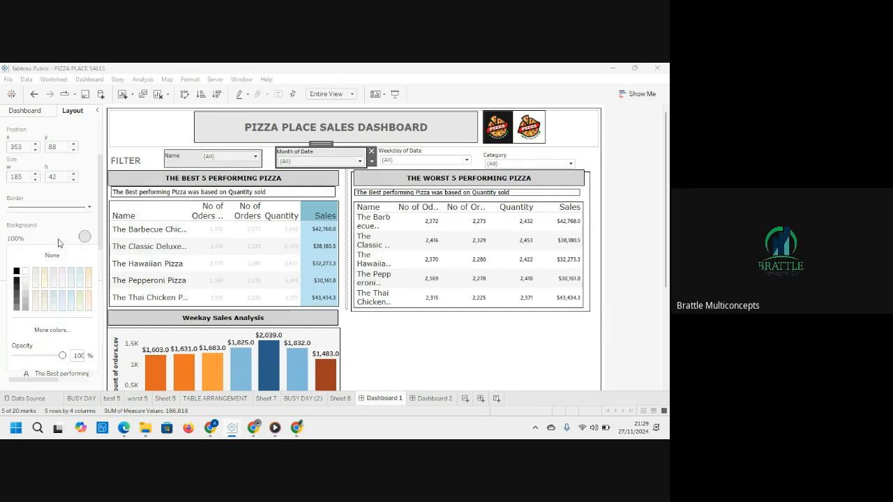
# Give the Weekday of Date filter a thin solid border and a light grey background.
pyautogui.click(429, 150)
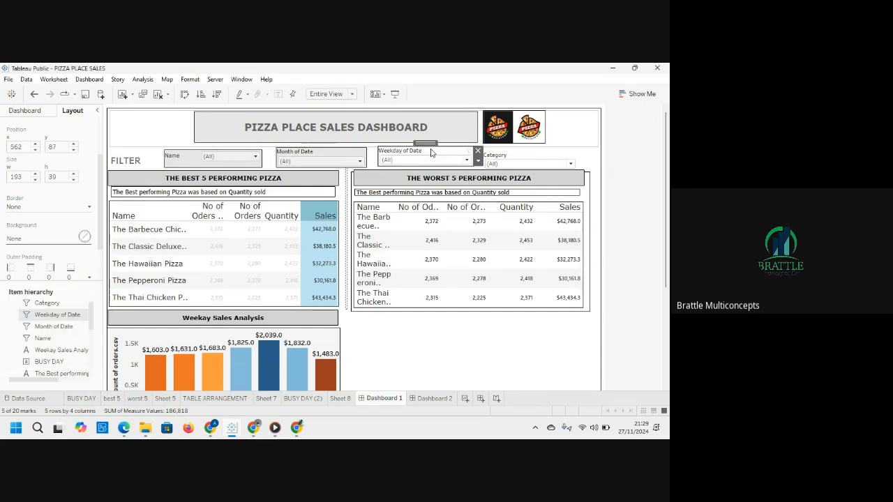
pyautogui.click(76, 208)
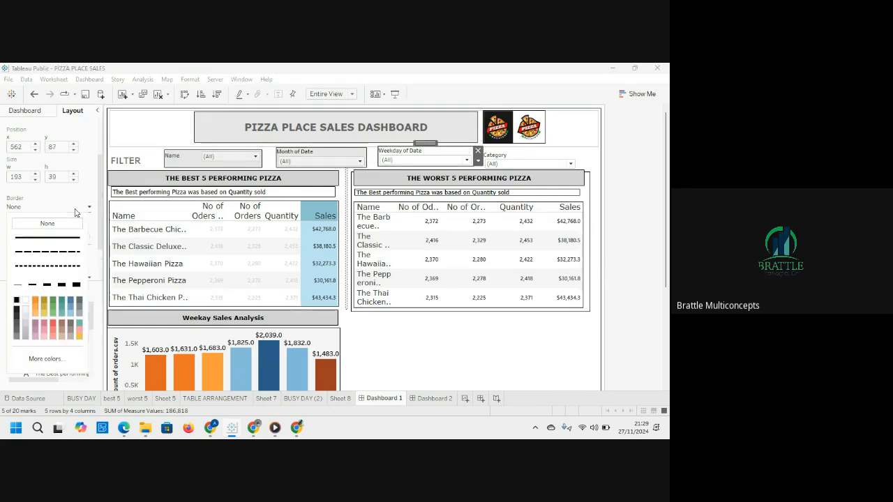
pyautogui.click(19, 286)
pyautogui.click(61, 211)
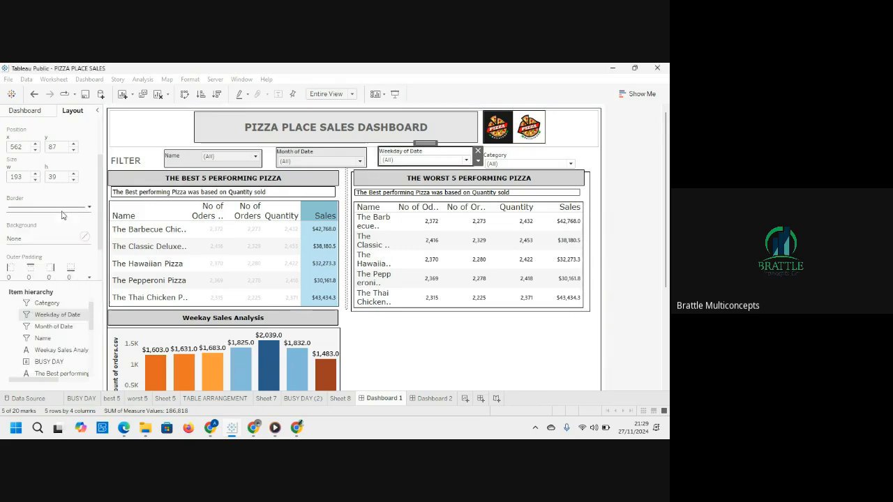
pyautogui.click(48, 240)
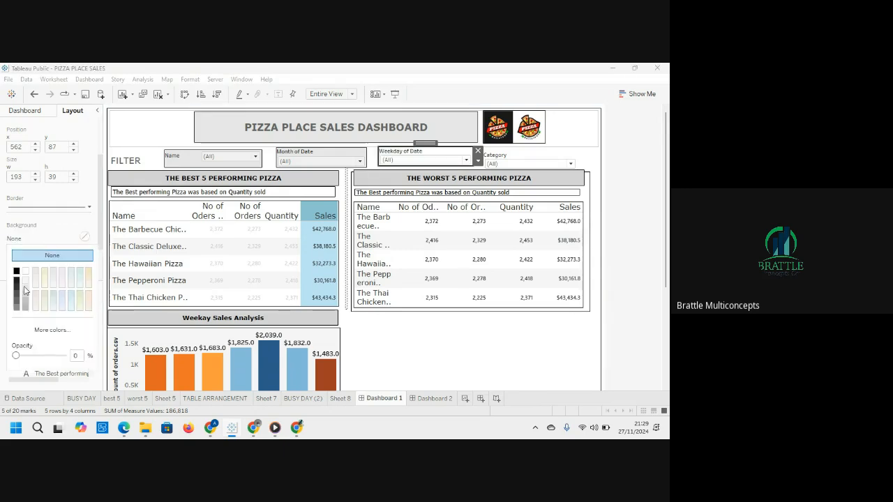
pyautogui.click(36, 286)
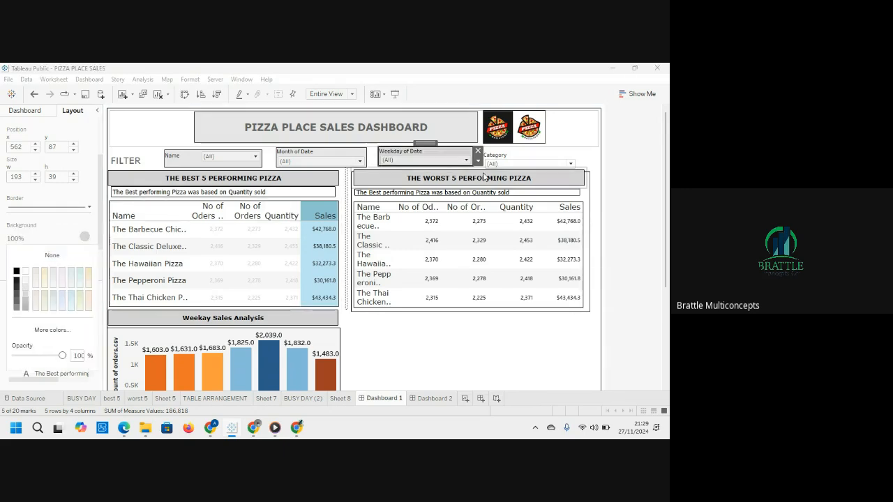
# Move the Category filter up to about x 779, y 90 and nudge the Weekday of Date filter to about x 558.
pyautogui.click(529, 158)
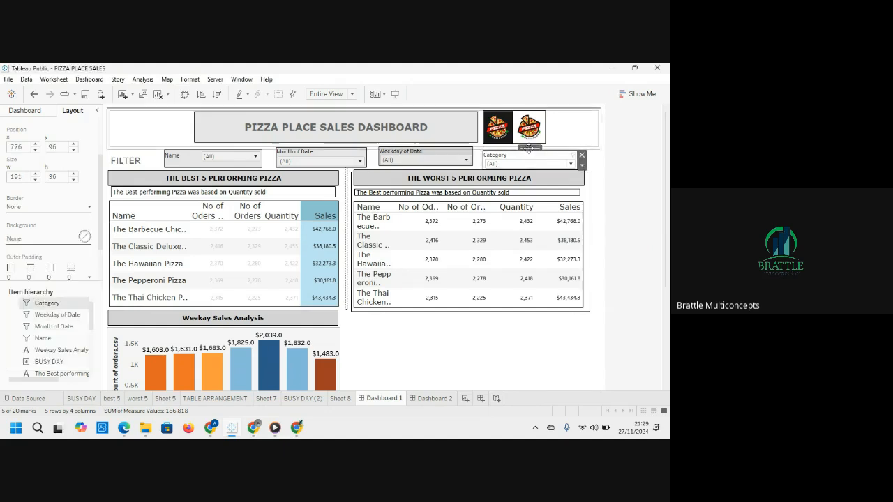
pyautogui.moveTo(528, 148); pyautogui.dragTo(532, 142)
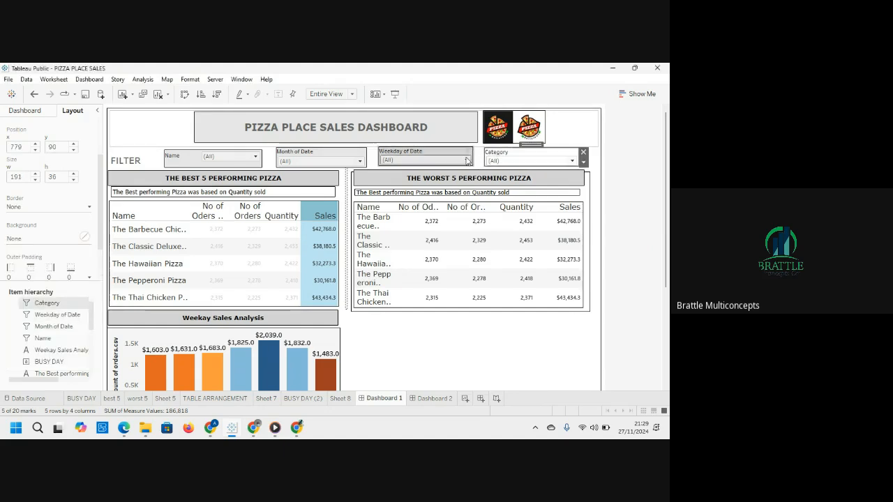
pyautogui.click(423, 151)
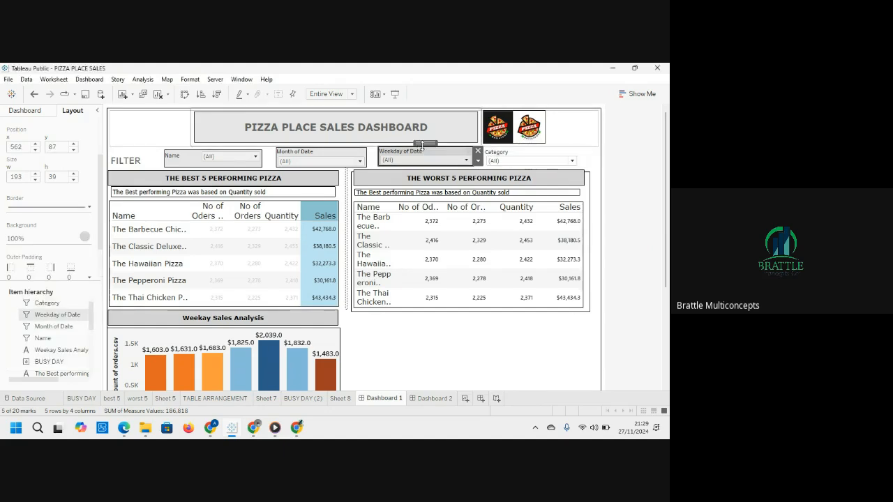
pyautogui.moveTo(422, 145); pyautogui.dragTo(426, 145)
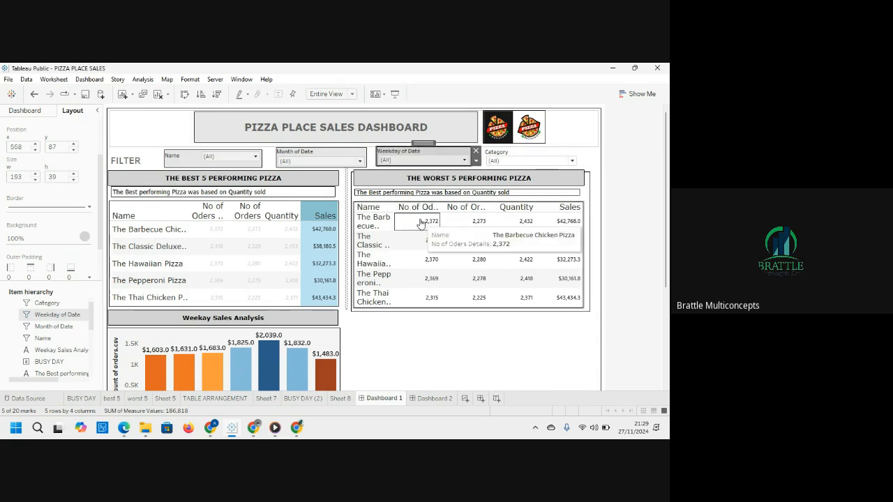
# Give the Category filter a thin solid border and a light grey background.
pyautogui.click(537, 157)
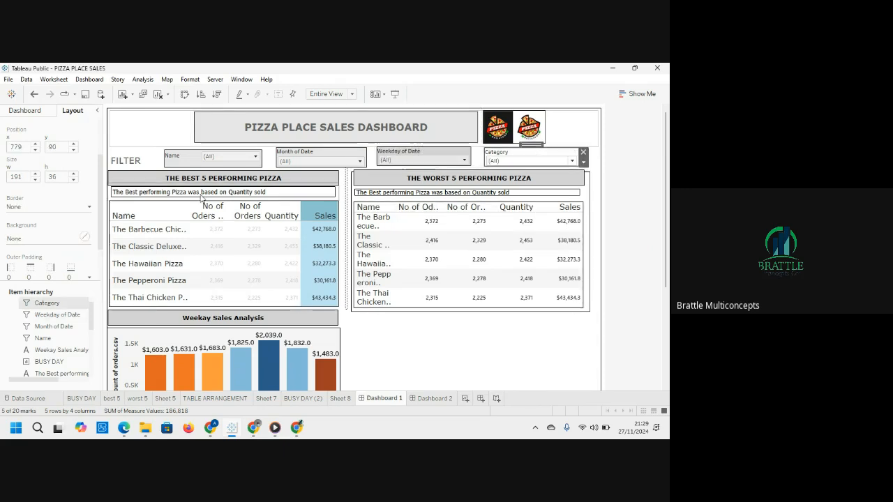
pyautogui.click(72, 210)
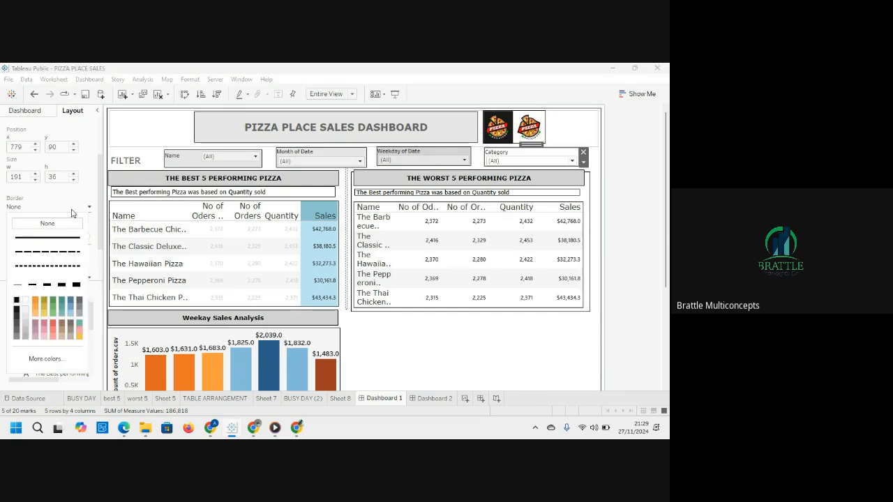
pyautogui.click(62, 238)
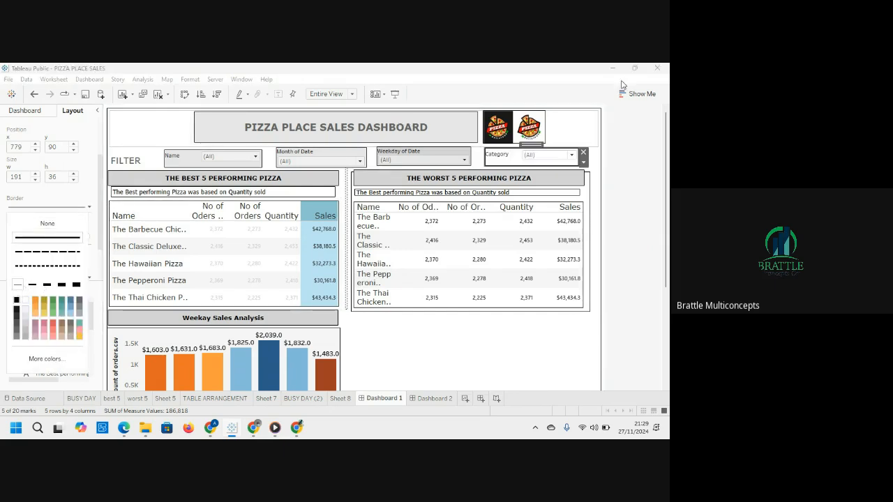
pyautogui.click(72, 222)
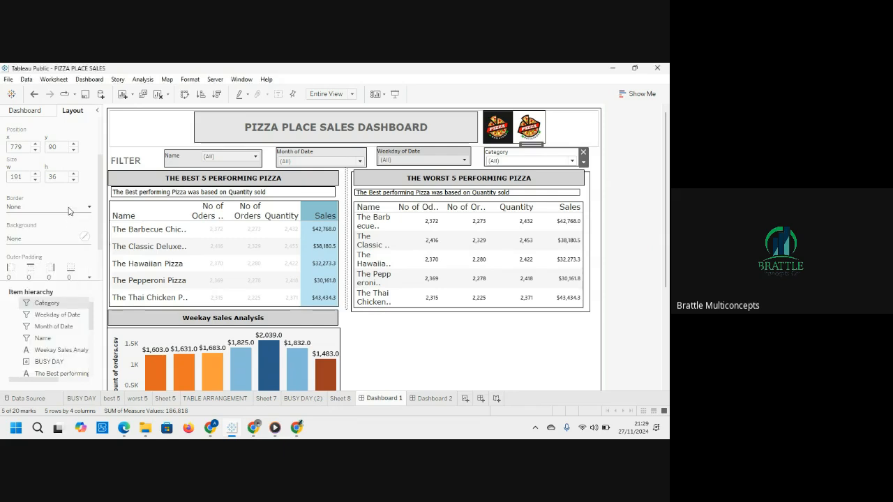
pyautogui.click(68, 210)
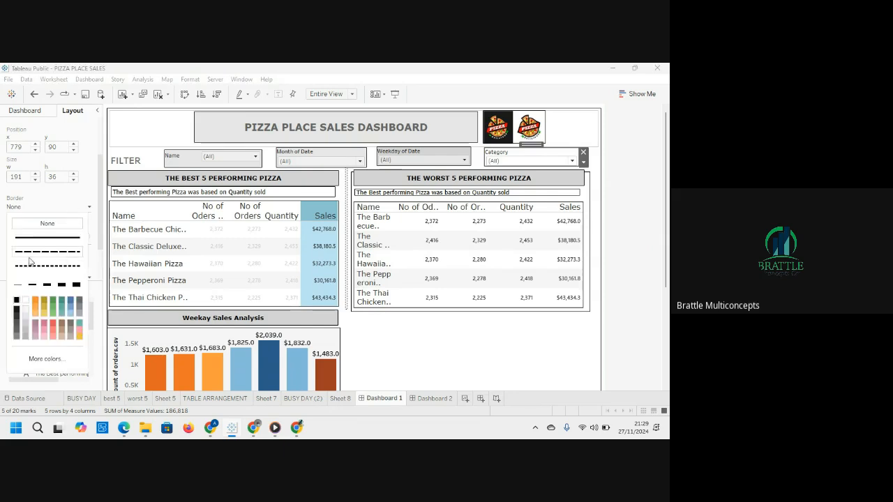
pyautogui.click(62, 237)
pyautogui.click(61, 212)
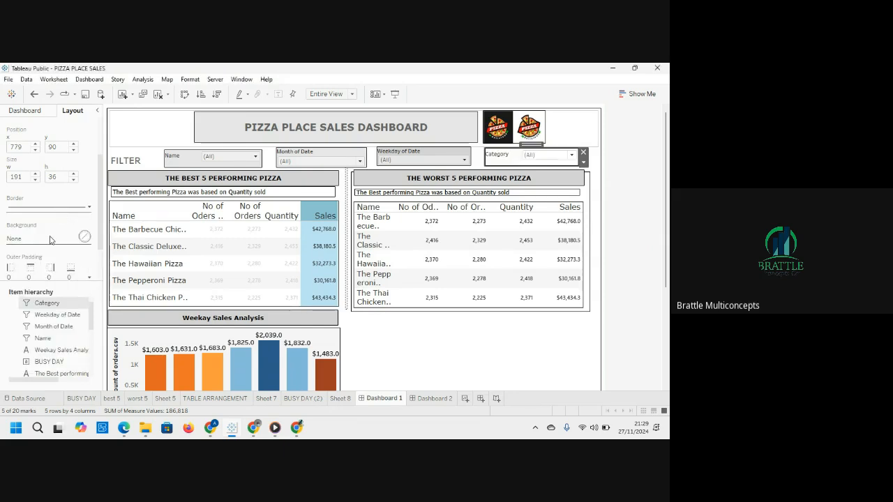
pyautogui.click(50, 240)
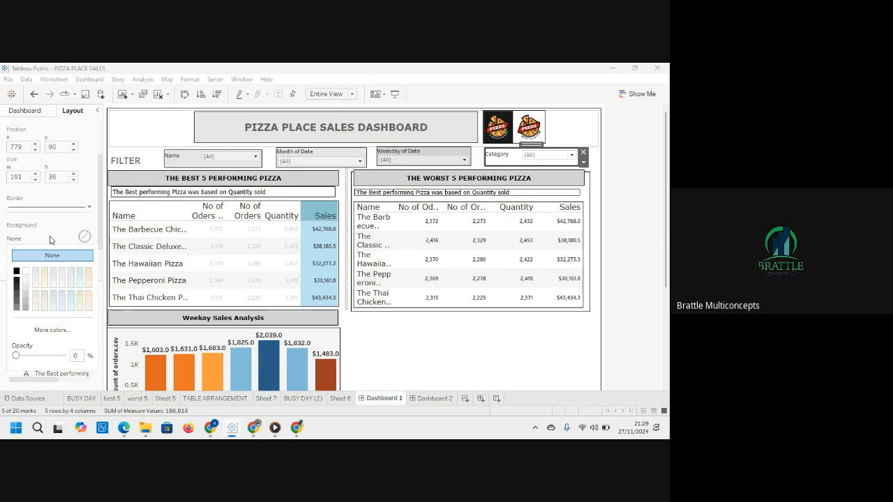
pyautogui.click(25, 289)
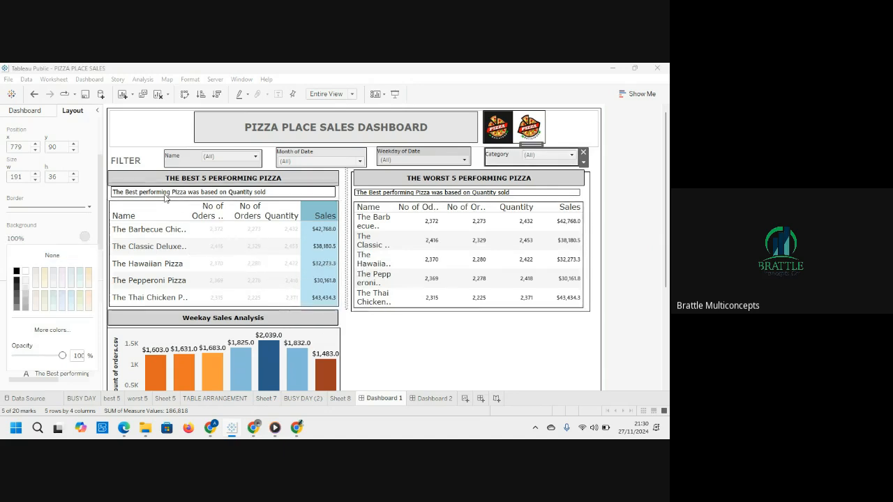
# Give the FILTER label strip behind the filters a thin solid border and a dark grey background.
pyautogui.click(154, 162)
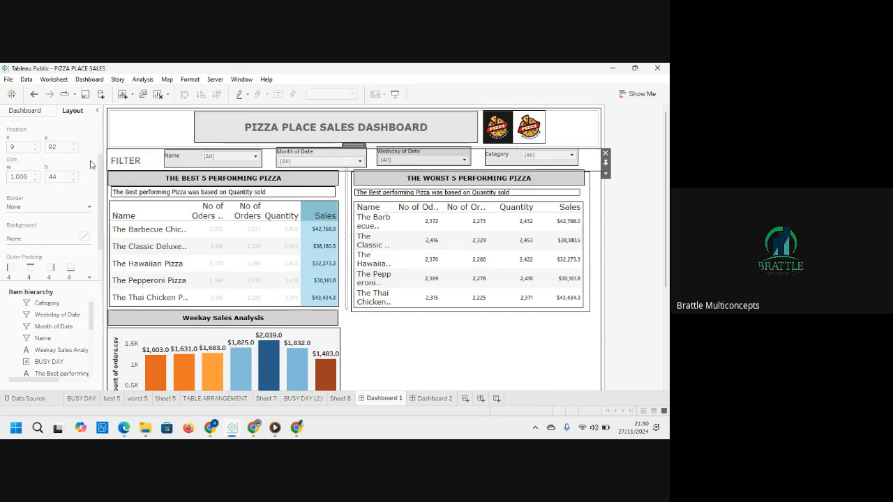
pyautogui.click(88, 209)
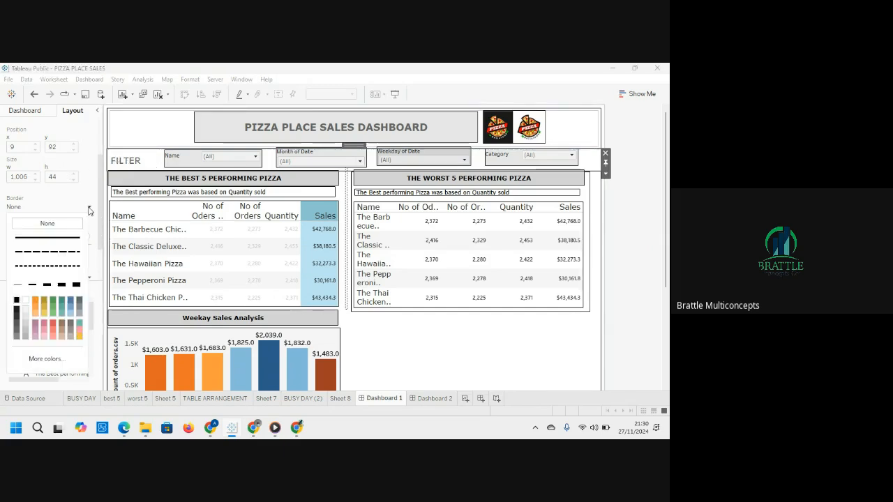
pyautogui.click(46, 240)
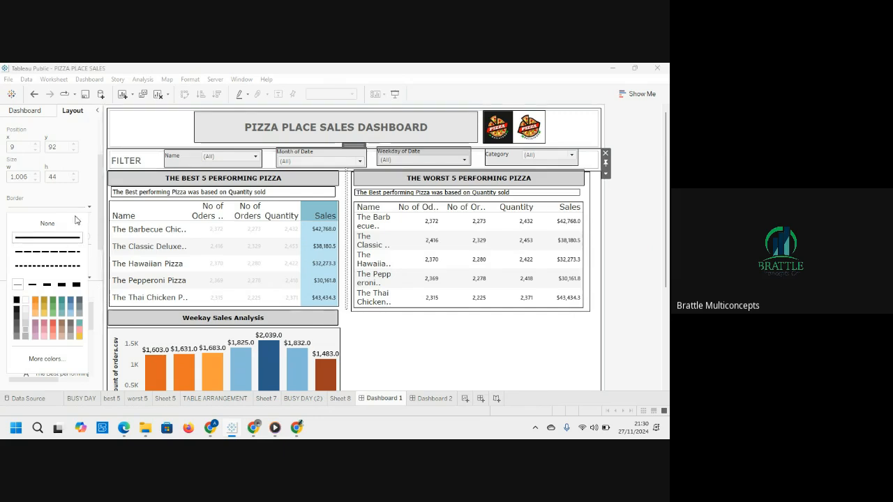
pyautogui.click(70, 207)
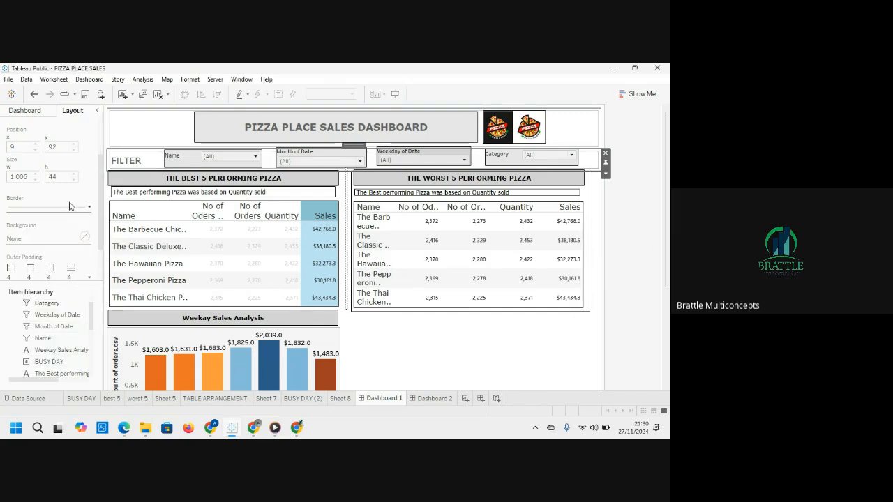
pyautogui.click(85, 239)
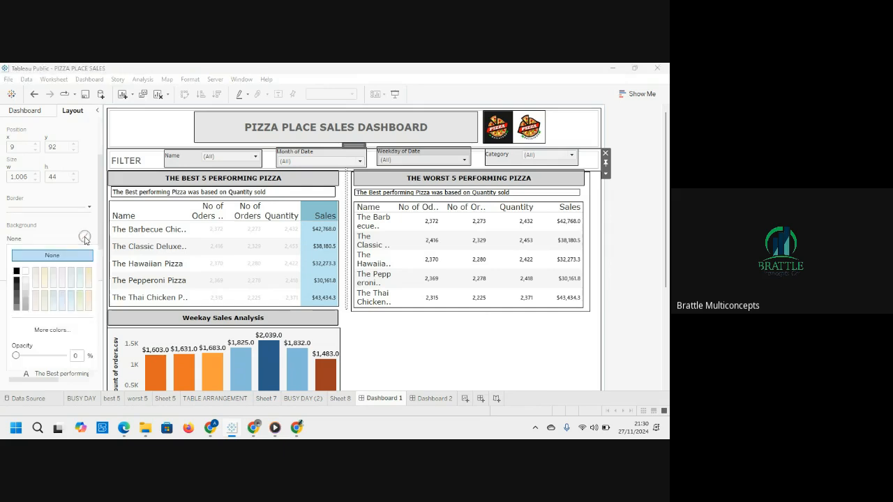
pyautogui.click(17, 290)
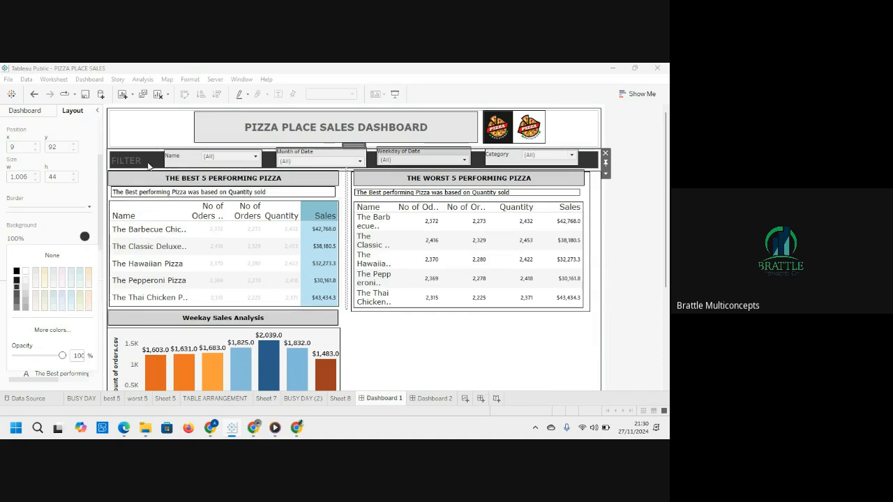
# Change the FILTER label's text colour to white.
pyautogui.click(149, 166)
pyautogui.doubleClick(149, 166)
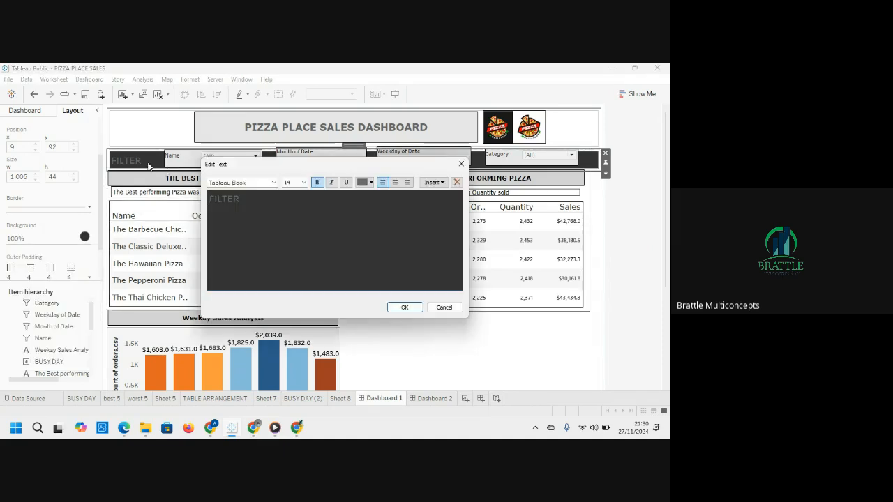
pyautogui.moveTo(301, 199); pyautogui.dragTo(185, 207)
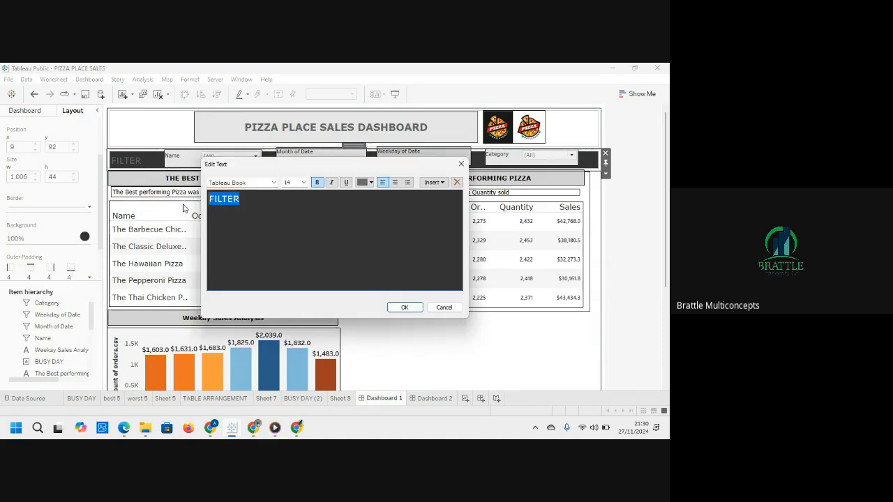
pyautogui.click(371, 183)
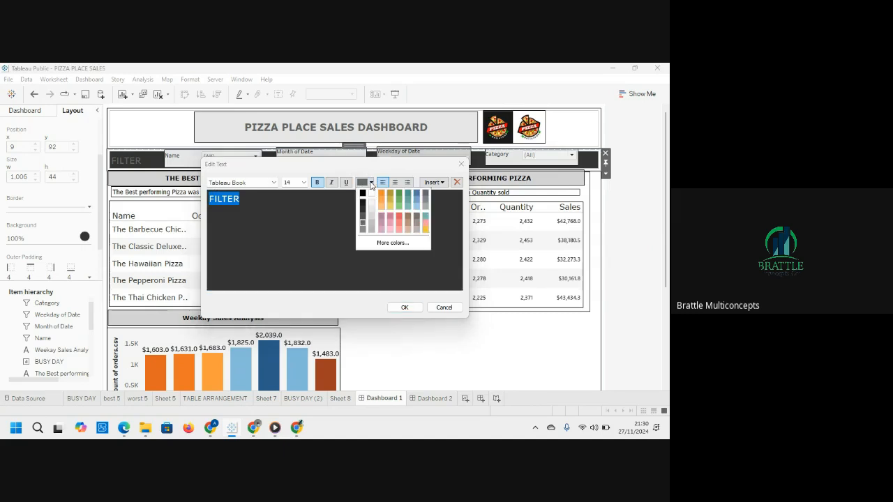
pyautogui.click(372, 194)
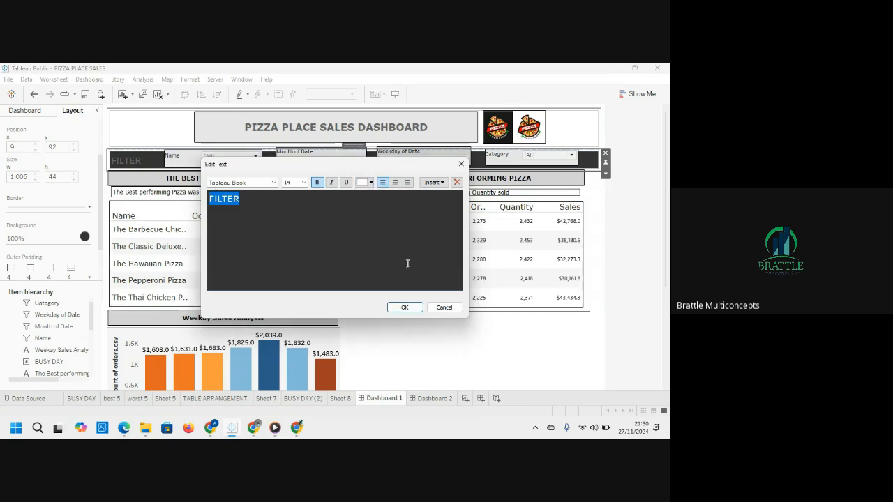
pyautogui.click(405, 308)
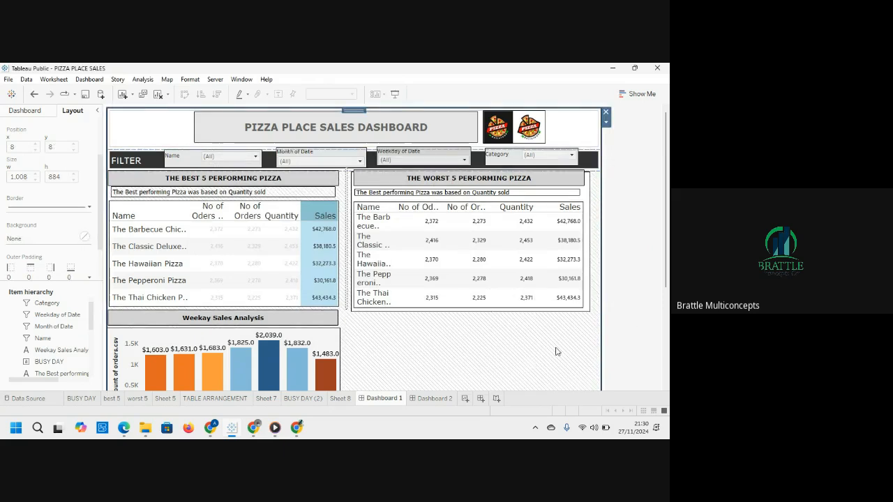
# Show the dashboard in presentation mode and try the Weekday of Date filter with Monday.
pyautogui.click(400, 101)
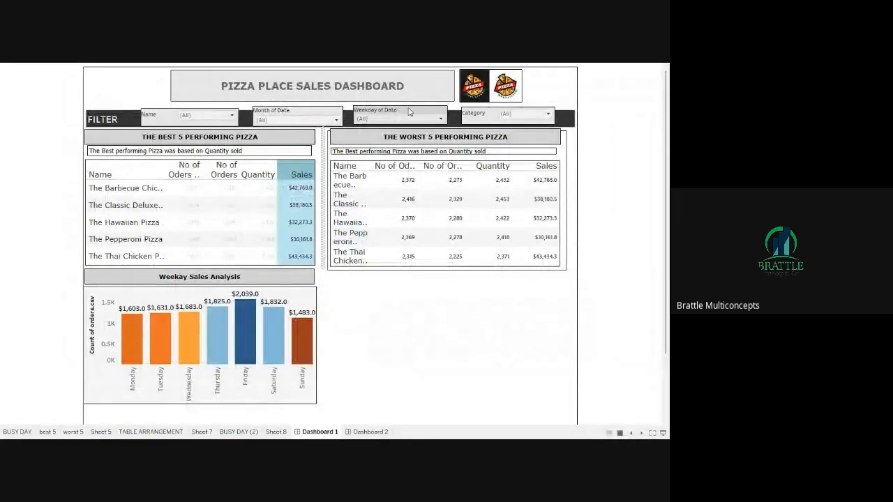
pyautogui.click(440, 118)
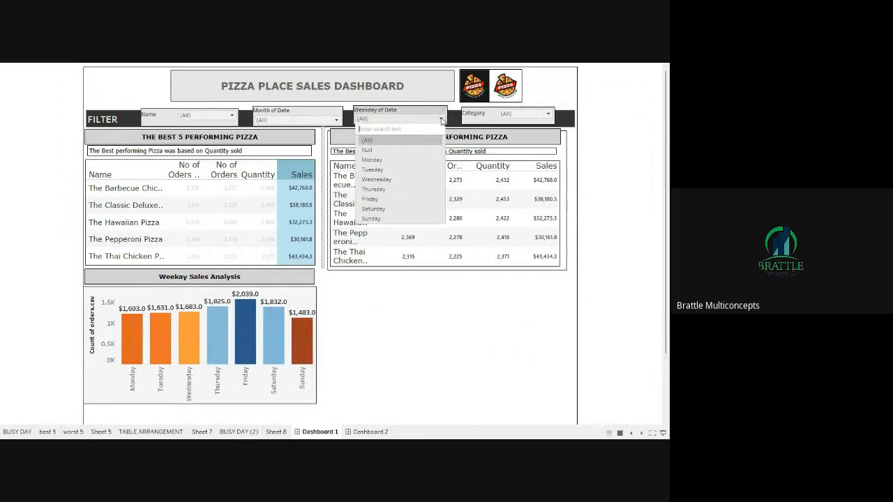
pyautogui.click(381, 160)
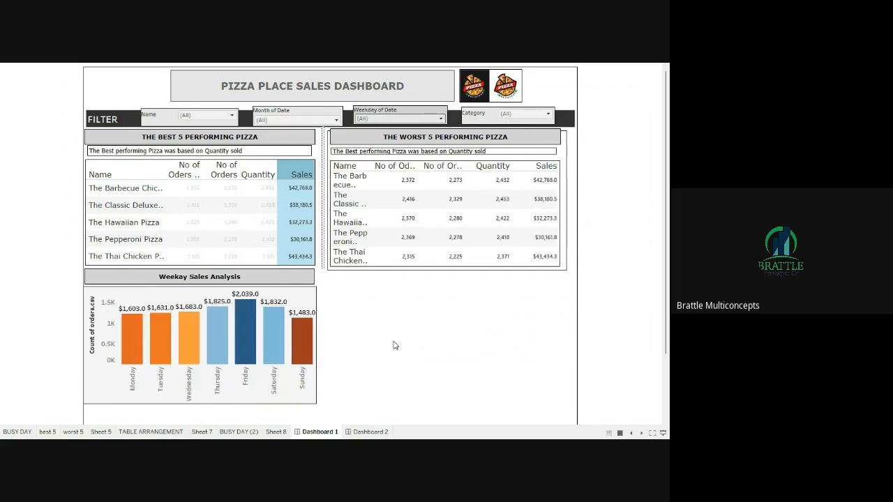
# Test the Month of Date filter with February, clearing it again before leaving presentation mode.
pyautogui.click(338, 120)
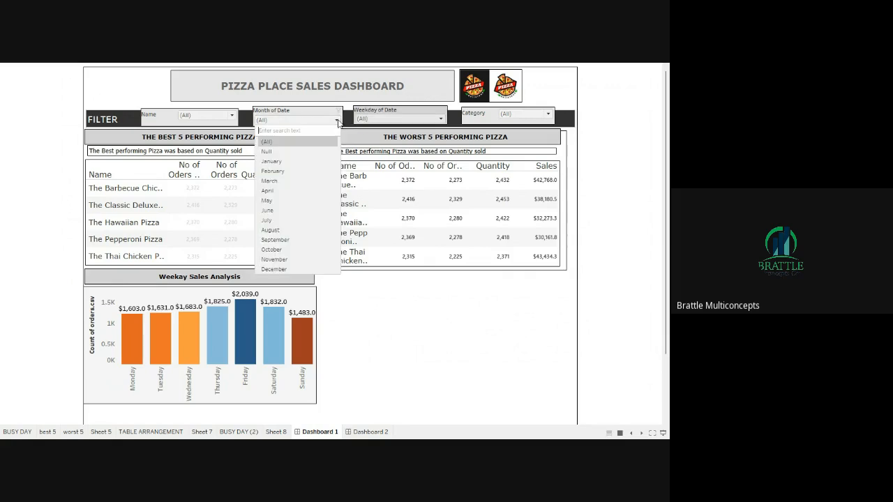
pyautogui.click(272, 170)
pyautogui.click(279, 176)
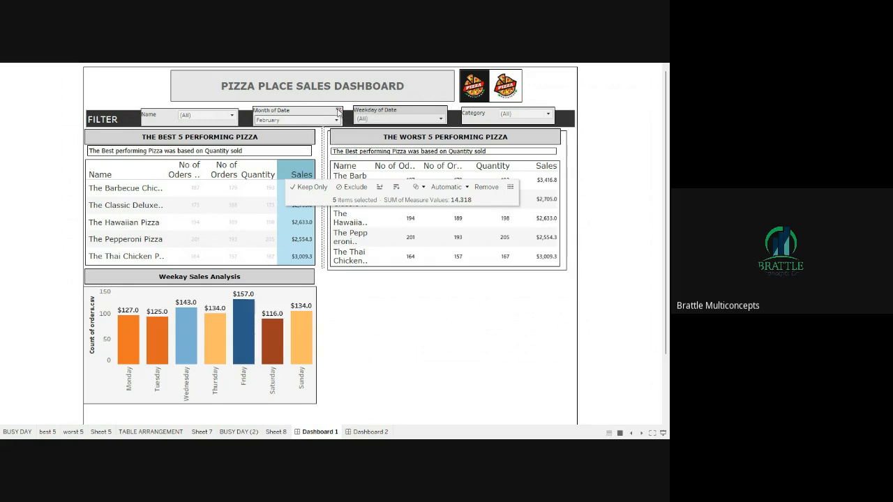
pyautogui.click(338, 112)
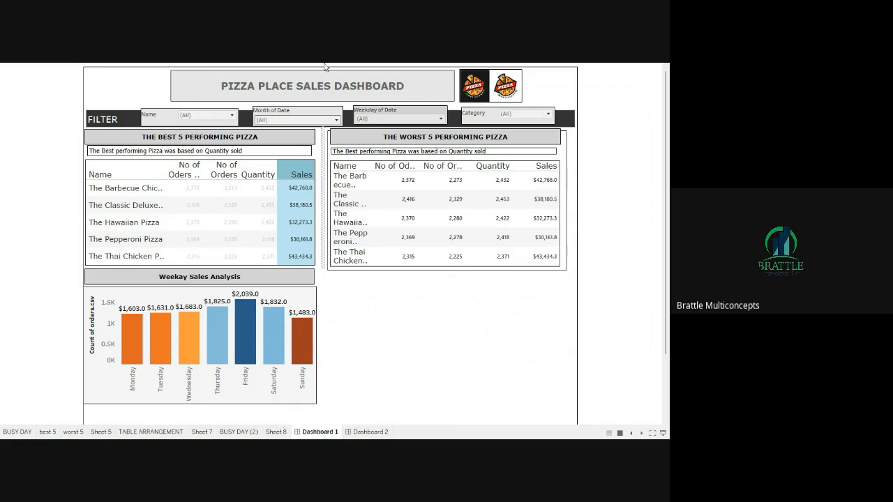
pyautogui.press('Escape')
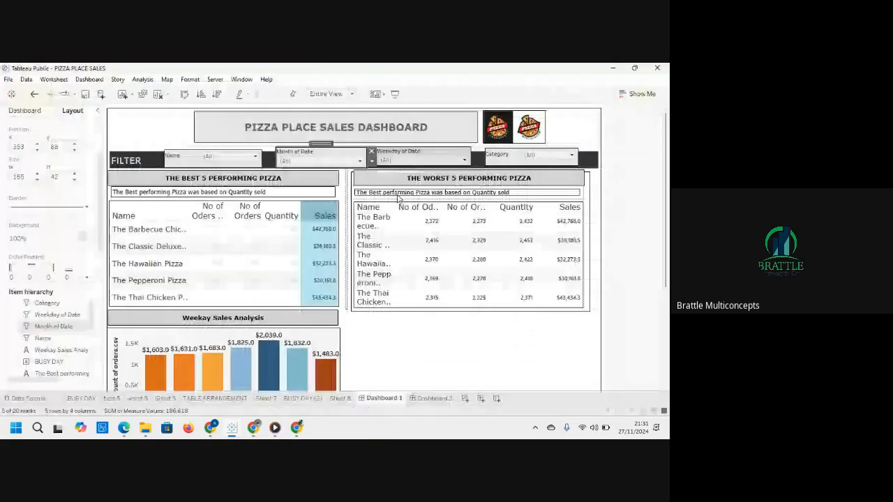
# Add the TABLE ARRANGEMENT sheet to the dashboard as a floating item.
pyautogui.click(437, 351)
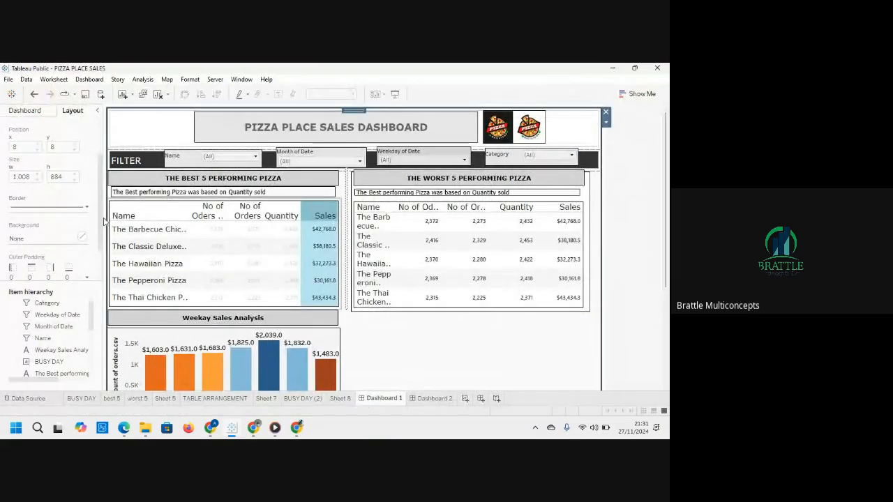
pyautogui.click(40, 114)
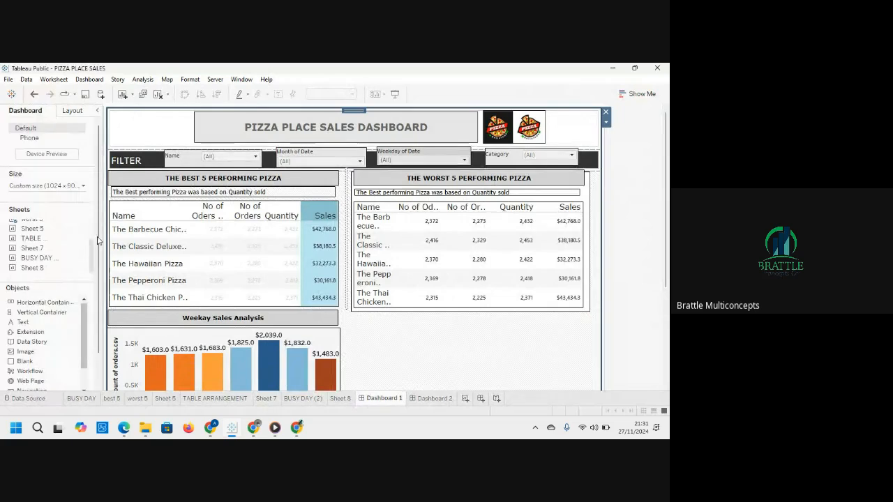
pyautogui.moveTo(33, 260)
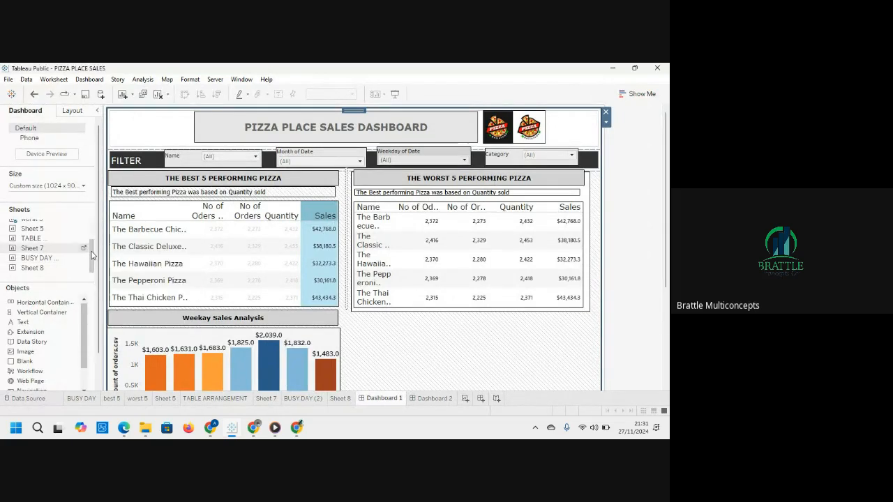
pyautogui.moveTo(38, 242)
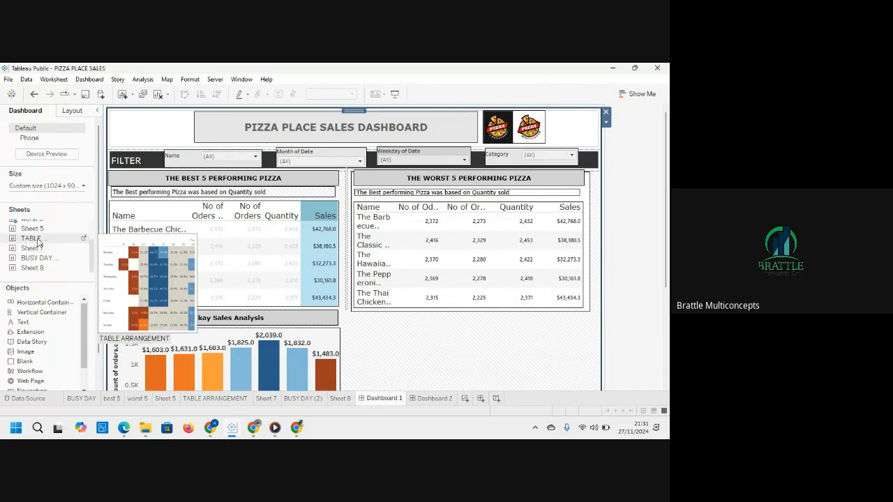
pyautogui.moveTo(39, 242); pyautogui.dragTo(422, 335)
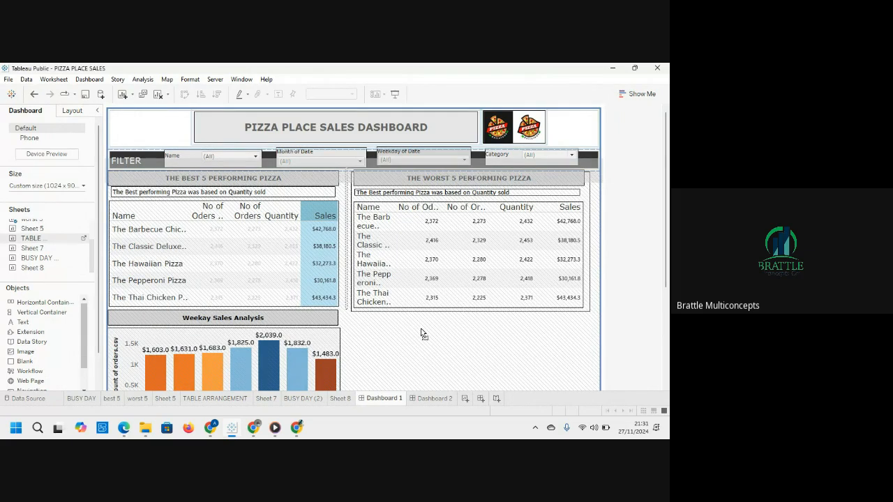
pyautogui.moveTo(437, 355); pyautogui.dragTo(437, 354)
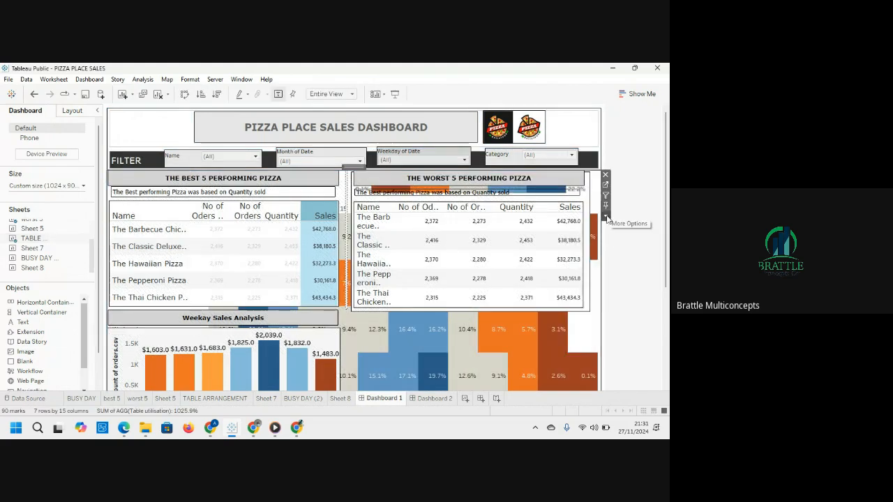
pyautogui.click(606, 218)
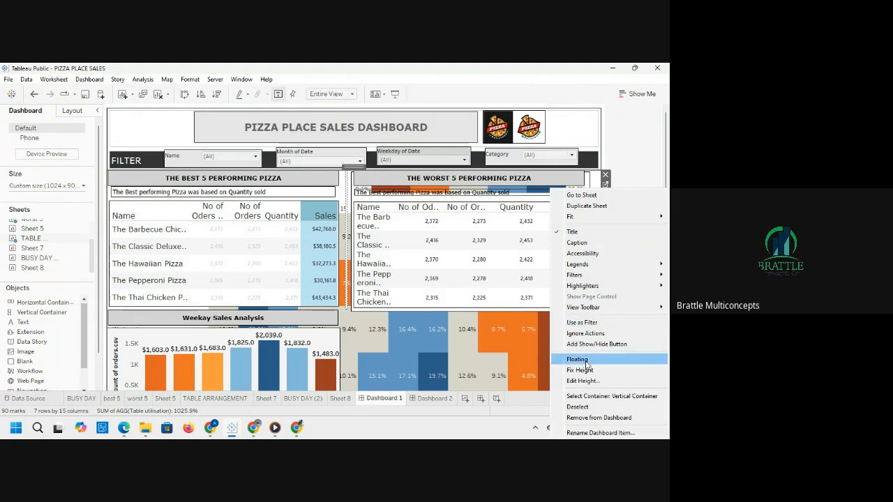
pyautogui.click(586, 363)
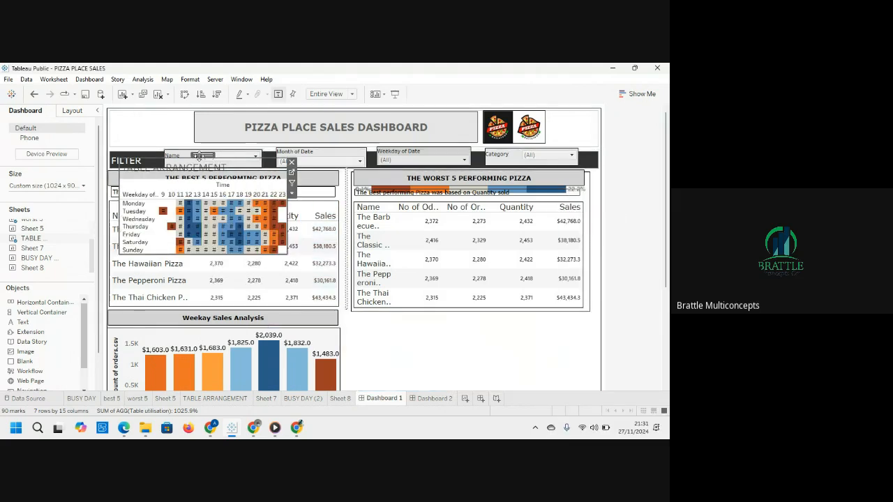
# Place the TABLE ARRANGEMENT heatmap beneath the worst 5 pizza table and enlarge it towards the dashboard's right edge.
pyautogui.moveTo(199, 154); pyautogui.dragTo(428, 314)
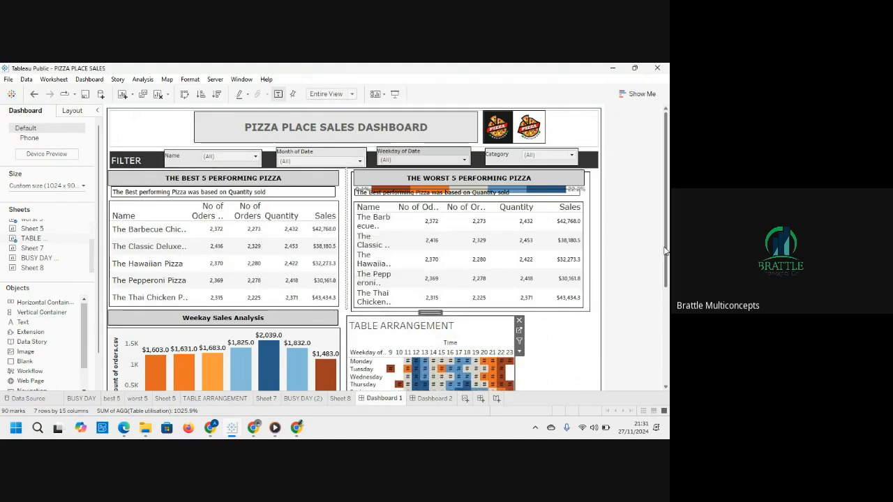
pyautogui.moveTo(667, 286); pyautogui.dragTo(667, 353)
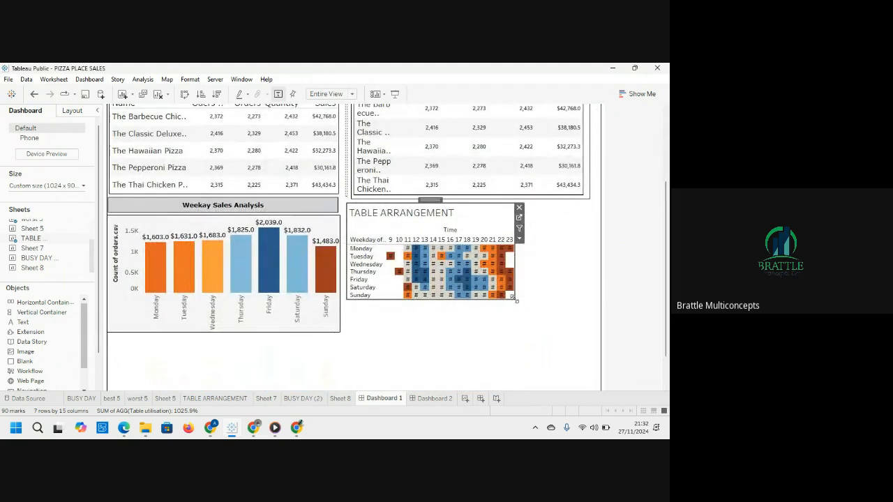
pyautogui.moveTo(517, 300); pyautogui.dragTo(595, 335)
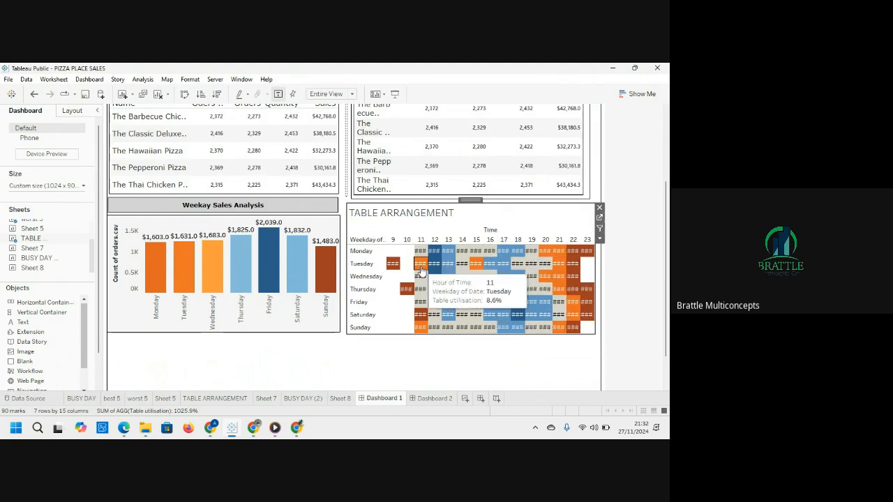
# Set the TABLE ARRANGEMENT worksheet's fit to Standard and return to Dashboard 1.
pyautogui.click(207, 399)
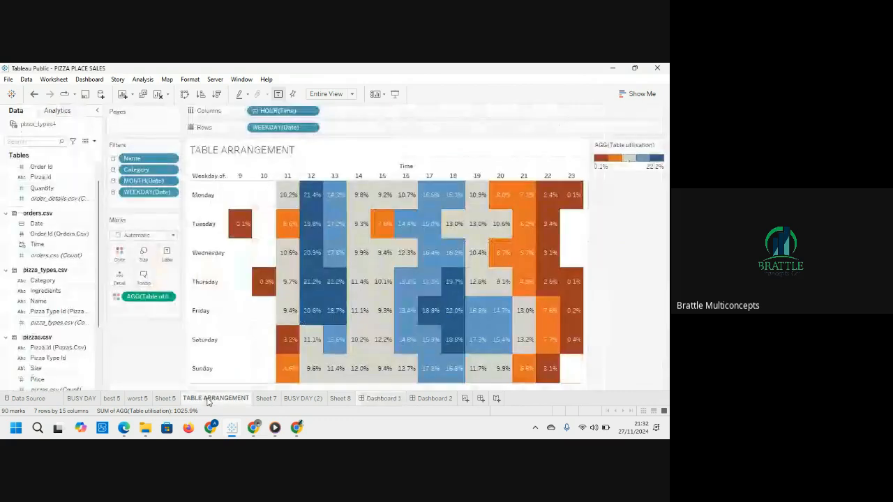
pyautogui.click(352, 95)
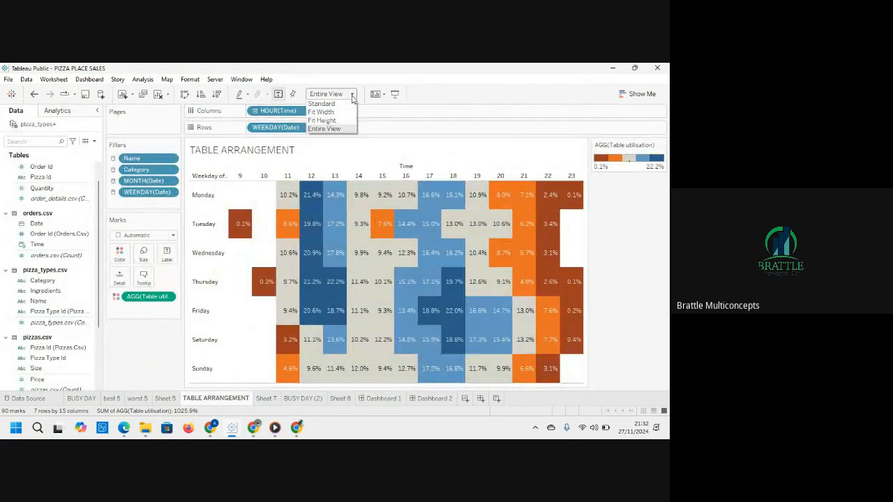
pyautogui.click(321, 103)
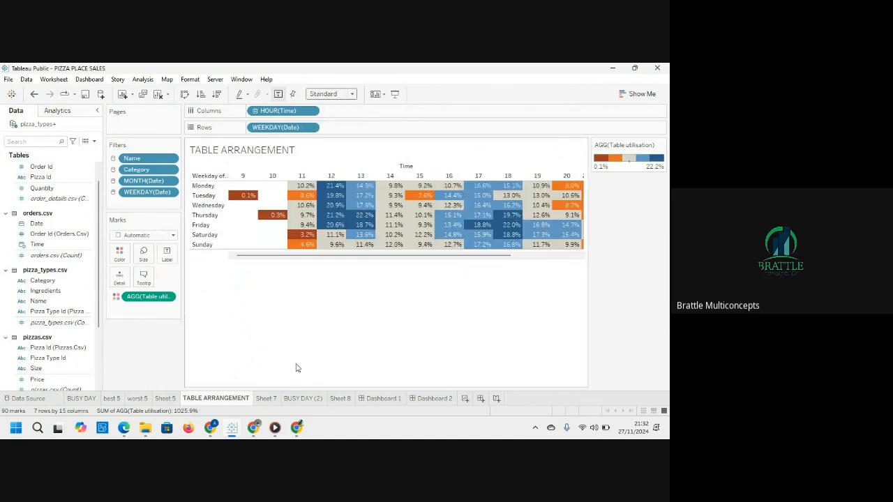
pyautogui.click(383, 398)
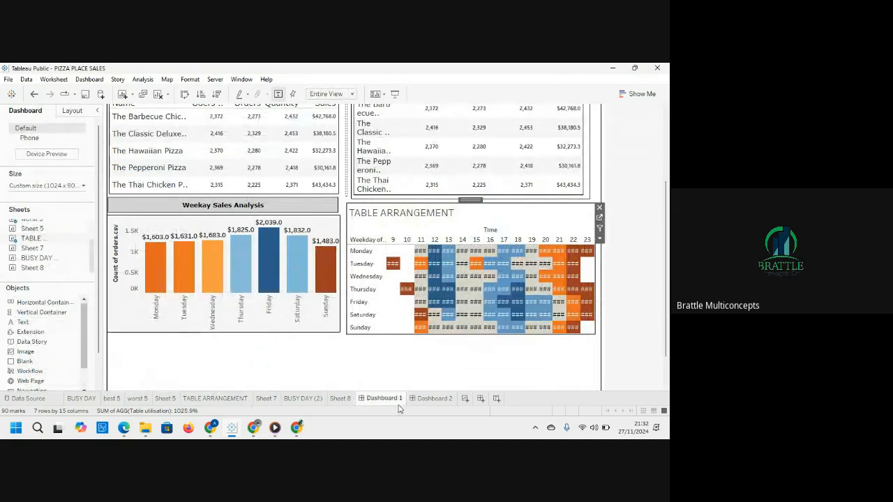
# Reduce the worksheet font size on the TABLE ARRANGEMENT sheet and go back to Dashboard 1.
pyautogui.click(231, 400)
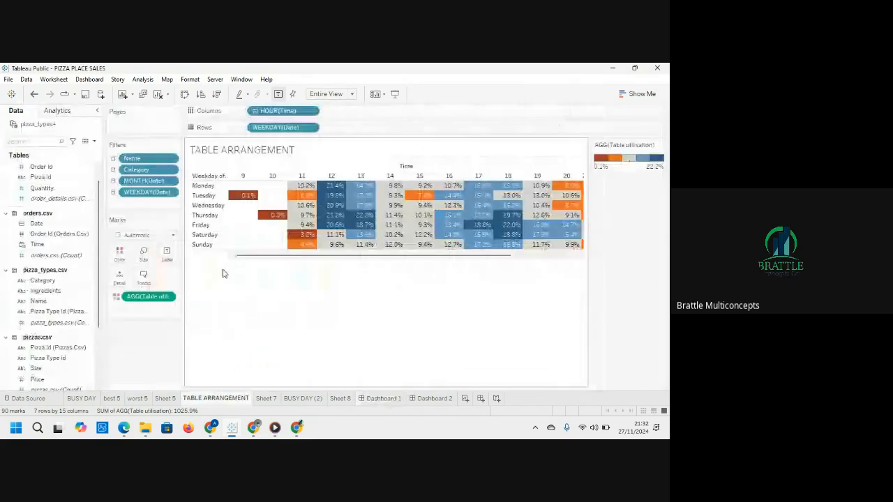
pyautogui.rightClick(243, 195)
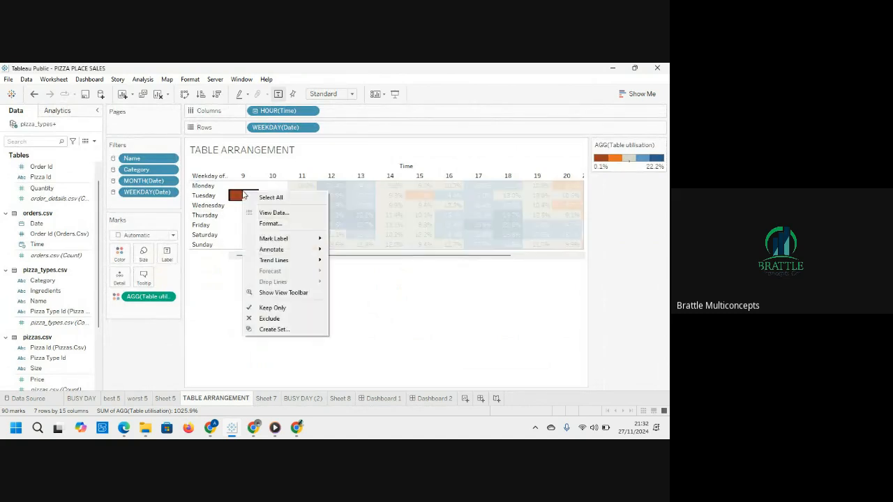
pyautogui.click(271, 223)
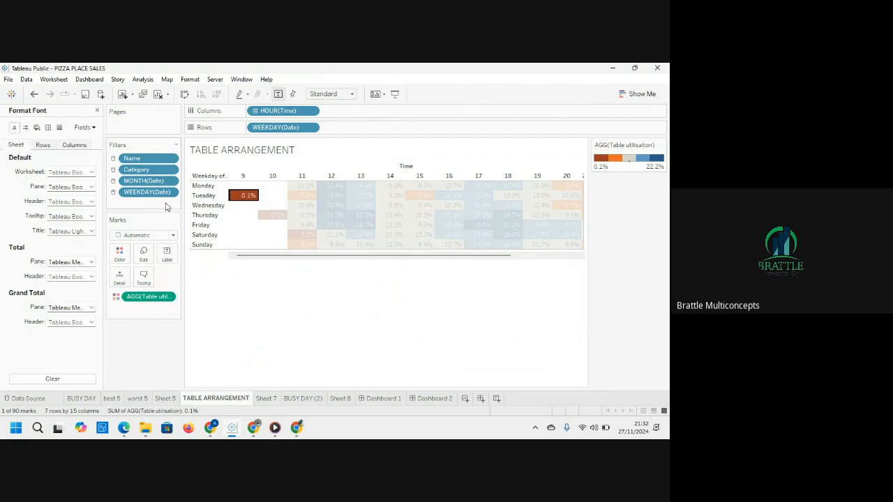
pyautogui.click(90, 172)
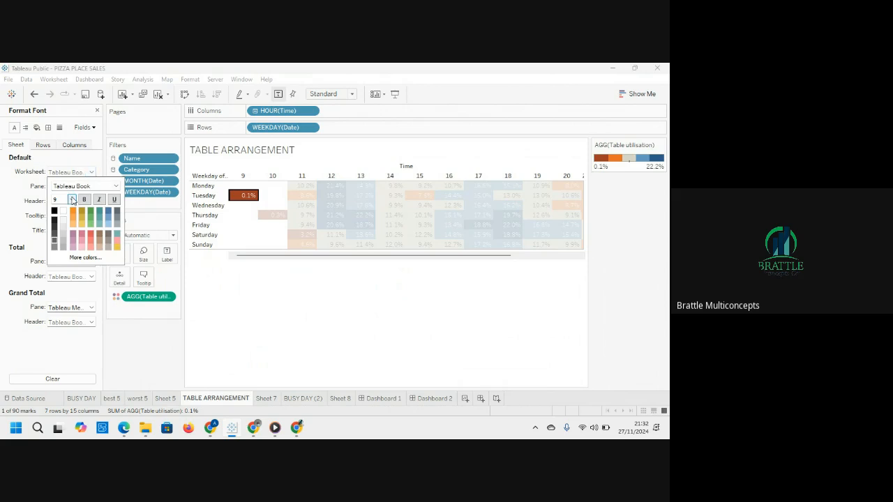
pyautogui.click(72, 200)
pyautogui.click(61, 217)
pyautogui.click(272, 336)
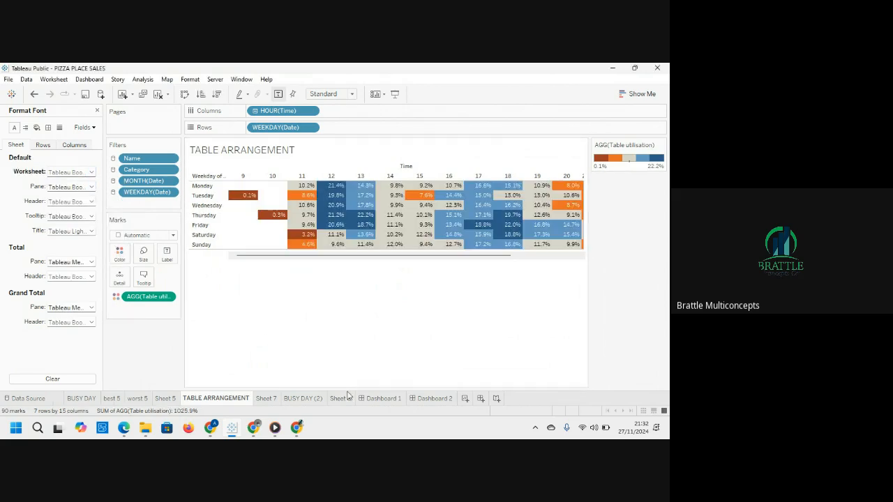
pyautogui.click(373, 399)
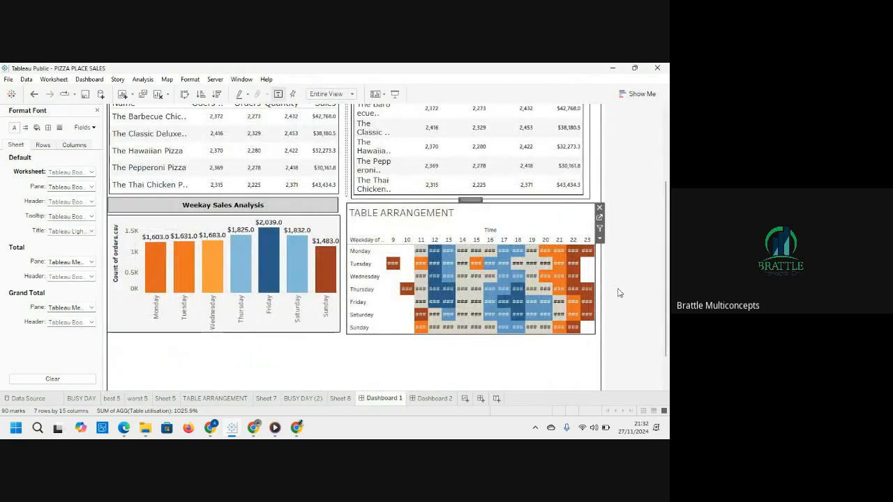
# Move the TABLE ARRANGEMENT heatmap below the weekday sales chart and widen it across the full dashboard.
pyautogui.moveTo(667, 306); pyautogui.dragTo(667, 332)
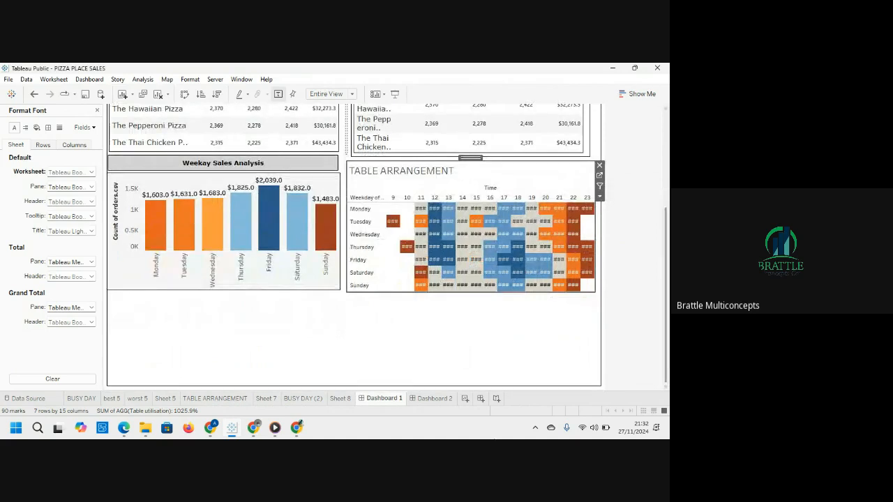
pyautogui.click(194, 341)
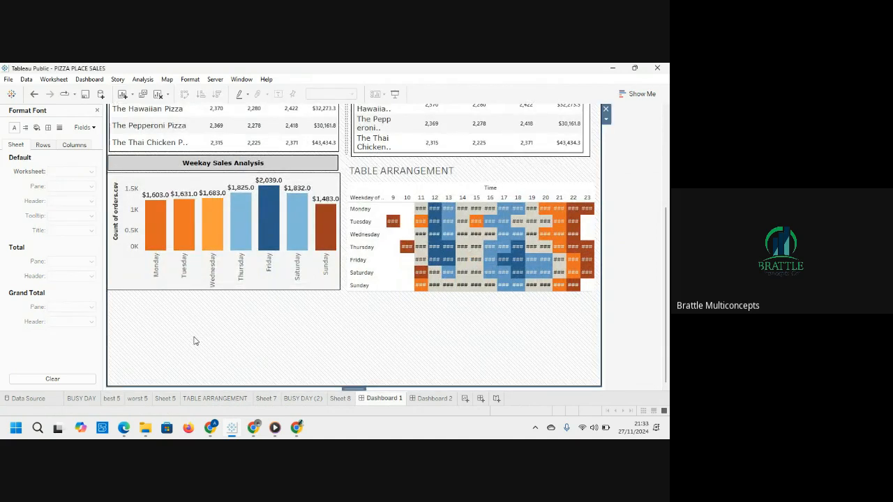
pyautogui.click(453, 167)
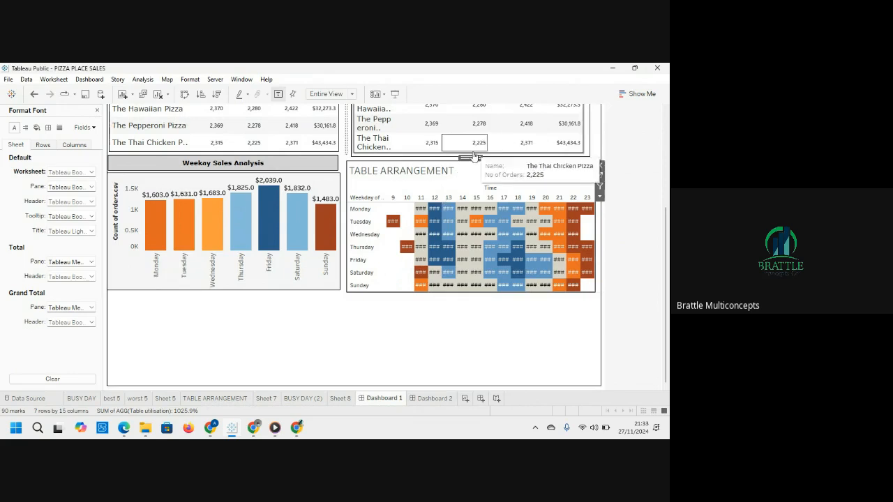
pyautogui.moveTo(470, 158); pyautogui.dragTo(261, 296)
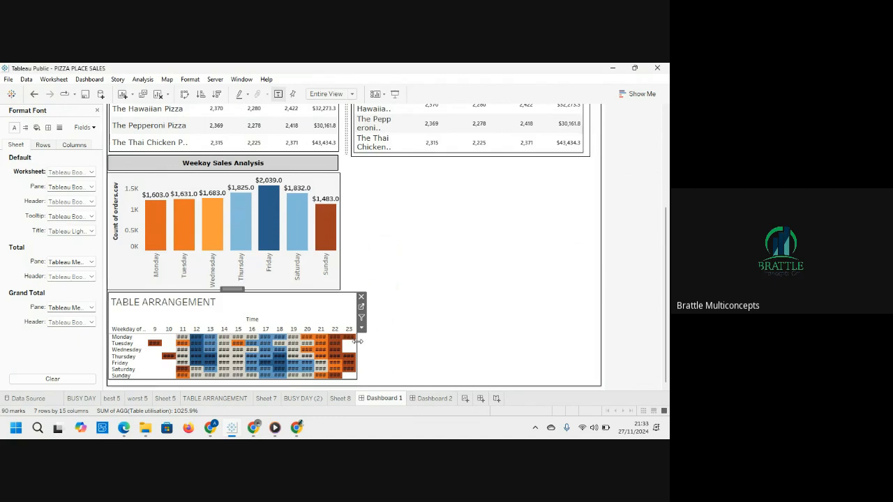
pyautogui.moveTo(357, 341); pyautogui.dragTo(596, 332)
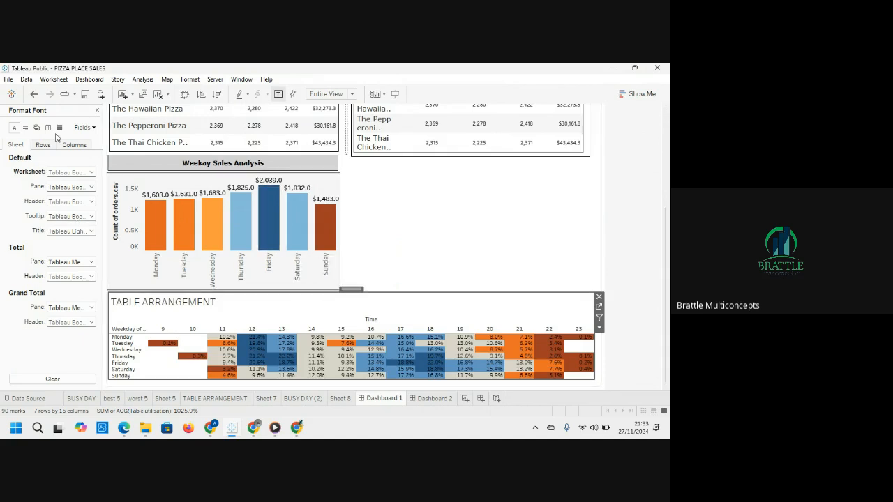
# Add the BUSY DAY (2) sheet with the ORDERS BY HOURS chart to the dashboard as a floating item.
pyautogui.click(97, 111)
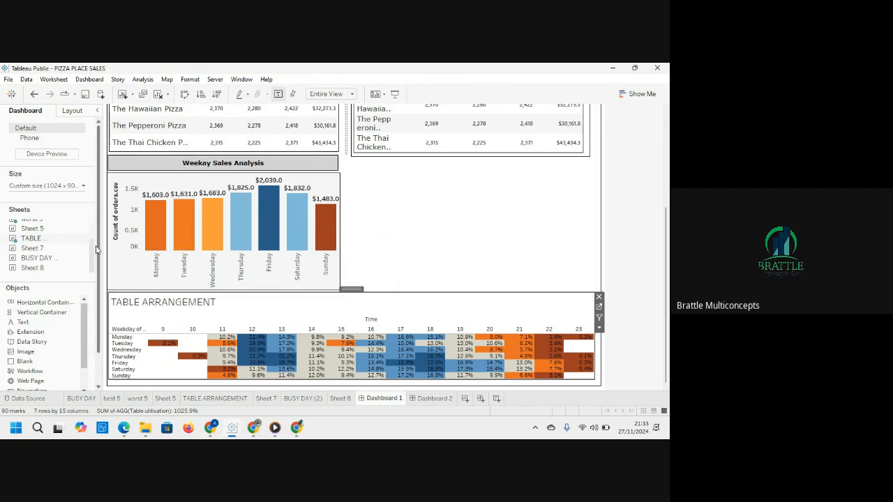
pyautogui.moveTo(95, 249)
pyautogui.mouseDown()
pyautogui.moveTo(92, 232)
pyautogui.moveTo(92, 251)
pyautogui.mouseUp()
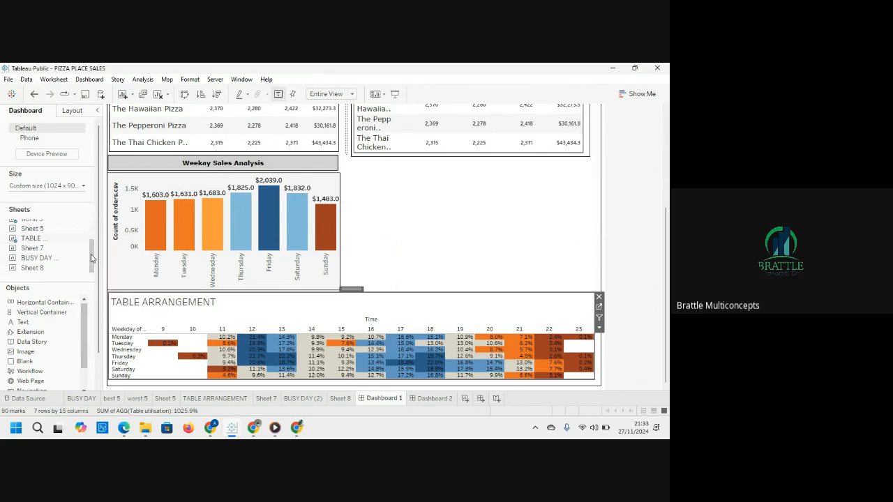
pyautogui.click(46, 262)
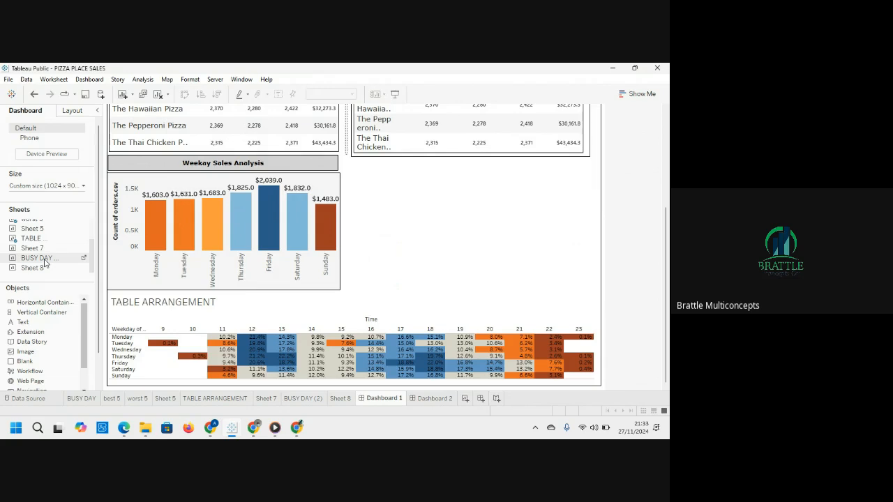
pyautogui.moveTo(44, 261)
pyautogui.mouseDown()
pyautogui.moveTo(450, 267)
pyautogui.moveTo(407, 227)
pyautogui.mouseUp()
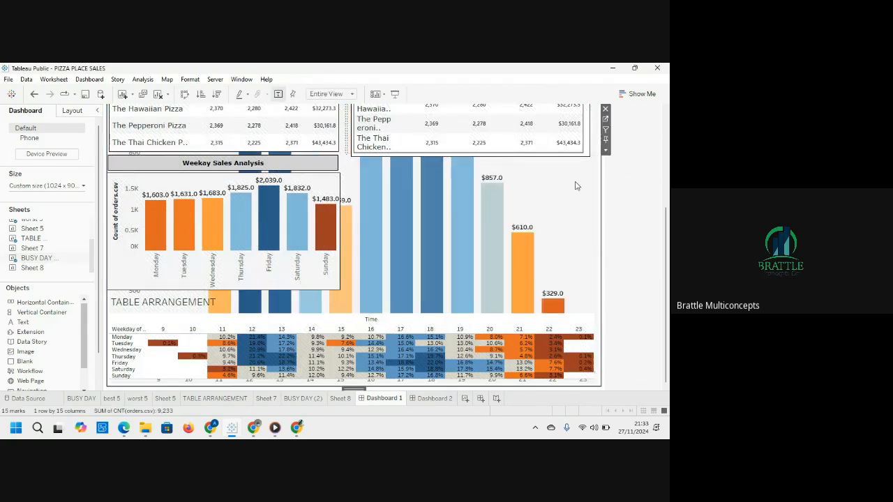
pyautogui.click(605, 150)
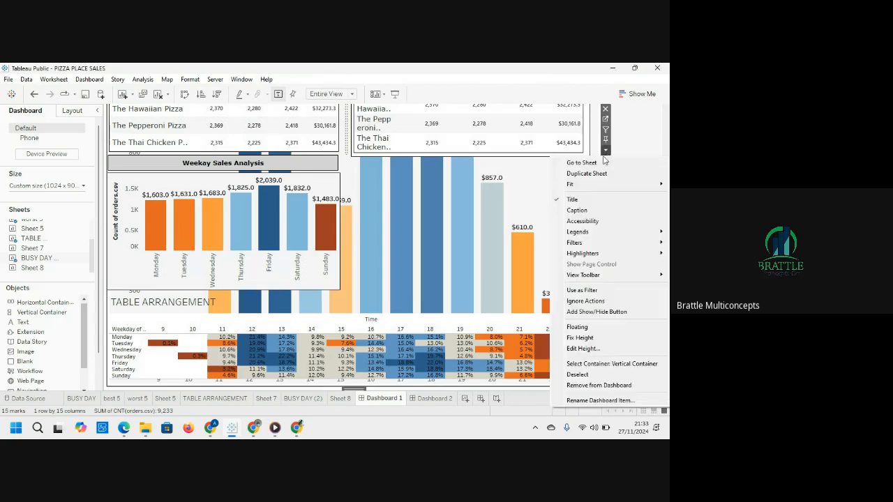
pyautogui.click(583, 327)
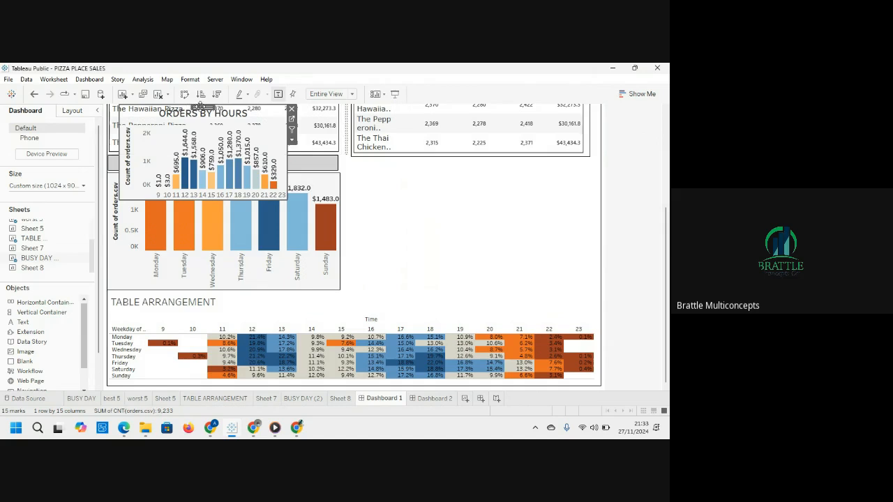
# Position the ORDERS BY HOURS chart beside the weekday sales chart and enlarge it to fill the space beneath the worst 5 table.
pyautogui.moveTo(200, 106); pyautogui.dragTo(417, 179)
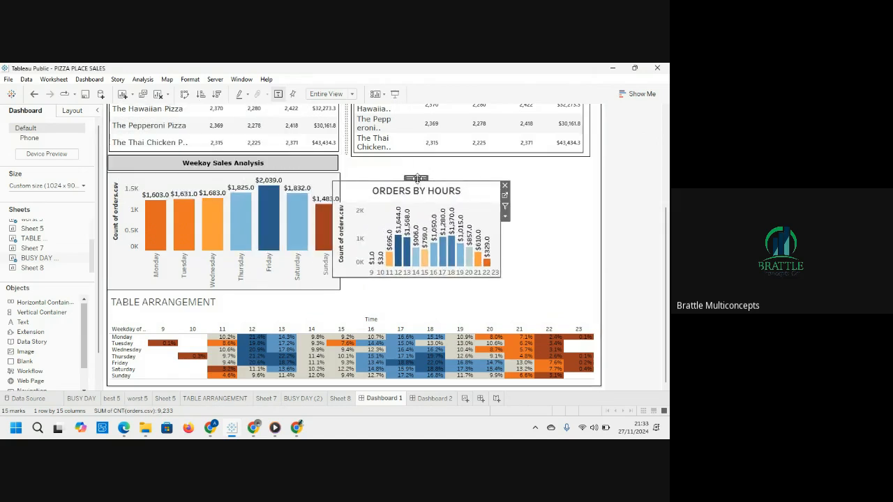
pyautogui.moveTo(417, 178); pyautogui.dragTo(427, 169)
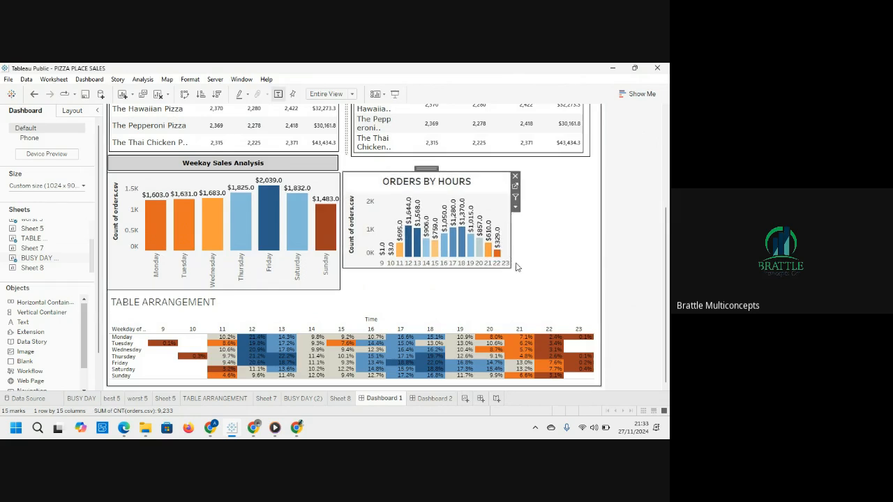
pyautogui.moveTo(512, 268); pyautogui.dragTo(588, 289)
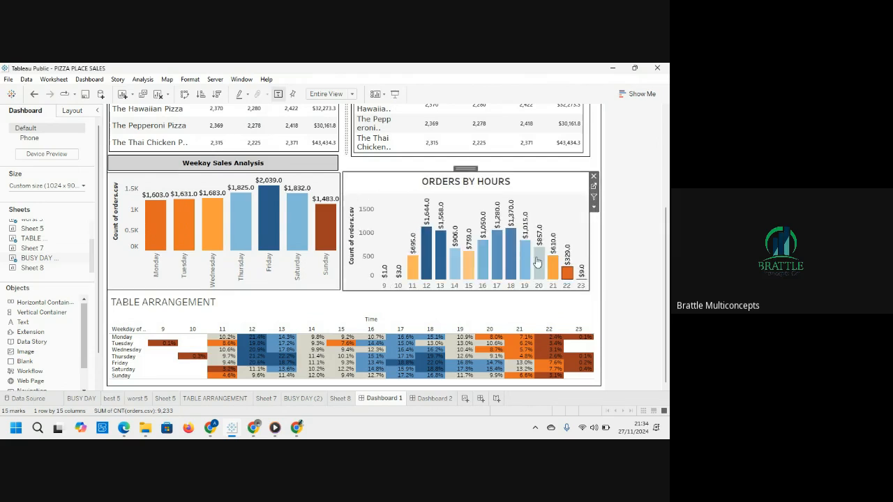
# Duplicate the Weekay Sales Analysis heading and place the copy above the ORDERS BY HOURS chart.
pyautogui.click(301, 171)
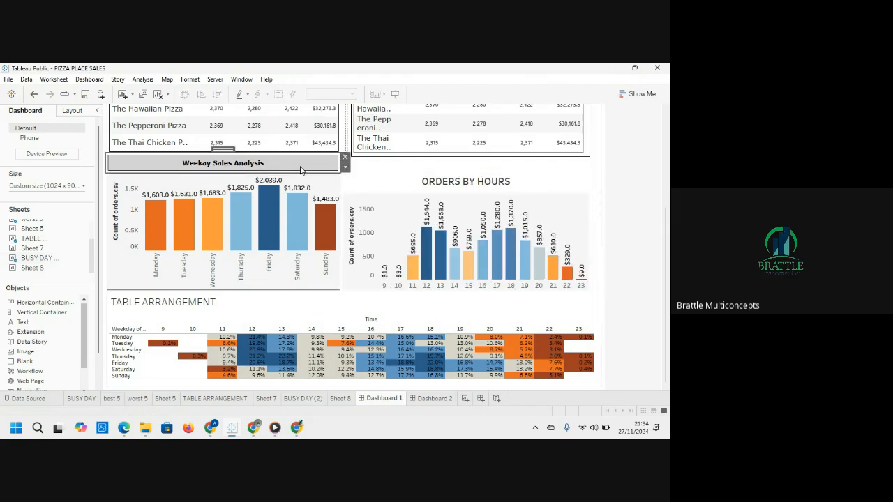
pyautogui.rightClick(301, 170)
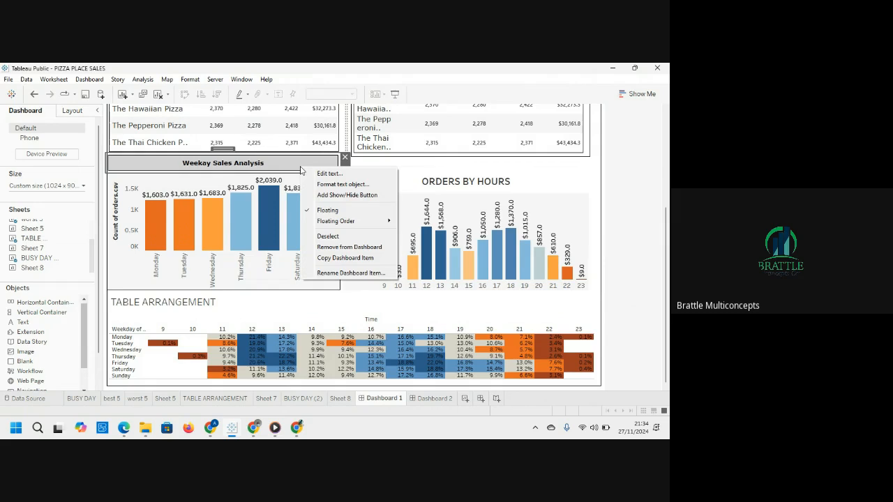
pyautogui.click(343, 261)
pyautogui.hotkey('ctrl', 'v')
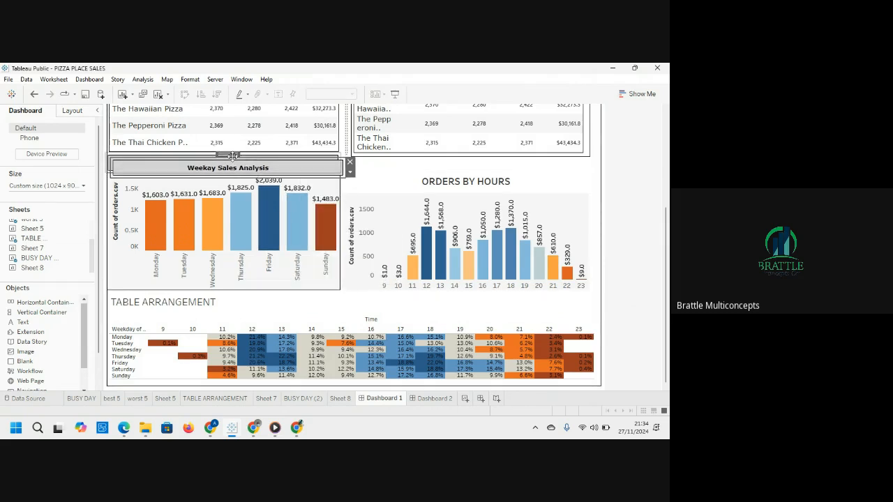
pyautogui.moveTo(233, 155); pyautogui.dragTo(474, 154)
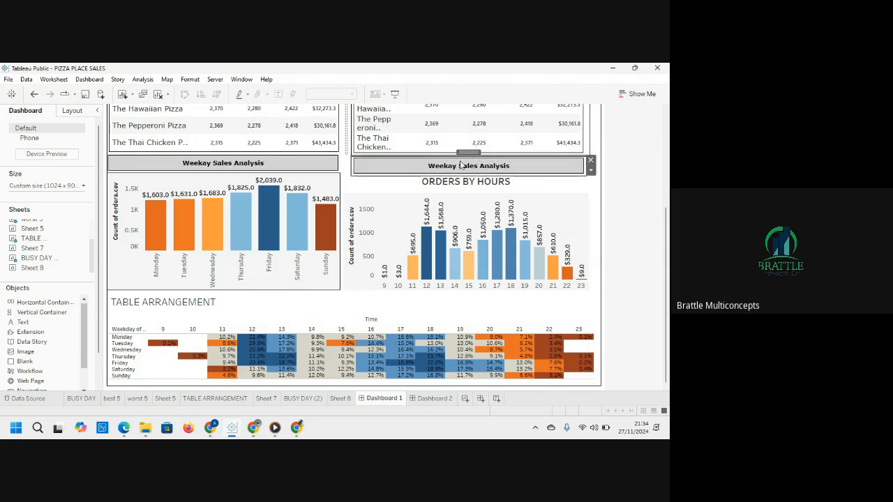
# Change the copied heading above the ORDERS BY HOURS chart to read "Hourly Sales Analysis".
pyautogui.doubleClick(449, 168)
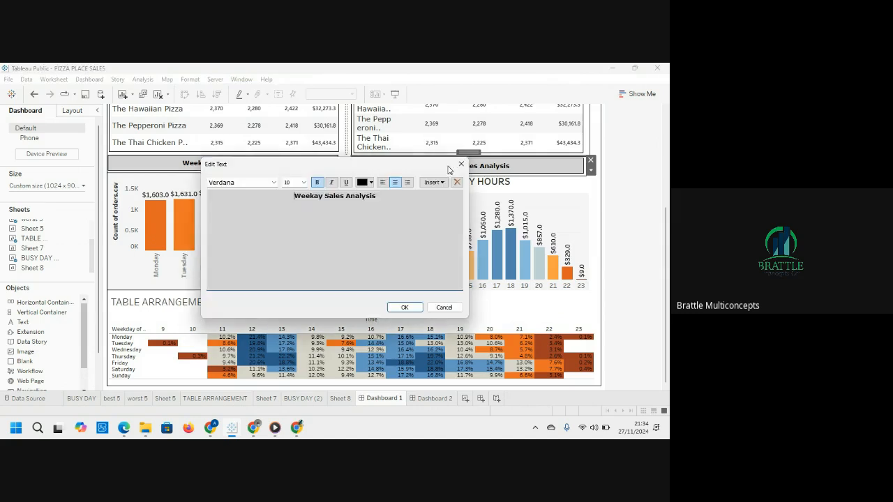
pyautogui.doubleClick(309, 195)
pyautogui.write('Hour')
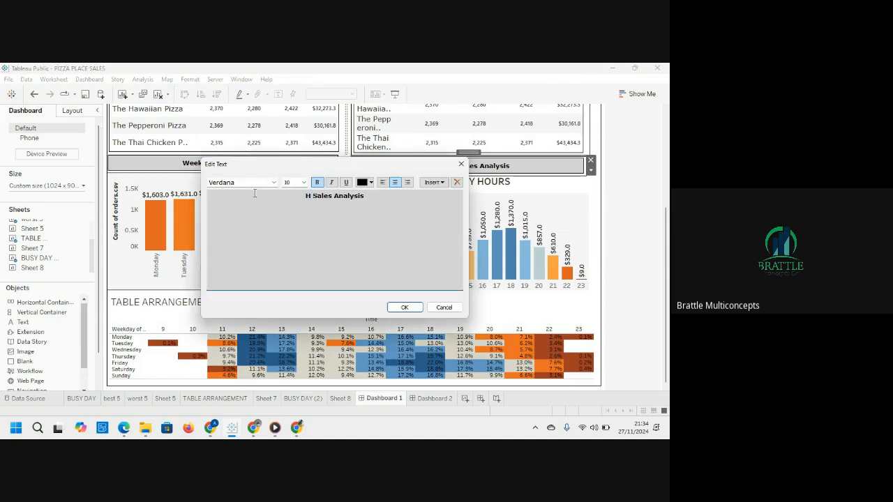
pyautogui.write('ly')
pyautogui.click(404, 307)
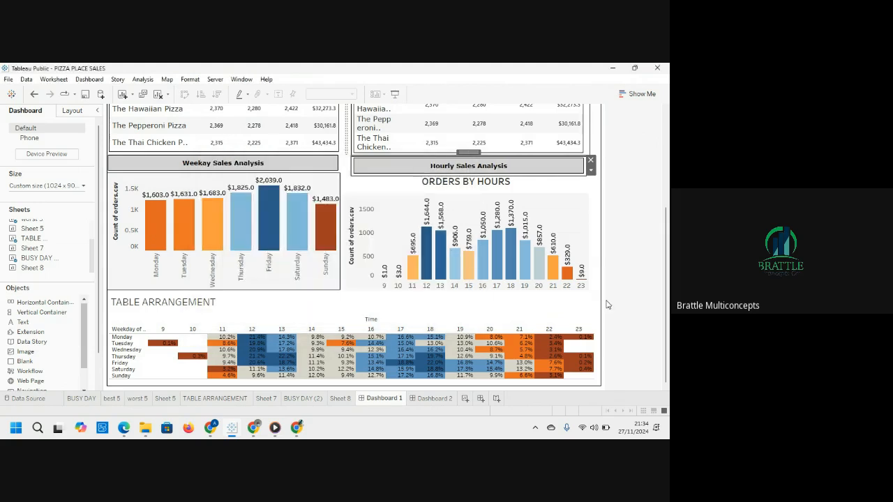
pyautogui.click(624, 307)
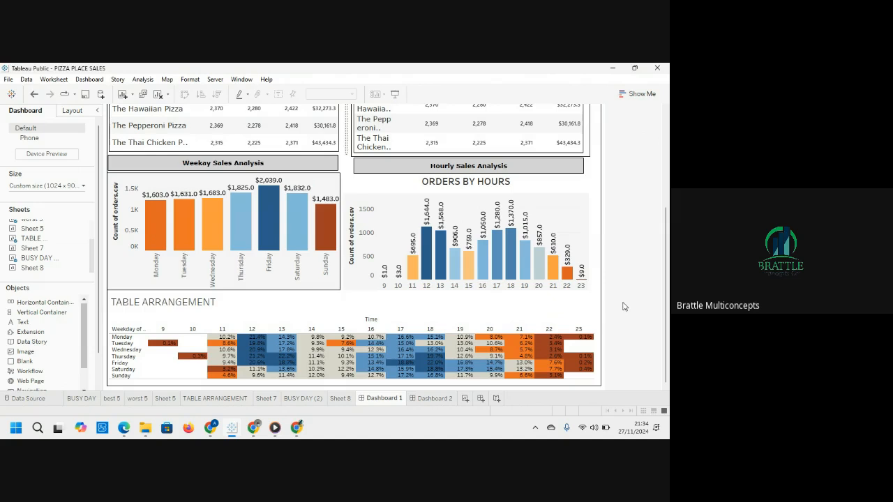
# Centre and bold the TABLE ARRANGEMENT title, and reduce the height of the Time header area above the heatmap.
pyautogui.click(443, 303)
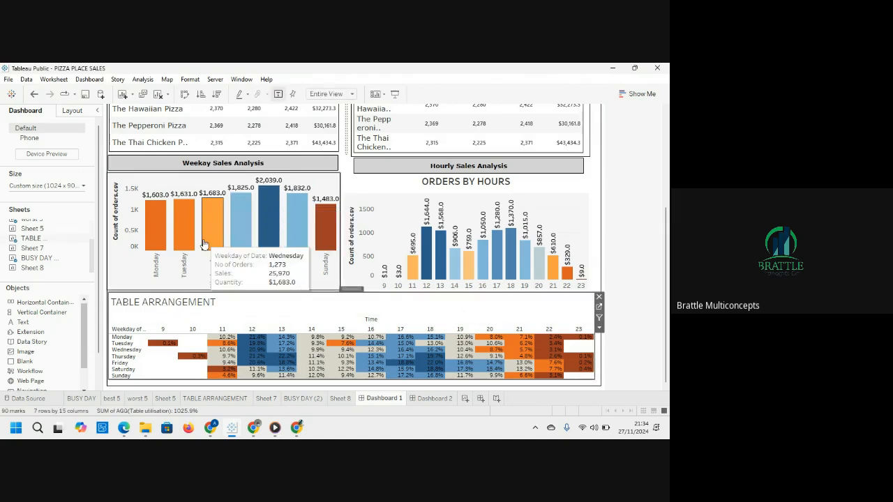
pyautogui.doubleClick(193, 305)
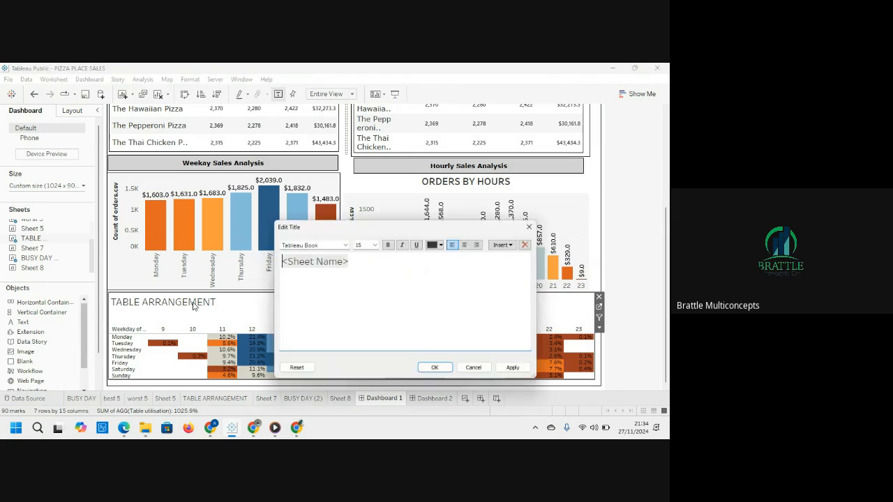
pyautogui.click(466, 244)
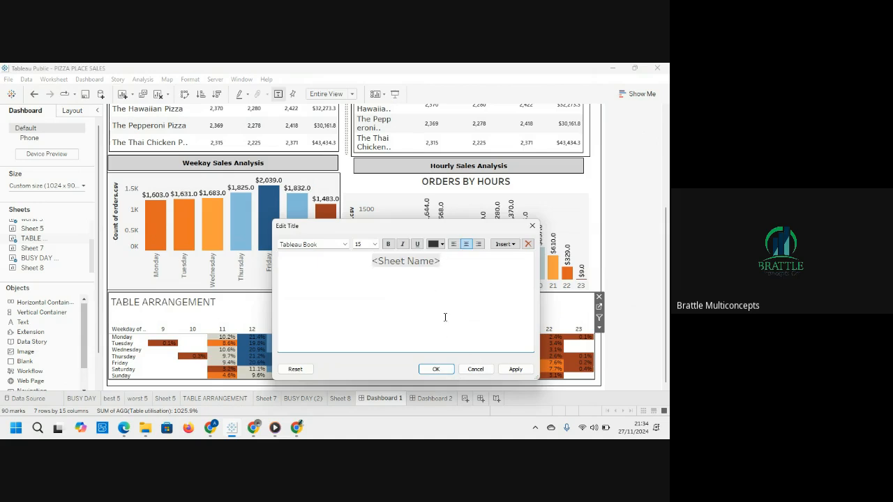
pyautogui.moveTo(463, 266); pyautogui.dragTo(370, 261)
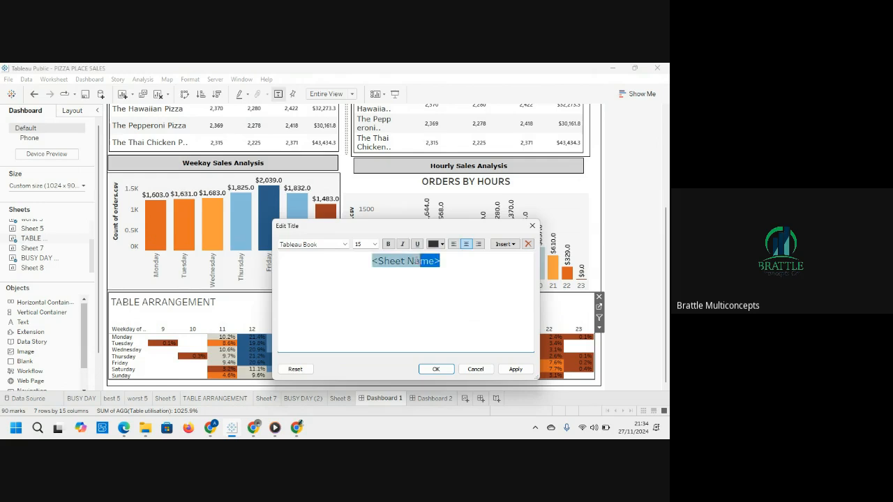
pyautogui.click(389, 244)
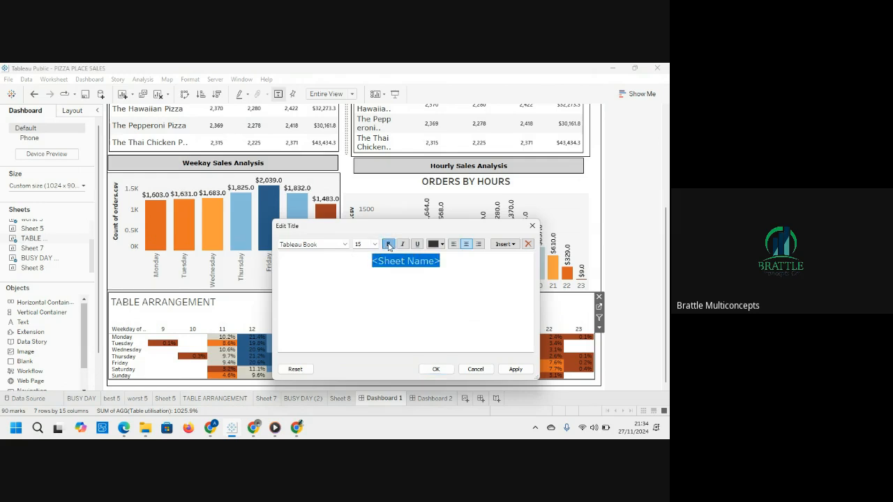
pyautogui.click(436, 369)
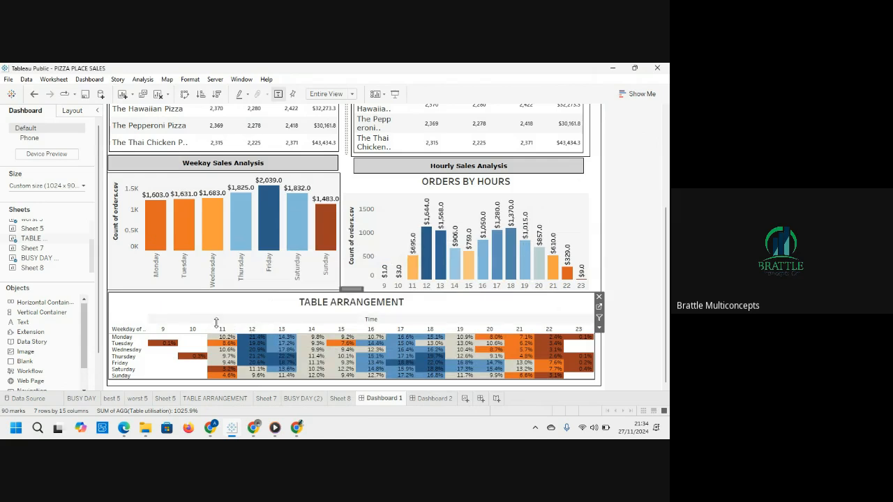
pyautogui.moveTo(214, 309); pyautogui.dragTo(215, 309)
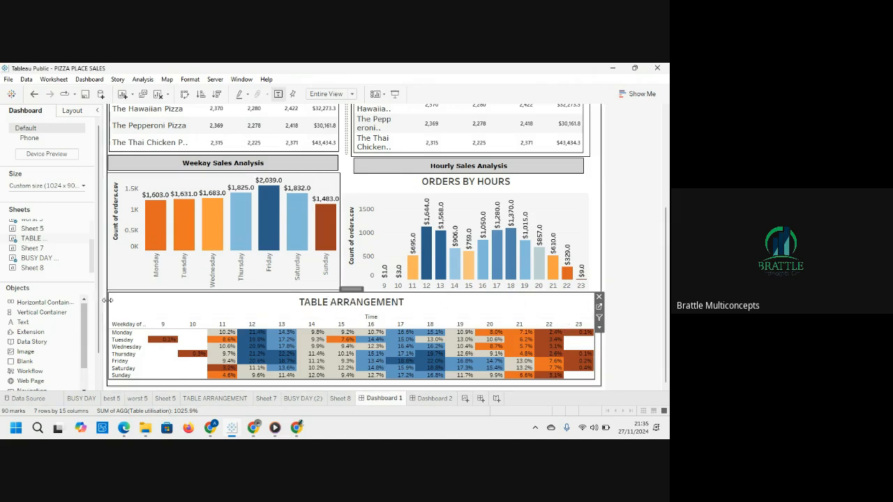
# Add the thinnest solid border around the TABLE ARRANGEMENT heatmap and the ORDERS BY HOURS chart.
pyautogui.click(72, 110)
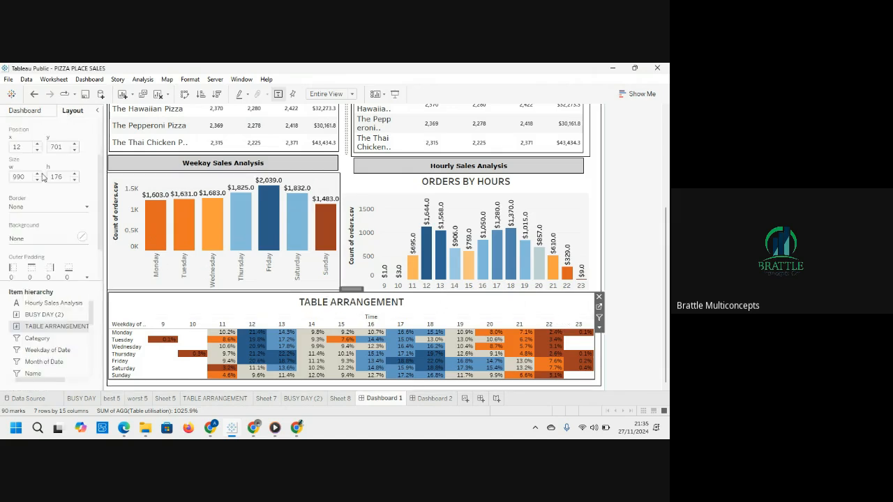
pyautogui.click(50, 210)
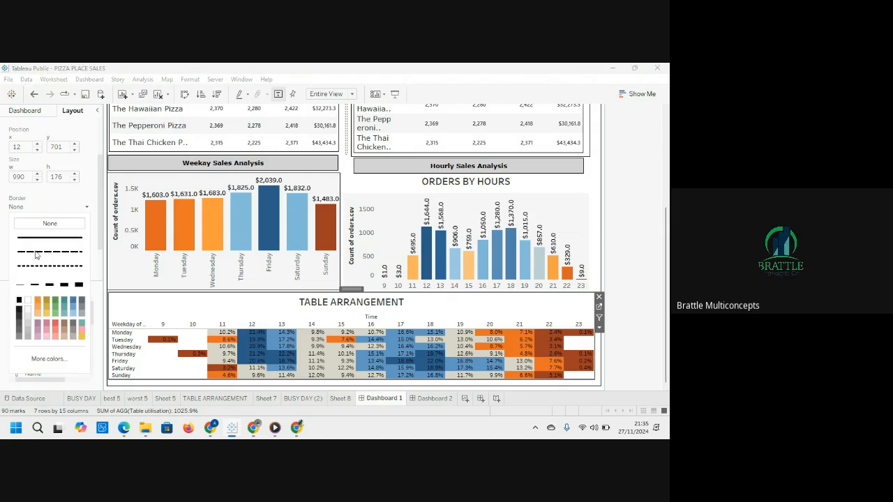
pyautogui.click(20, 284)
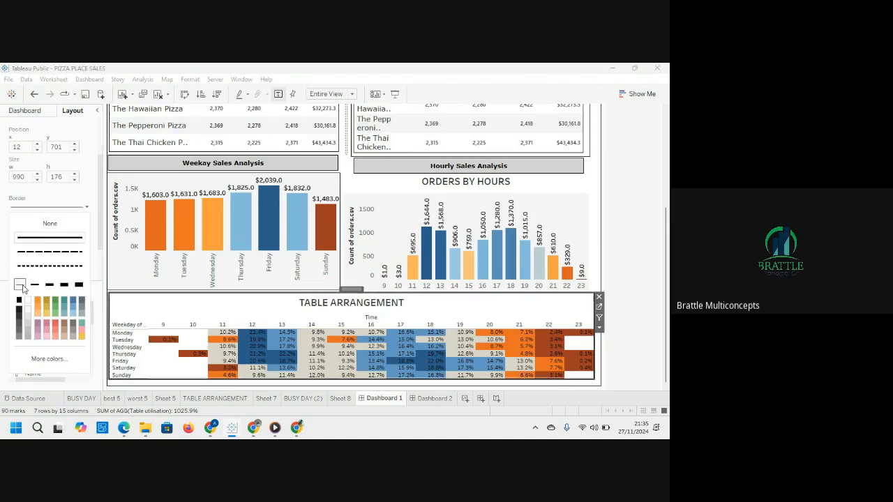
pyautogui.click(549, 187)
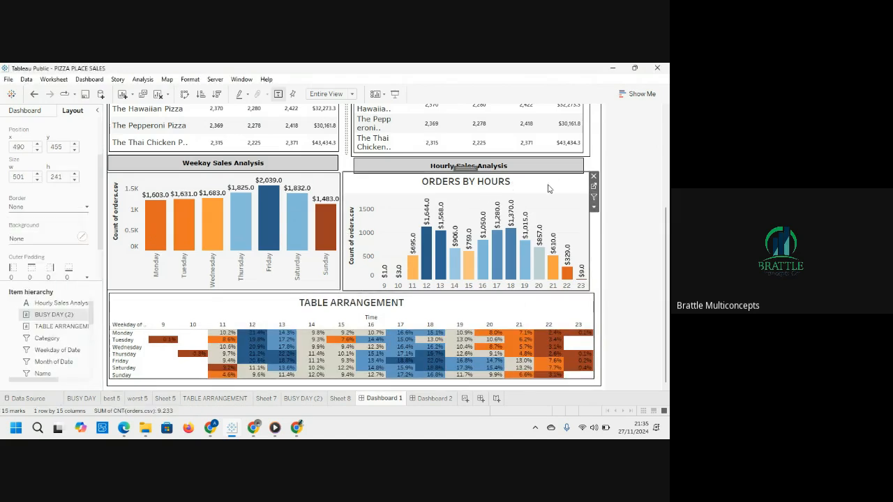
pyautogui.click(72, 208)
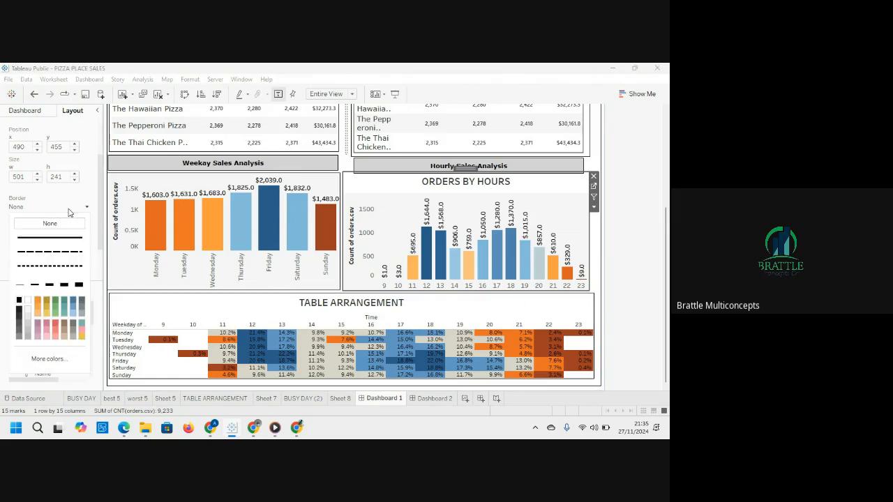
pyautogui.click(20, 286)
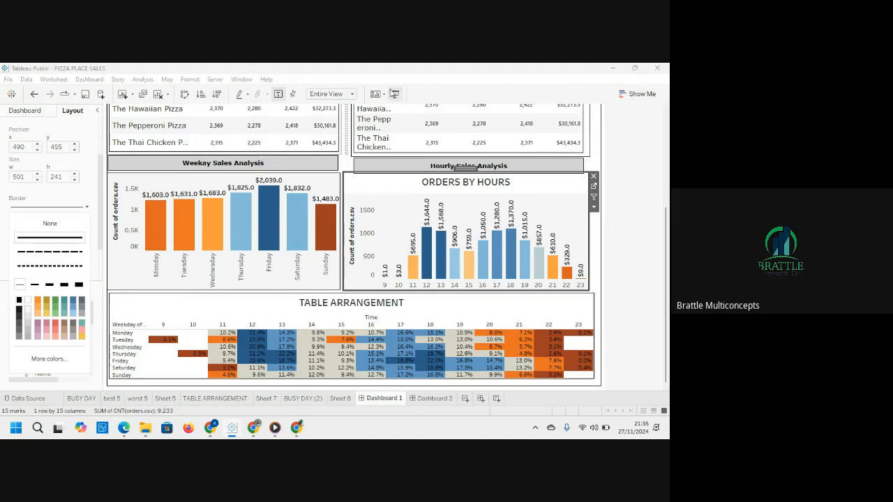
# Review the whole dashboard from header to heatmap in presentation mode, and return to editing.
pyautogui.click(395, 95)
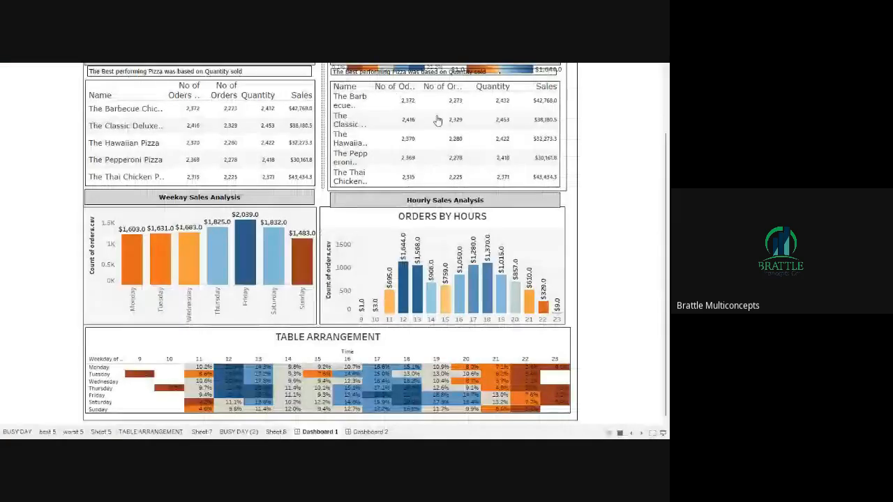
pyautogui.moveTo(665, 243); pyautogui.dragTo(664, 180)
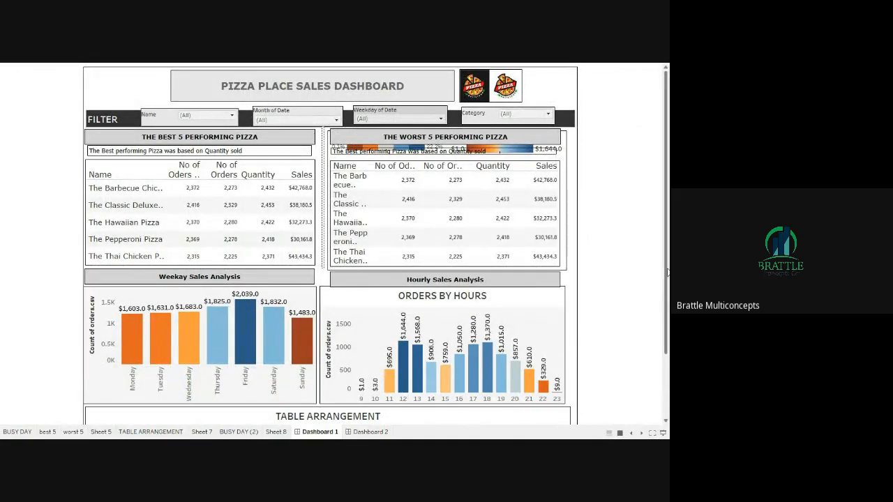
pyautogui.scroll(-3, 283, 330)
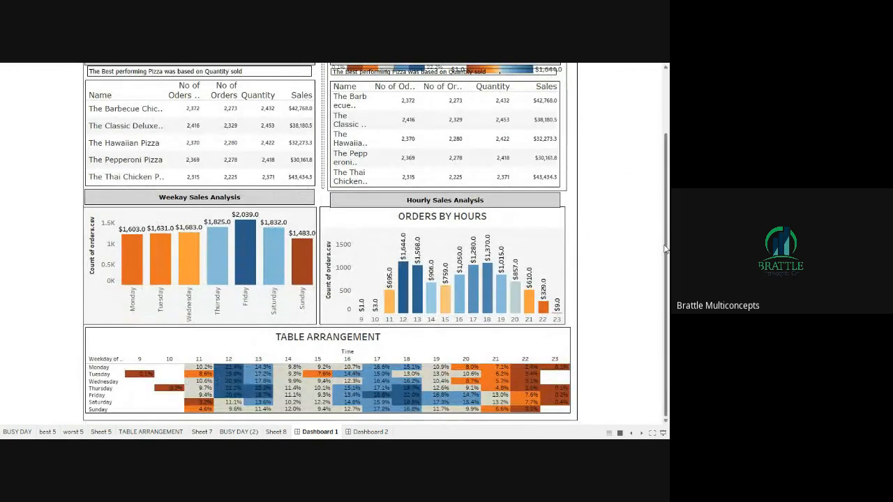
pyautogui.scroll(3, 666, 248)
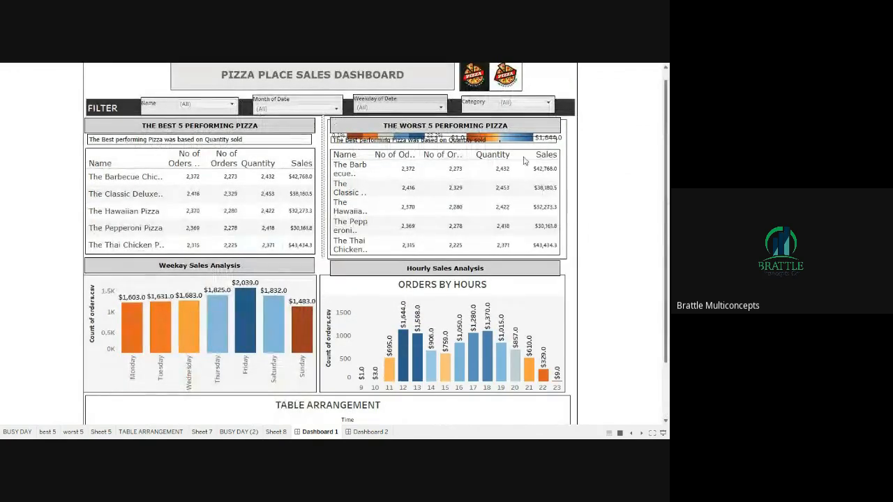
pyautogui.press('Escape')
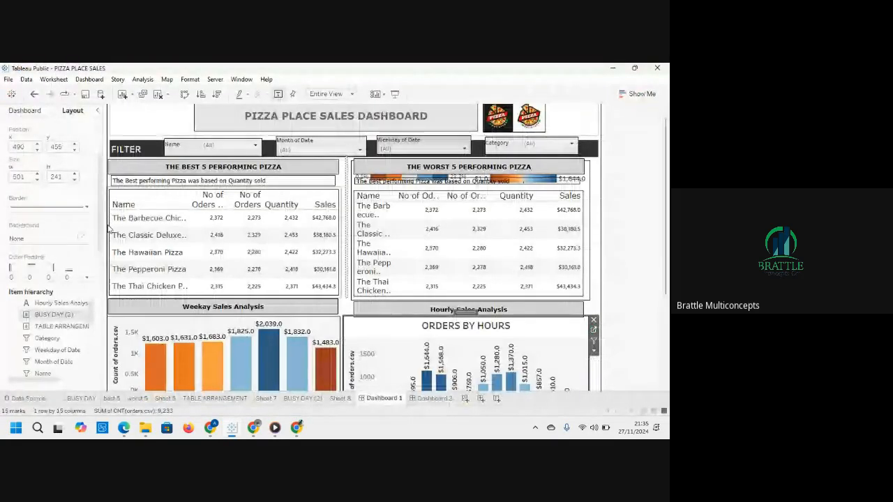
# Float the Quantity colour legend out of its container over the worst 5 table and remove it from the dashboard.
pyautogui.click(107, 238)
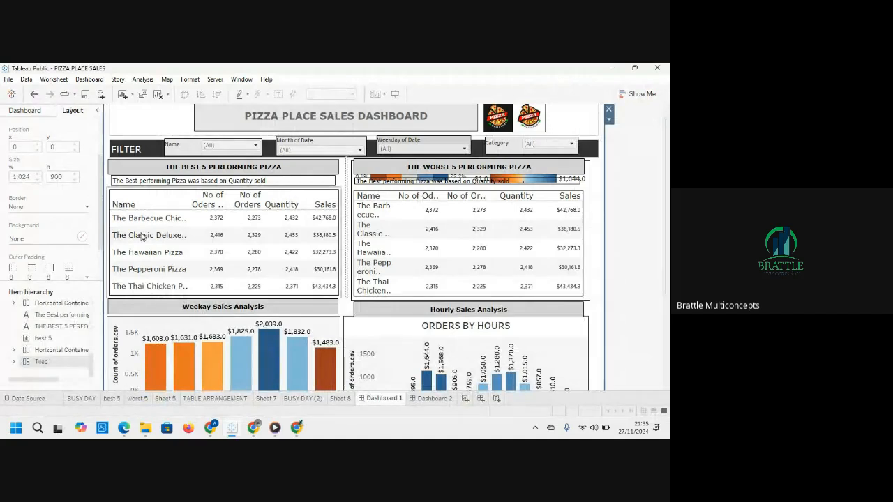
pyautogui.click(590, 186)
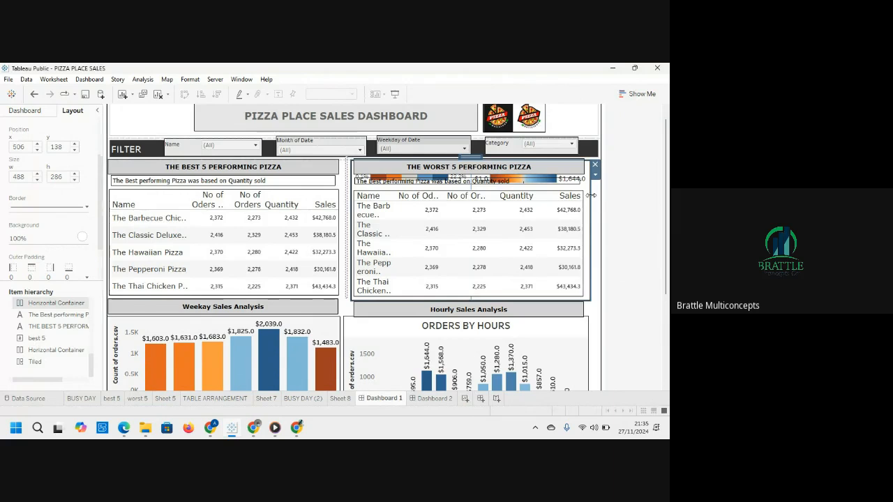
pyautogui.click(586, 198)
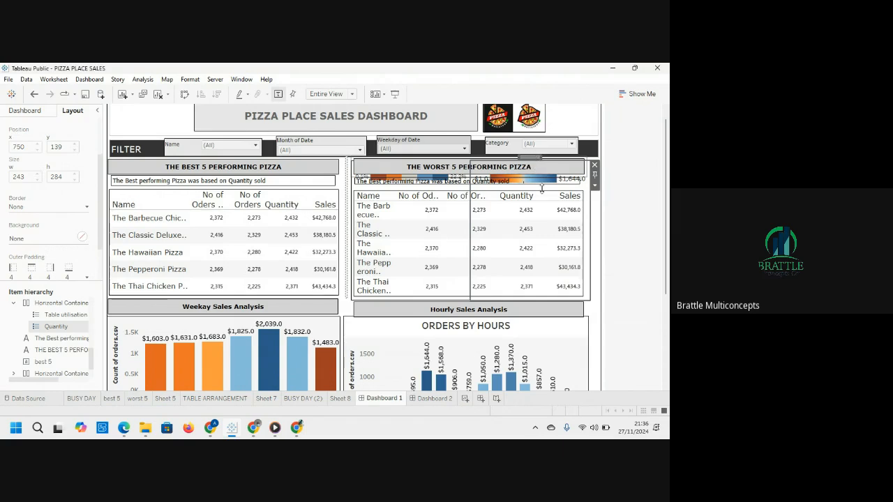
pyautogui.click(595, 186)
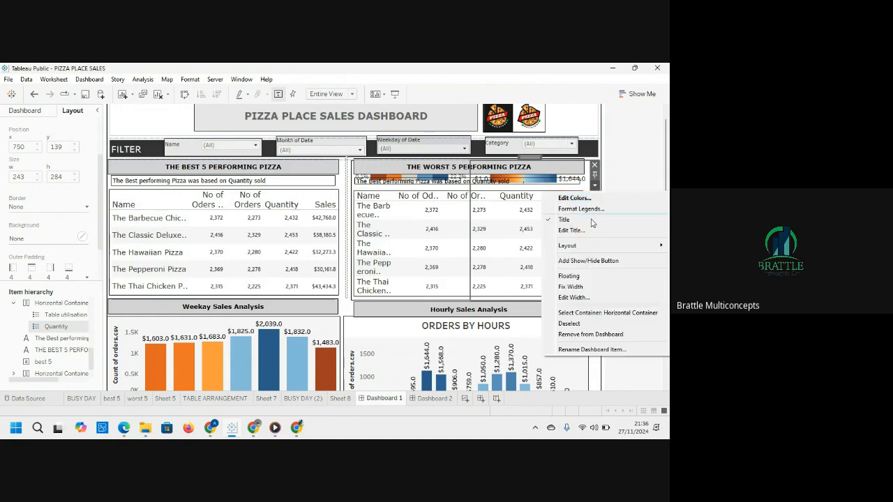
pyautogui.click(570, 276)
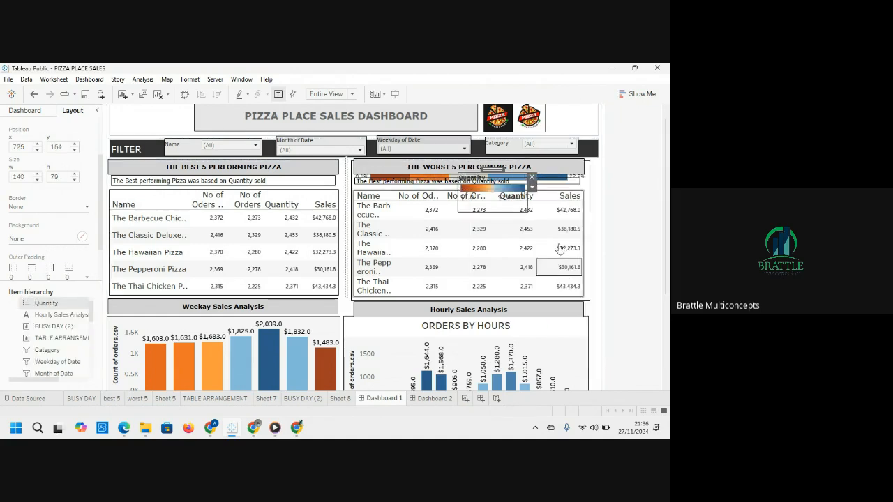
pyautogui.moveTo(492, 168); pyautogui.dragTo(488, 210)
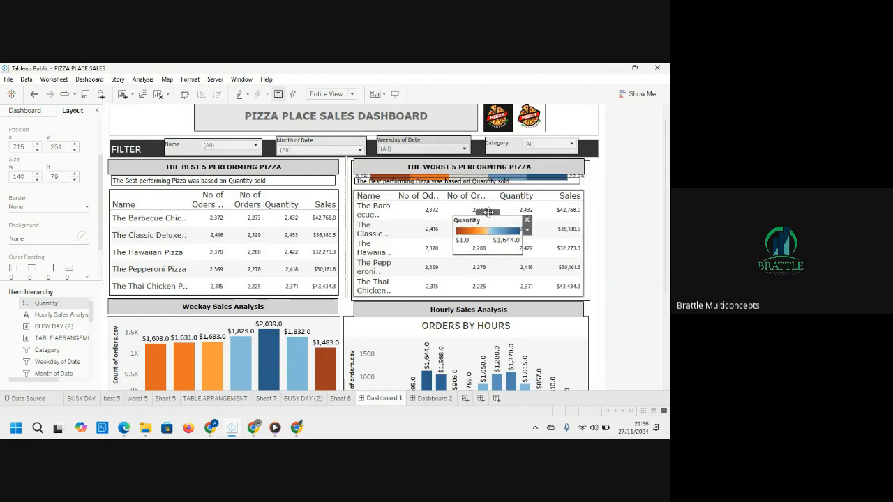
pyautogui.click(526, 222)
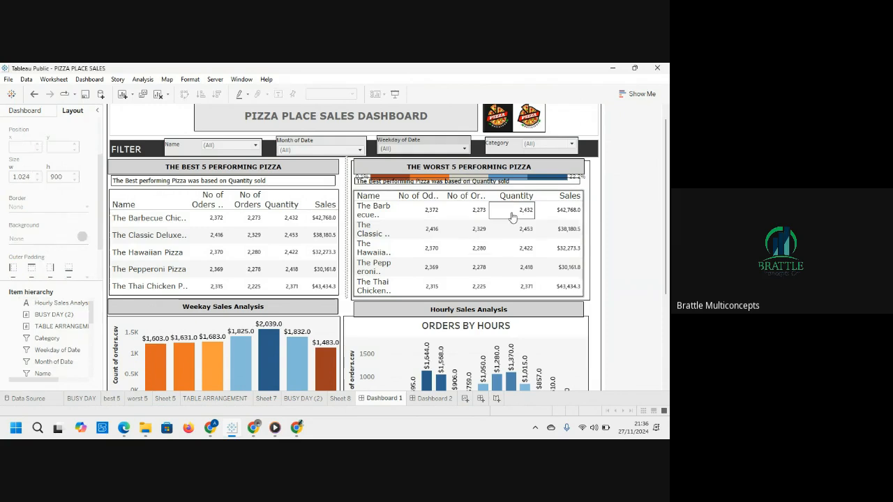
# Try to unfloat the caption above the worst 5 table and remove the colour legend behind it, then undo both changes.
pyautogui.click(457, 183)
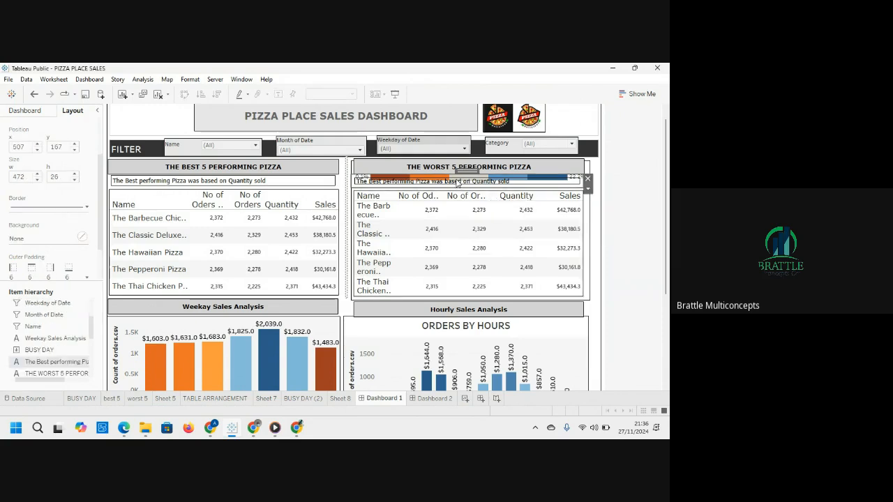
pyautogui.click(588, 189)
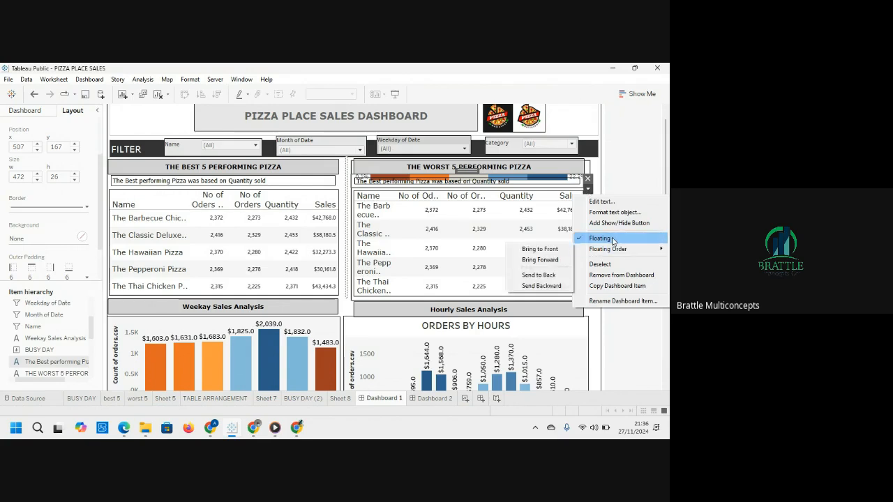
pyautogui.click(600, 238)
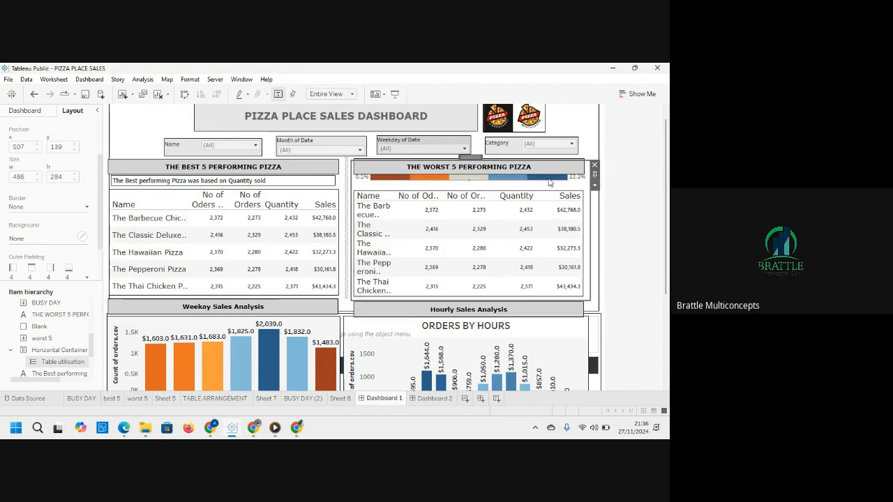
pyautogui.click(595, 168)
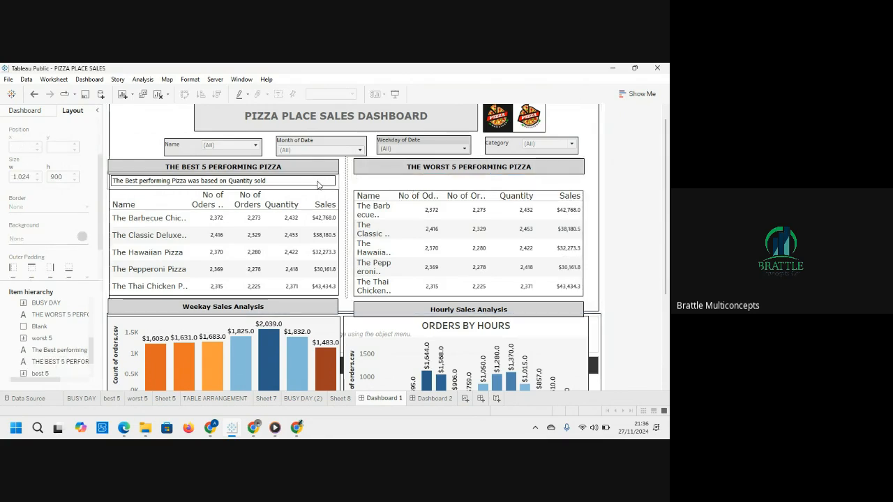
pyautogui.click(371, 187)
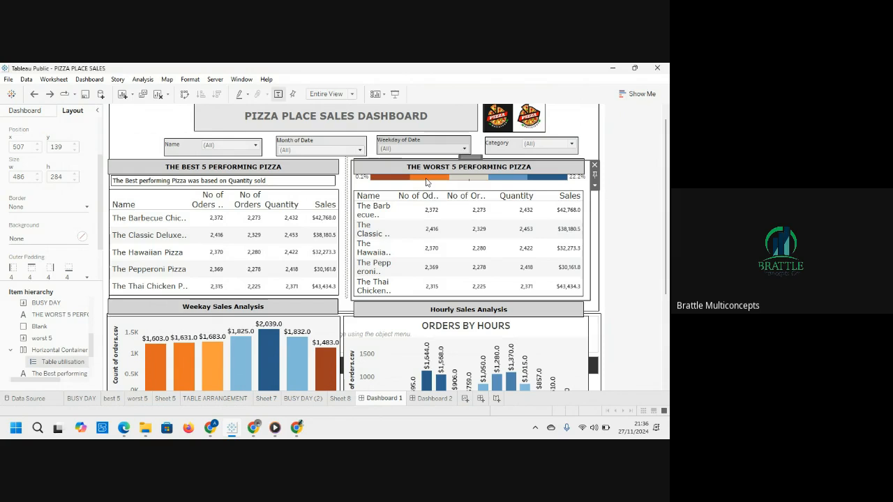
pyautogui.hotkey('ctrl', 'z')
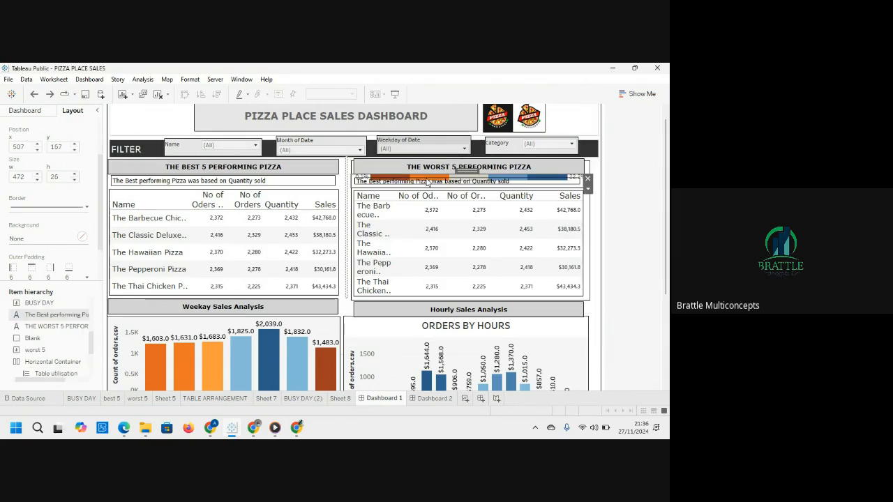
# Remove the Table utilisation colour legend from above the worst 5 table and check the dashboard in presentation mode.
pyautogui.click(523, 180)
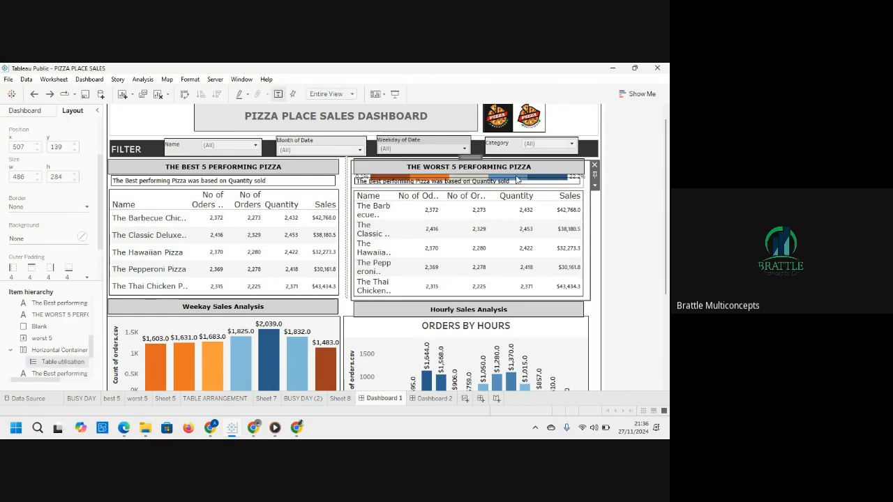
pyautogui.doubleClick(517, 180)
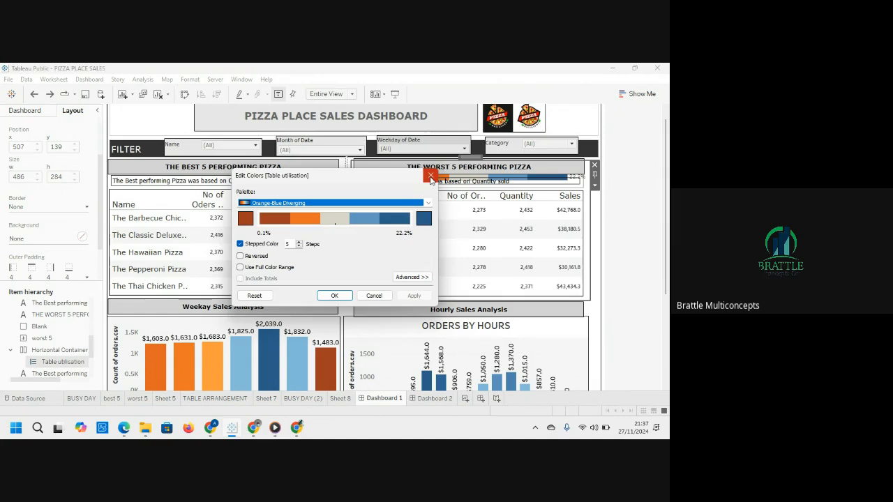
pyautogui.click(430, 178)
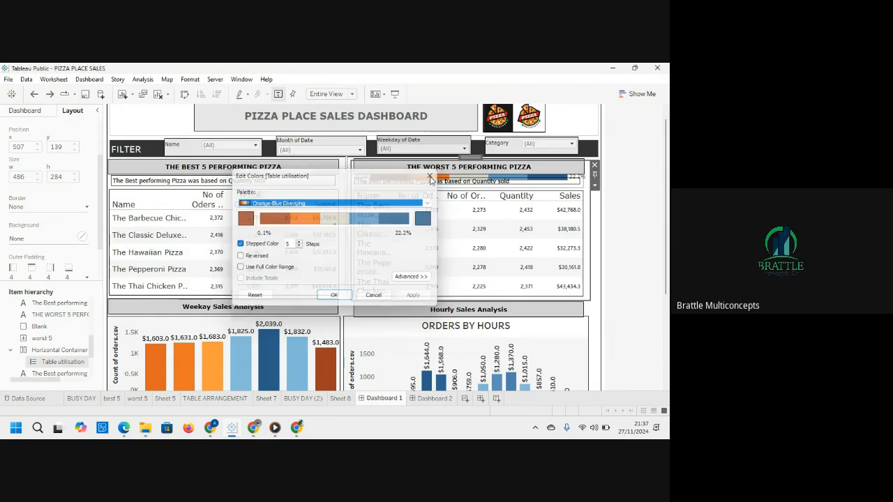
pyautogui.click(595, 165)
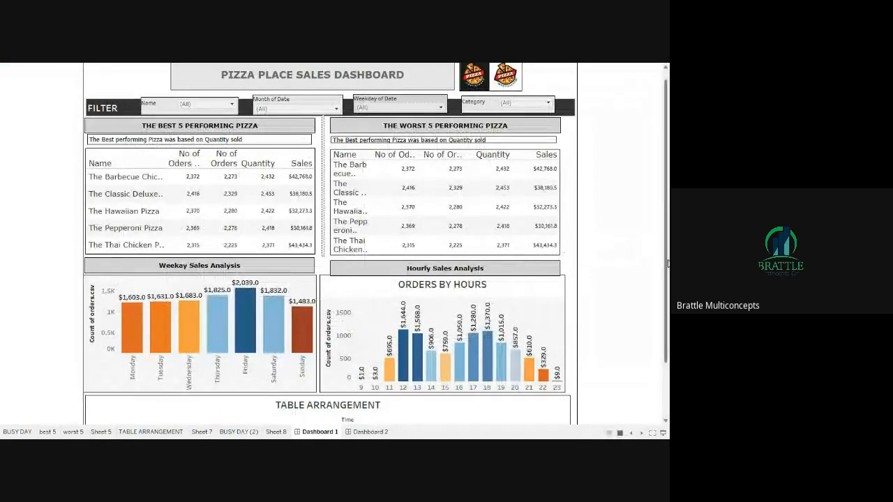
pyautogui.scroll(1, 668, 176)
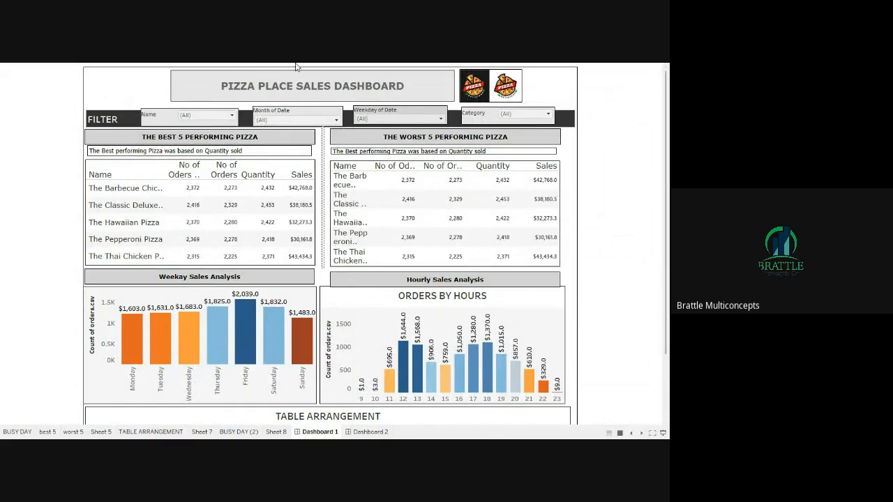
pyautogui.press('Escape')
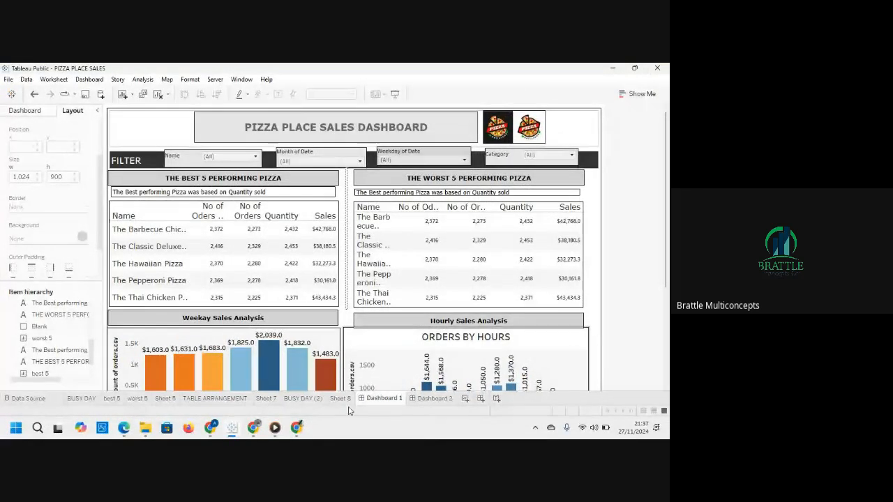
# Open Dashboard 2 and clear all its contents.
pyautogui.click(426, 401)
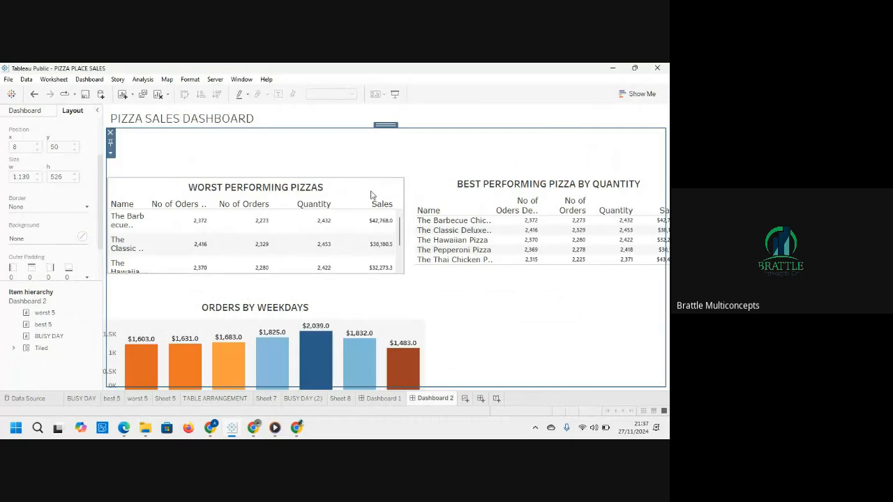
pyautogui.click(372, 195)
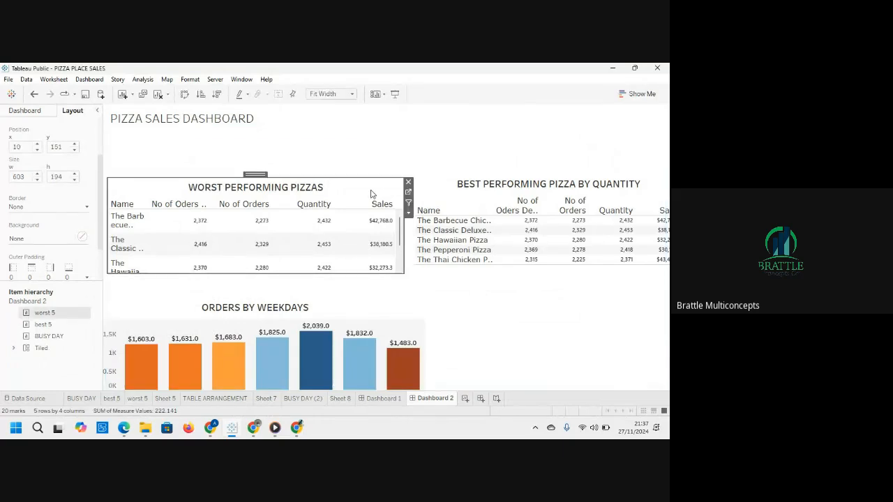
pyautogui.click(159, 95)
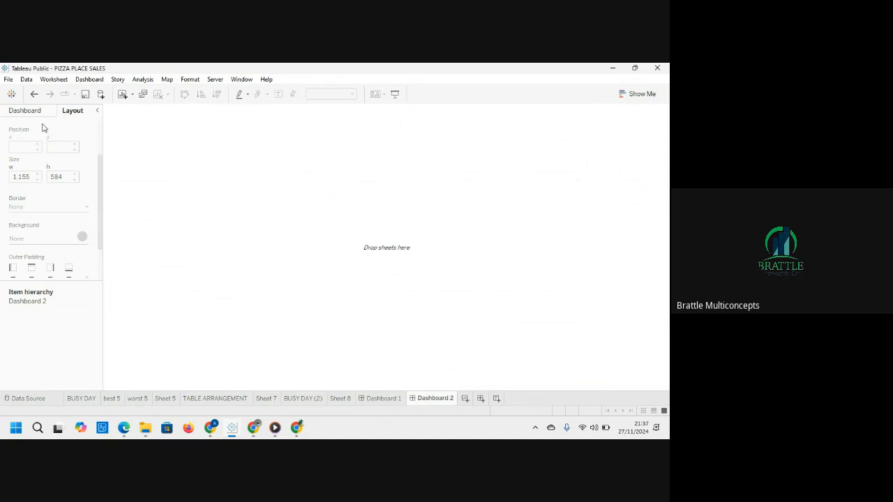
# Add a tiled text object to the empty dashboard reading PIZZA SALES ANALYSIS DASHBOARD.
pyautogui.click(25, 111)
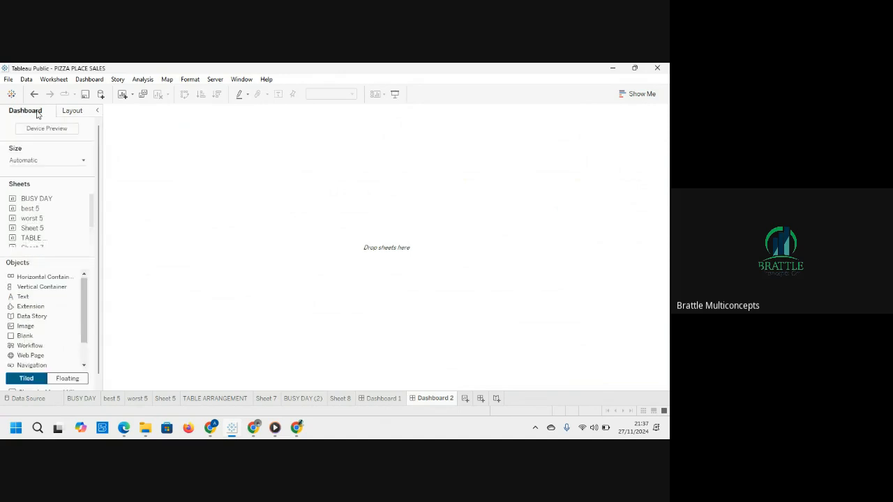
pyautogui.moveTo(43, 199)
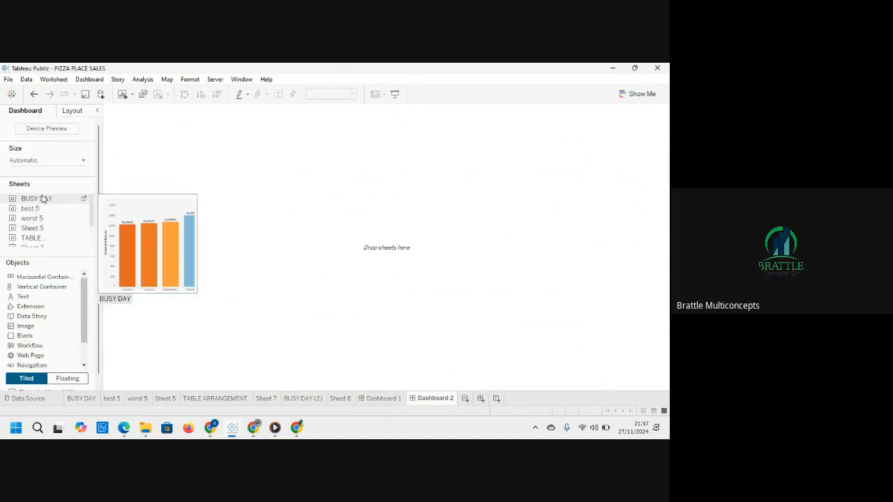
pyautogui.moveTo(43, 277); pyautogui.dragTo(218, 163)
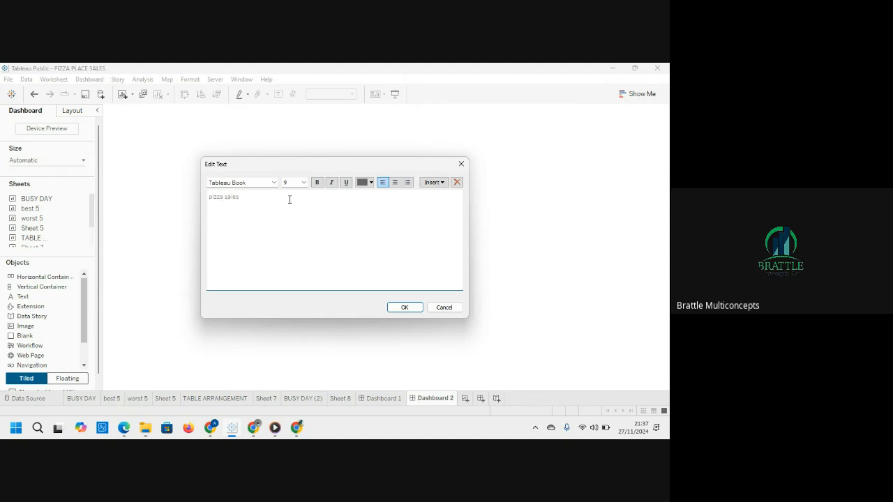
pyautogui.press('BackSpace')
pyautogui.press('BackSpace')
pyautogui.press('BackSpace')
pyautogui.press('BackSpace')
pyautogui.press('BackSpace')
pyautogui.press('BackSpace')
pyautogui.press('BackSpace')
pyautogui.press('BackSpace')
# Make the whole title text bold at size 48 and apply it.
pyautogui.moveTo(317, 199); pyautogui.dragTo(198, 199)
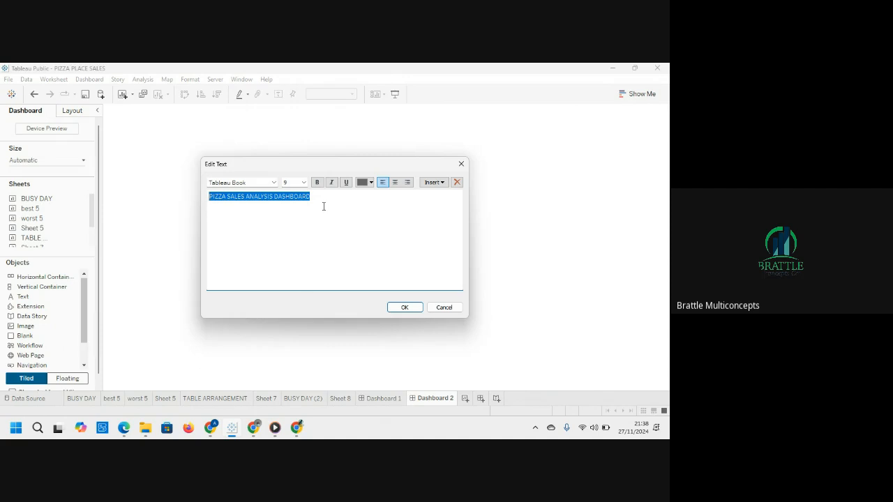
pyautogui.click(316, 182)
pyautogui.click(303, 182)
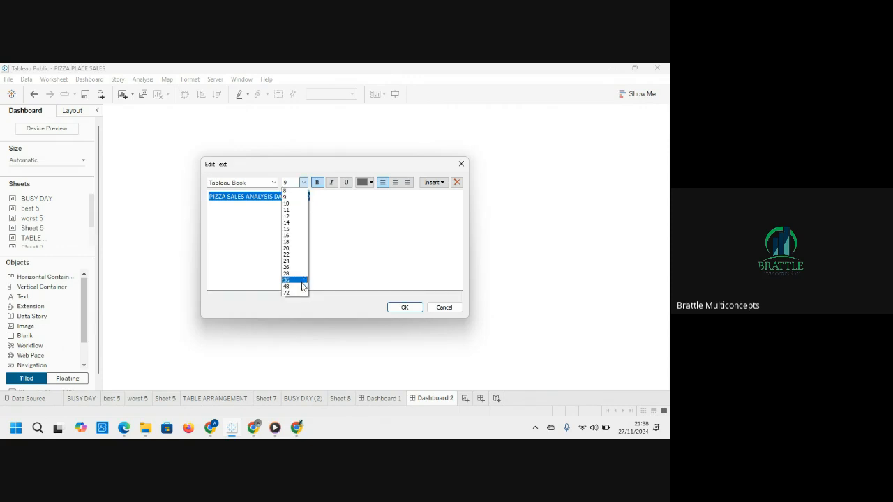
pyautogui.click(302, 286)
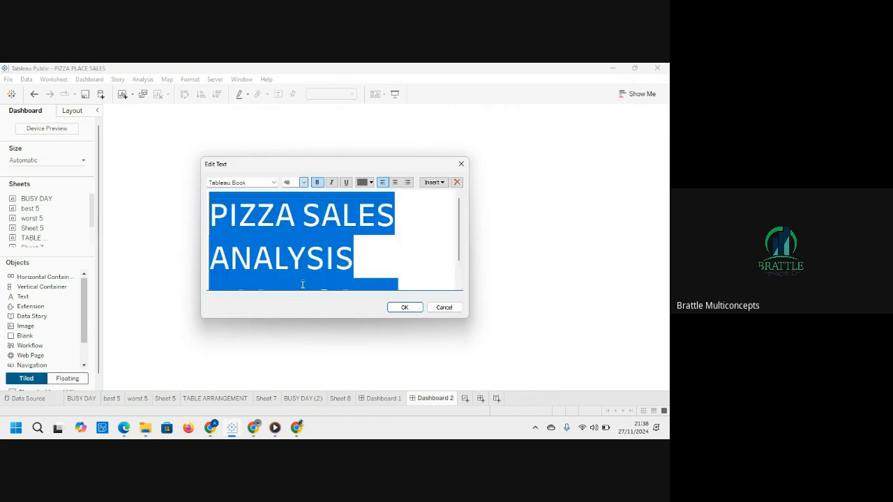
pyautogui.click(406, 308)
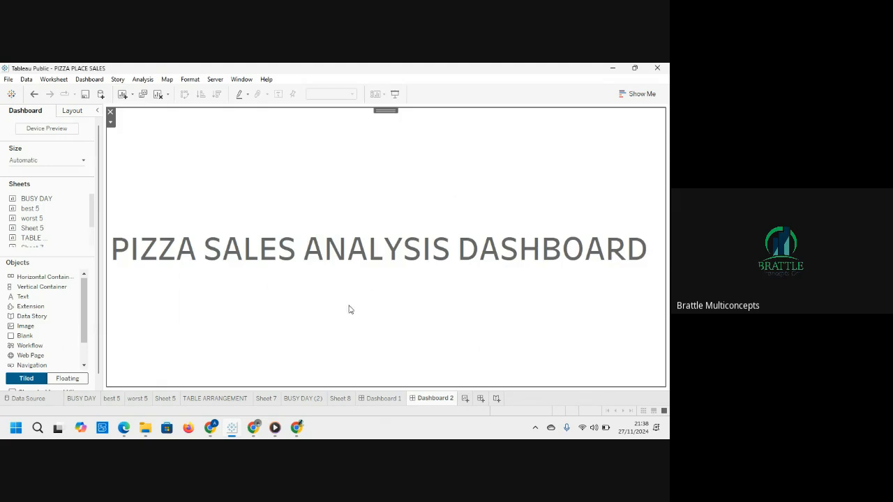
pyautogui.moveTo(82, 223)
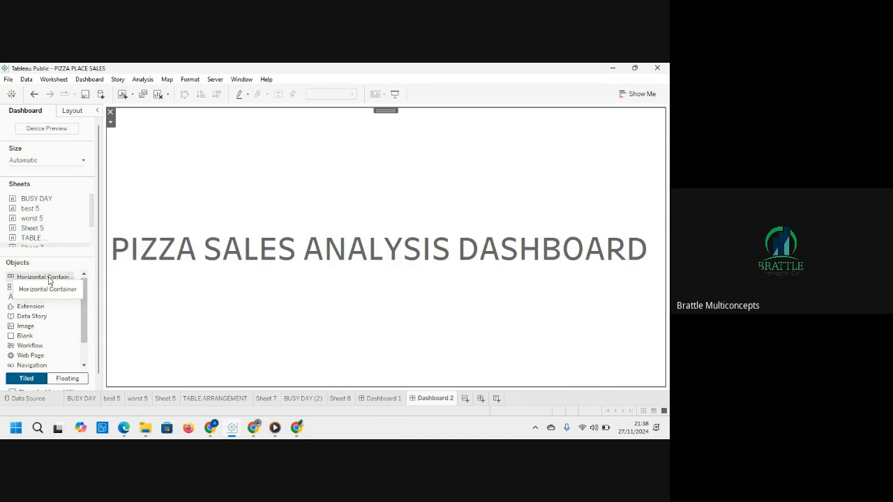
pyautogui.moveTo(49, 281); pyautogui.dragTo(176, 298)
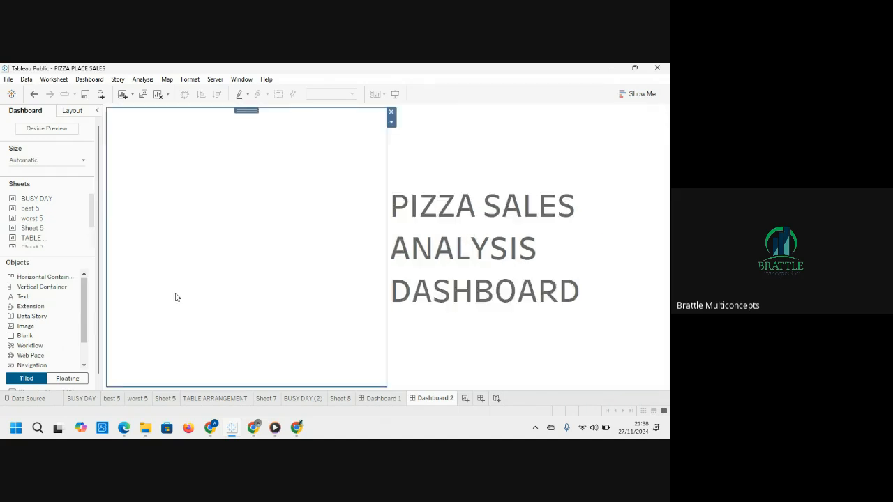
pyautogui.click(391, 114)
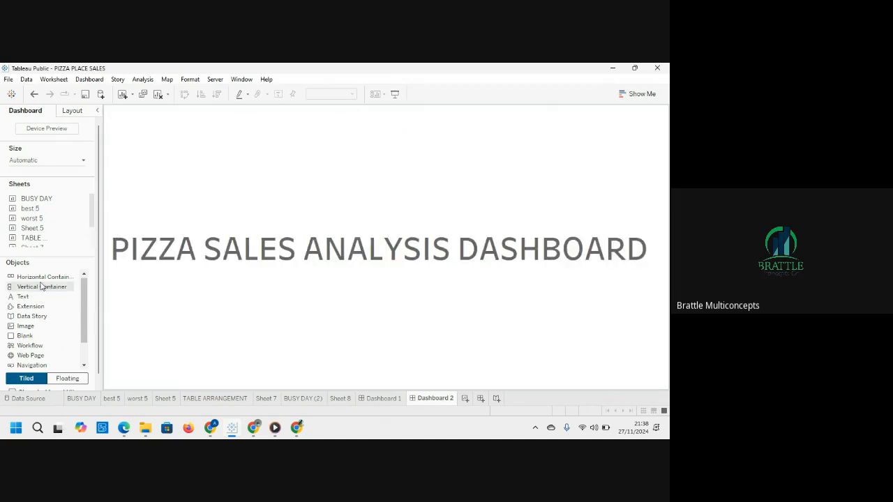
# Place a horizontal container below the title and reduce the title's height to about 87 px.
pyautogui.moveTo(41, 279); pyautogui.dragTo(272, 351)
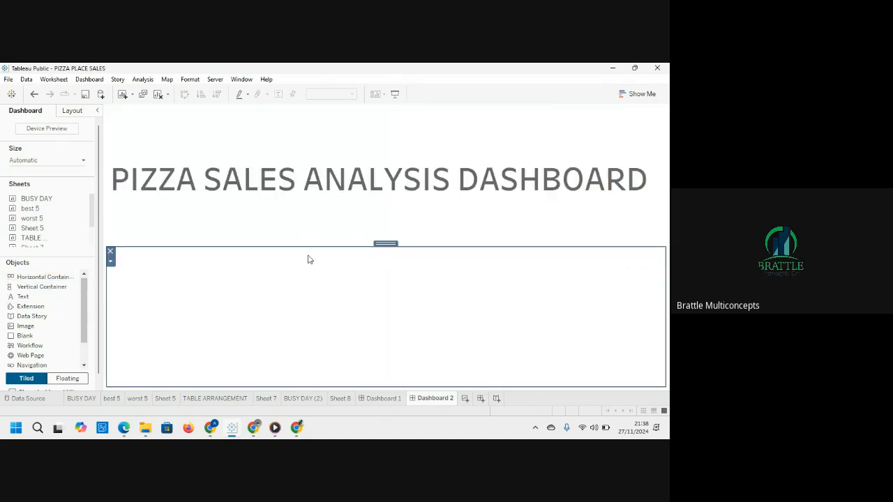
pyautogui.click(311, 209)
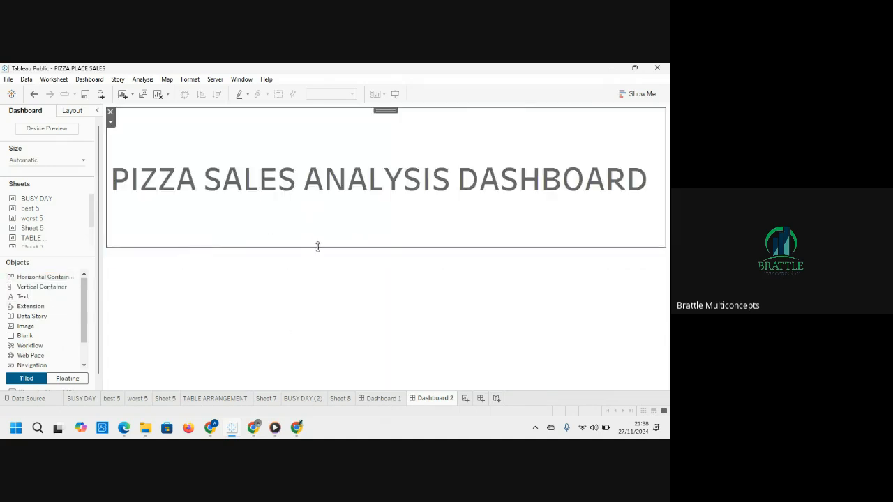
pyautogui.moveTo(317, 246); pyautogui.dragTo(305, 151)
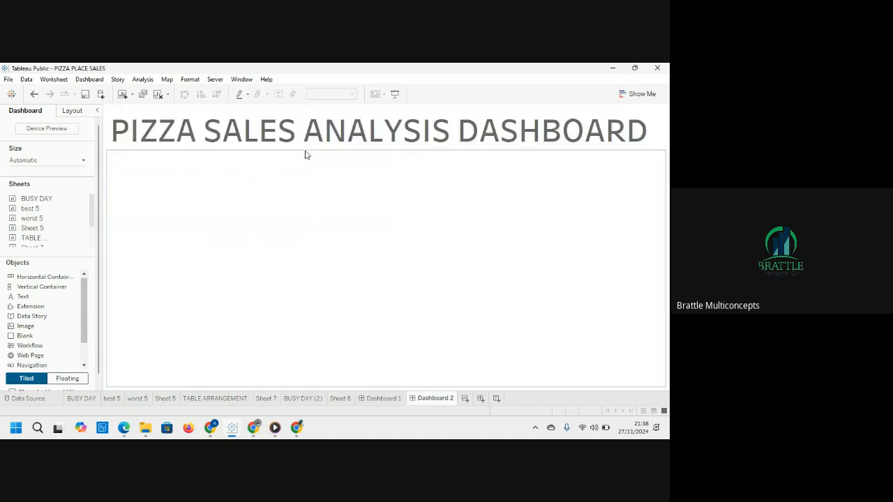
pyautogui.click(291, 189)
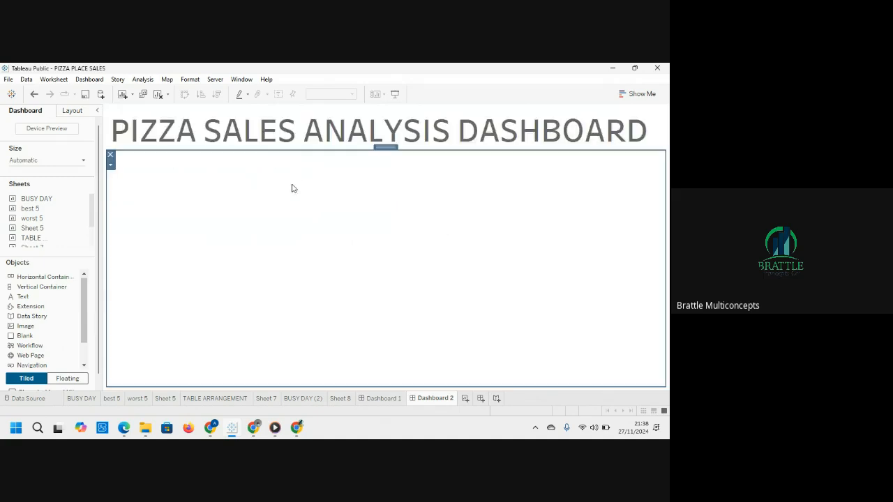
# Add a solid border around the PIZZA SALES ANALYSIS DASHBOARD title.
pyautogui.click(216, 139)
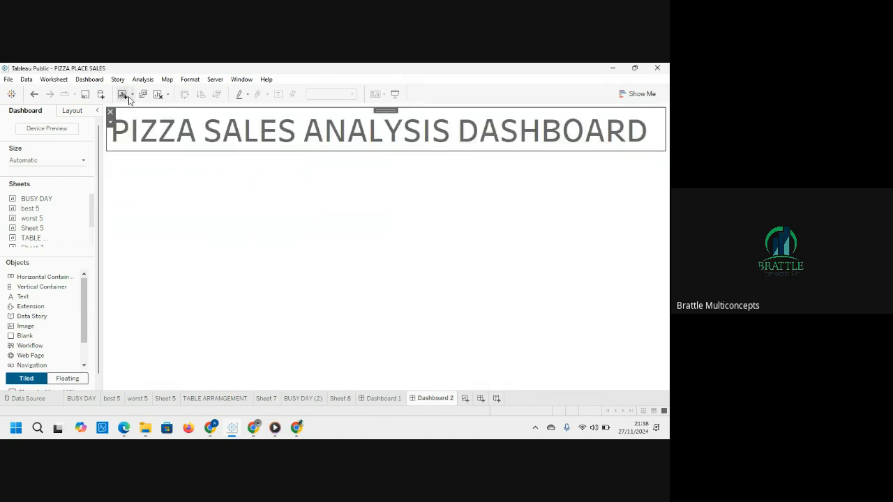
pyautogui.click(73, 110)
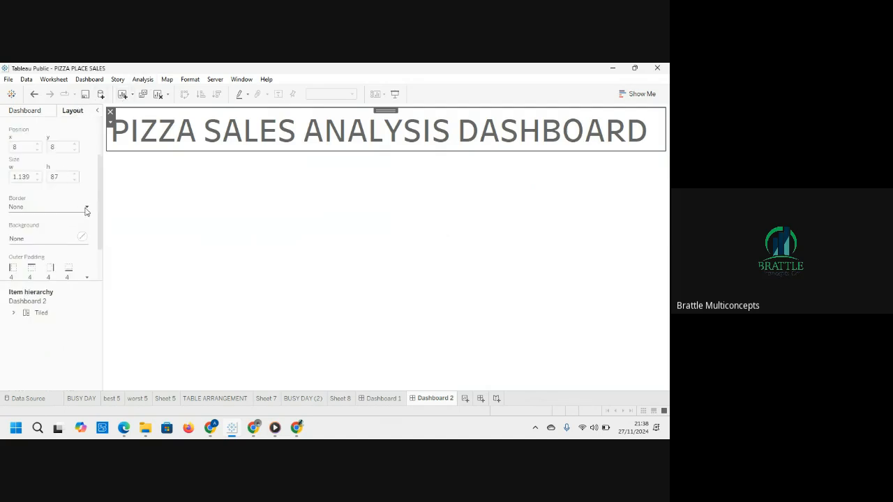
pyautogui.click(86, 209)
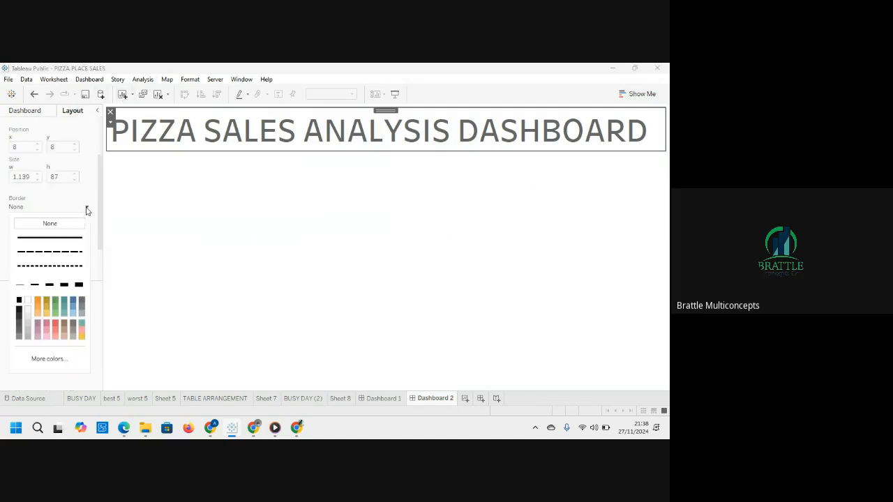
pyautogui.click(62, 238)
pyautogui.click(198, 151)
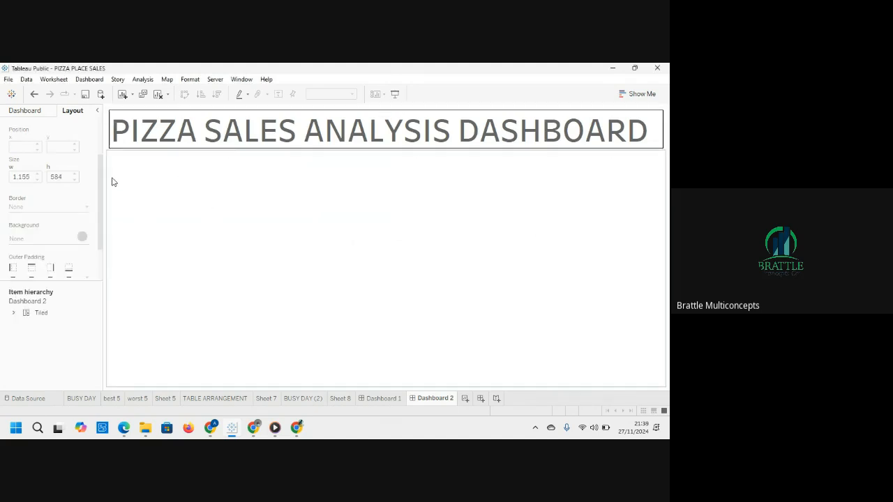
# Add a tiled text object reading HOLD directly below the title and reduce its height to about 51 px.
pyautogui.click(161, 189)
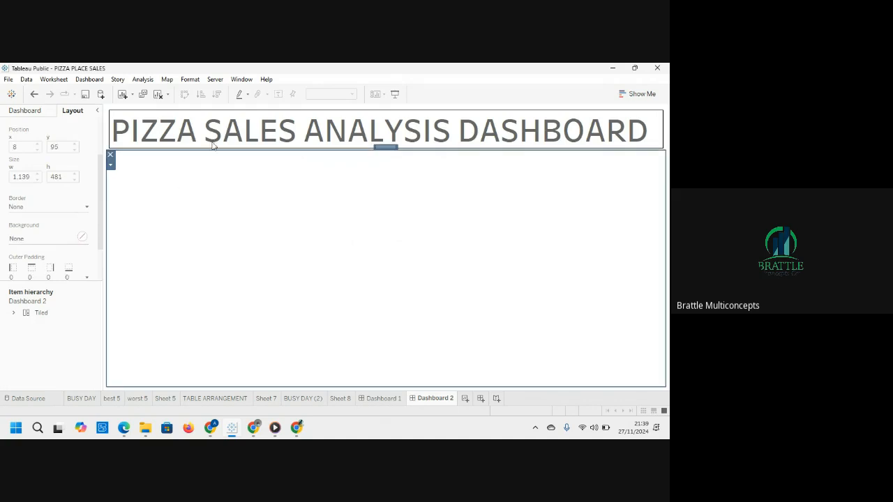
pyautogui.click(25, 111)
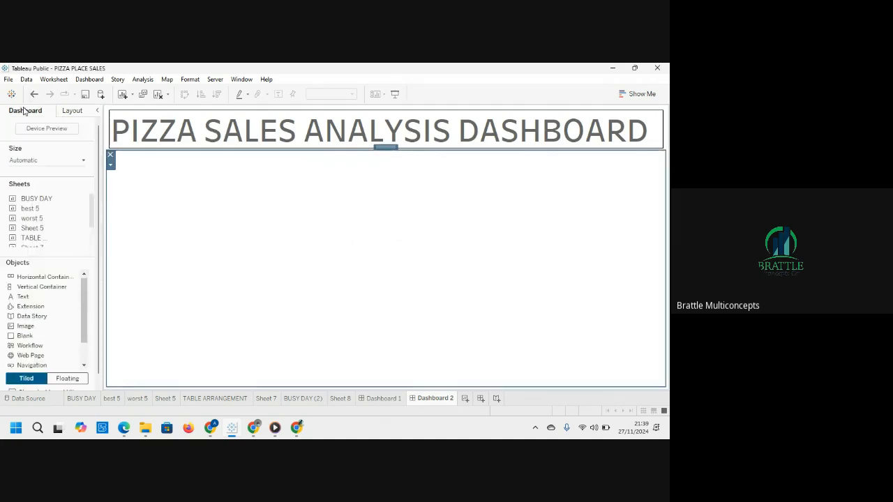
pyautogui.click(32, 299)
pyautogui.moveTo(32, 298); pyautogui.dragTo(339, 155)
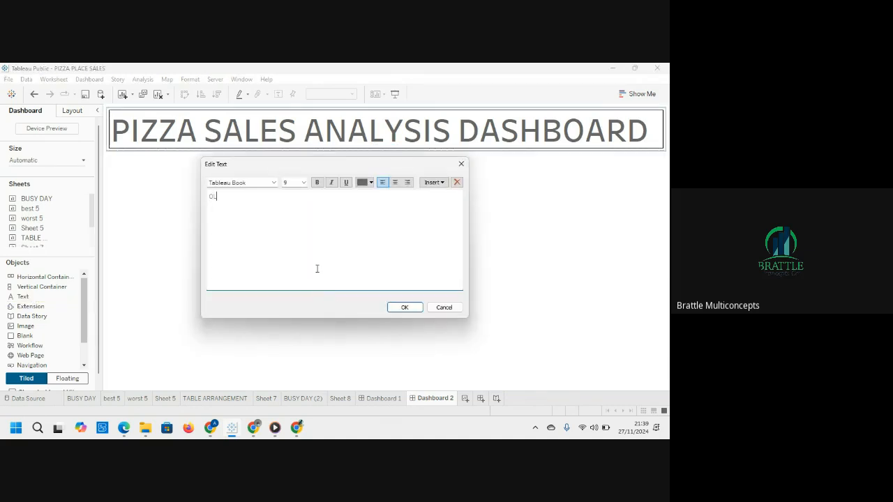
pyautogui.write('HOLD')
pyautogui.click(405, 307)
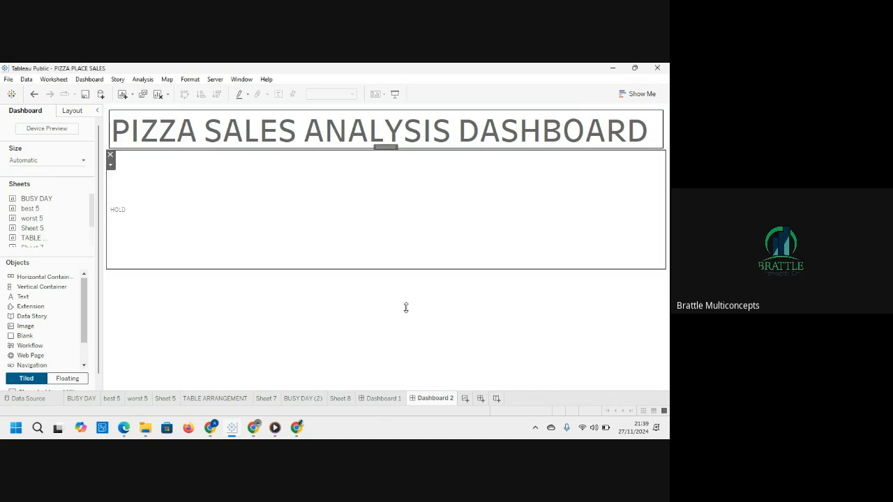
pyautogui.moveTo(368, 268); pyautogui.dragTo(359, 176)
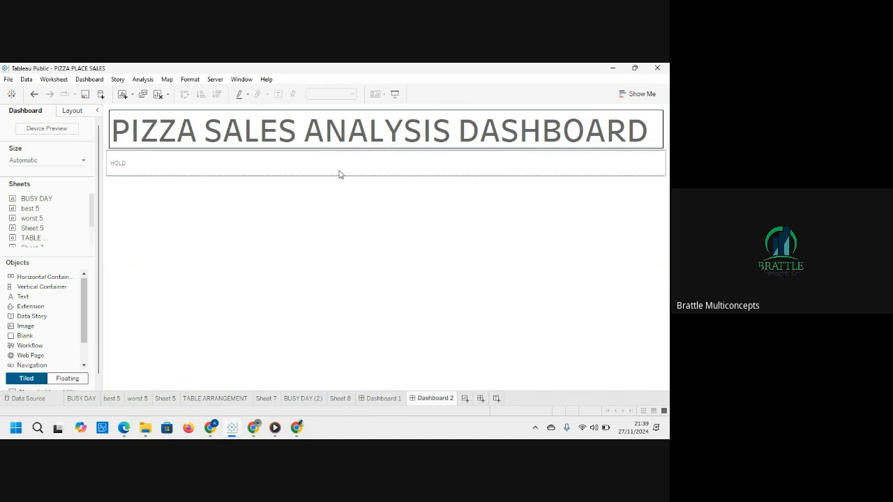
# Add a solid border around the HOLD text object.
pyautogui.click(340, 173)
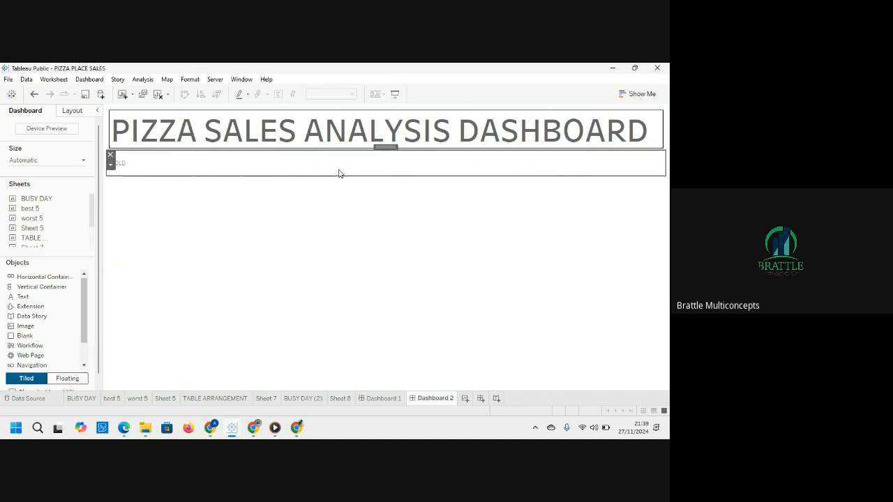
pyautogui.click(70, 111)
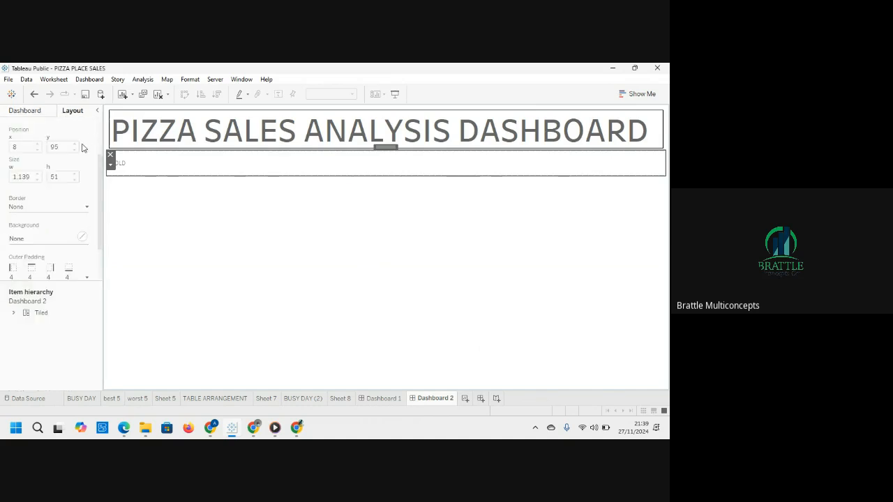
pyautogui.click(85, 207)
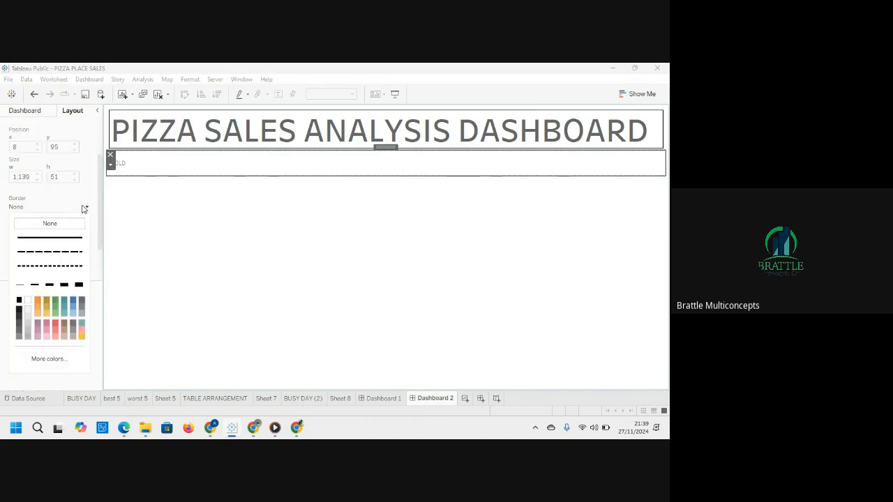
pyautogui.click(55, 238)
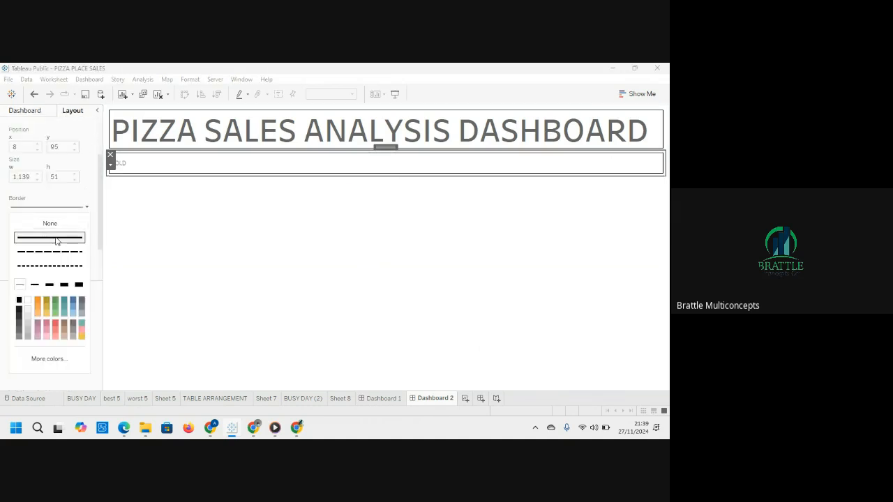
pyautogui.click(213, 233)
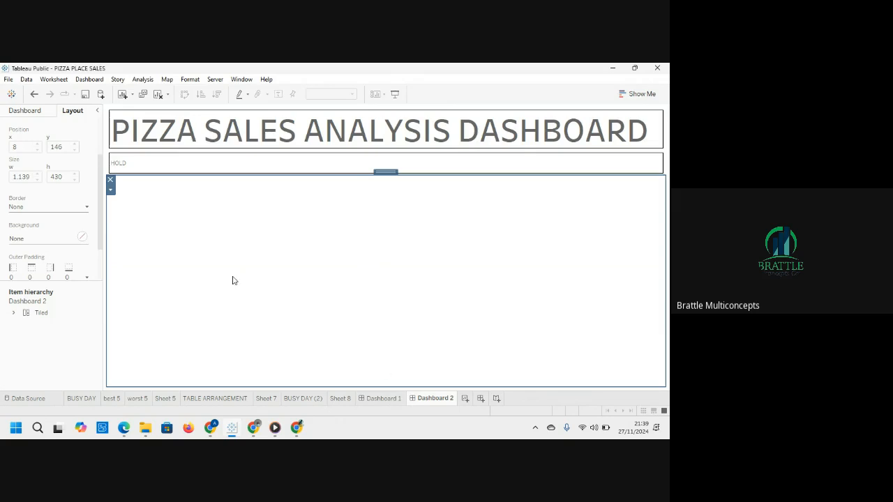
# Insert a blank object between the dashboard title and the HOLD text.
pyautogui.click(36, 113)
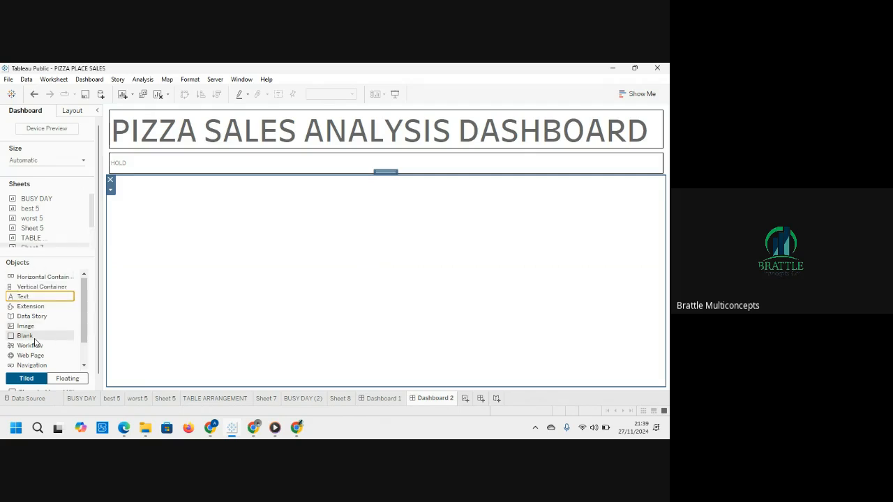
pyautogui.moveTo(34, 342); pyautogui.dragTo(225, 132)
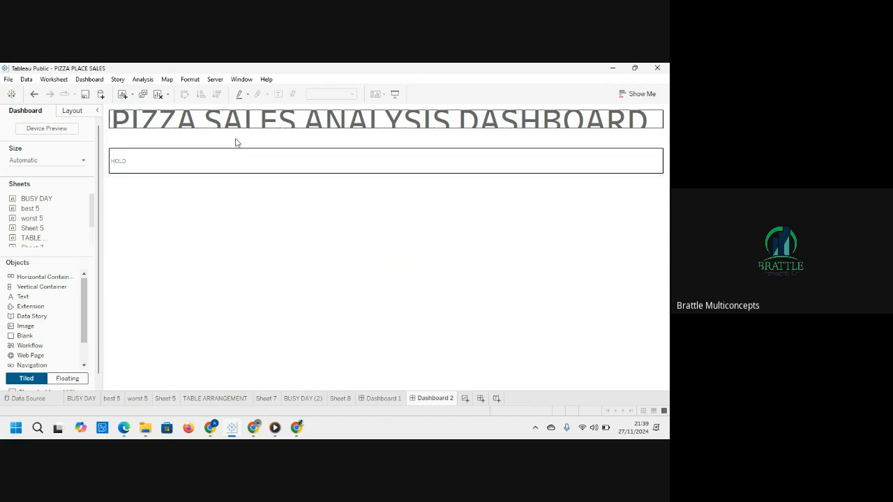
pyautogui.click(244, 143)
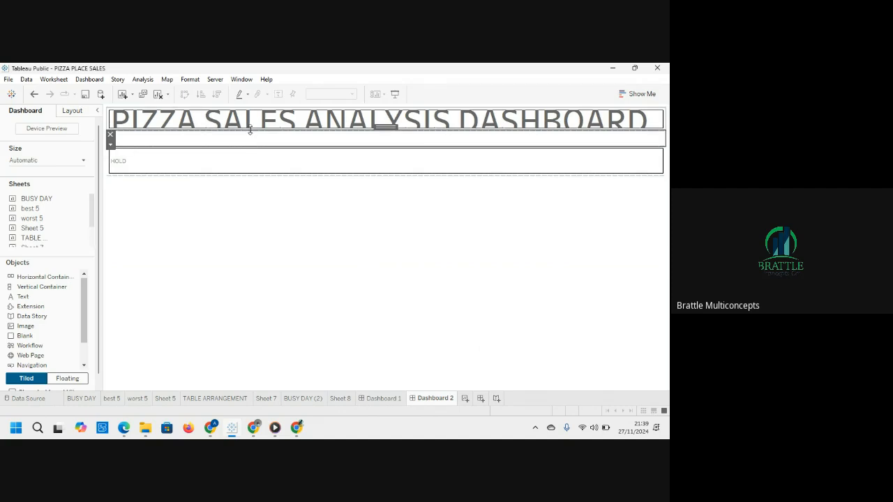
# Try to enlarge the title by moving its boundary with the blank object beneath it downward.
pyautogui.click(249, 124)
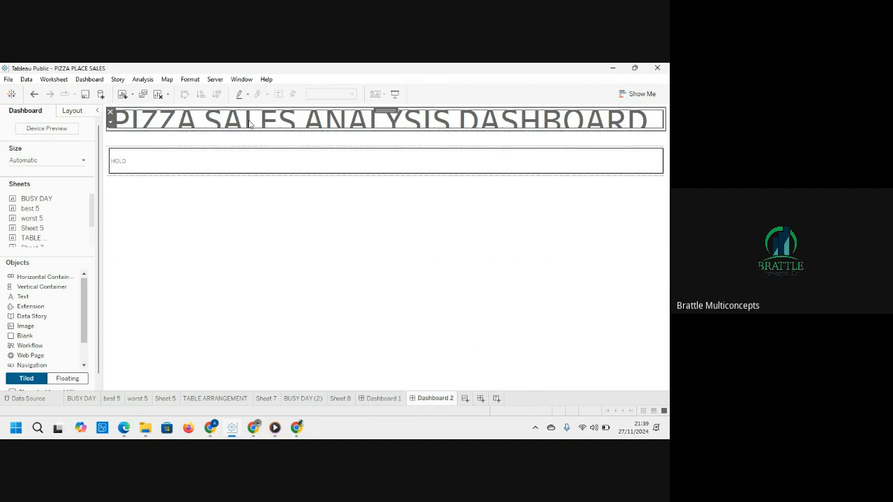
pyautogui.moveTo(255, 131); pyautogui.dragTo(259, 143)
pyautogui.click(267, 123)
pyautogui.moveTo(266, 130); pyautogui.dragTo(273, 165)
pyautogui.click(411, 140)
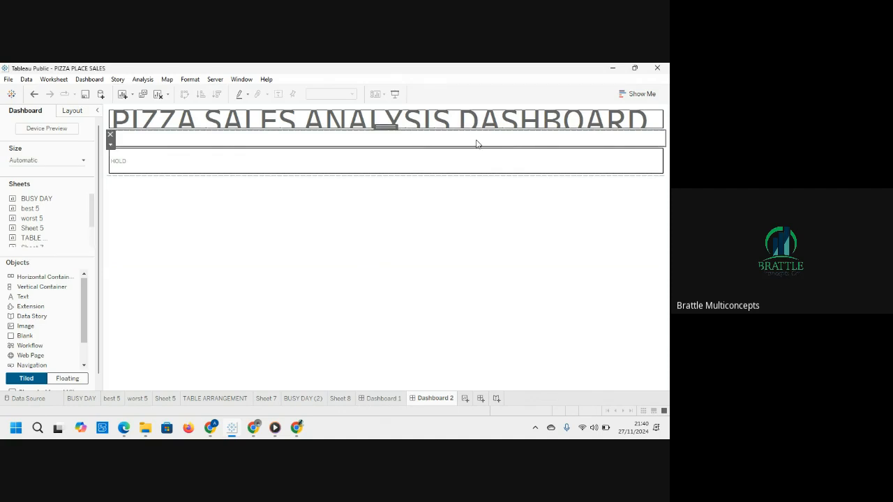
pyautogui.click(110, 145)
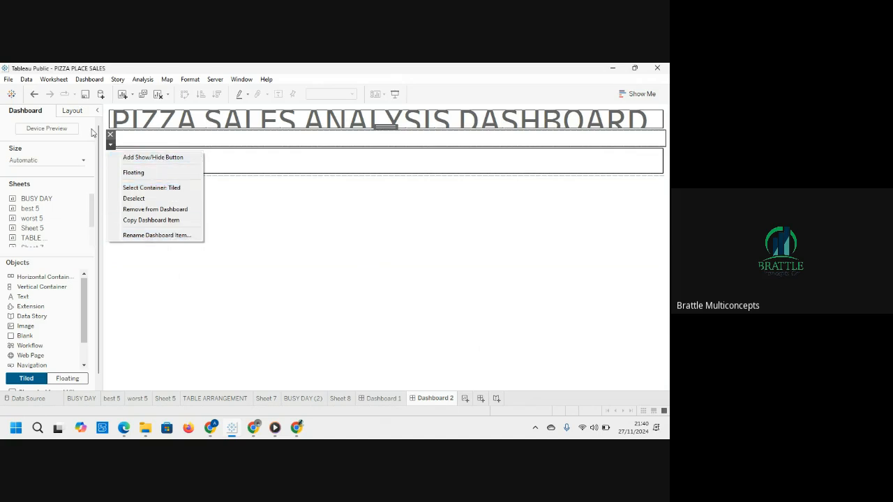
pyautogui.click(73, 111)
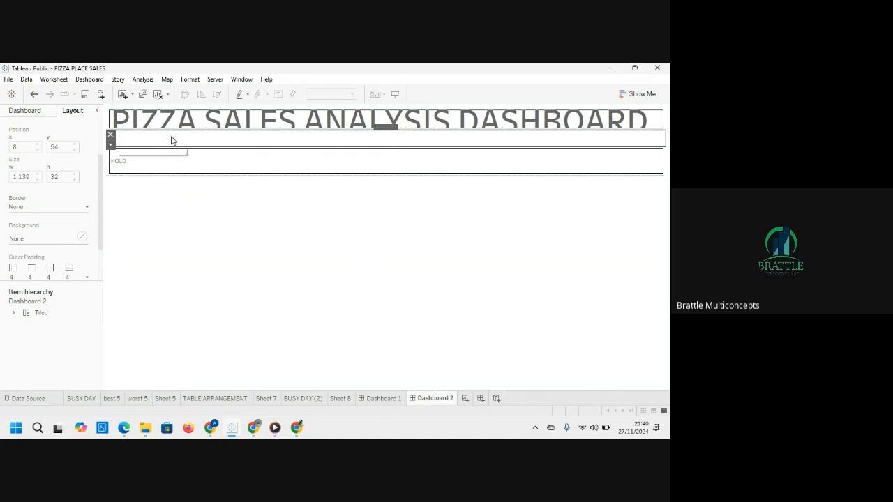
# Extend the HOLD box downward, then shift the boundaries above it so the blank object is about 32 px high and the title about 87 px.
pyautogui.click(329, 127)
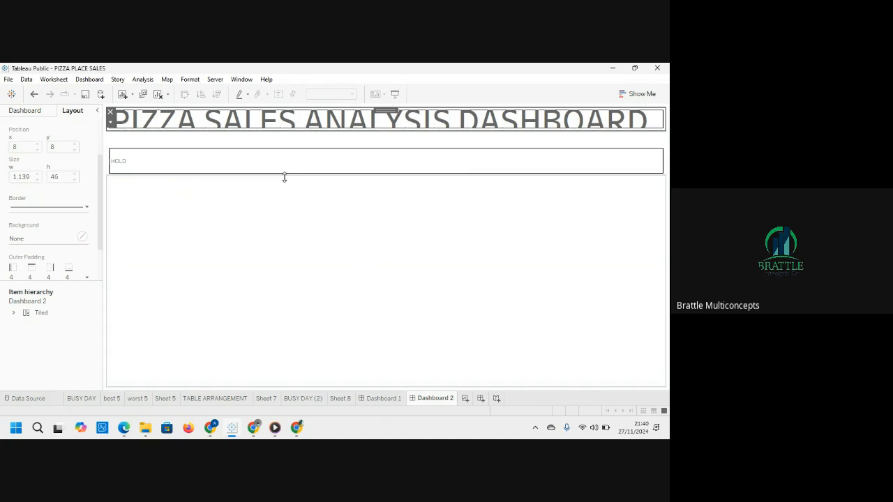
pyautogui.moveTo(286, 176); pyautogui.dragTo(287, 195)
pyautogui.click(290, 162)
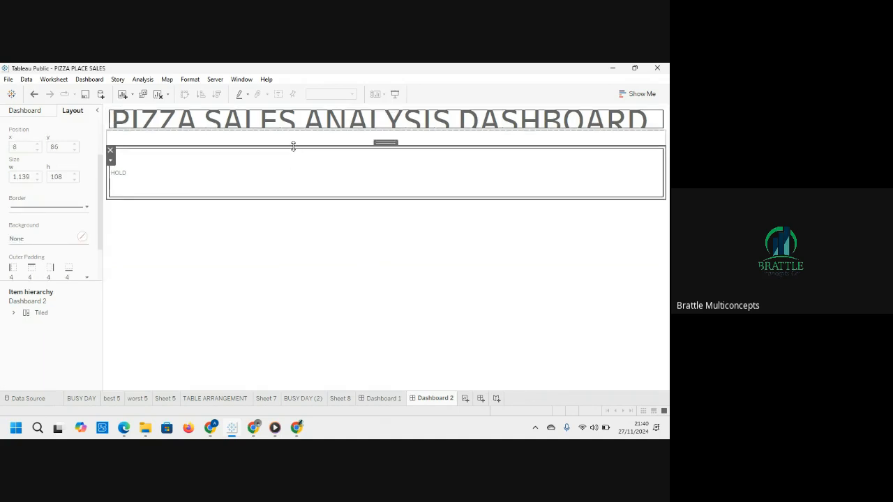
pyautogui.moveTo(293, 145); pyautogui.dragTo(295, 171)
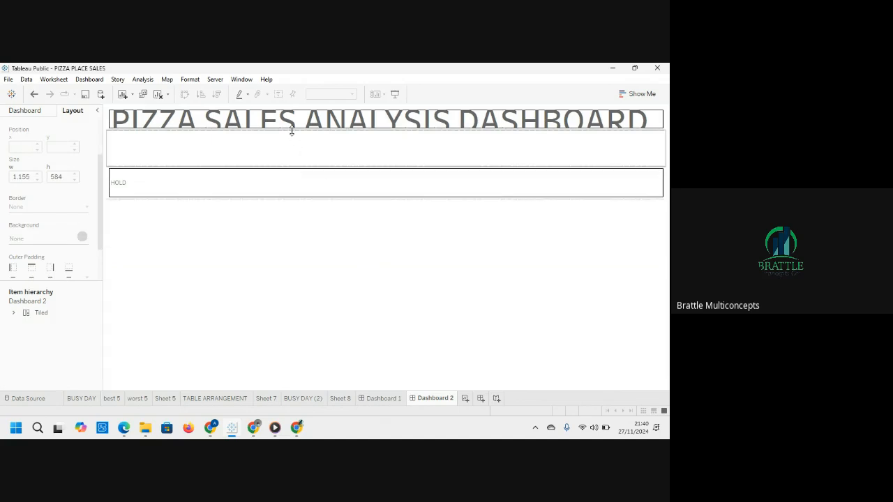
pyautogui.moveTo(292, 132)
pyautogui.mouseDown()
pyautogui.moveTo(291, 161)
pyautogui.moveTo(302, 162)
pyautogui.mouseUp()
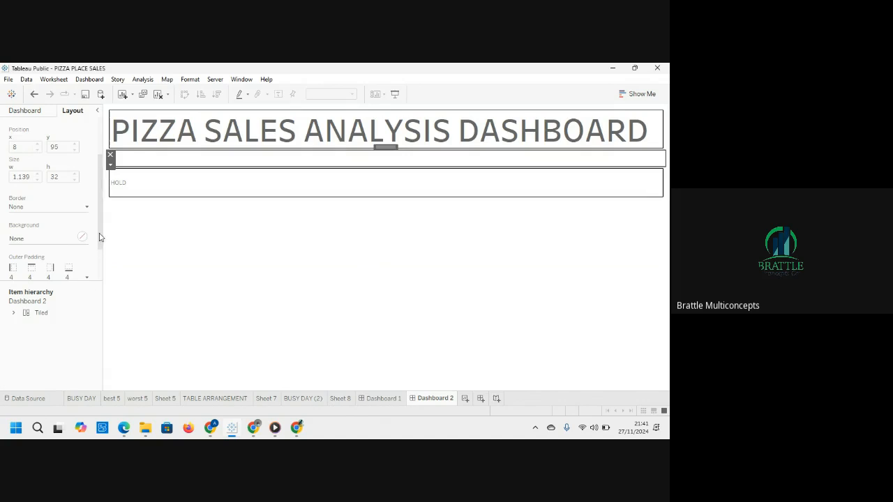
# Fill the blank object's background with a pale grey at 100% opacity.
pyautogui.scroll(-1, 101, 230)
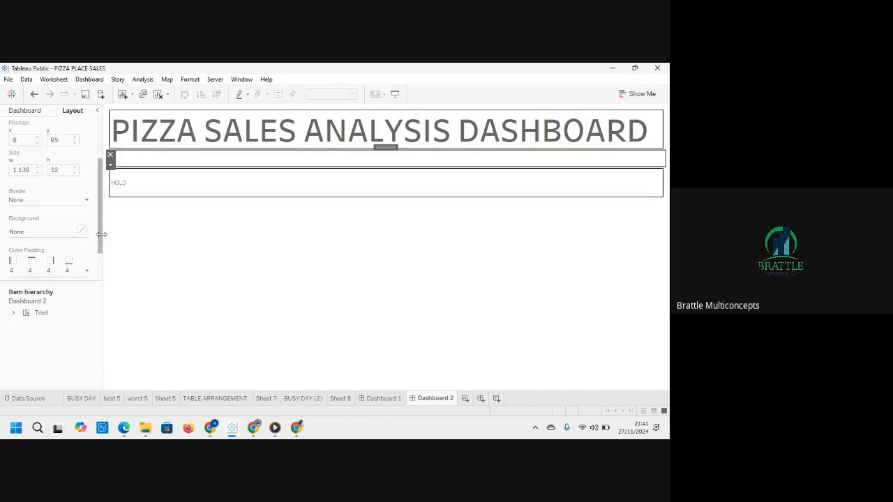
pyautogui.click(64, 232)
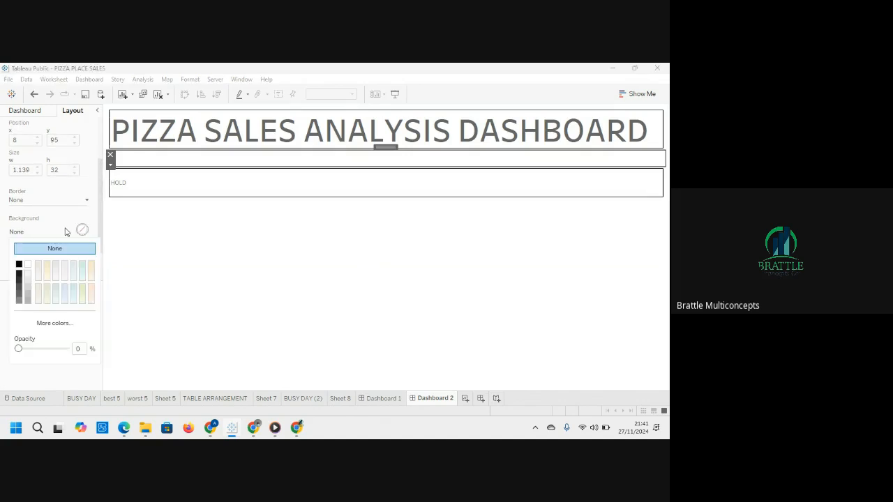
pyautogui.click(40, 298)
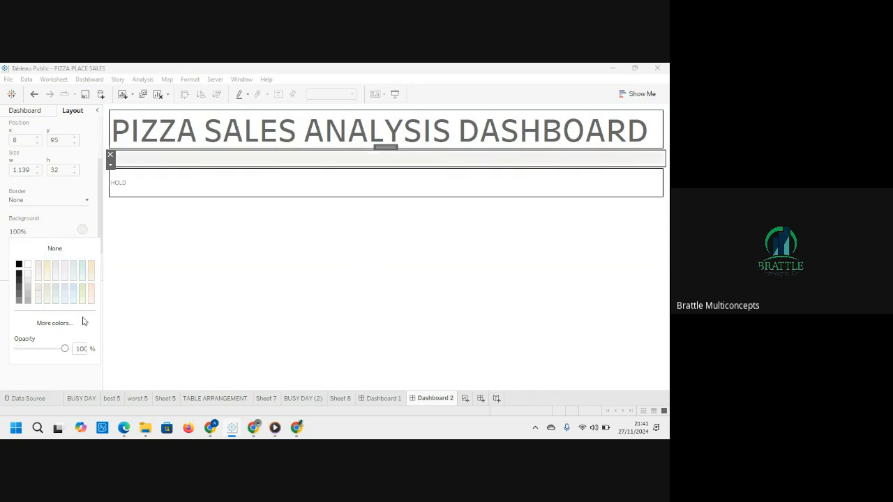
pyautogui.moveTo(65, 349)
pyautogui.mouseDown()
pyautogui.moveTo(40, 350)
pyautogui.moveTo(65, 349)
pyautogui.mouseUp()
# Increase the blank object's outer padding with all sides kept equal.
pyautogui.moveTo(100, 214); pyautogui.dragTo(103, 225)
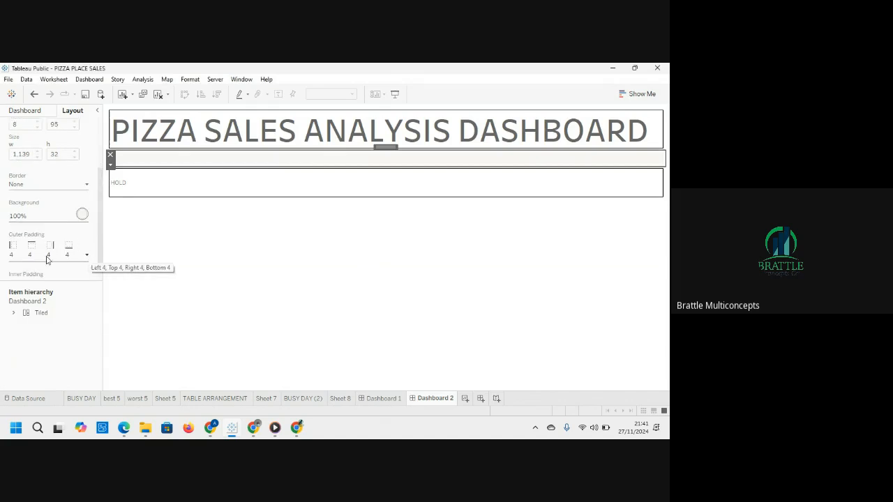
pyautogui.click(17, 251)
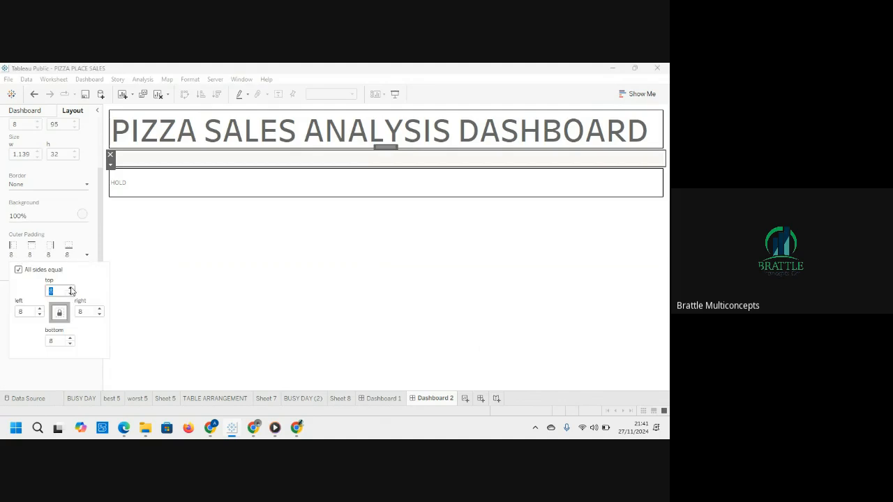
pyautogui.click(70, 289)
pyautogui.click(70, 289)
pyautogui.click(174, 339)
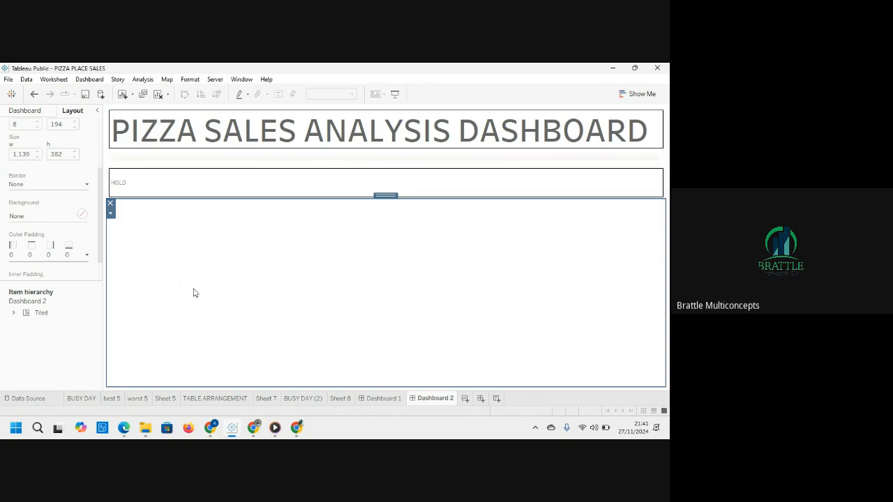
# Place two side-by-side tiled containers below the HOLD box, with the first one narrowed to about a third of the dashboard width.
pyautogui.click(28, 111)
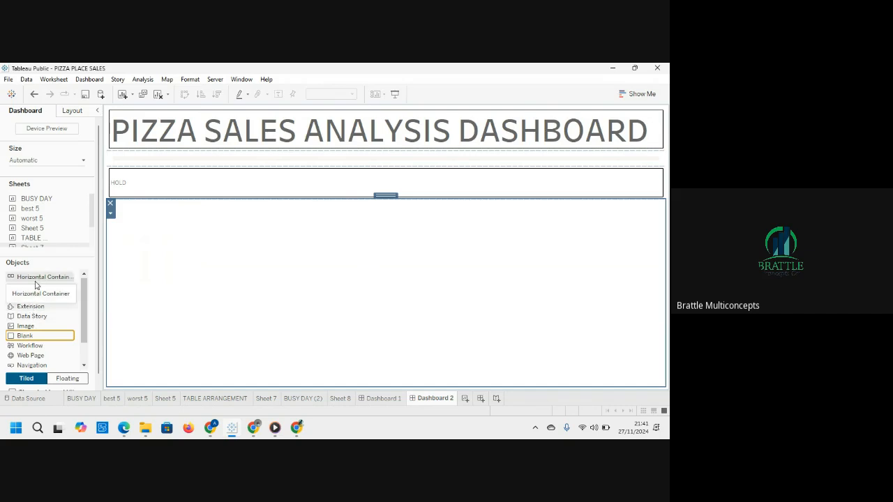
pyautogui.moveTo(38, 287); pyautogui.dragTo(106, 277)
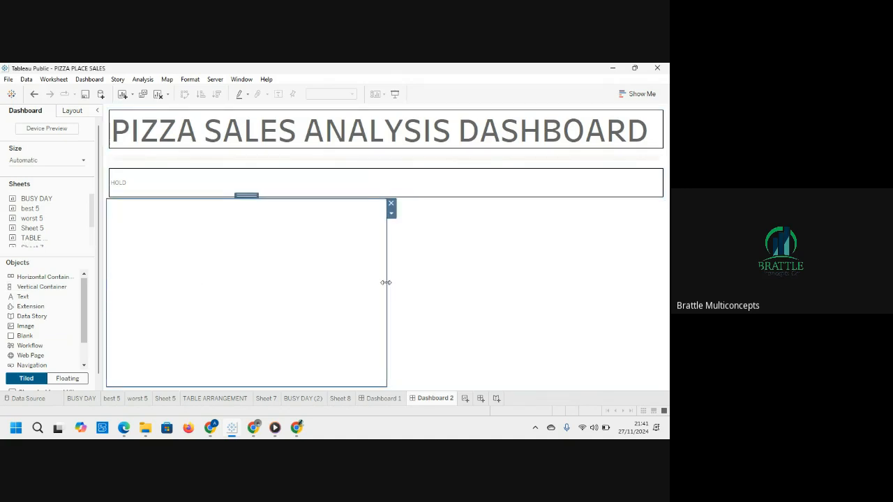
pyautogui.moveTo(384, 282); pyautogui.dragTo(281, 296)
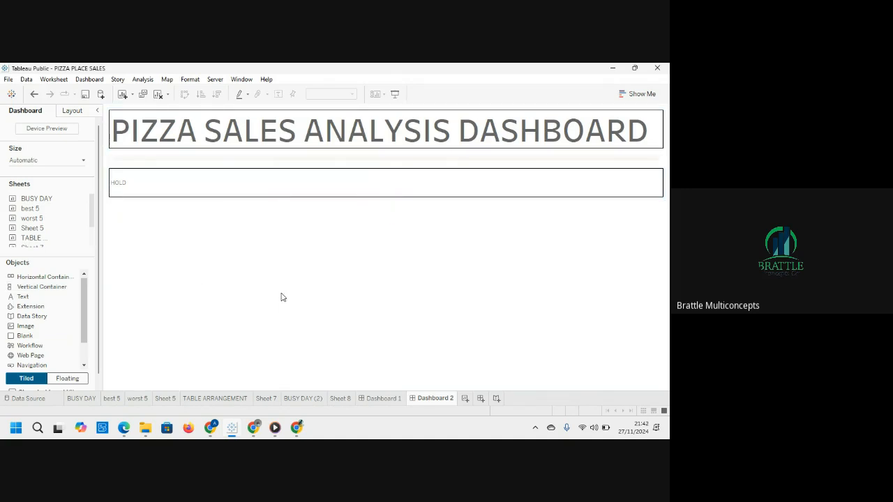
pyautogui.moveTo(40, 279); pyautogui.dragTo(289, 289)
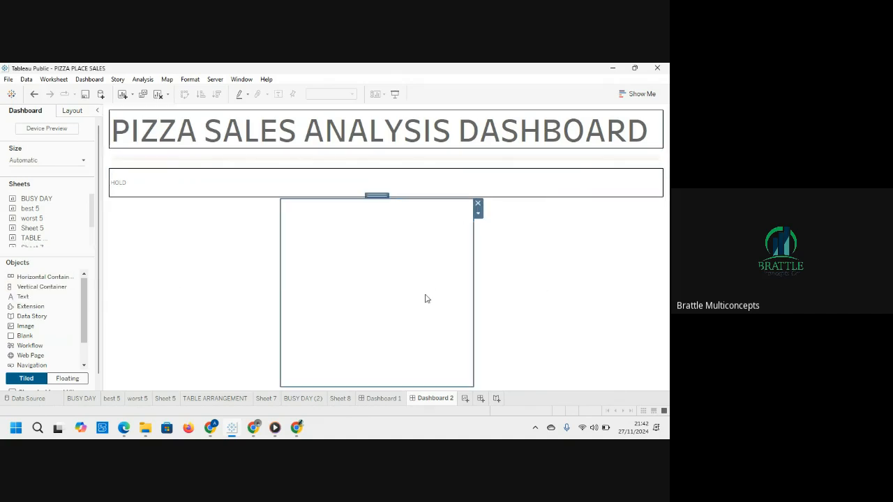
pyautogui.click(235, 311)
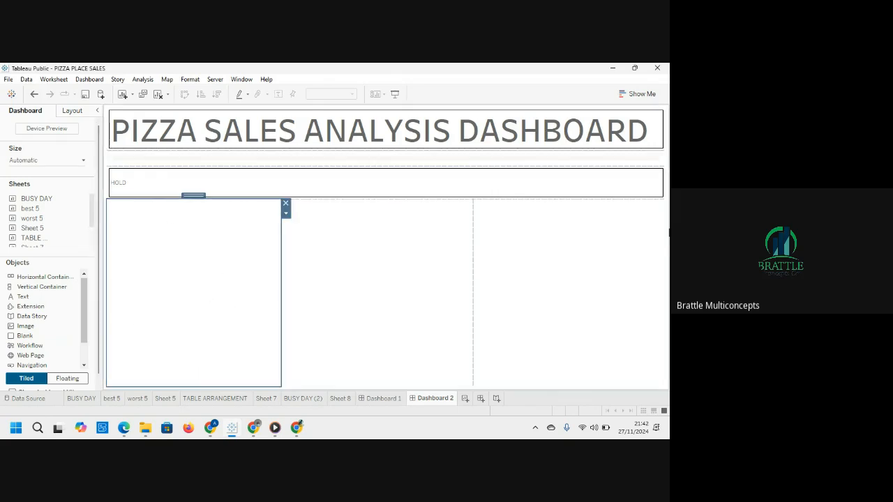
# Open the recent workbook "Another 10 hacks for BETTER user experience!_v2024.1" from Dashboard 1, maximize its window and dismiss the update notice.
pyautogui.click(668, 228)
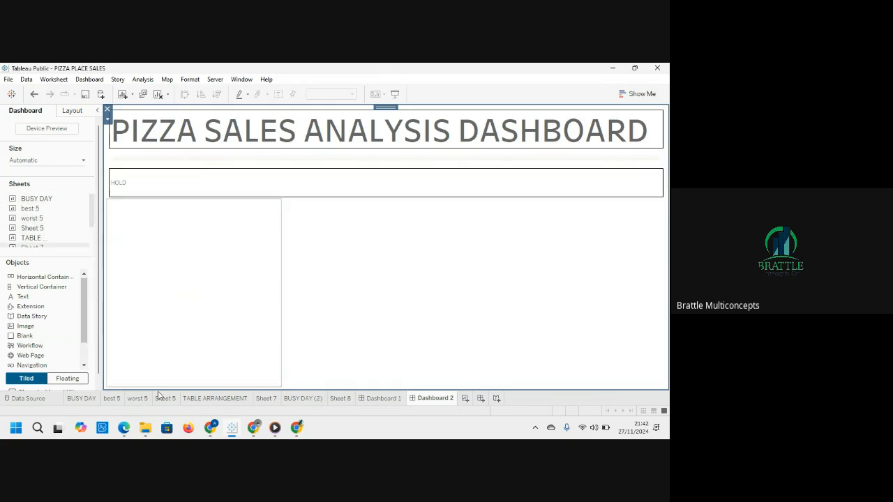
pyautogui.click(383, 399)
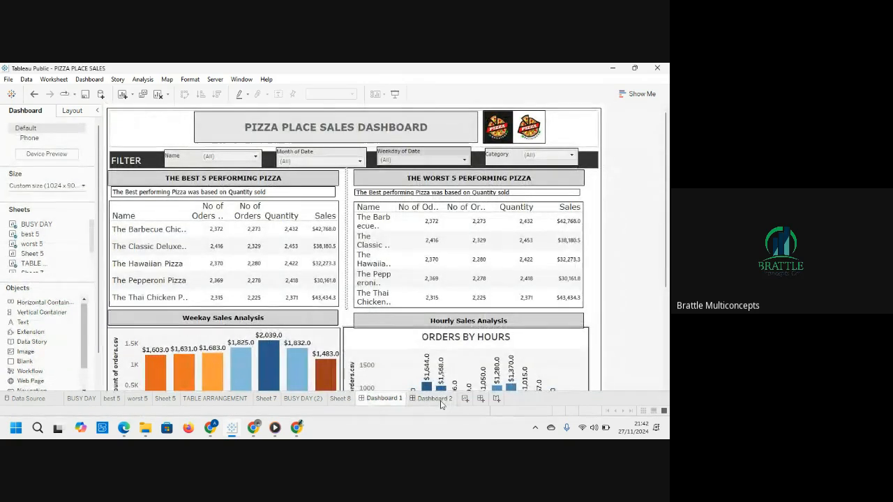
pyautogui.click(8, 79)
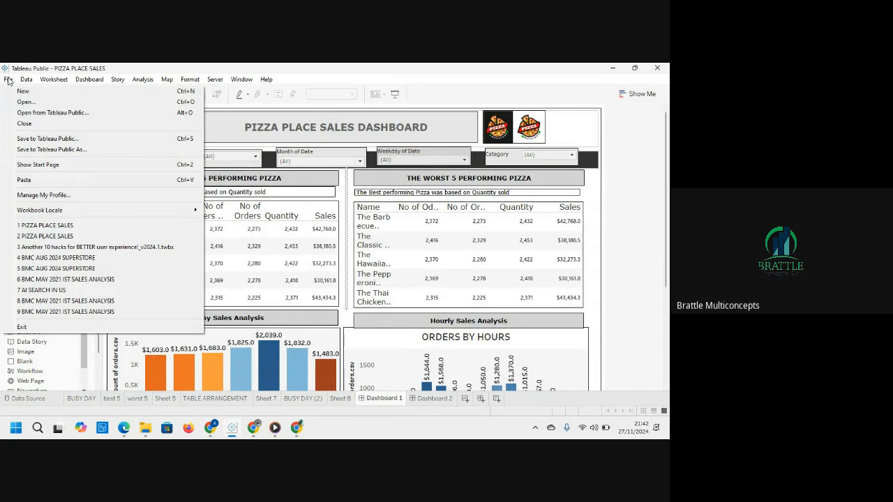
pyautogui.click(121, 248)
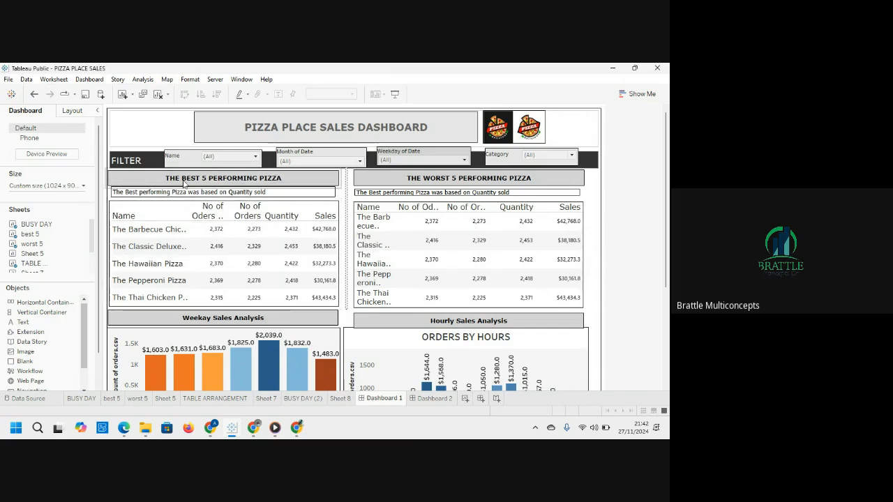
pyautogui.click(351, 201)
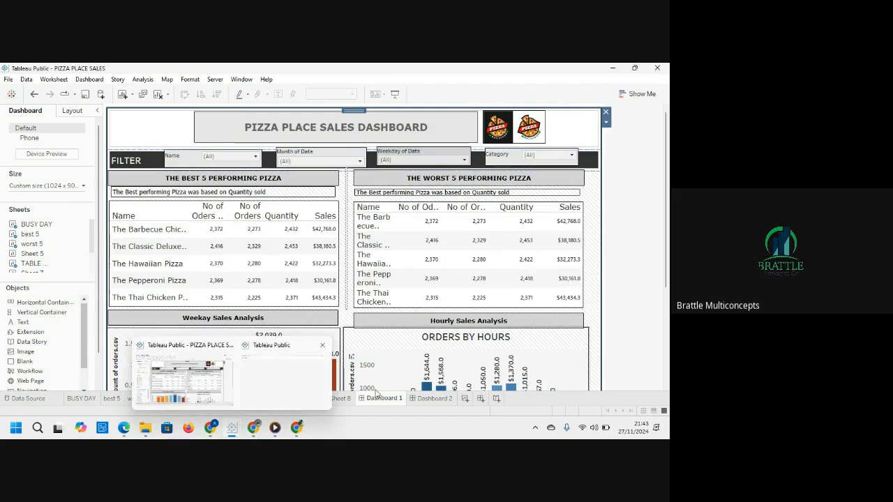
pyautogui.moveTo(39, 225)
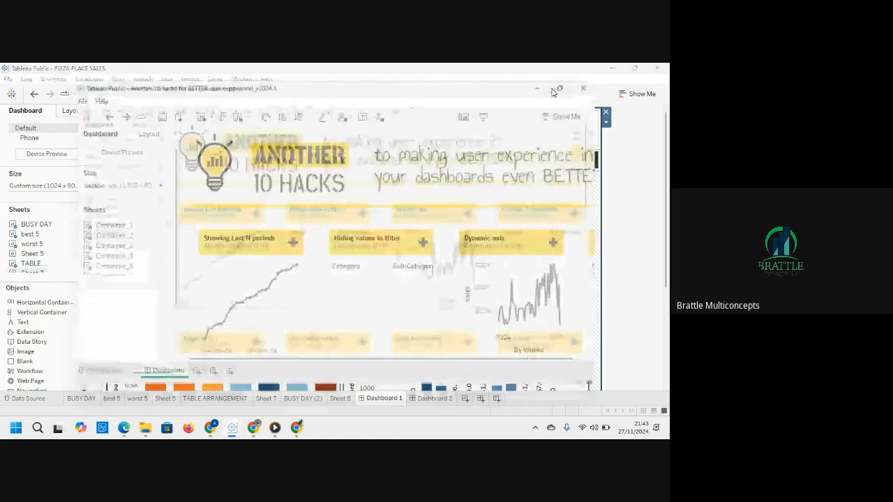
pyautogui.click(552, 92)
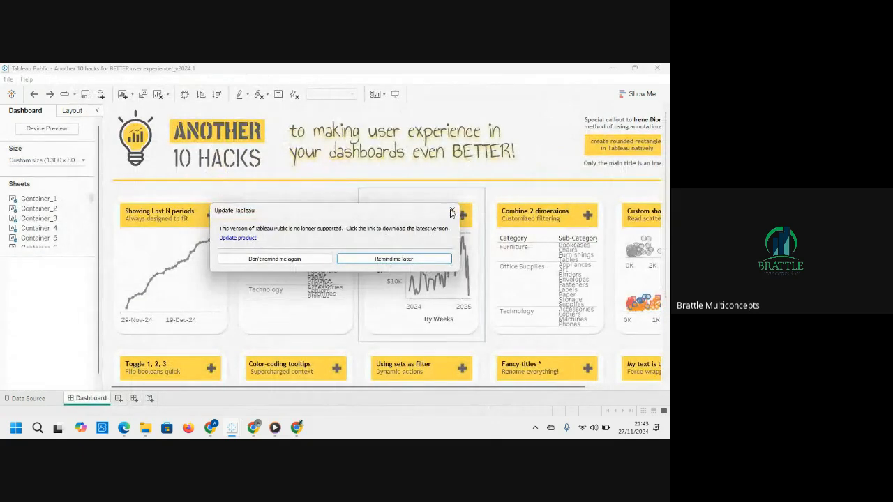
pyautogui.click(452, 210)
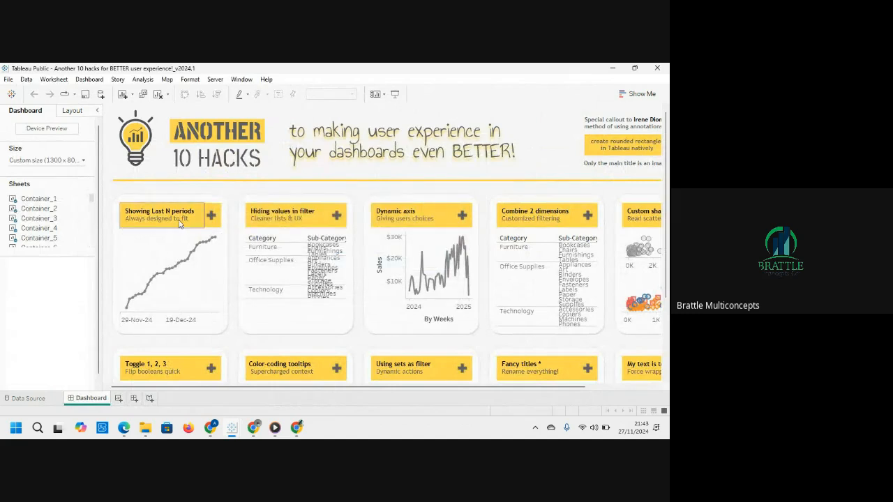
# Select the container of the "Showing Last N periods" tile, check its options, and unhide all sheets used by the dashboard.
pyautogui.click(174, 200)
pyautogui.click(174, 200)
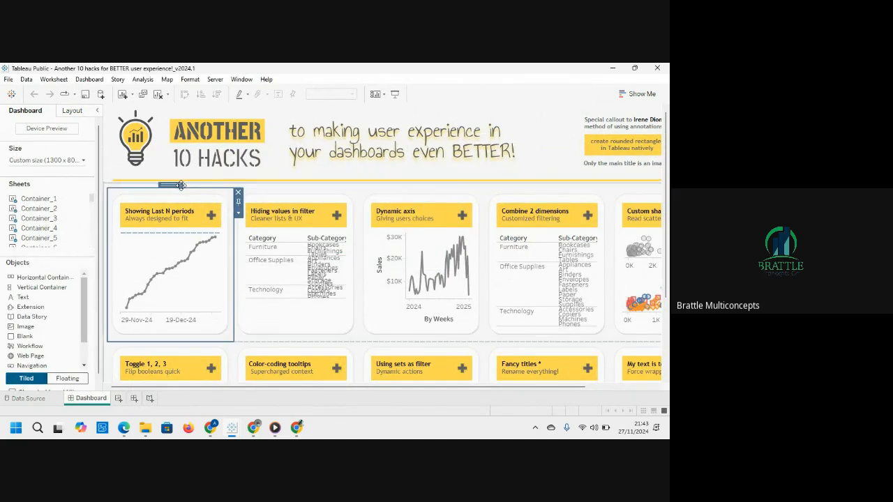
pyautogui.moveTo(35, 203)
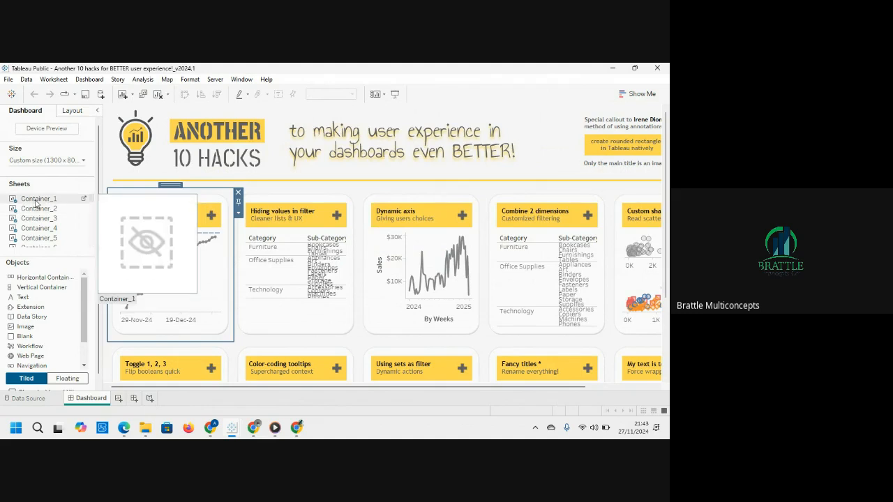
pyautogui.click(238, 212)
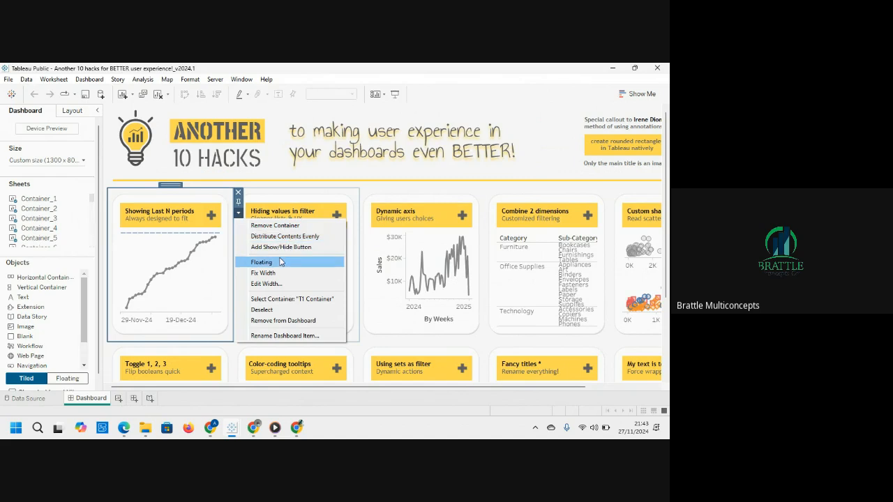
pyautogui.rightClick(91, 400)
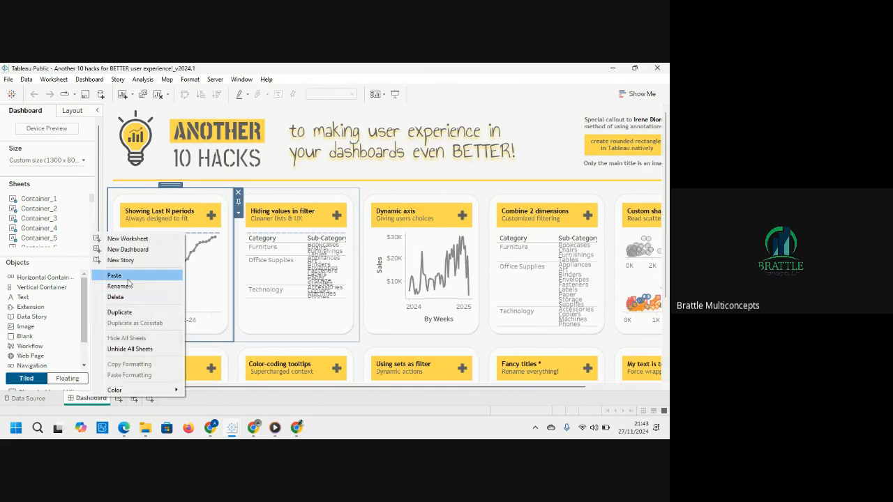
pyautogui.click(131, 349)
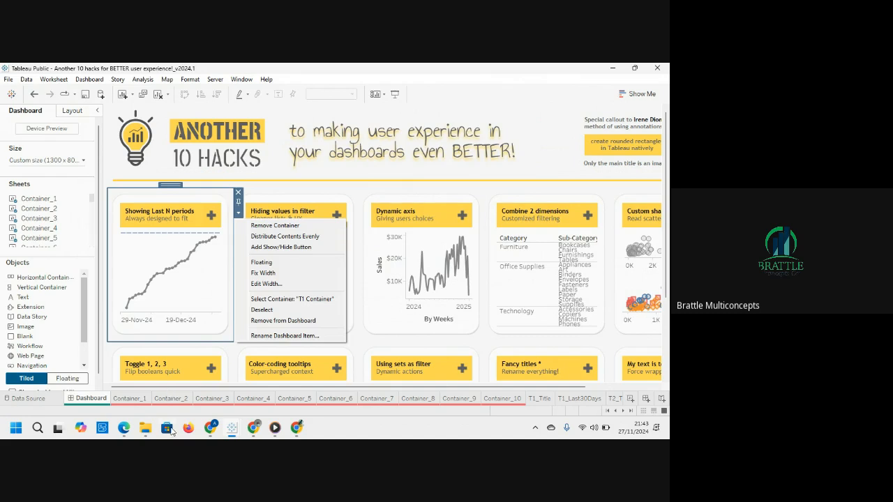
# Examine how the Container_1 to Container_9 worksheets are built, including their data fields, and look through the dashboard's sheet list.
pyautogui.click(135, 400)
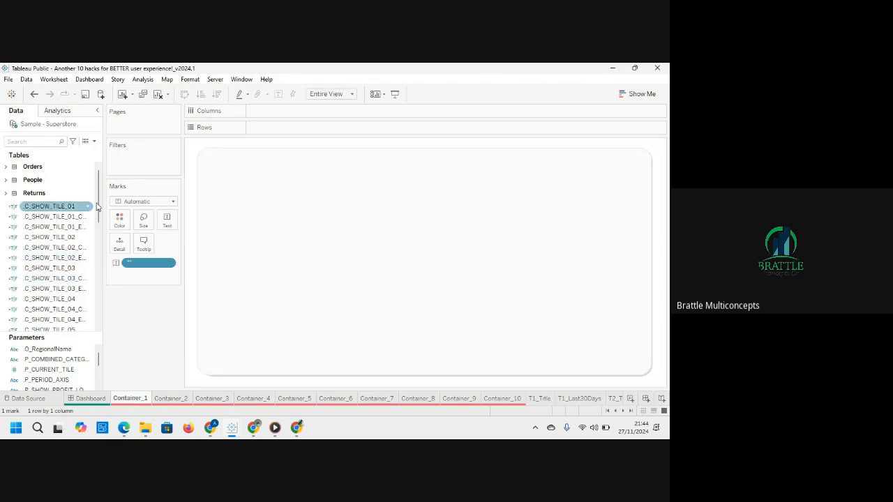
pyautogui.click(303, 215)
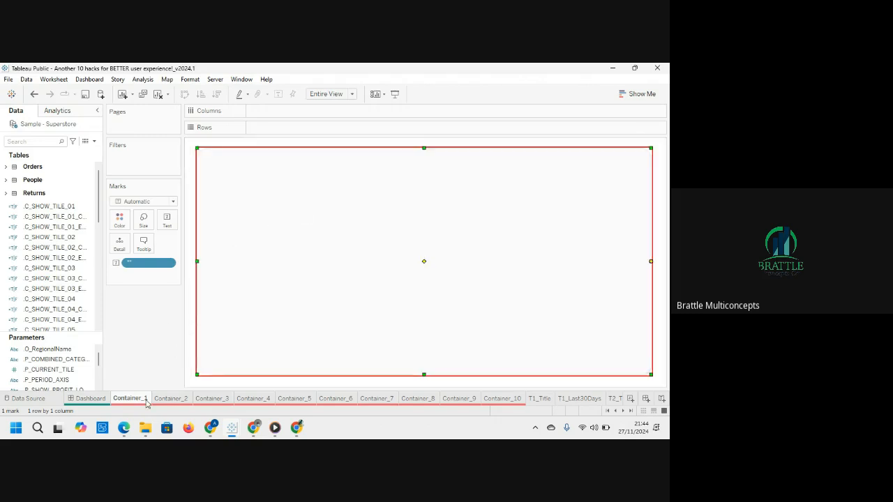
pyautogui.click(172, 399)
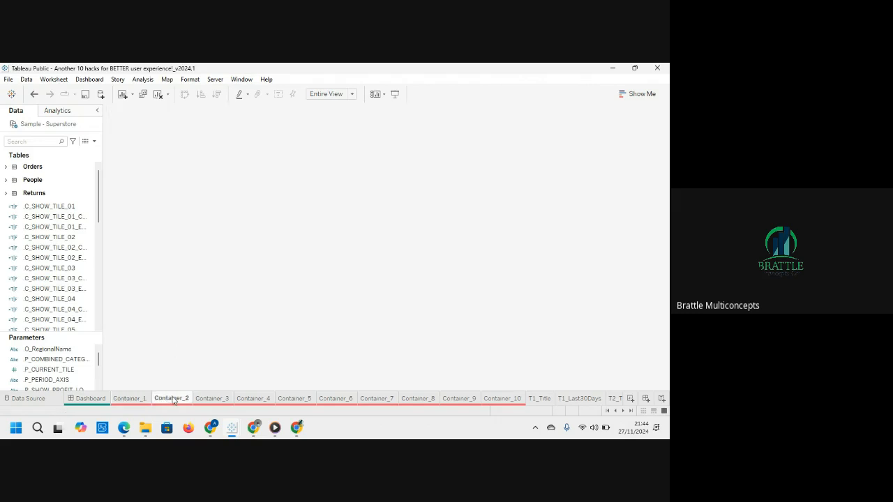
pyautogui.click(211, 399)
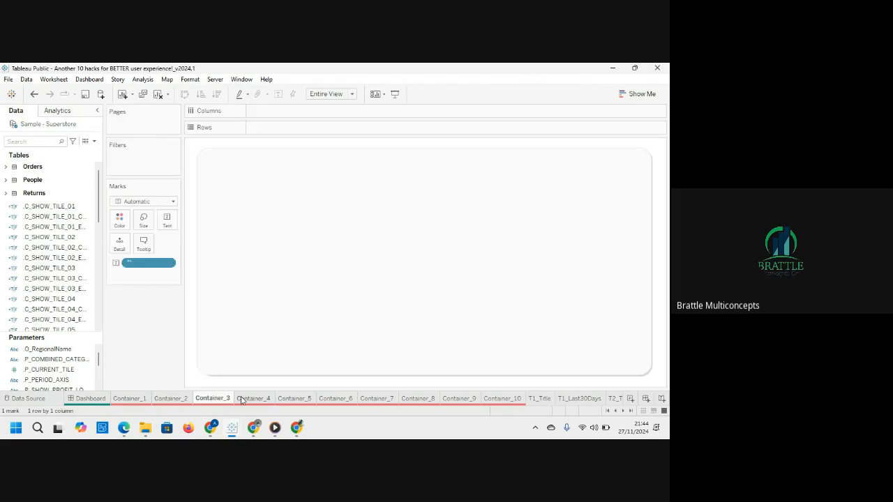
pyautogui.click(242, 399)
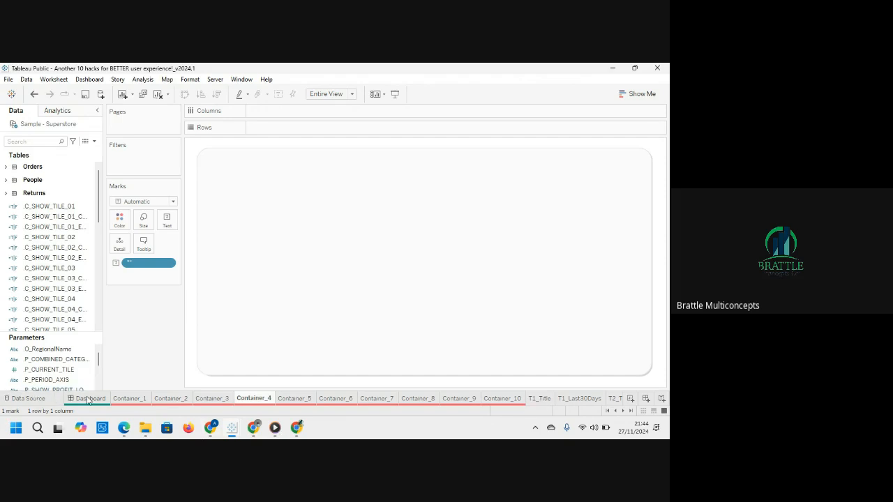
pyautogui.click(129, 399)
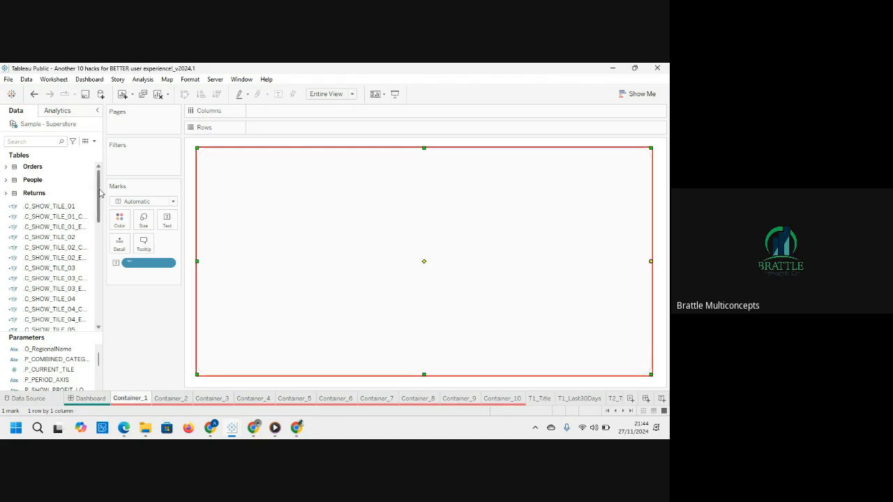
pyautogui.moveTo(99, 194); pyautogui.dragTo(128, 315)
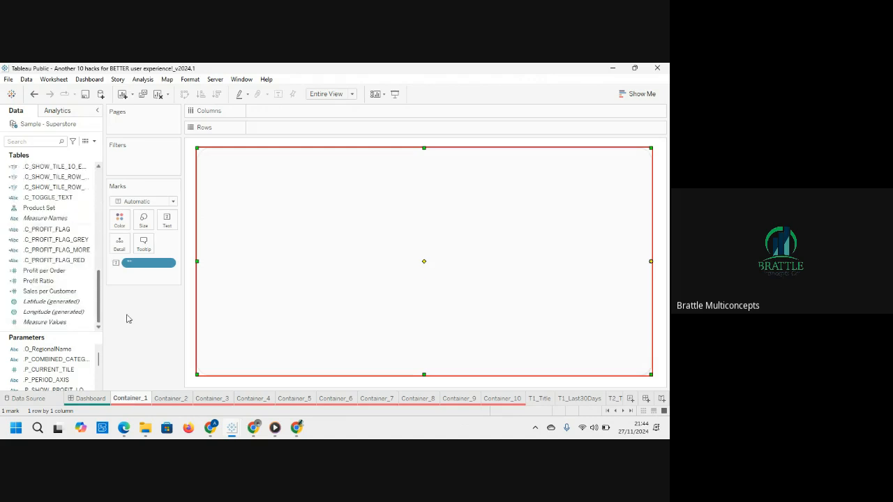
pyautogui.click(254, 399)
pyautogui.click(295, 400)
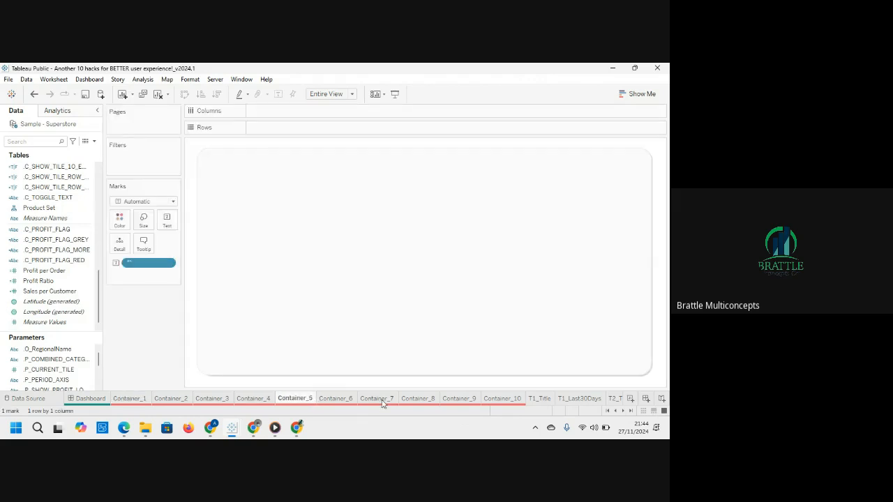
pyautogui.click(376, 399)
pyautogui.click(446, 400)
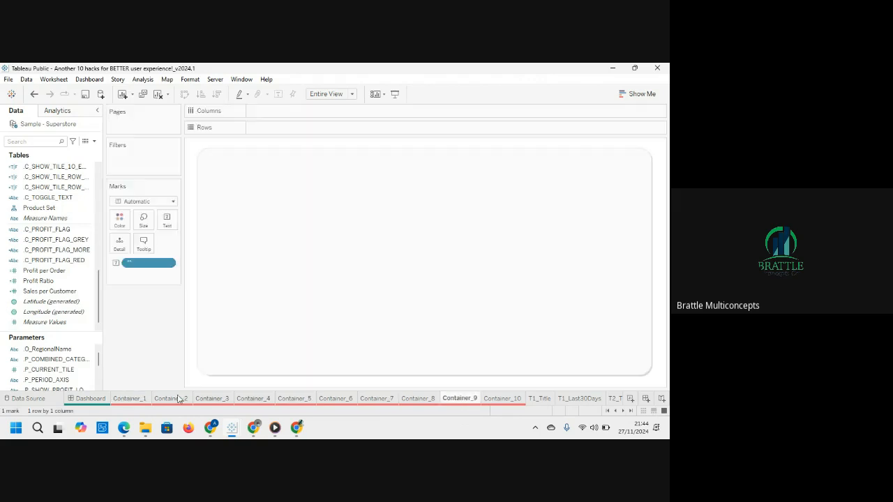
pyautogui.click(84, 401)
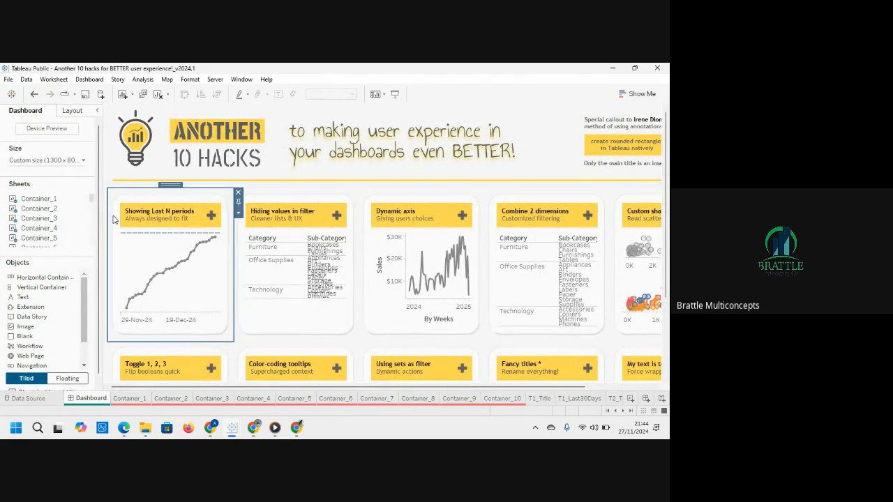
pyautogui.moveTo(91, 200); pyautogui.dragTo(96, 214)
# Switch back to the PIZZA PLACE SALES workbook, create a new story and place Dashboard 1 in its first story point.
pyautogui.moveTo(237, 429)
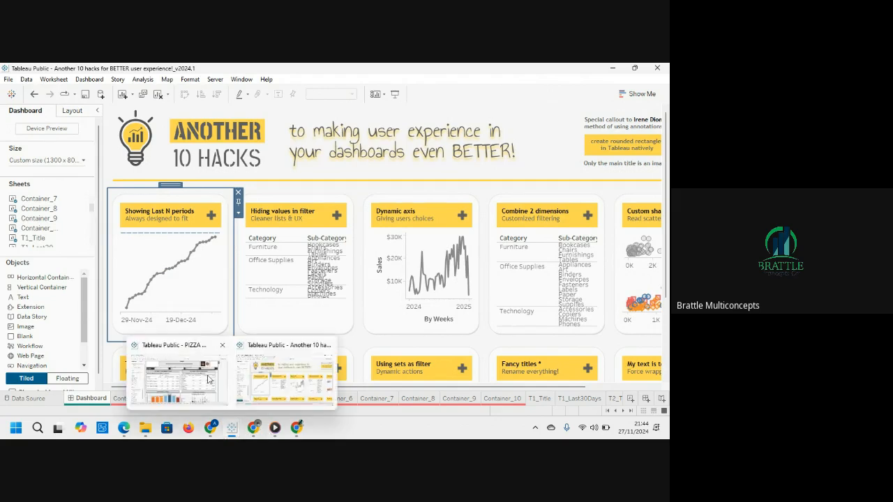
pyautogui.click(208, 379)
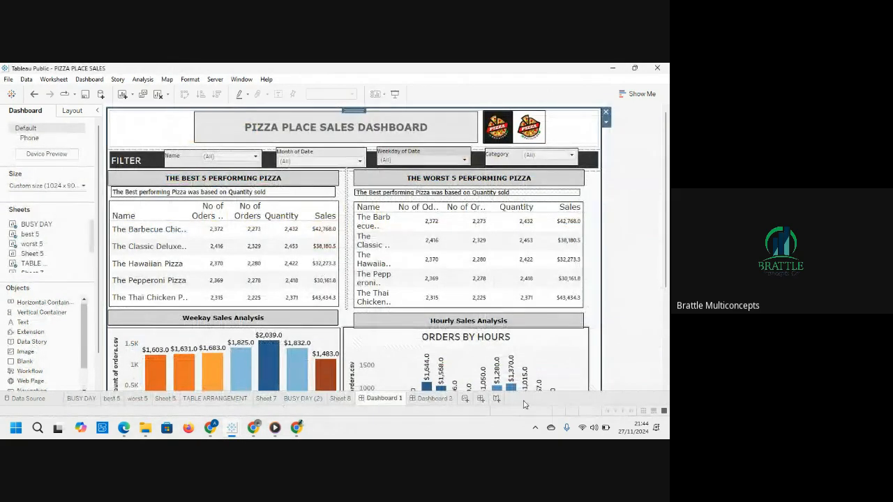
pyautogui.click(498, 402)
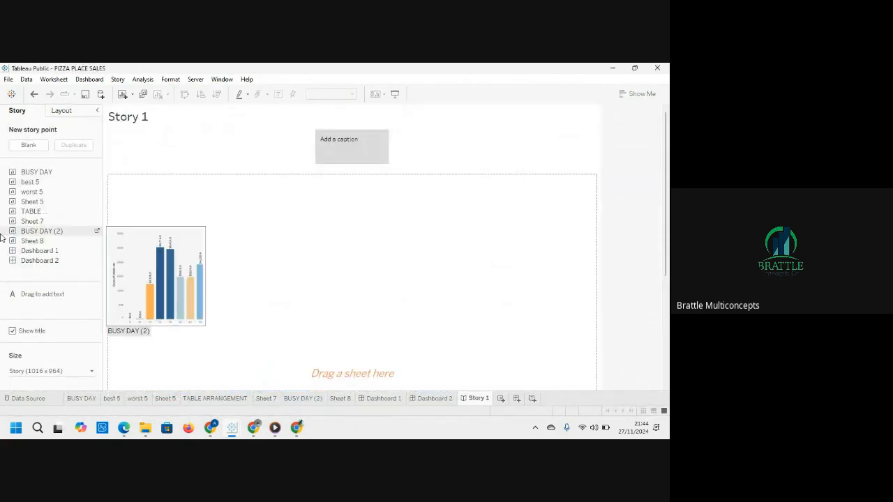
pyautogui.moveTo(32, 251); pyautogui.dragTo(275, 244)
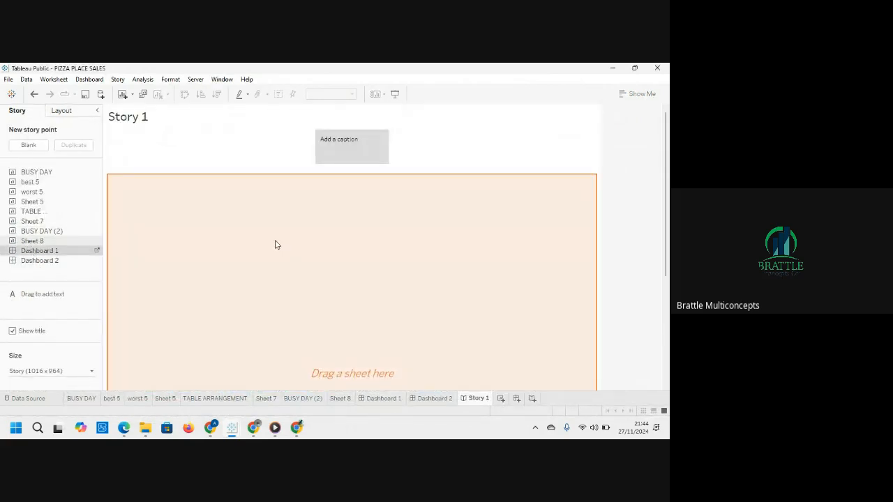
pyautogui.click(339, 158)
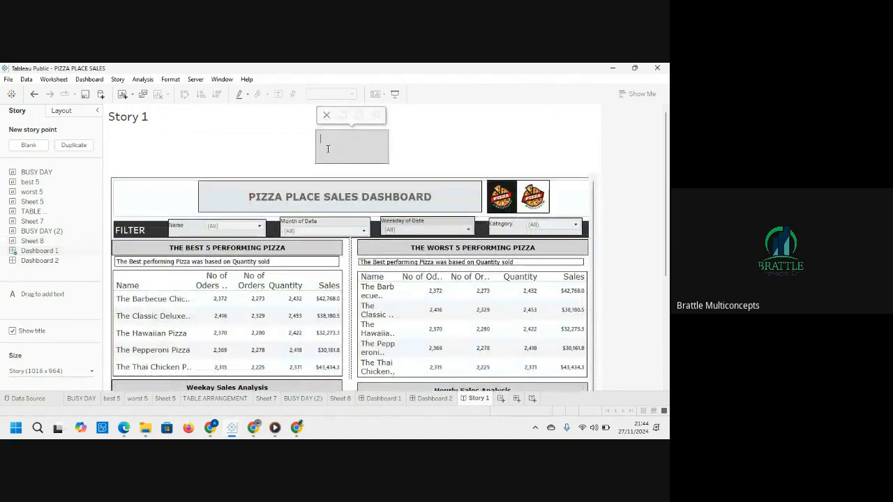
# Add two blank story points, placing Dashboard 2 in the second point and the BUSY DAY sheet in the third.
pyautogui.click(27, 145)
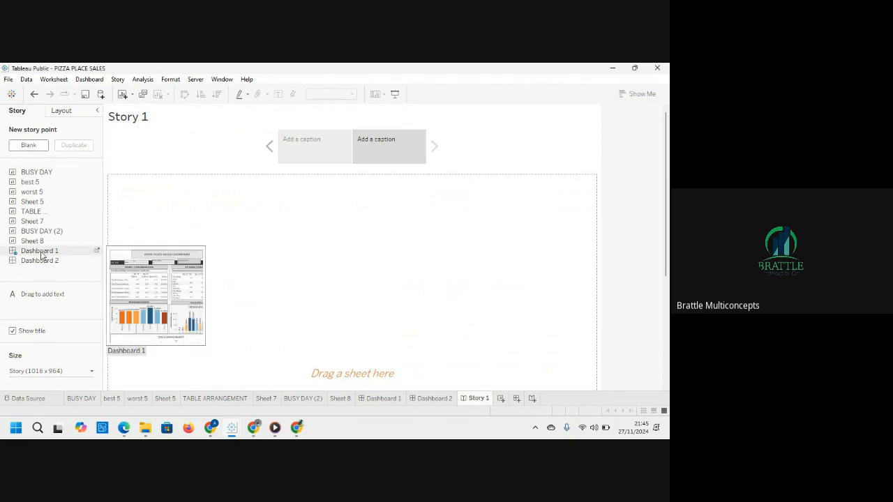
pyautogui.moveTo(40, 260); pyautogui.dragTo(309, 289)
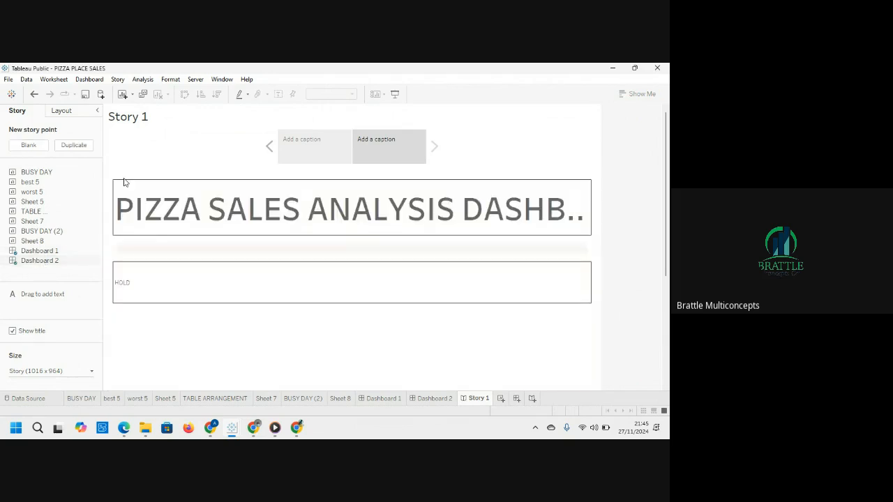
pyautogui.click(23, 146)
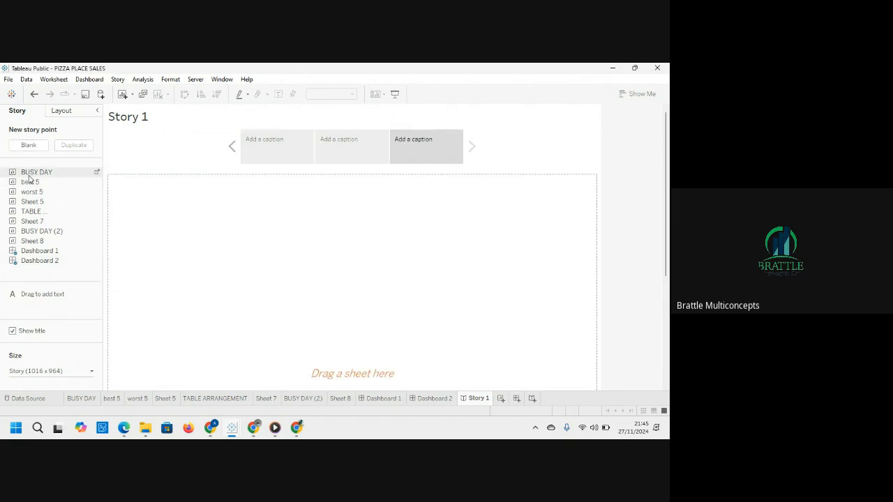
pyautogui.moveTo(29, 177); pyautogui.dragTo(238, 230)
pyautogui.moveTo(325, 169); pyautogui.dragTo(328, 177)
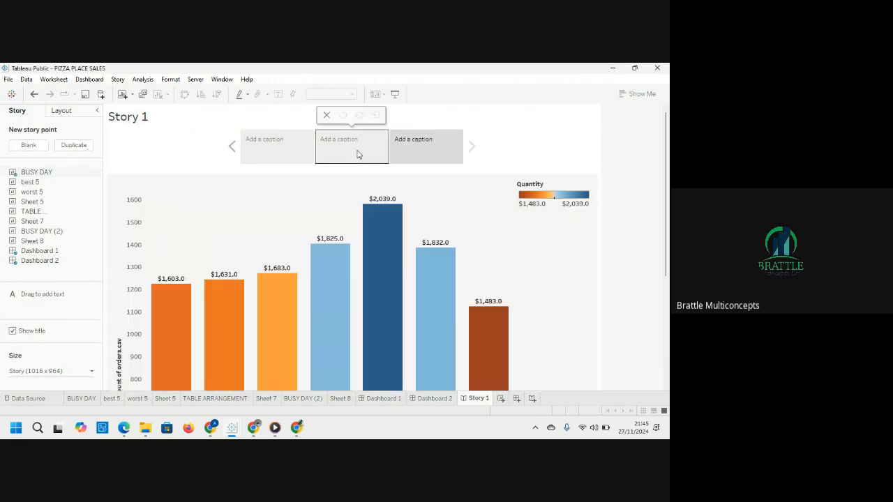
# Step back and forth between the second and third story points to review their content.
pyautogui.click(357, 155)
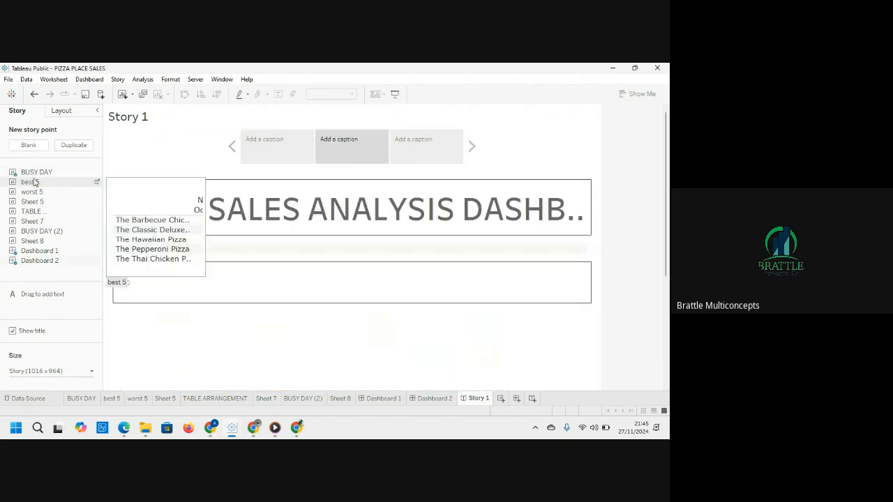
pyautogui.click(411, 159)
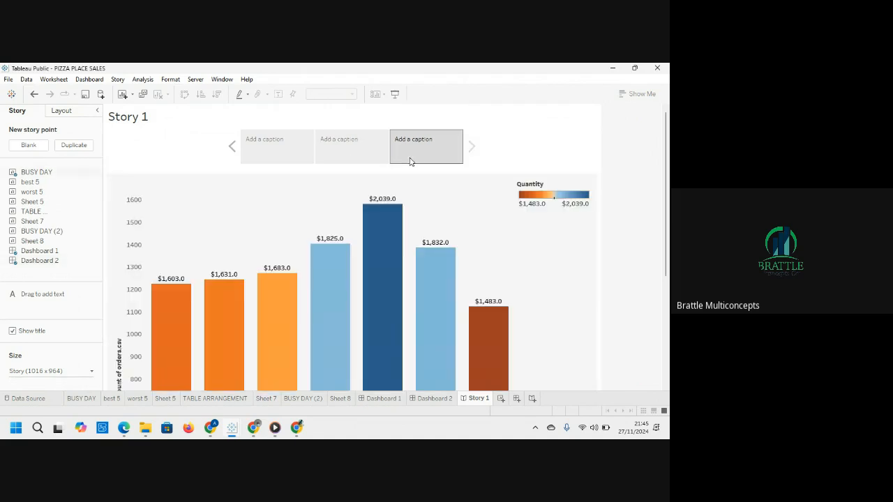
pyautogui.click(228, 155)
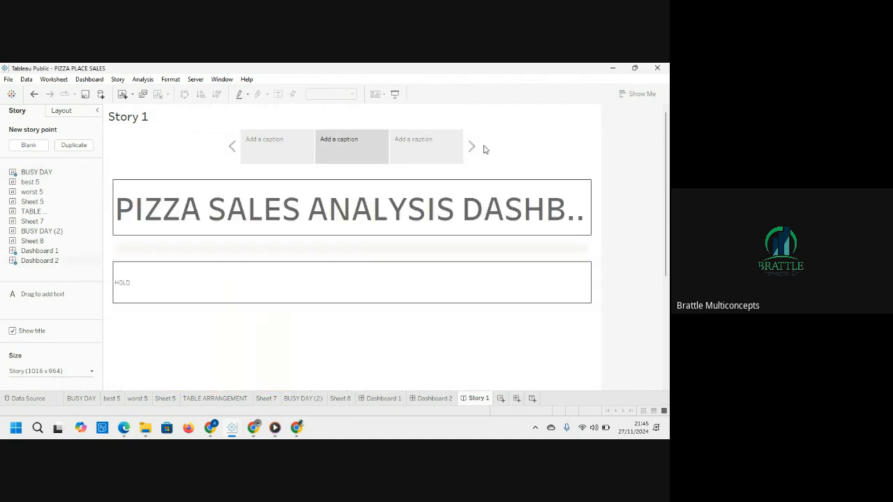
# Preview Story 1 in presentation mode, moving from its third story point back to the second, and return to editing.
pyautogui.click(473, 146)
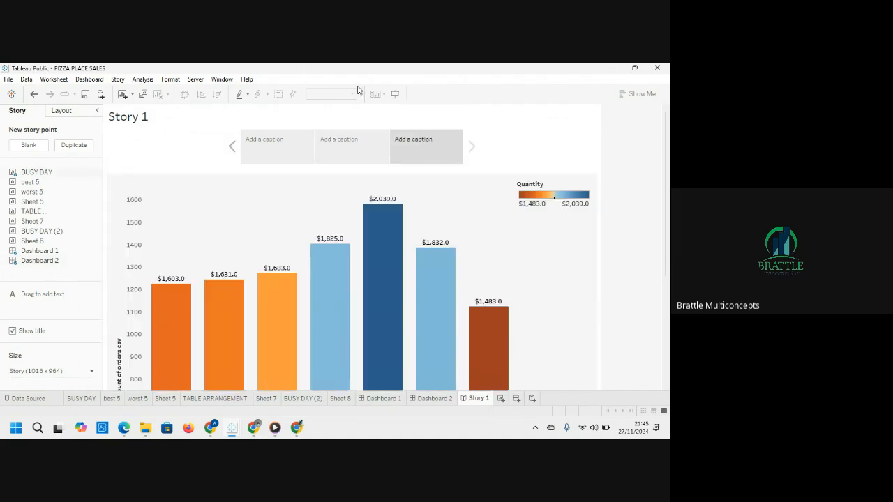
pyautogui.click(394, 93)
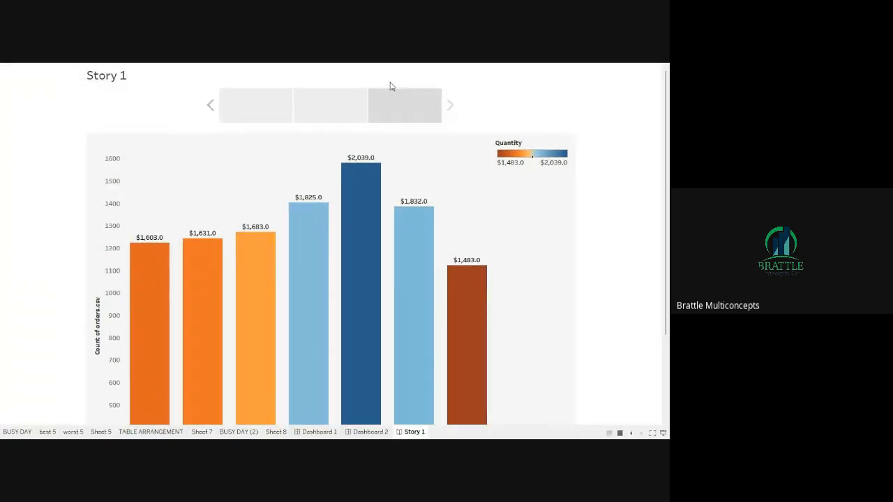
pyautogui.click(209, 105)
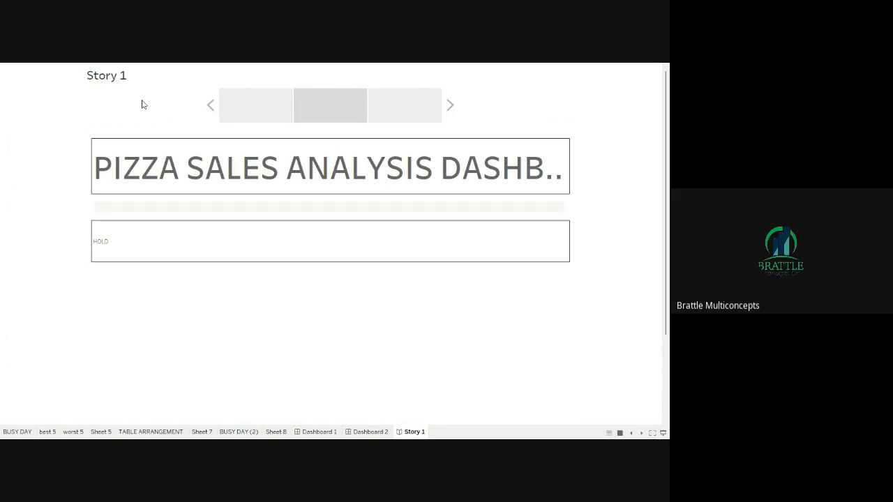
pyautogui.press('Escape')
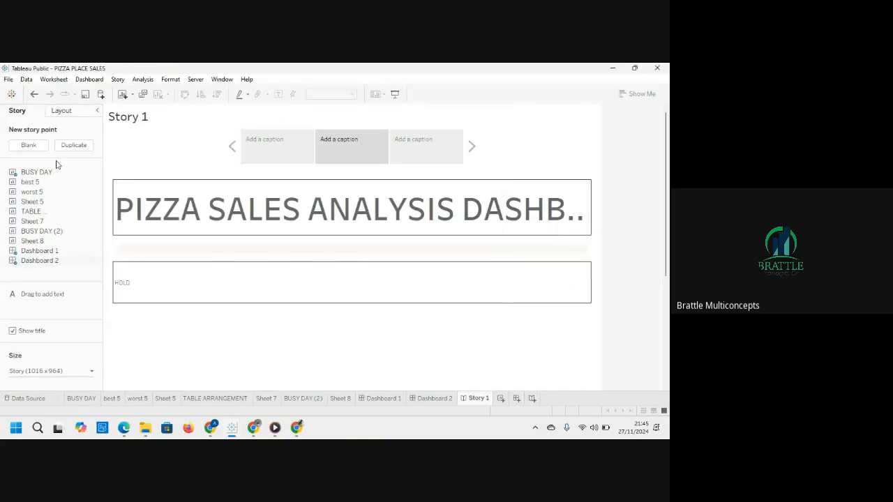
# Try the Numbers, Dots and Arrows only navigator styles on Story 1, moving between story points with the arrows.
pyautogui.click(62, 111)
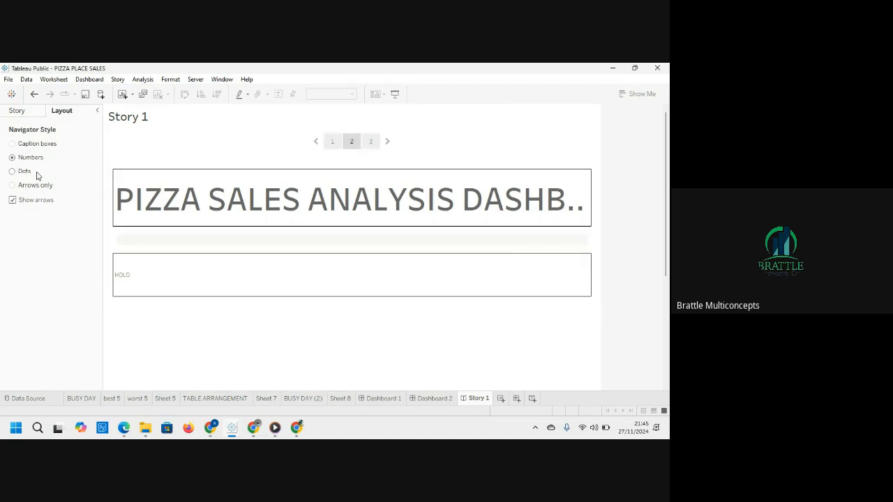
pyautogui.click(30, 173)
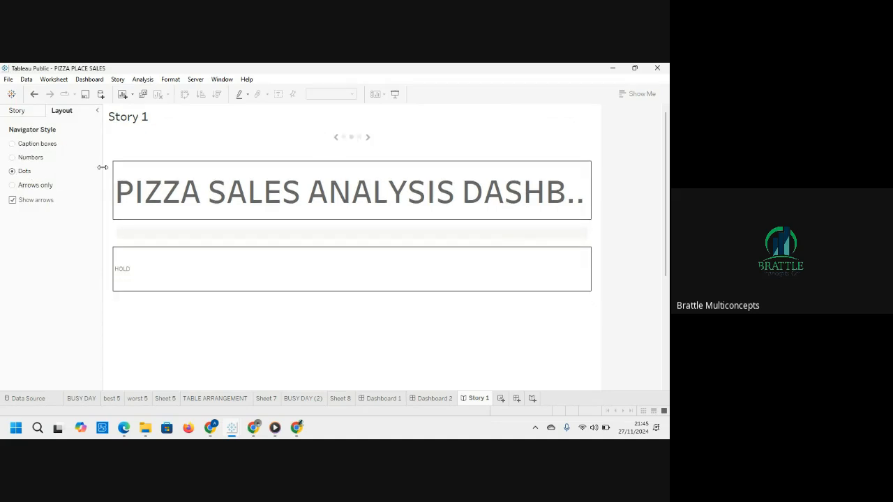
pyautogui.click(42, 185)
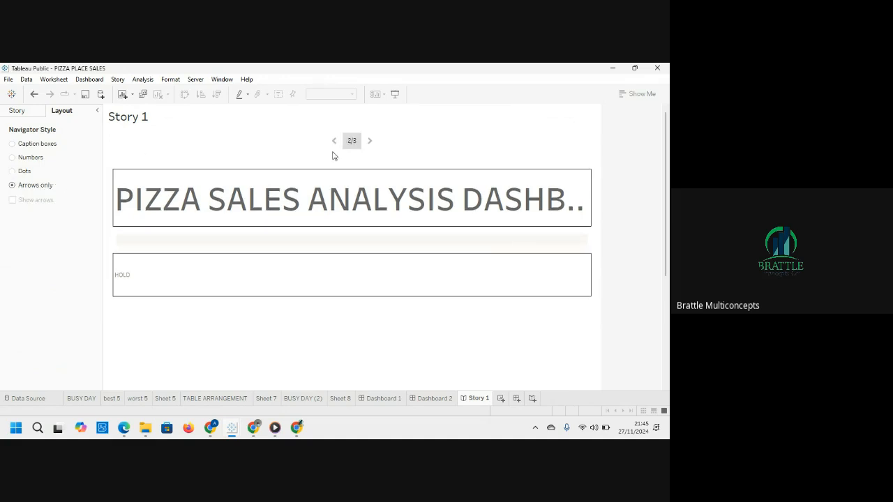
pyautogui.click(371, 142)
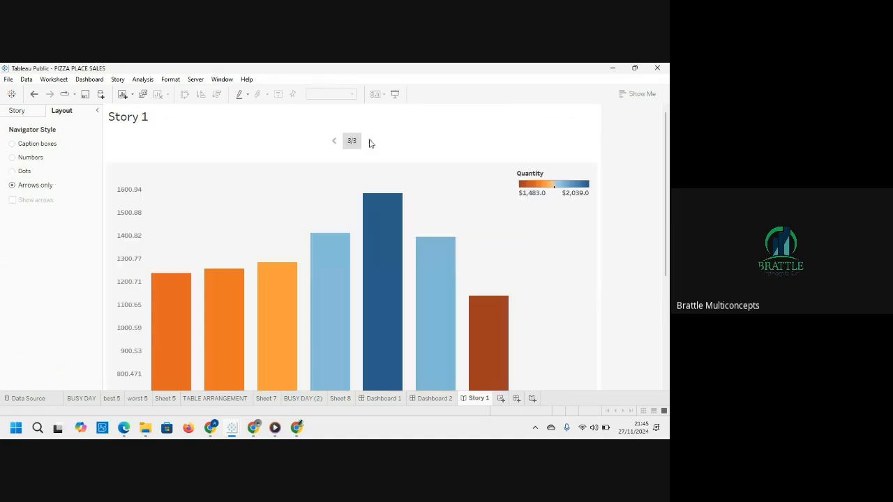
pyautogui.click(333, 142)
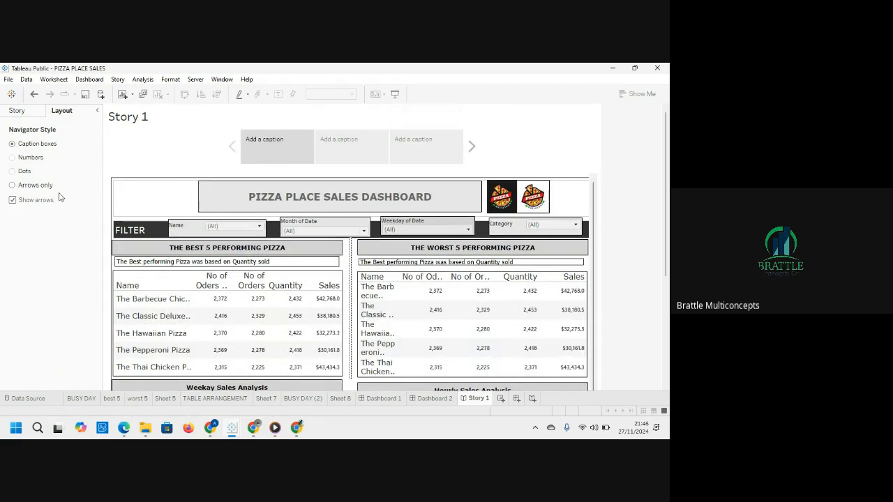
# Hide the navigation arrows in Story 1 and go through its three story points using the caption boxes.
pyautogui.click(12, 200)
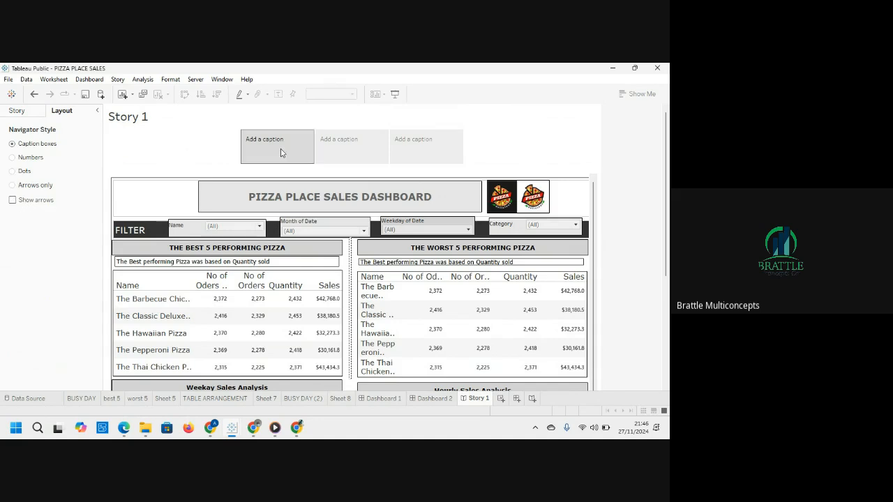
pyautogui.click(349, 149)
pyautogui.click(417, 149)
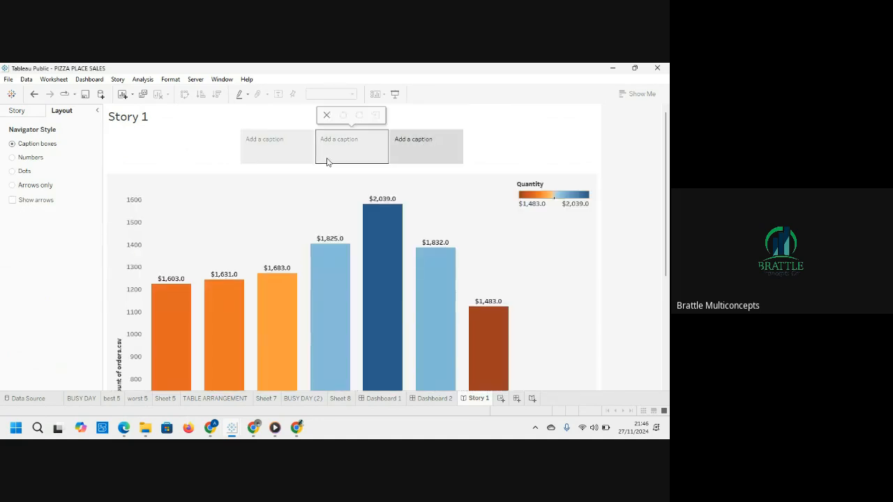
pyautogui.click(276, 159)
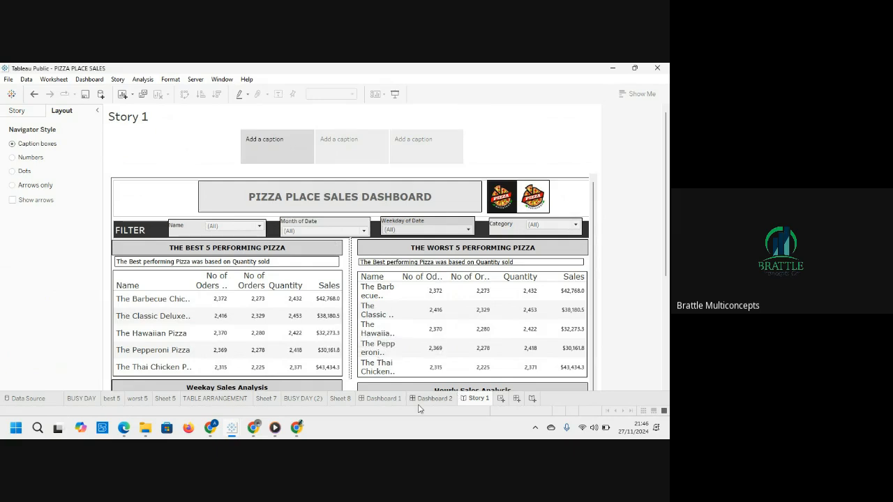
# View Dashboard 1 and switch to the "Another 10 hacks for BETTER user experience!" workbook to view its dashboard.
pyautogui.click(374, 399)
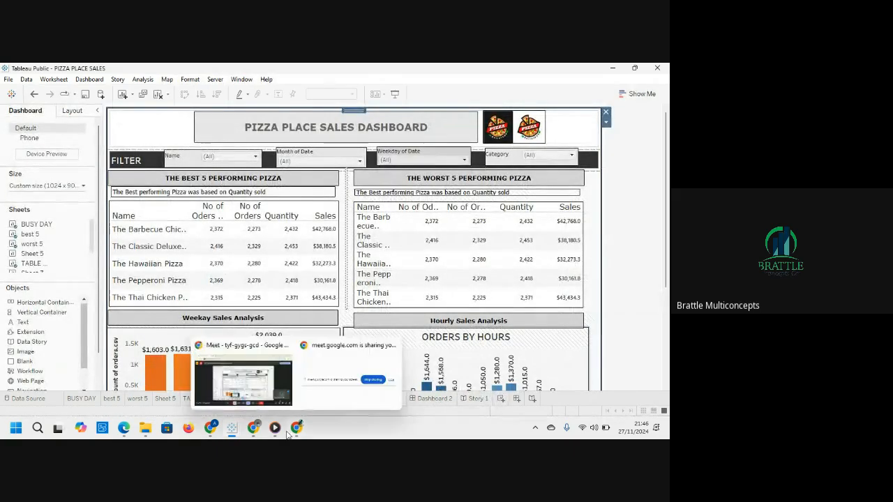
pyautogui.moveTo(293, 434)
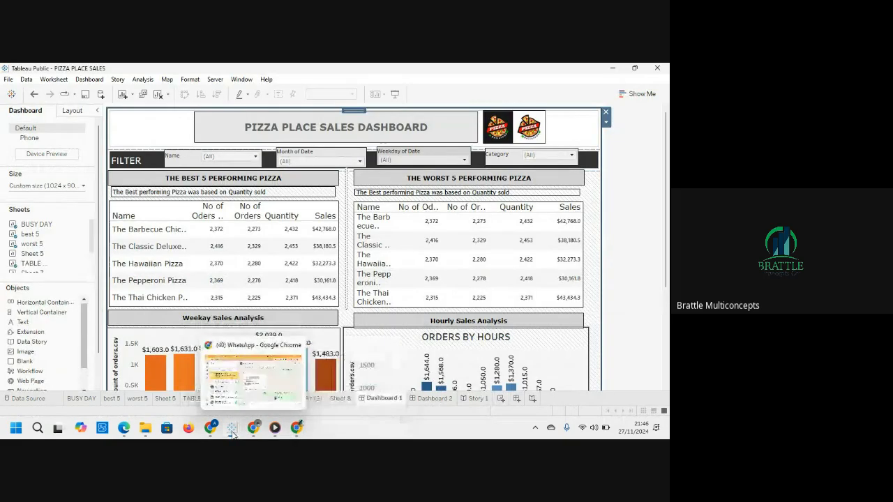
pyautogui.moveTo(233, 434)
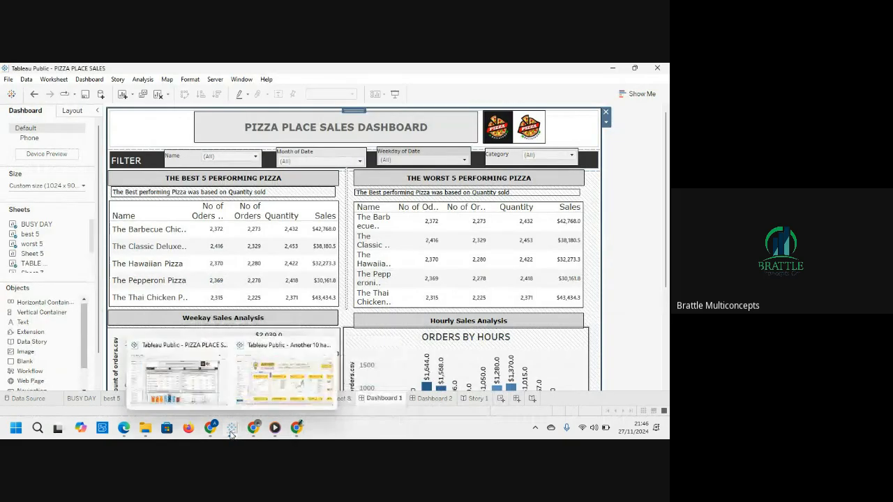
pyautogui.click(283, 380)
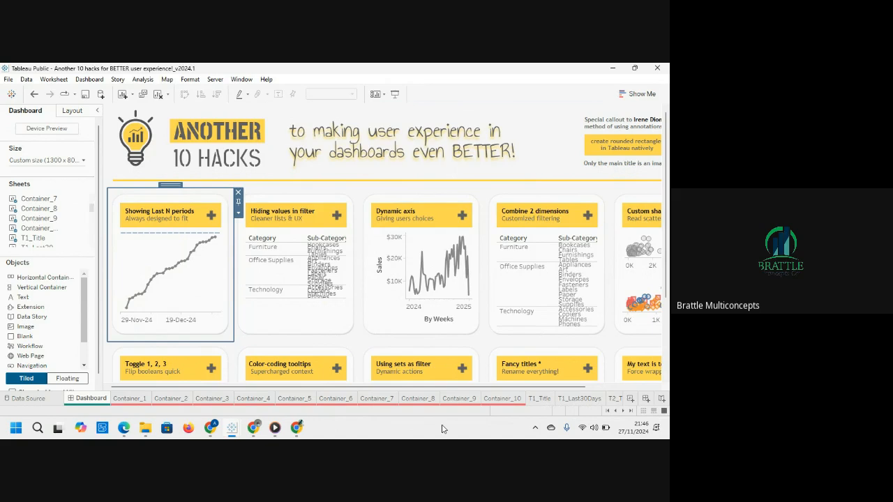
# Switch to the Google Meet call, check its recording settings and request to stop recording the meeting.
pyautogui.moveTo(296, 429)
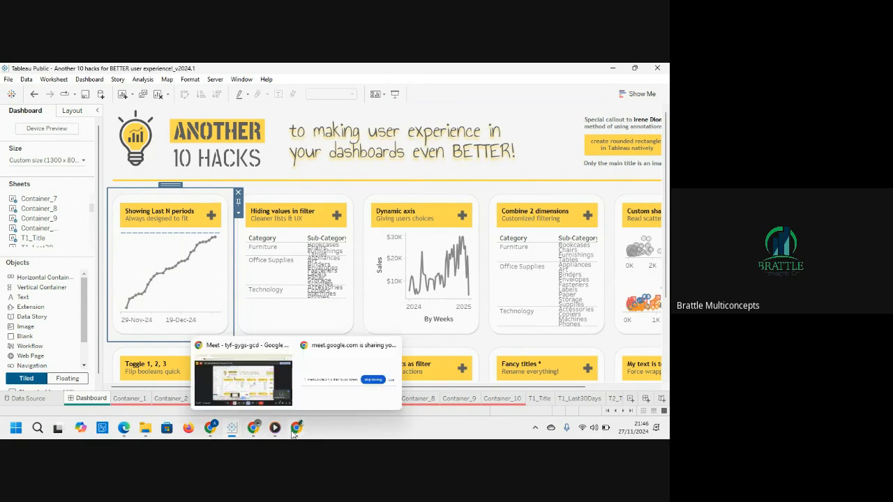
pyautogui.click(282, 383)
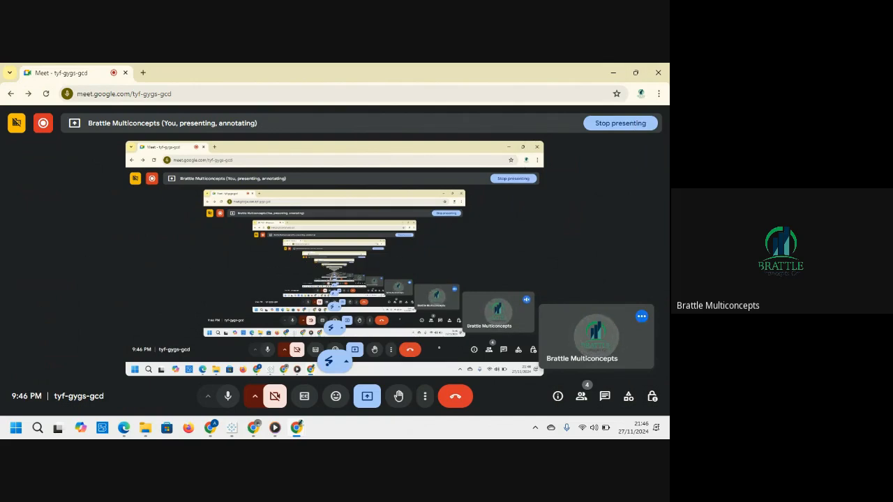
pyautogui.click(423, 402)
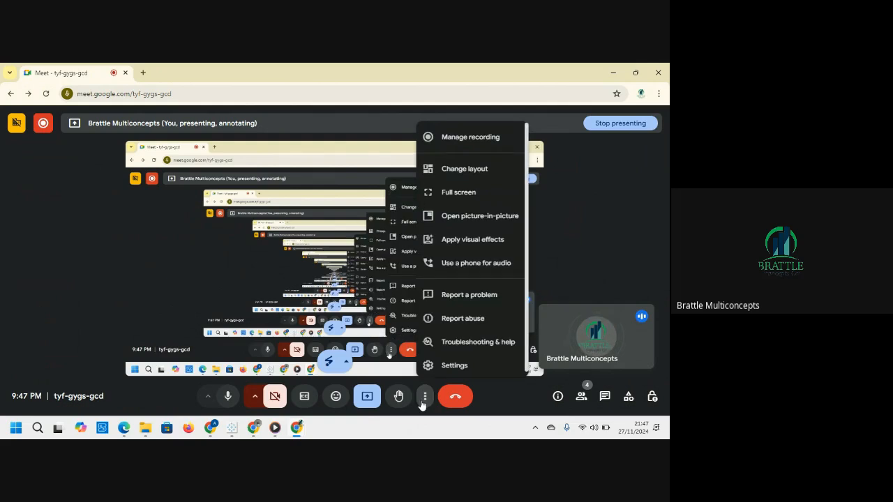
pyautogui.click(482, 140)
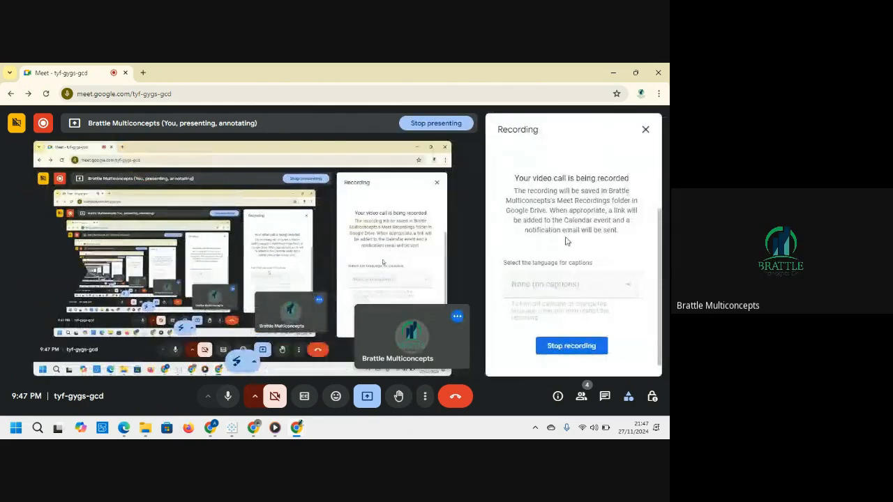
pyautogui.click(645, 134)
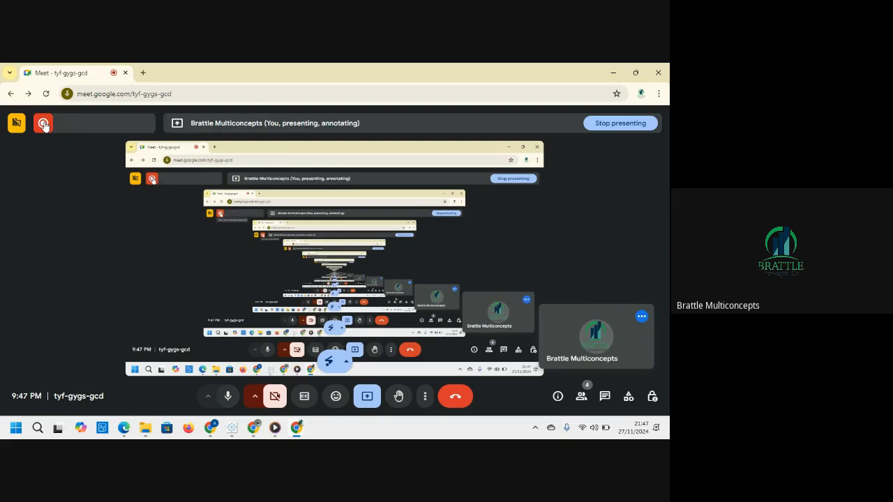
pyautogui.moveTo(44, 124)
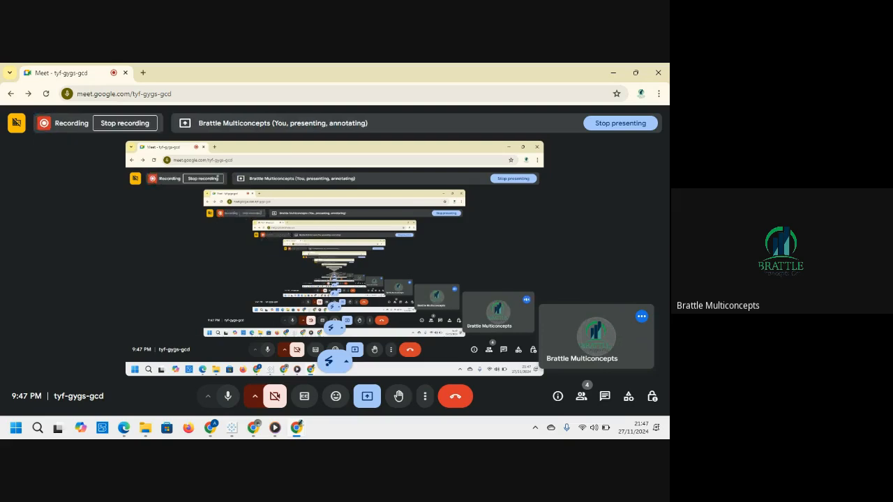
pyautogui.click(139, 124)
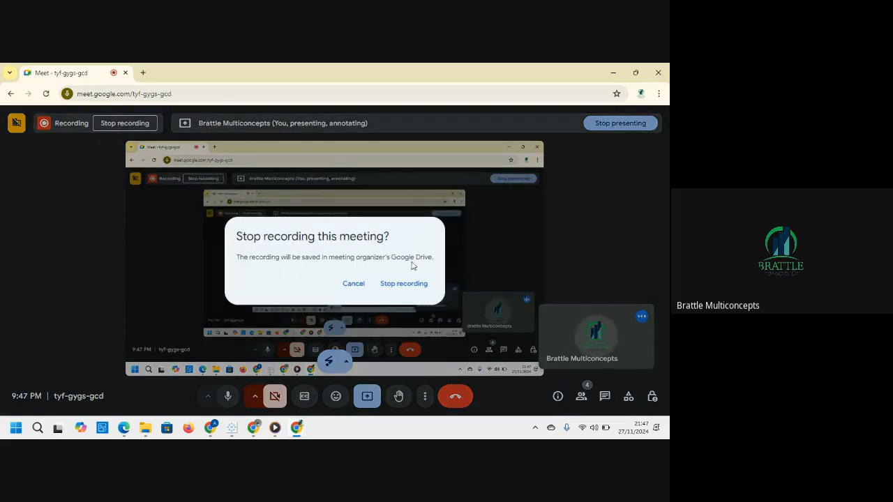